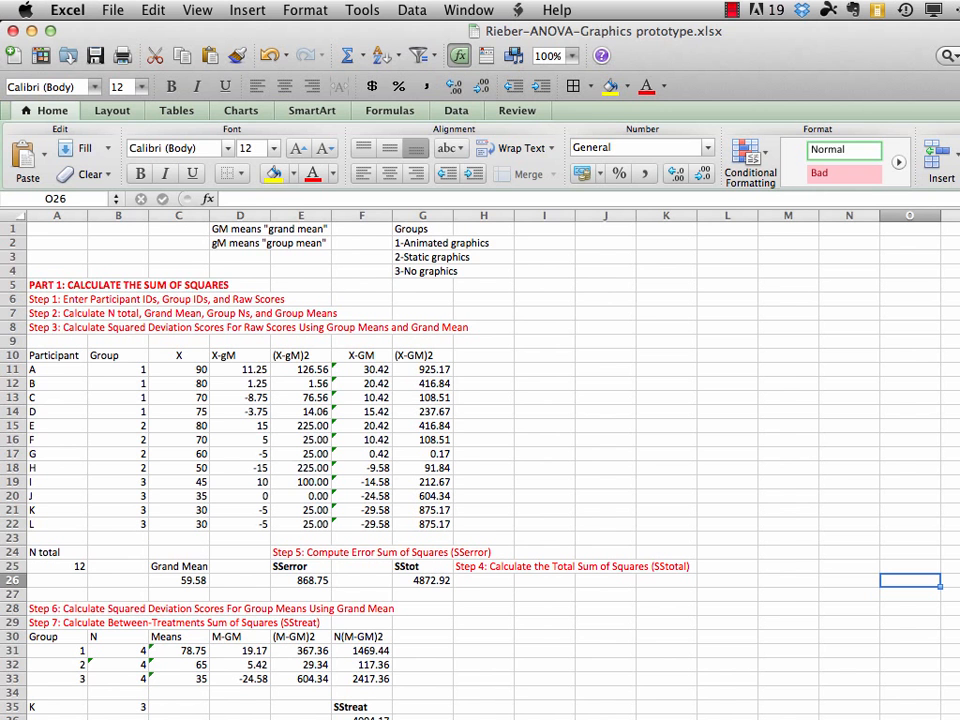
Review the prototype sheet's worked ANOVA calculations from the sum of squares through the summary table section.
scroll(480, 460, down, 3)
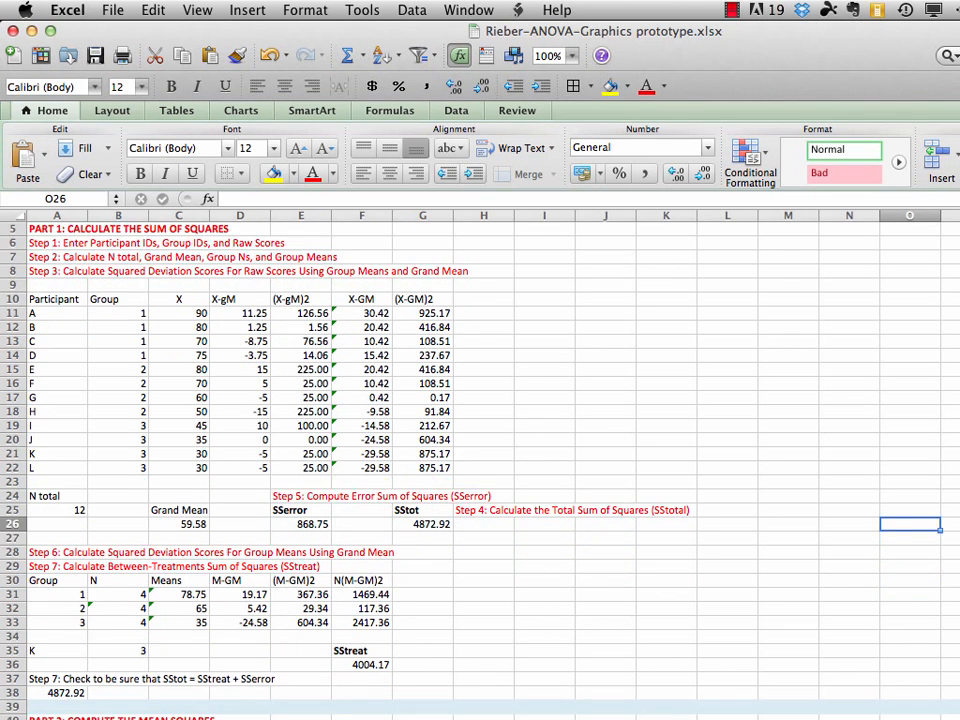
scroll(480, 460, down, 5)
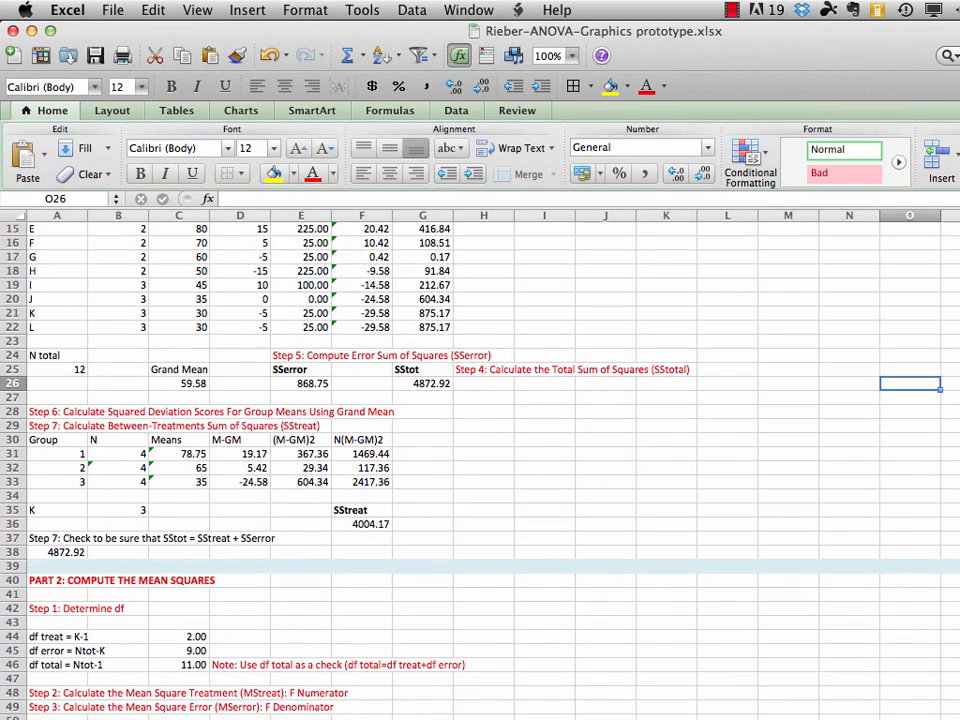
scroll(480, 460, down, 2)
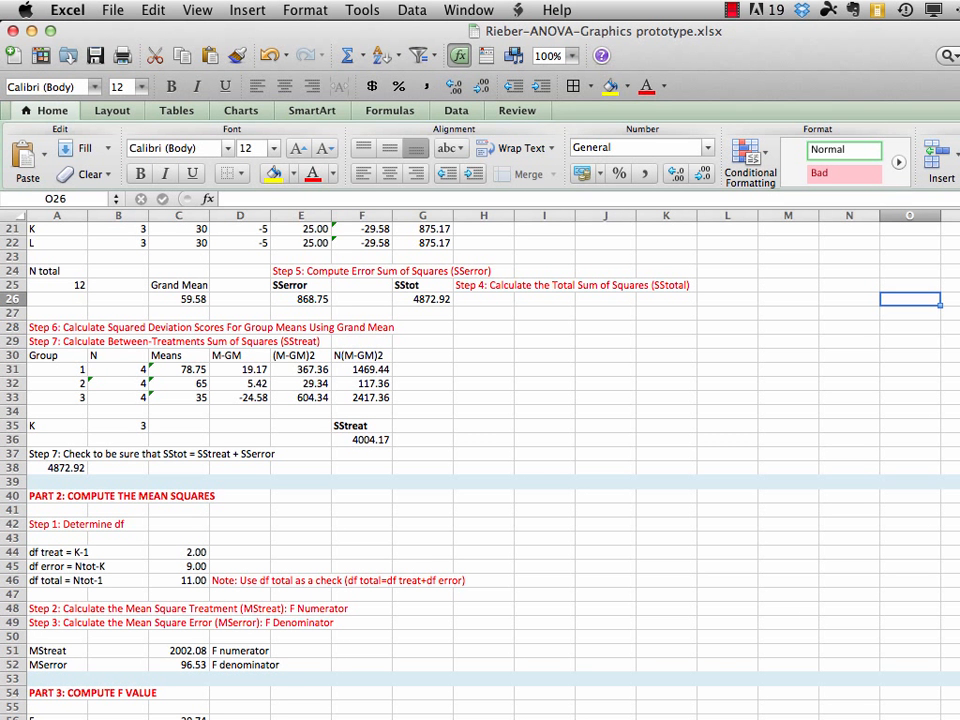
scroll(339, 551, down, 5)
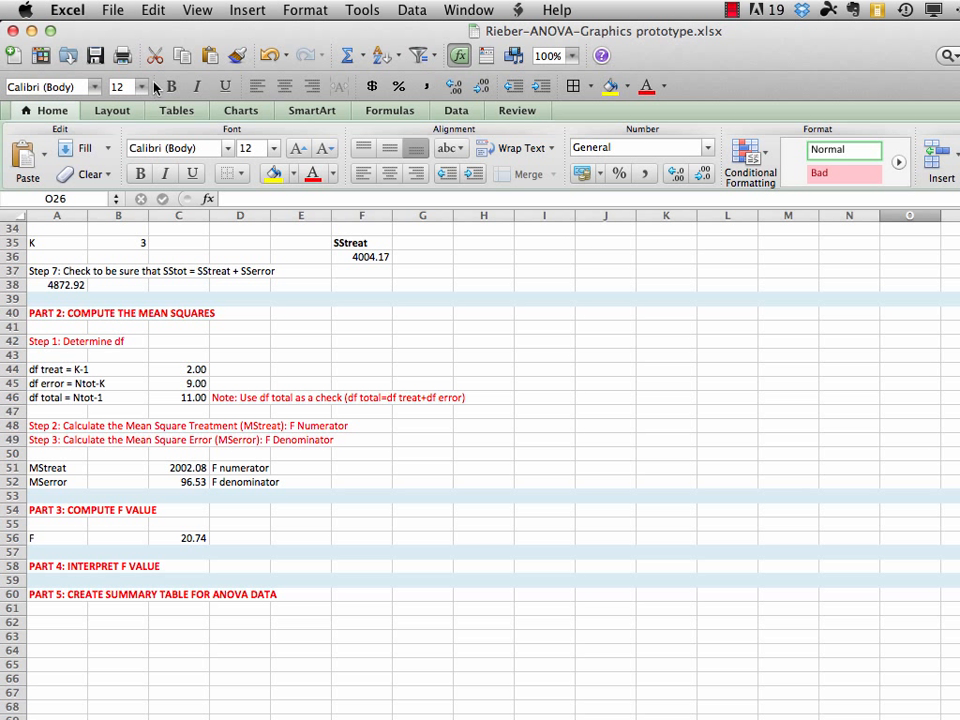
Create a new workbook and save it in the Inferential Statistics folder, named with the author's surname followed by "-ANOVA".
click(113, 10)
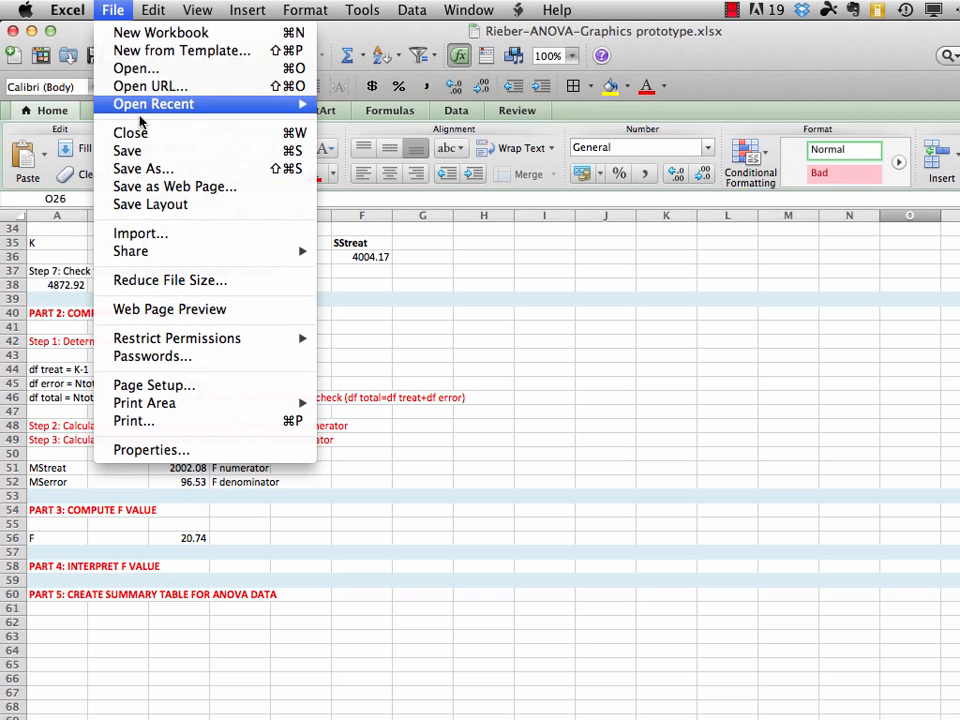
click(132, 42)
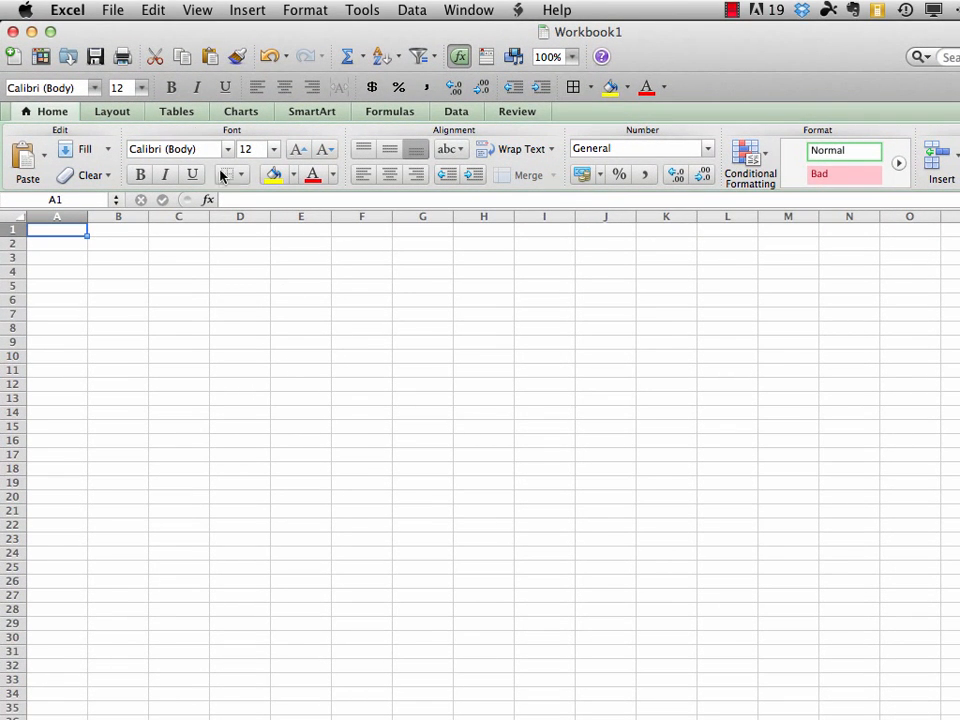
click(112, 10)
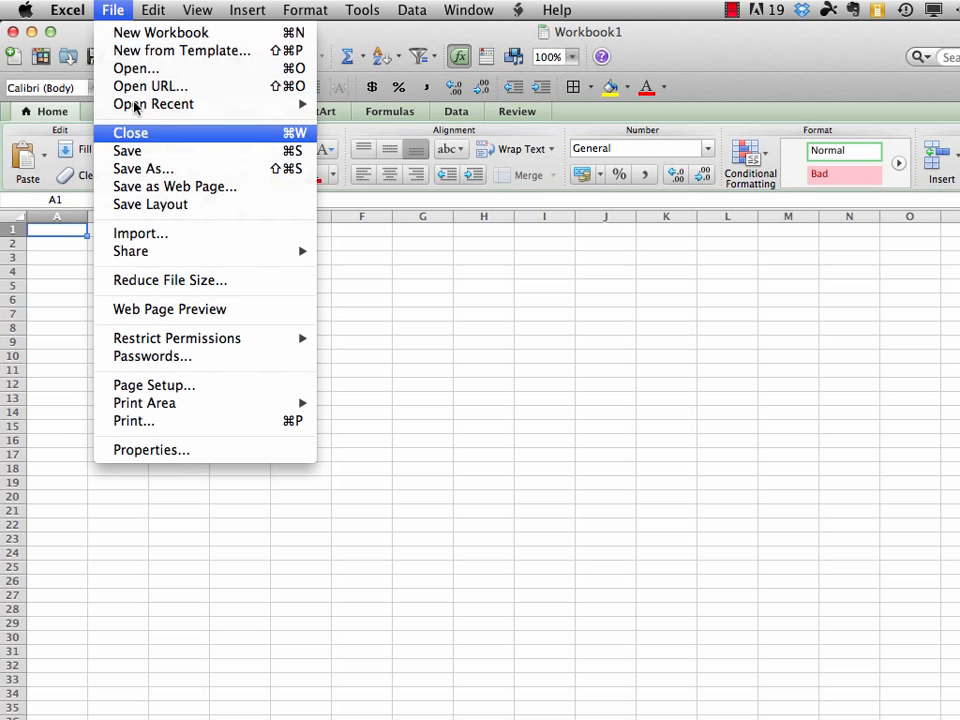
click(145, 169)
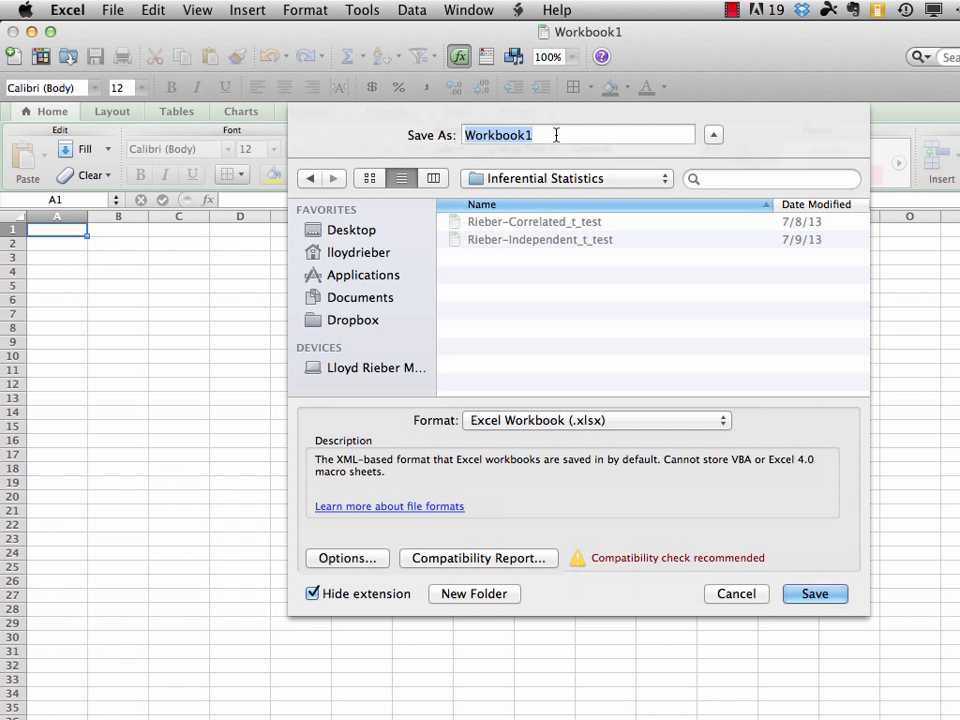
text(Rieber-Ano)
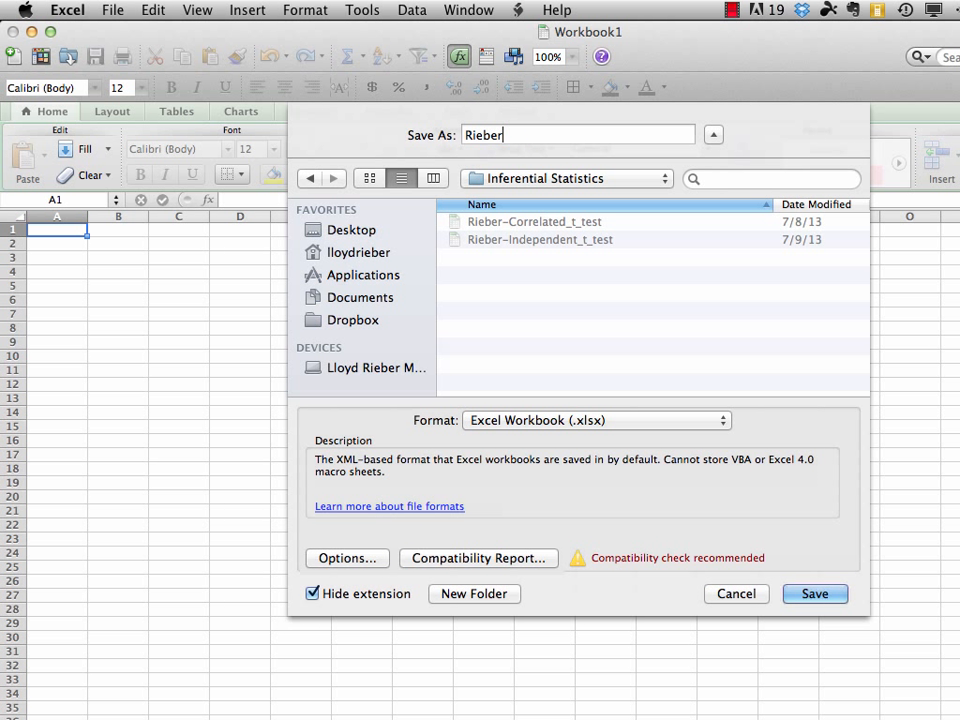
key(BackSpace)
key(BackSpace)
text(NOVA)
click(822, 596)
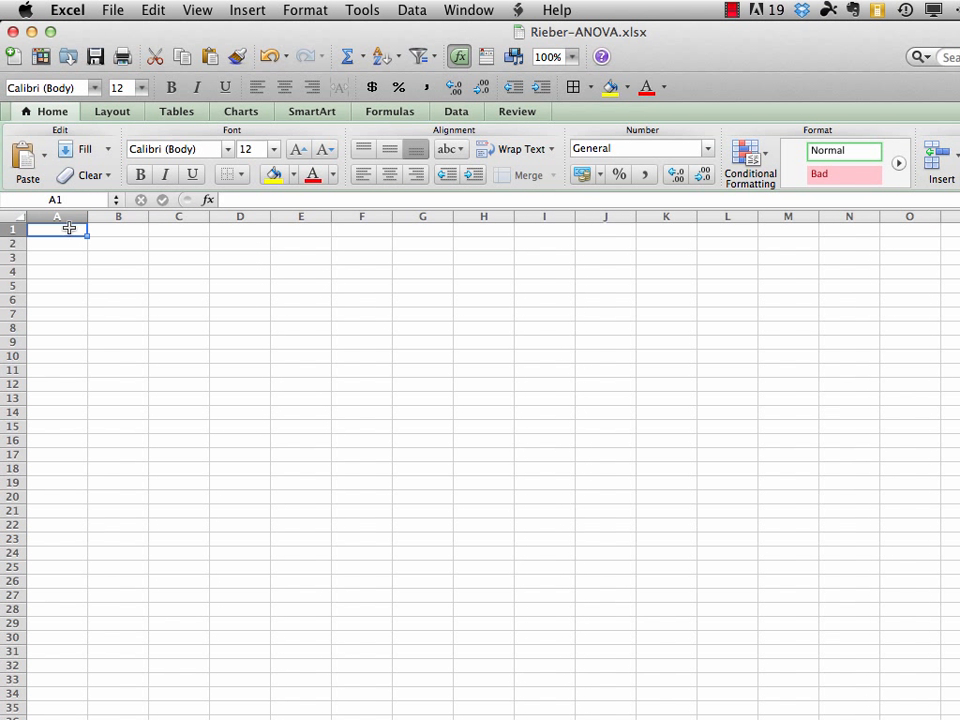
Paste the copied outline of ANOVA parts and steps starting at cell A1 and colour its text red.
click(153, 9)
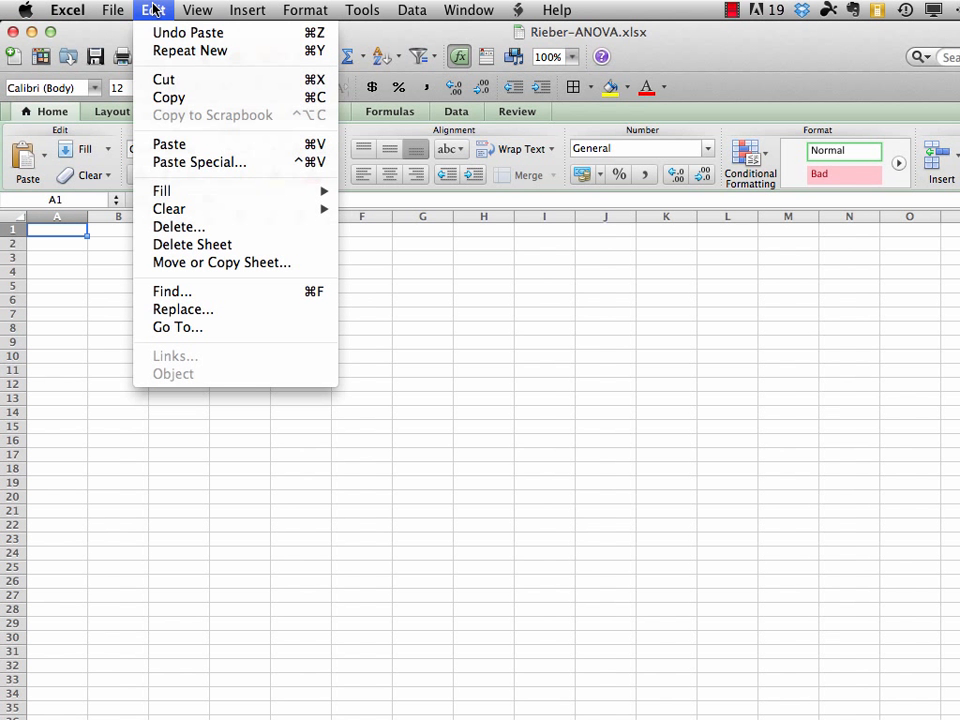
click(169, 145)
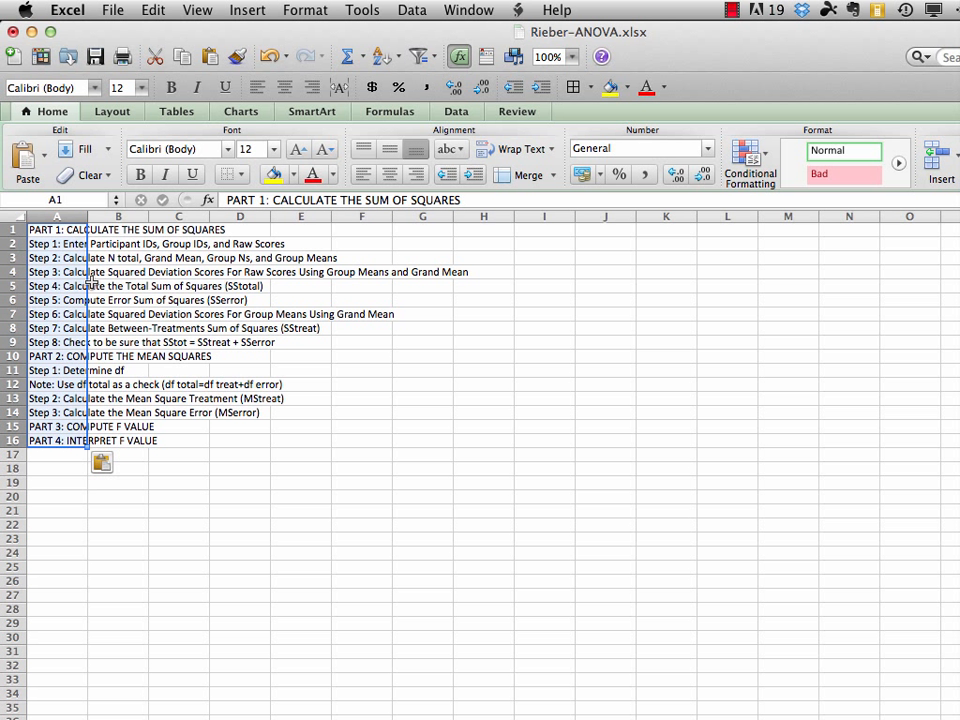
click(333, 177)
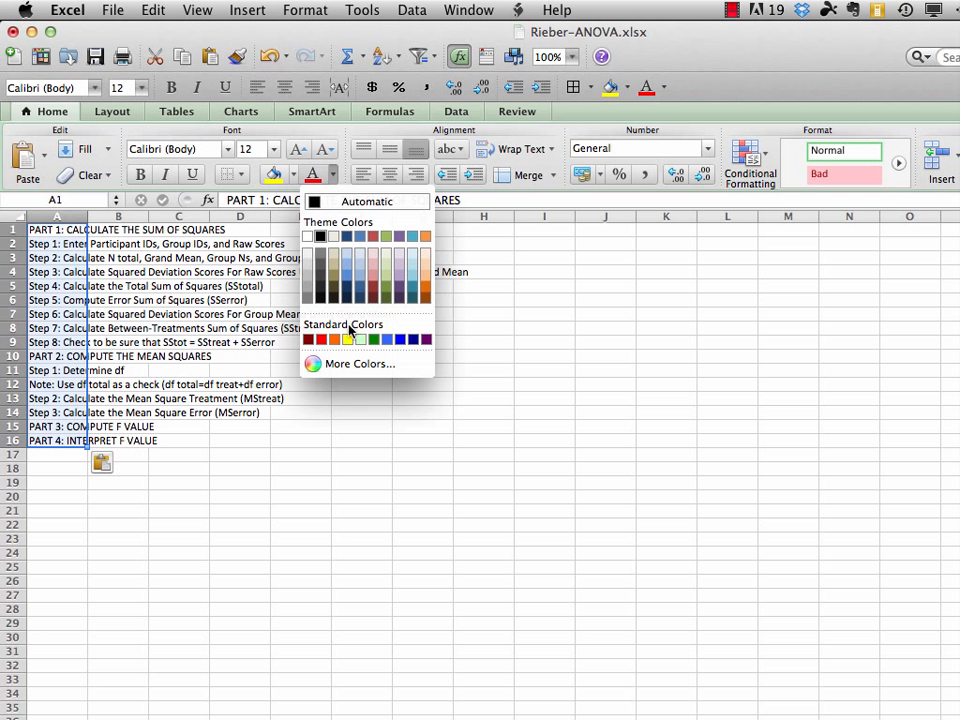
click(321, 340)
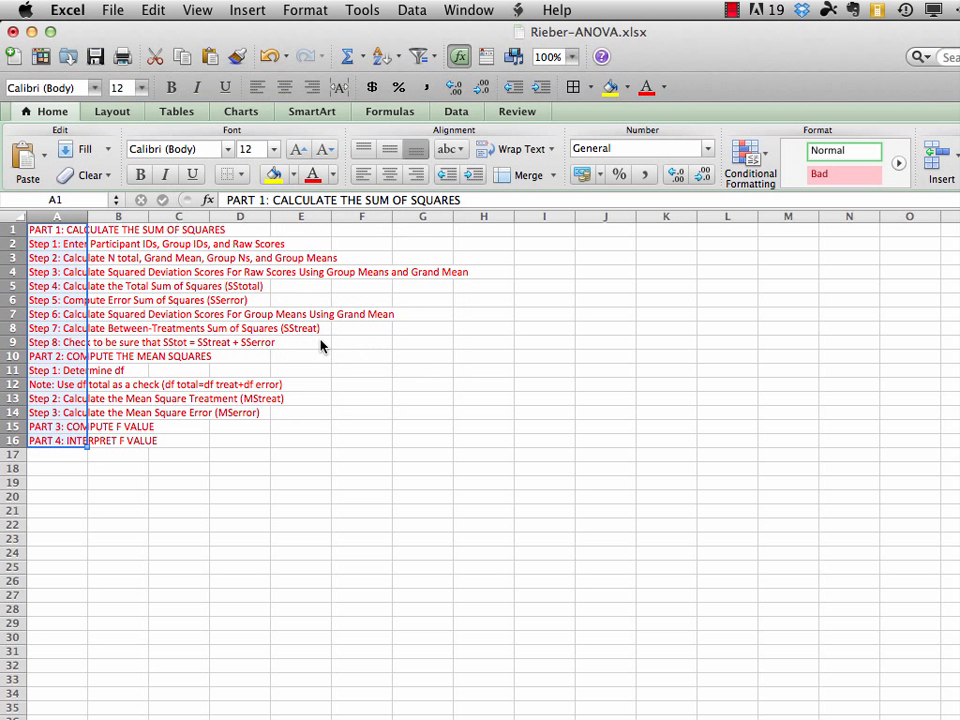
click(532, 258)
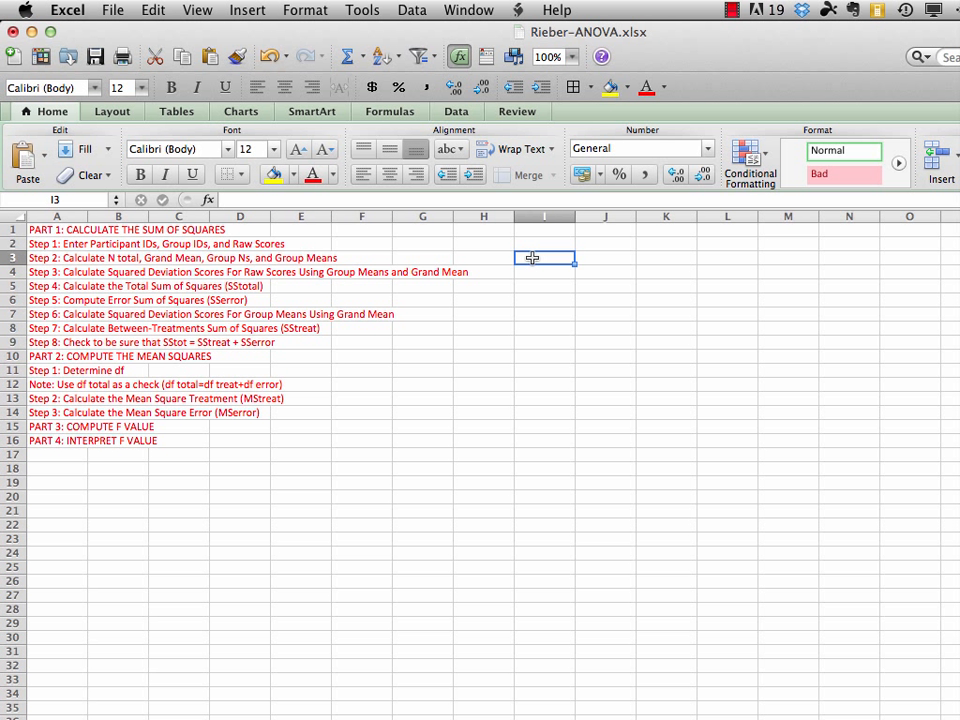
Make the PART 1 to PART 4 headings in A1, A10, A15 and A16 bold, and save the workbook.
click(49, 230)
click(140, 174)
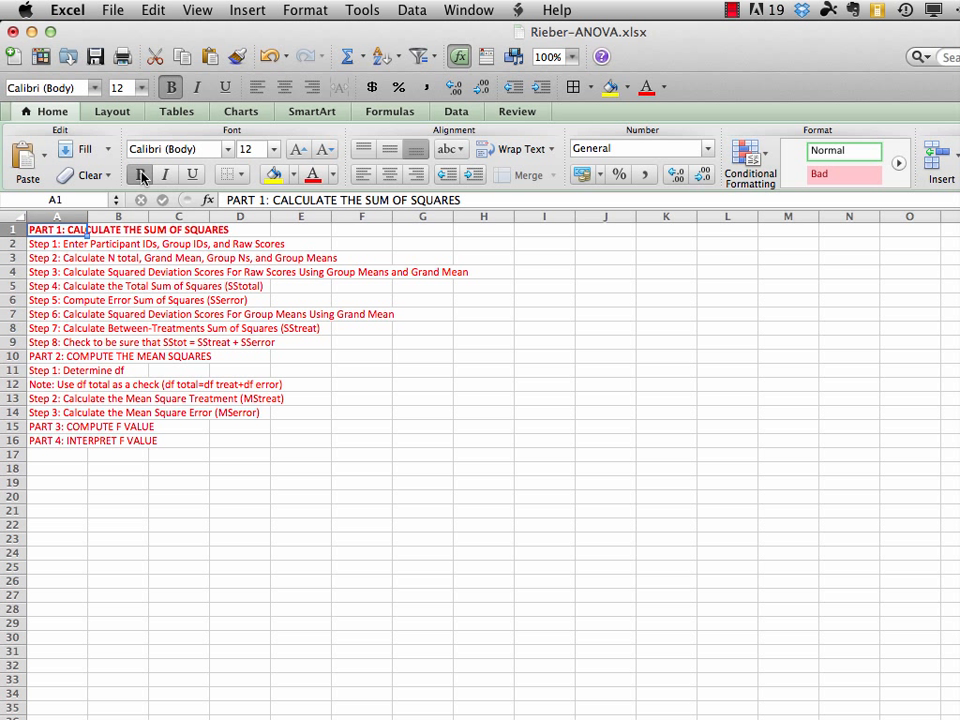
click(50, 356)
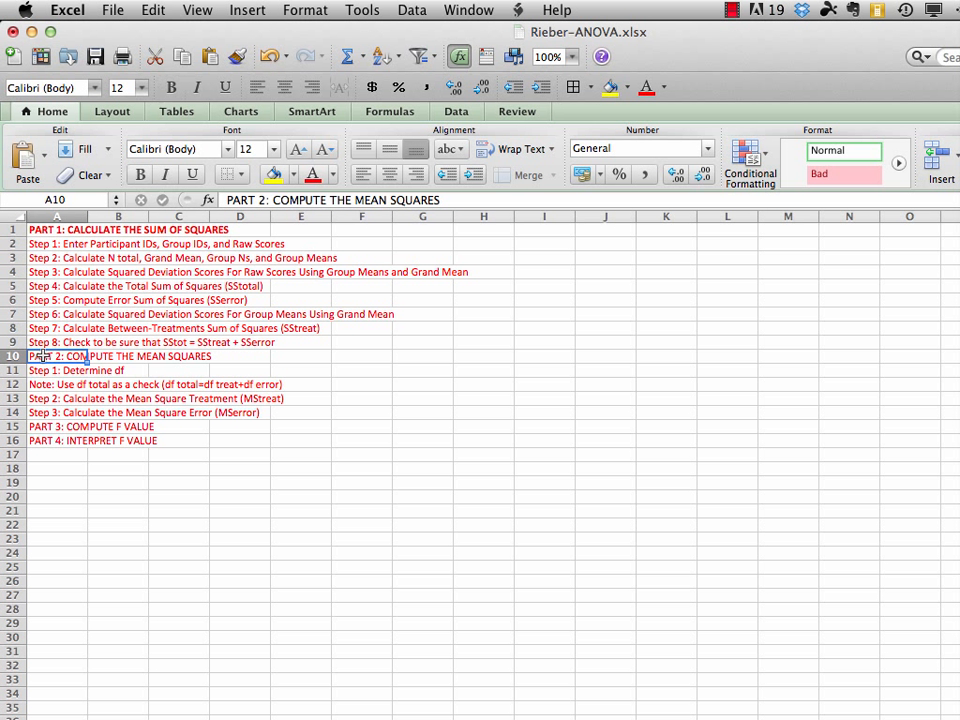
click(141, 174)
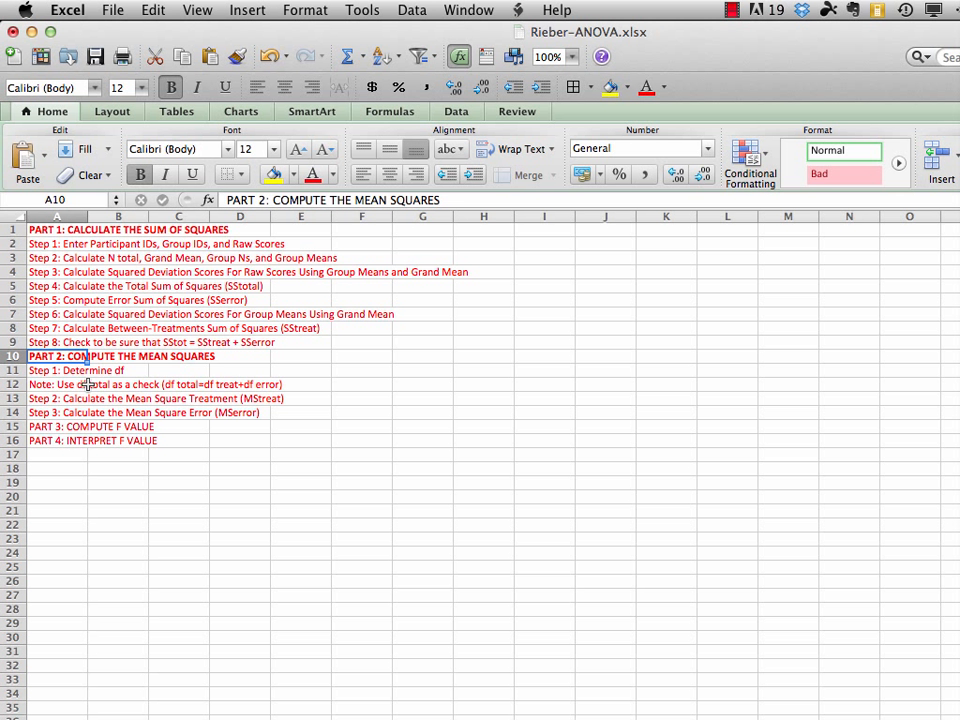
drag(45, 426, 86, 440)
click(141, 176)
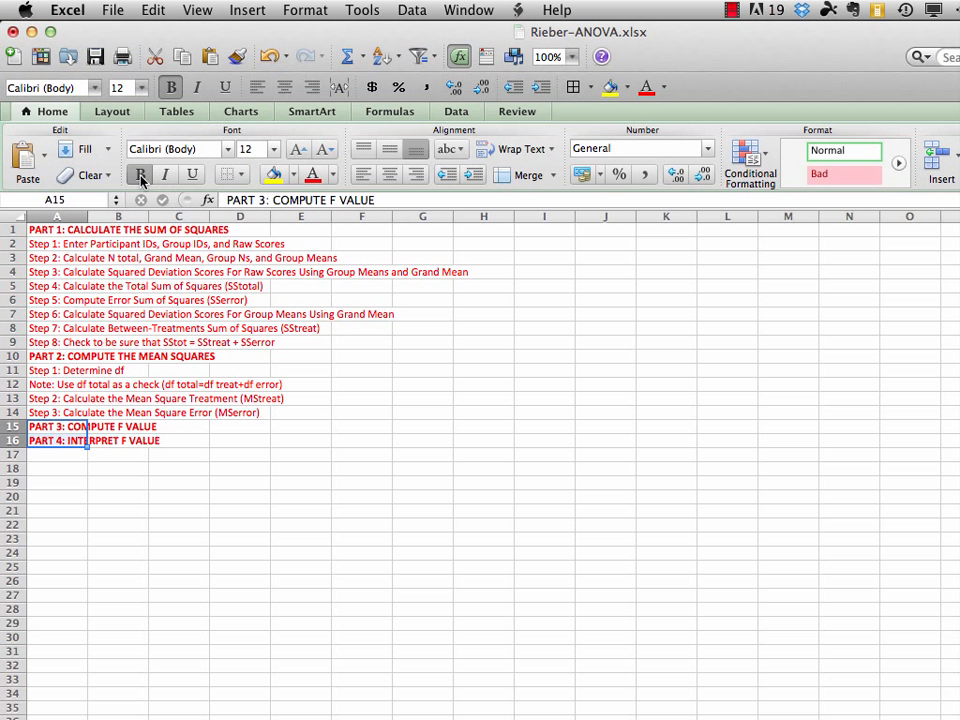
click(240, 468)
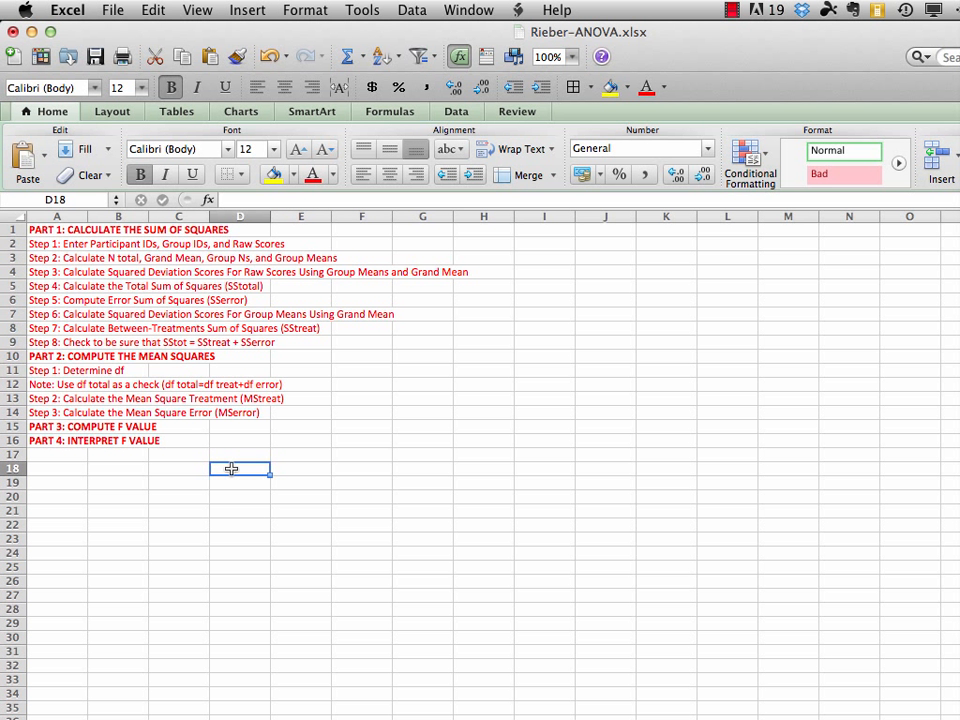
click(113, 11)
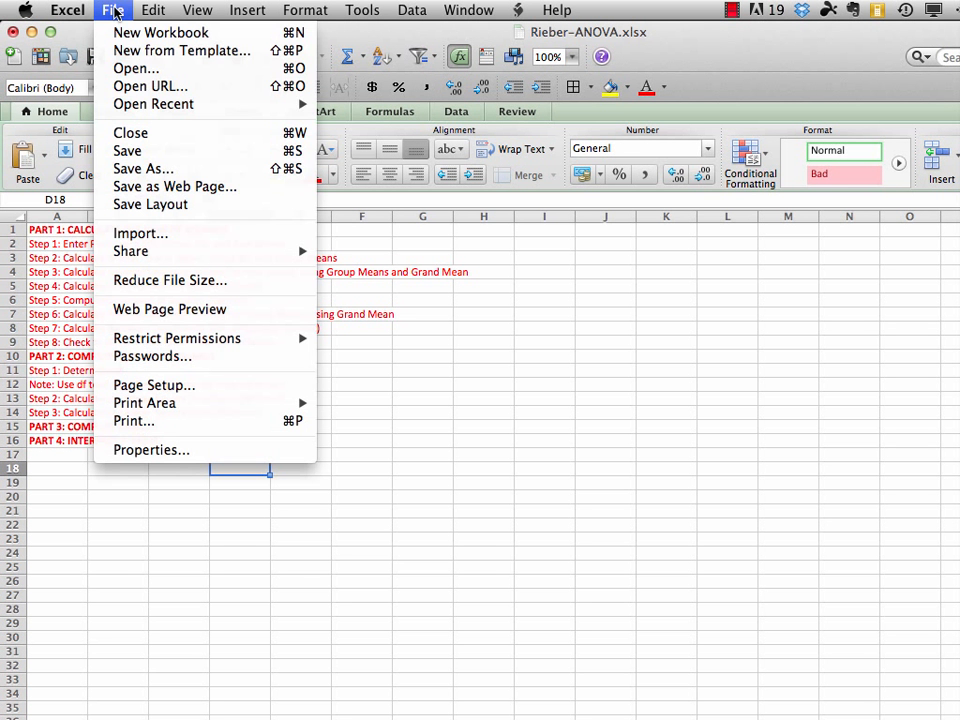
click(133, 151)
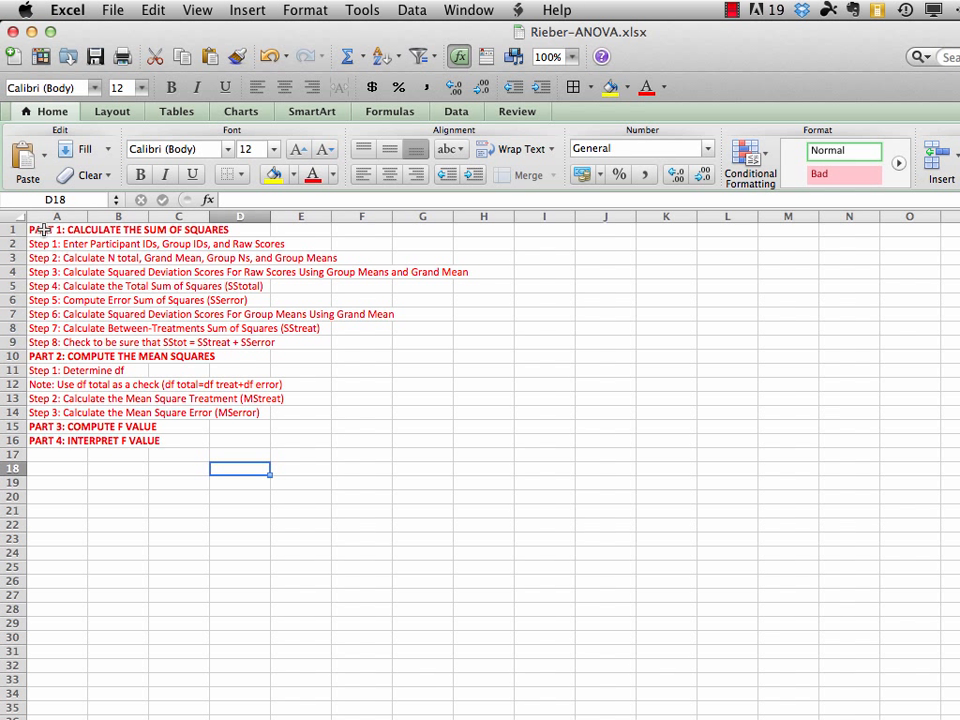
Move the PART 1 heading and its Steps 1 to 3 from A1:A4 to the cells starting at A21.
drag(44, 230, 44, 266)
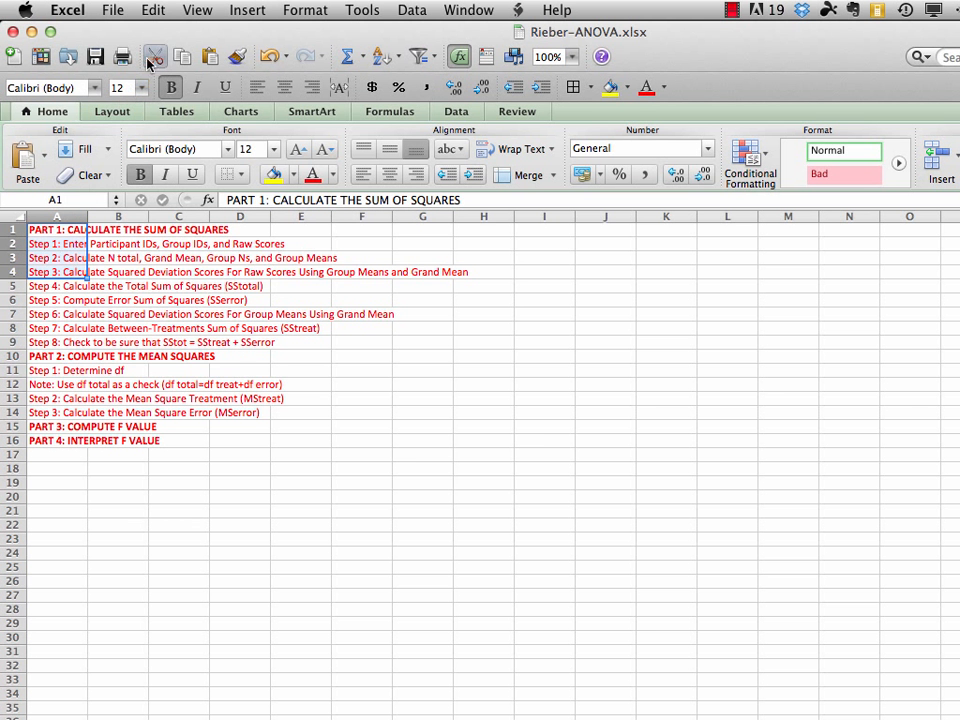
click(153, 10)
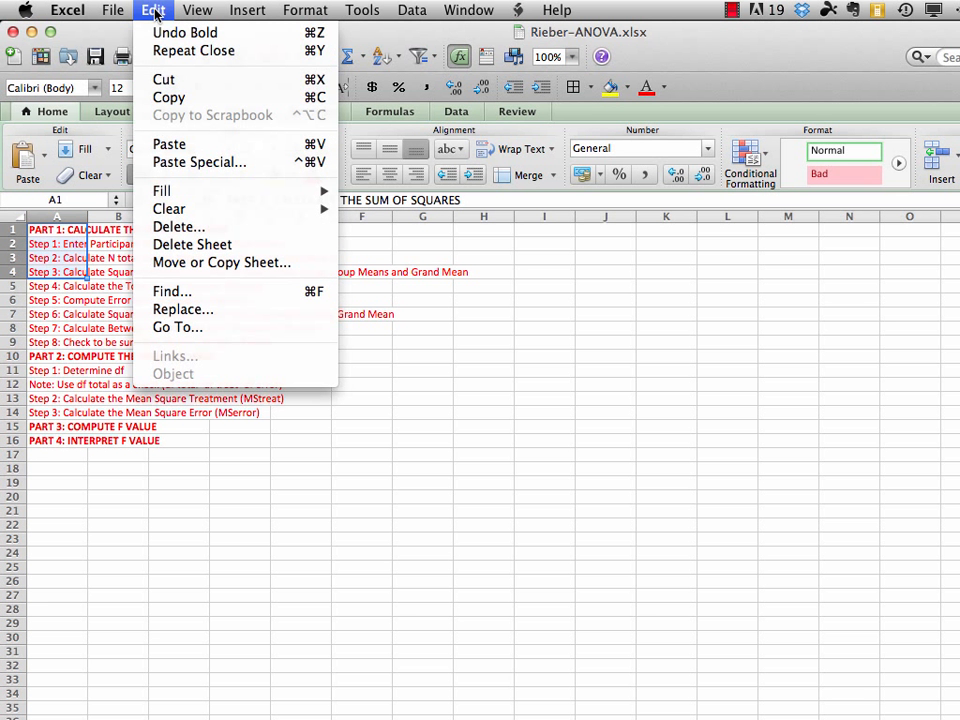
click(166, 82)
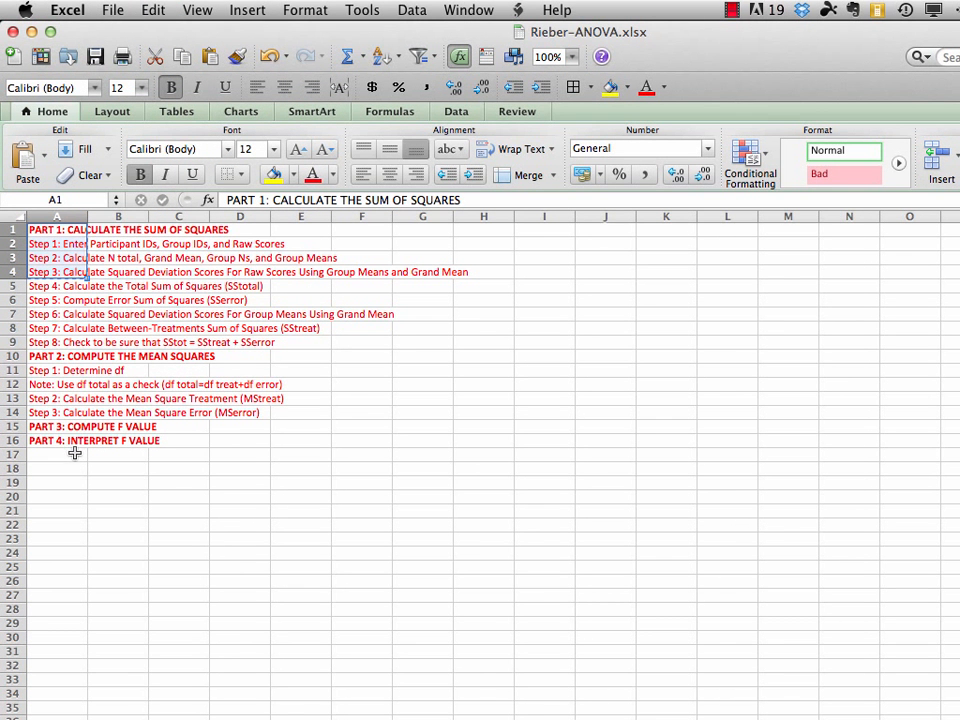
click(66, 511)
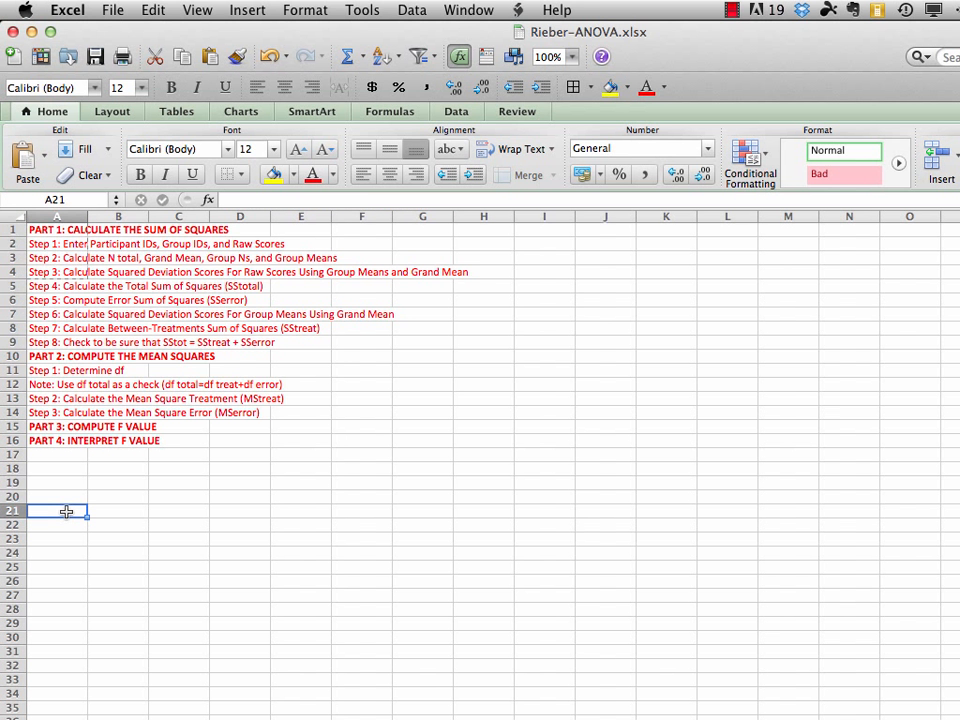
click(152, 10)
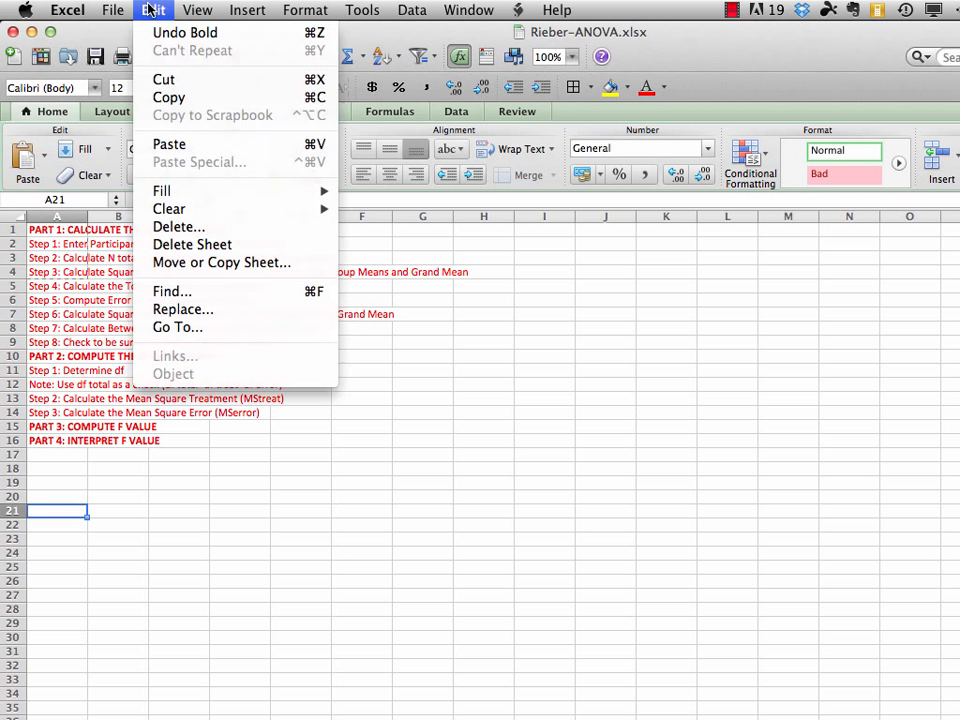
click(167, 144)
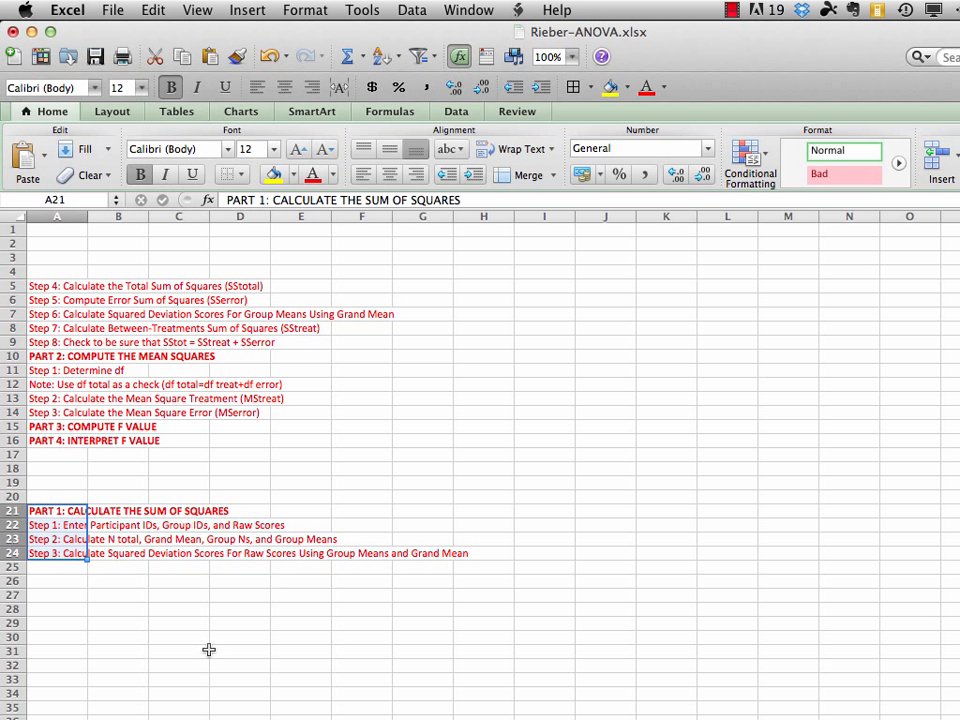
Enter the column heading "Participant" in cell A26 and set its font colour to automatic black.
click(58, 581)
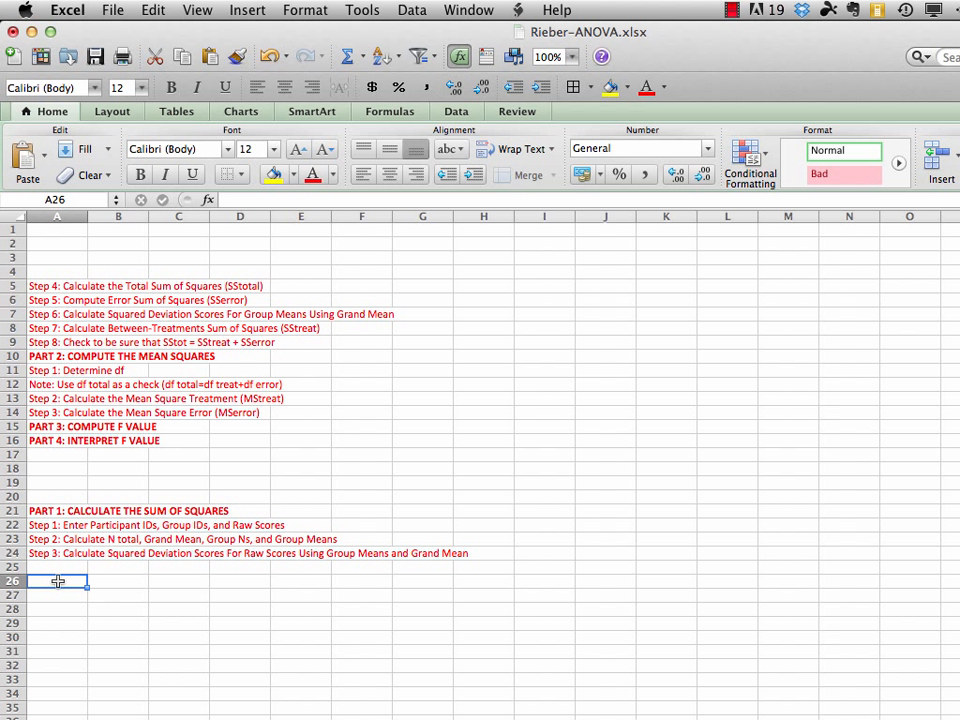
text(Pa)
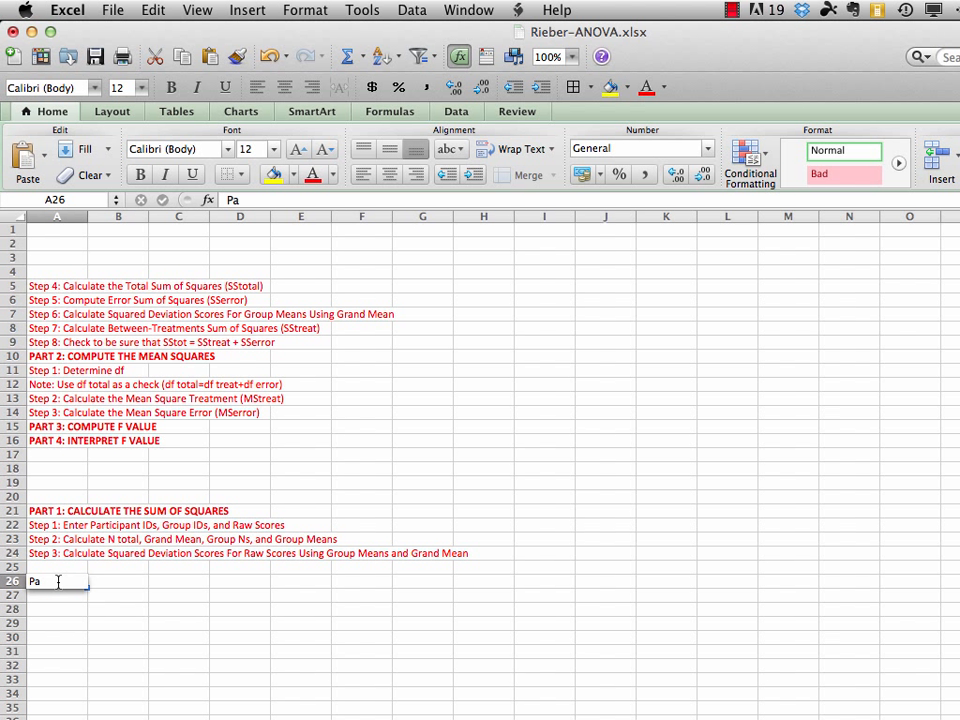
text(rticipant)
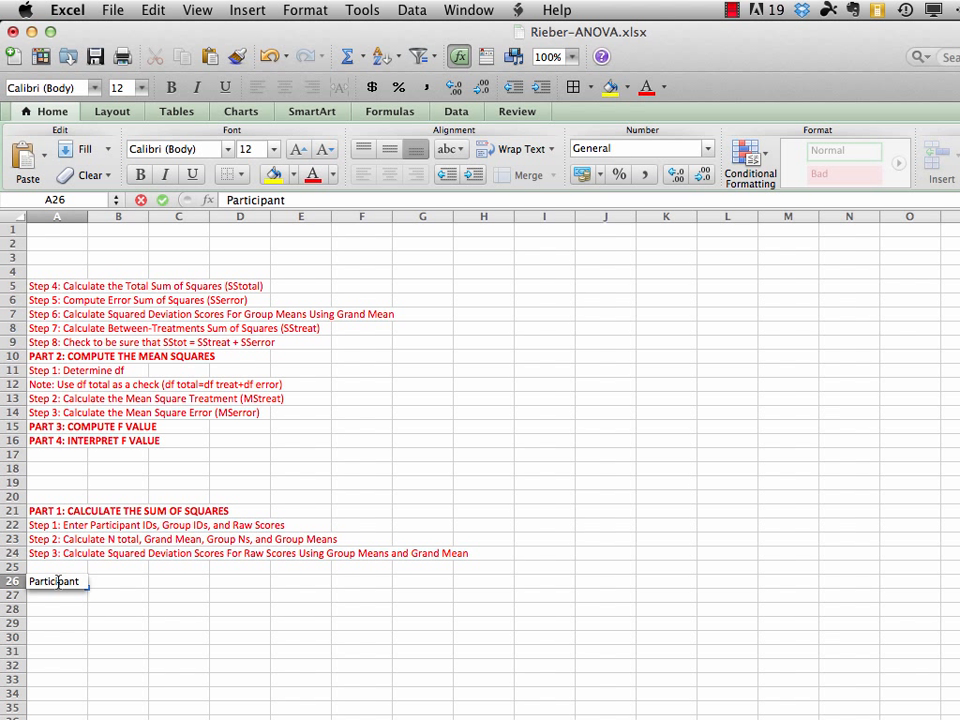
key(Return)
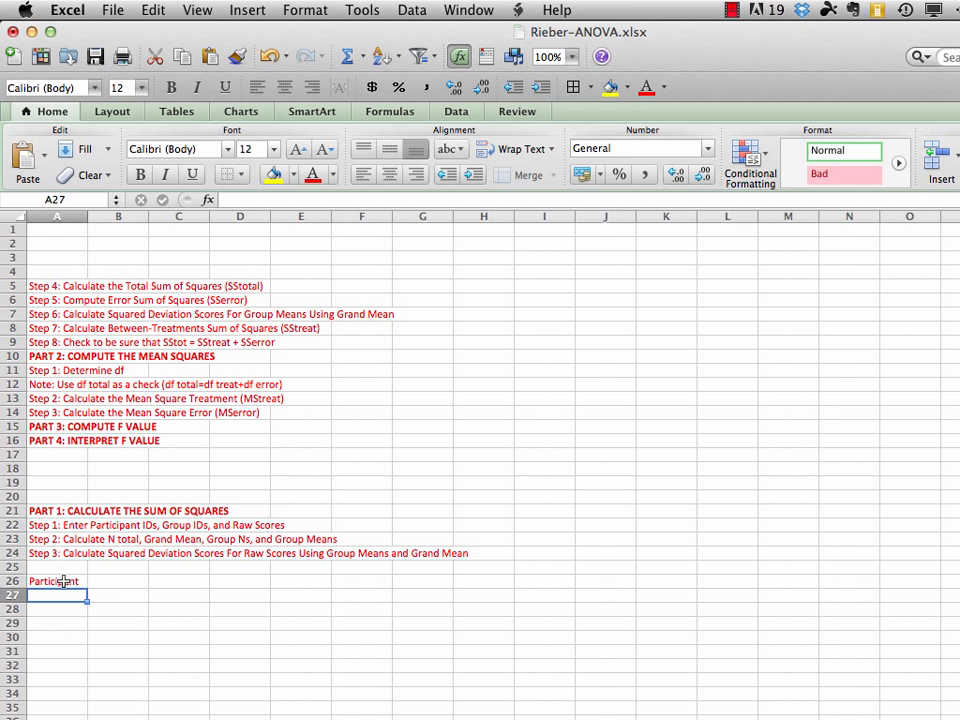
click(63, 581)
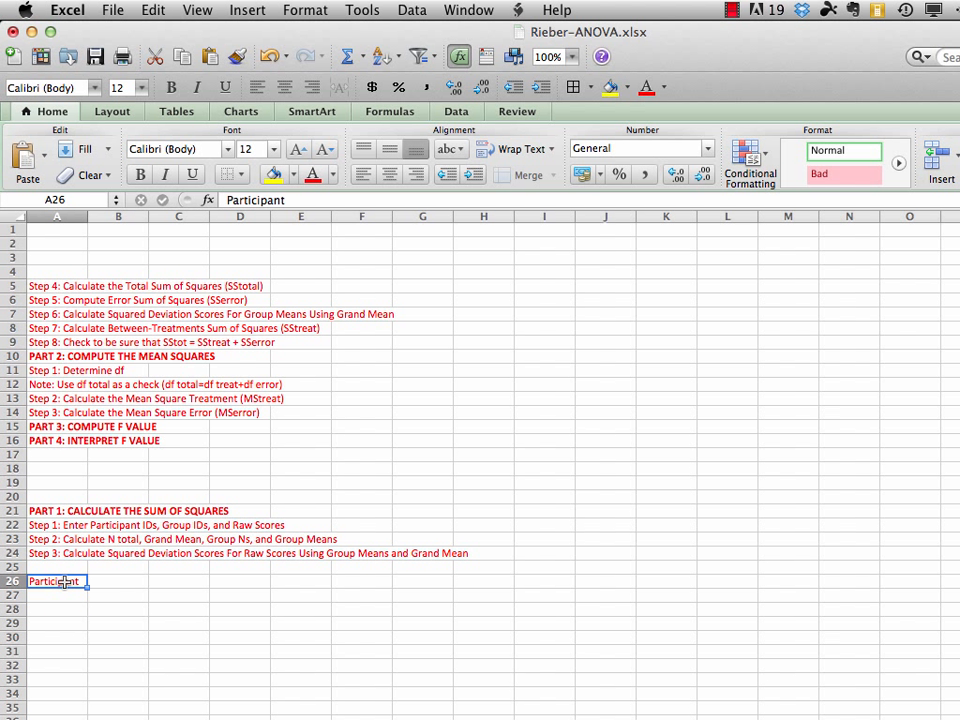
click(332, 176)
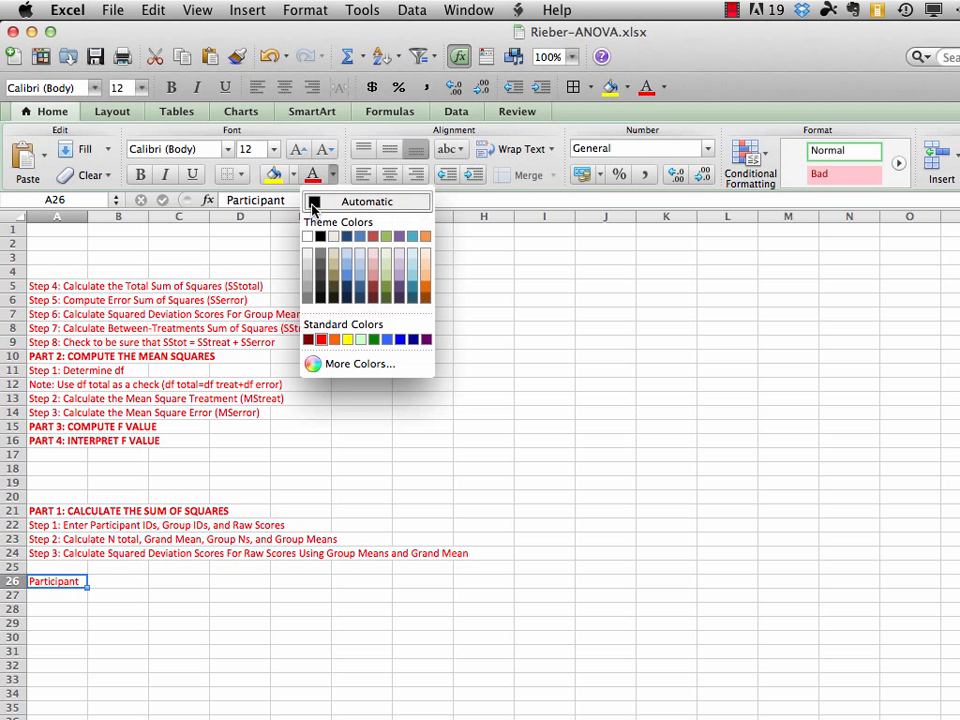
click(314, 202)
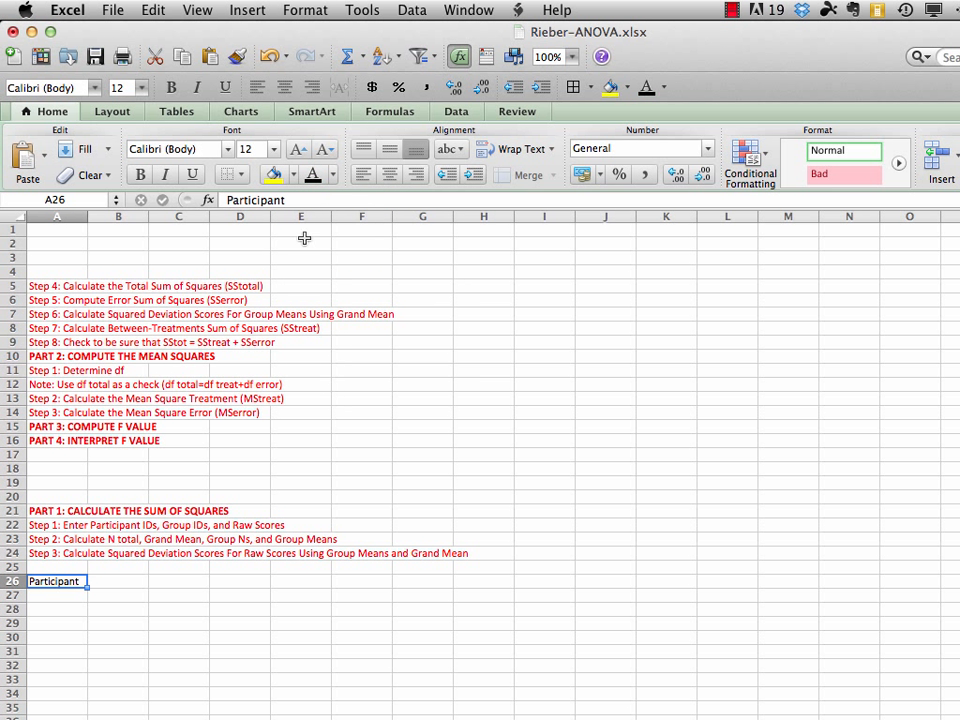
Enter the column headings "Group" in cell B26 and "Posttest" in cell C26.
click(118, 581)
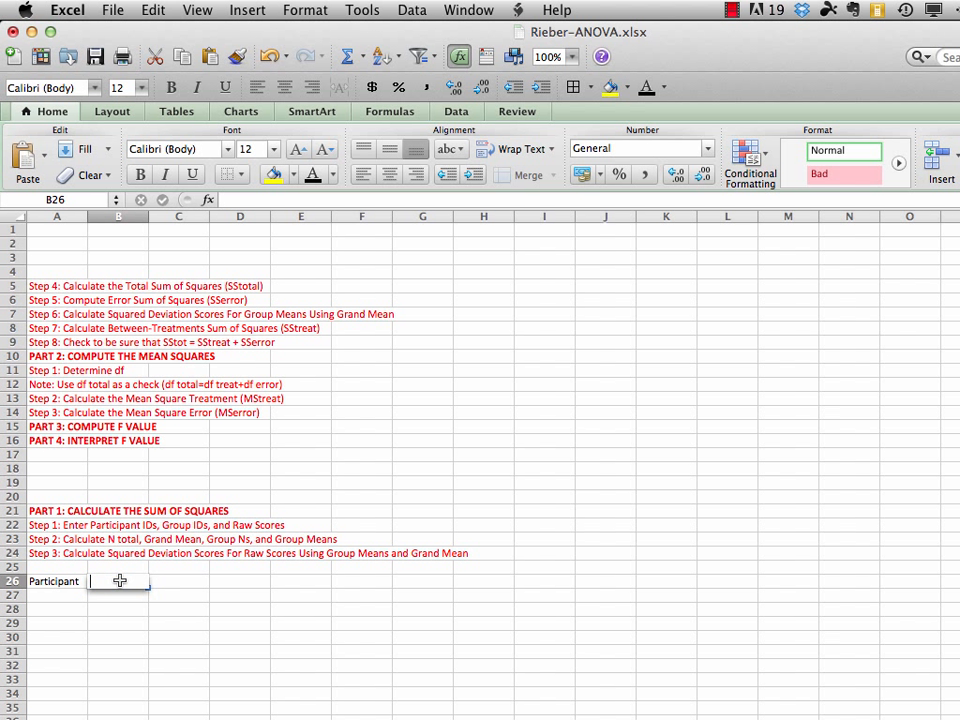
text(Group)
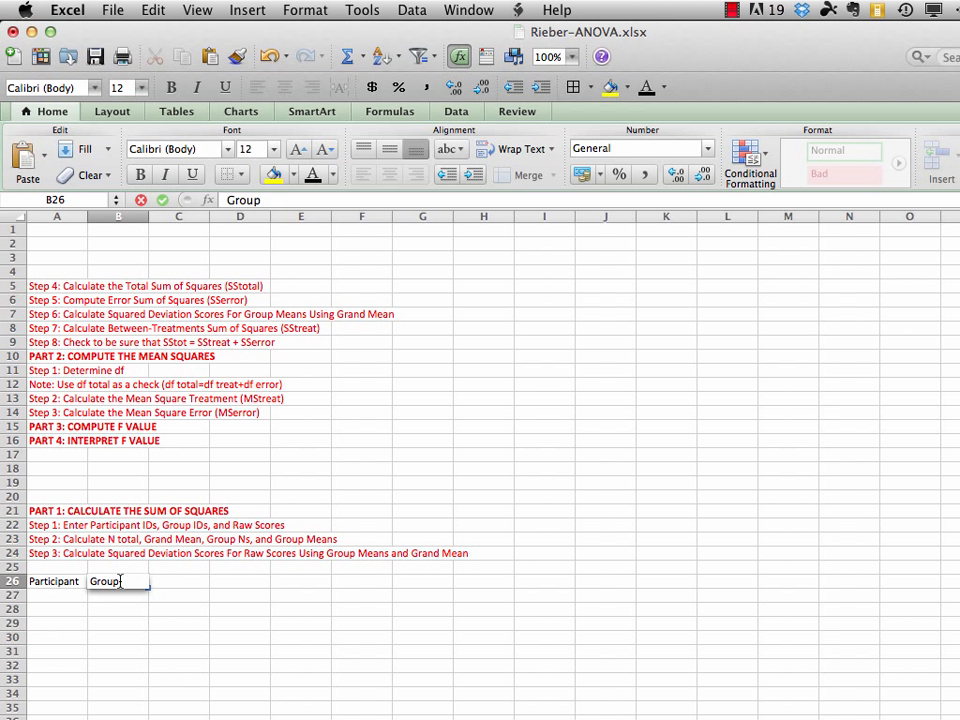
key(Tab)
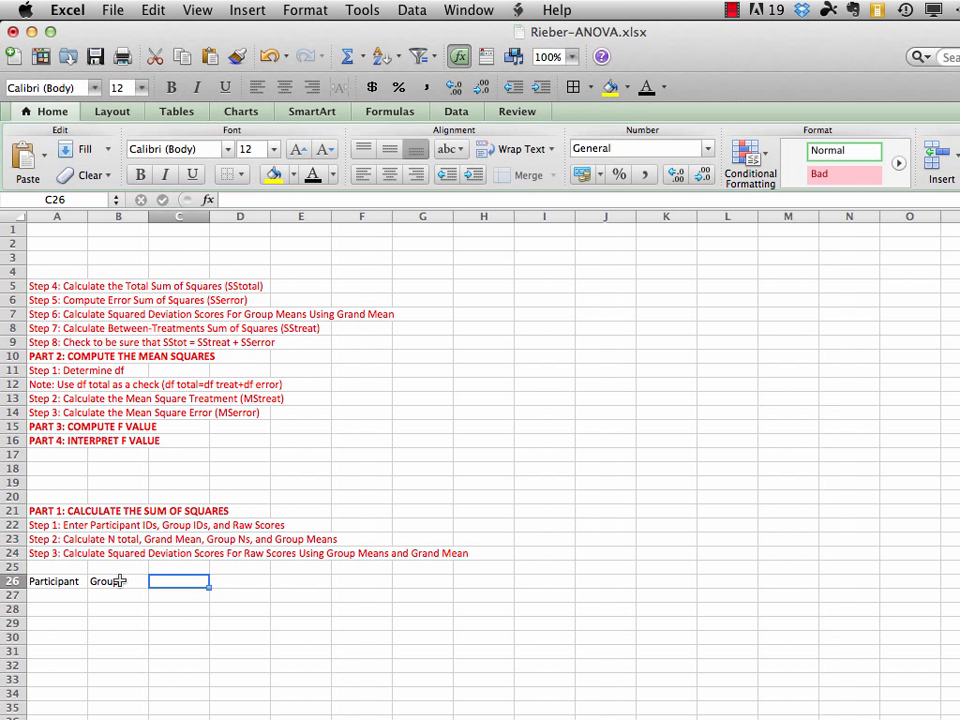
text(Posttest)
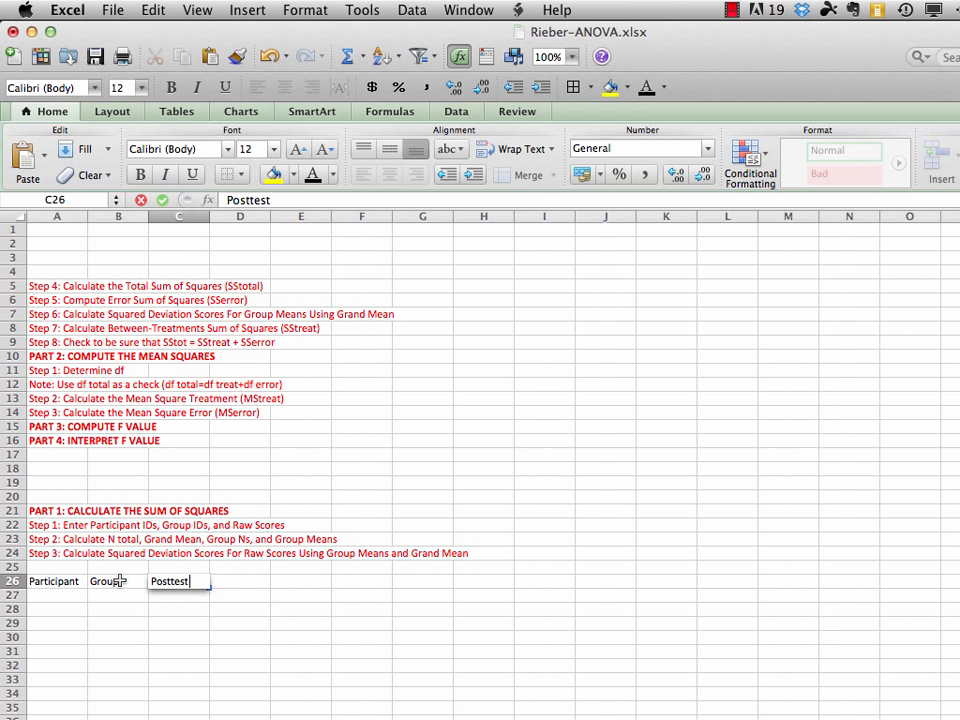
key(Return)
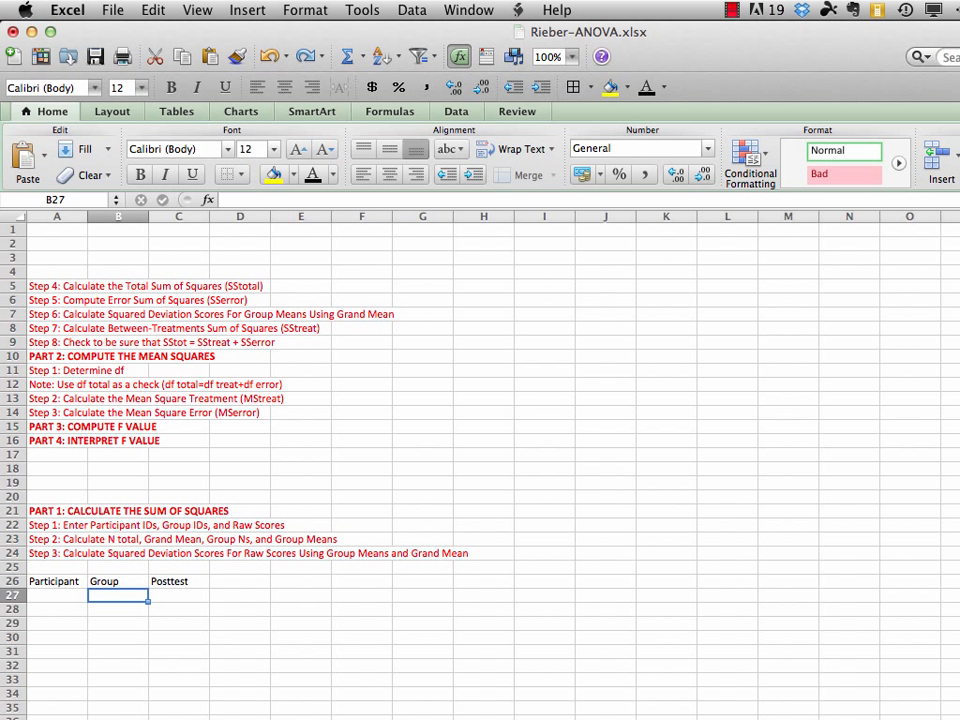
Enter the participant IDs A to L in cells A27:A38 and set the font colour of rows 27 to 47 to black.
click(66, 596)
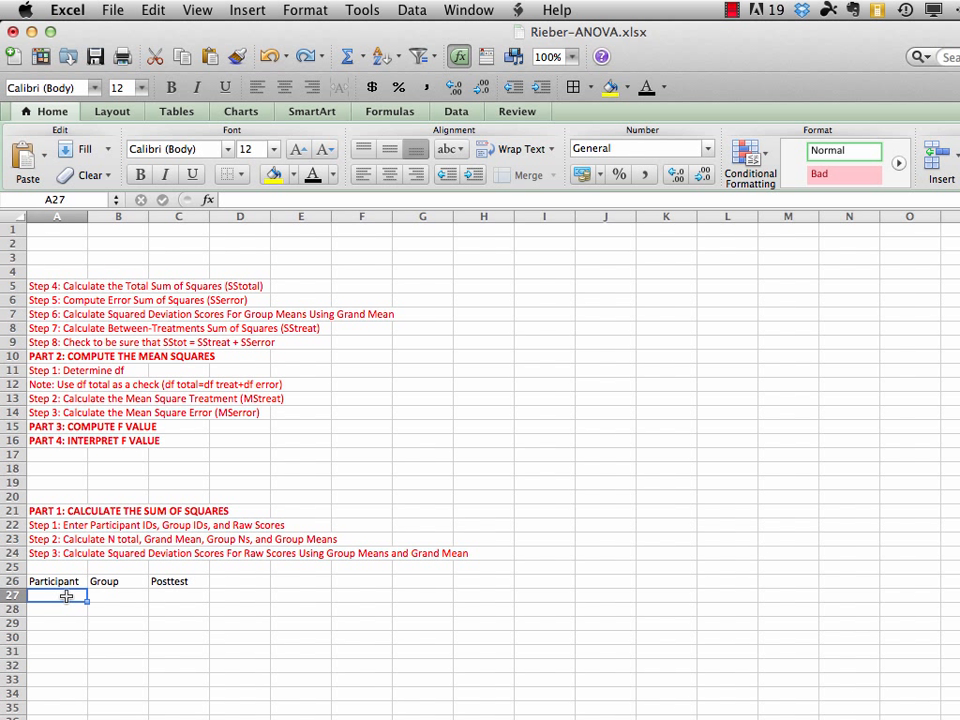
text(A)
key(Return)
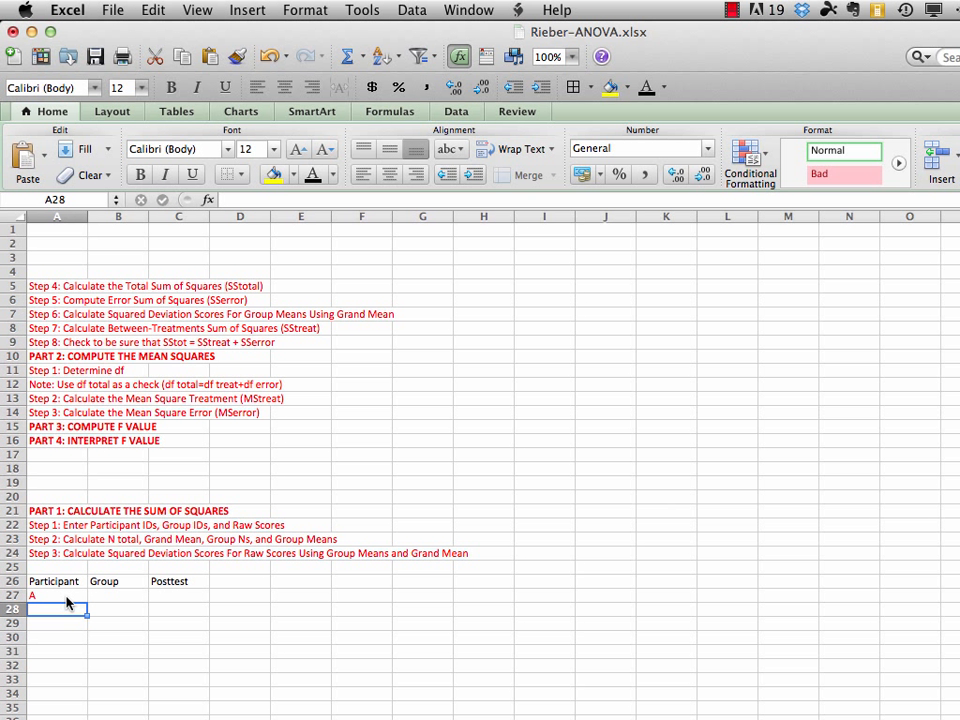
text(B)
key(Return)
text(C)
key(Return)
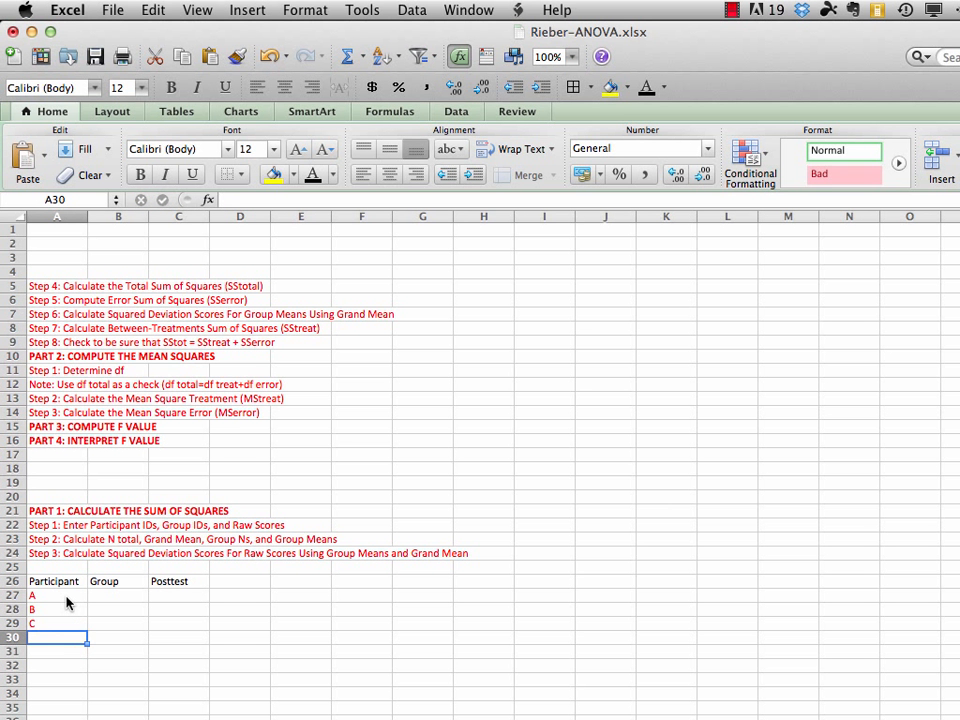
text(D)
key(Return)
text(E)
key(Return)
text(F)
key(Return)
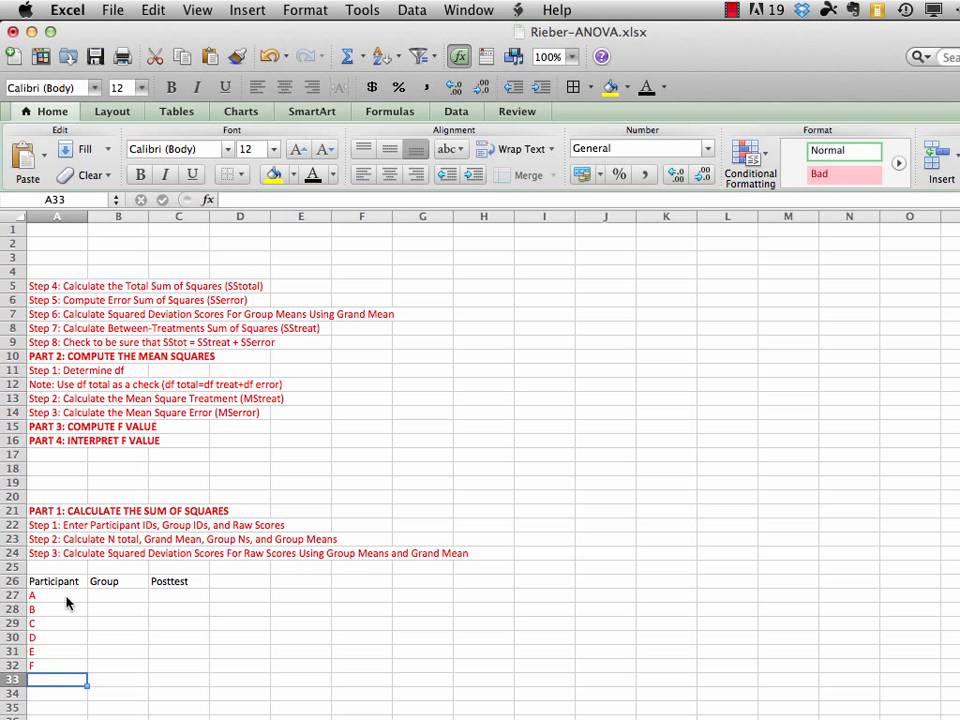
text(G)
key(Return)
text(H)
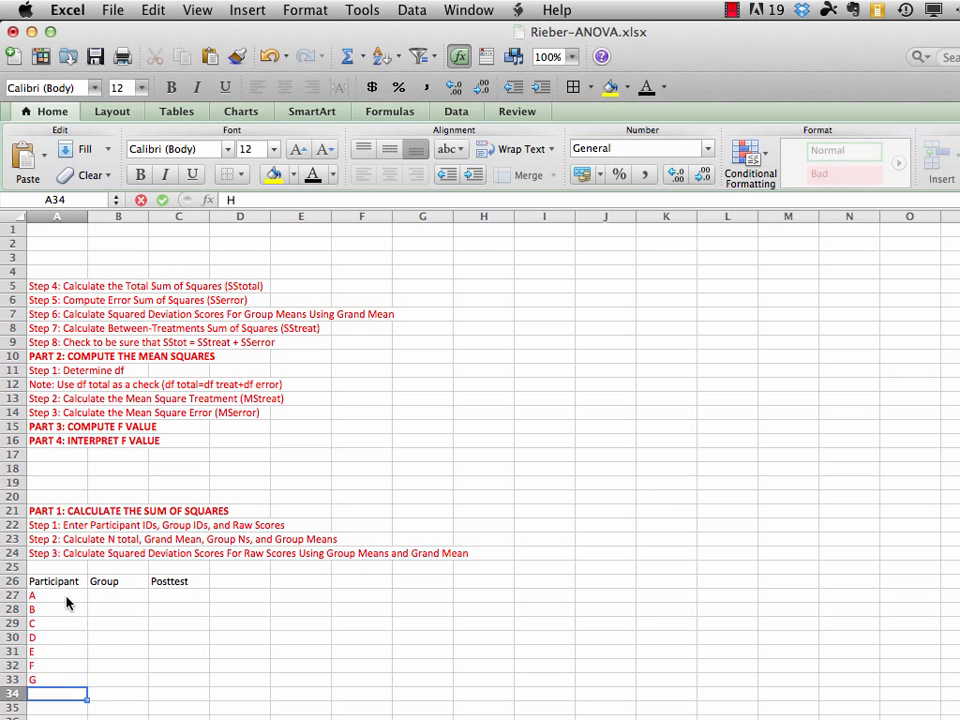
key(Return)
text(I)
key(Return)
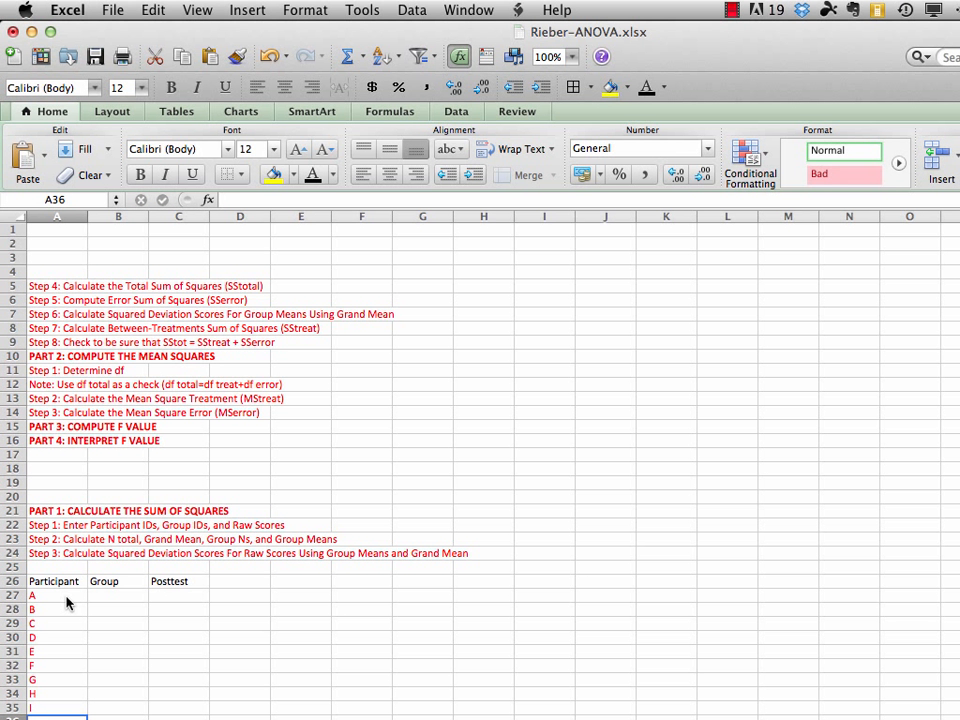
scroll(707, 407, down, 2)
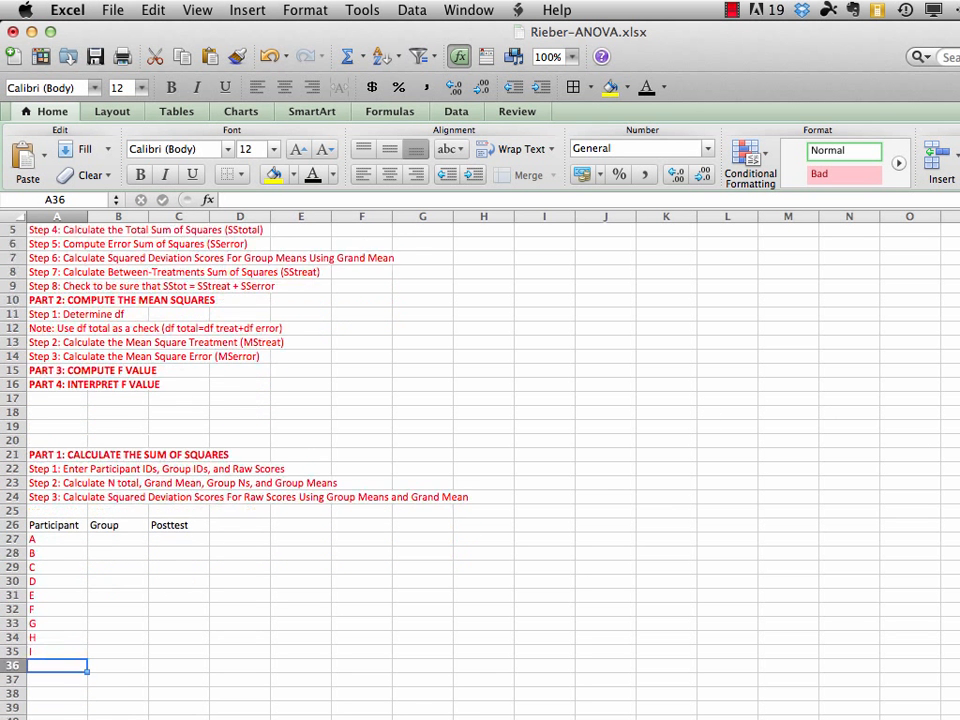
scroll(480, 450, down, 4)
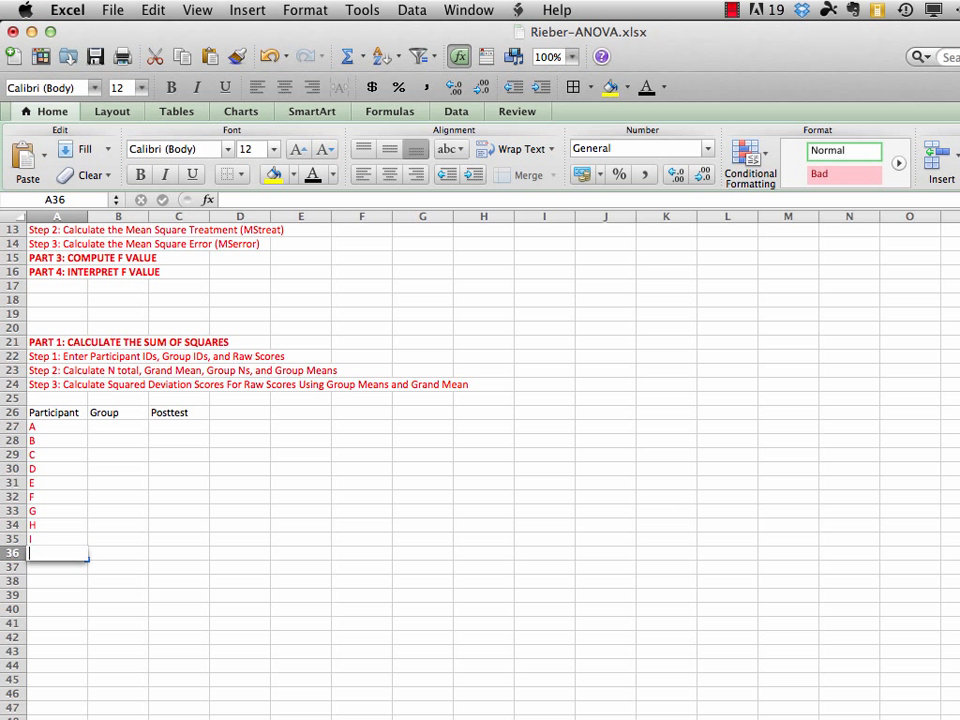
text(J)
key(Return)
text(K)
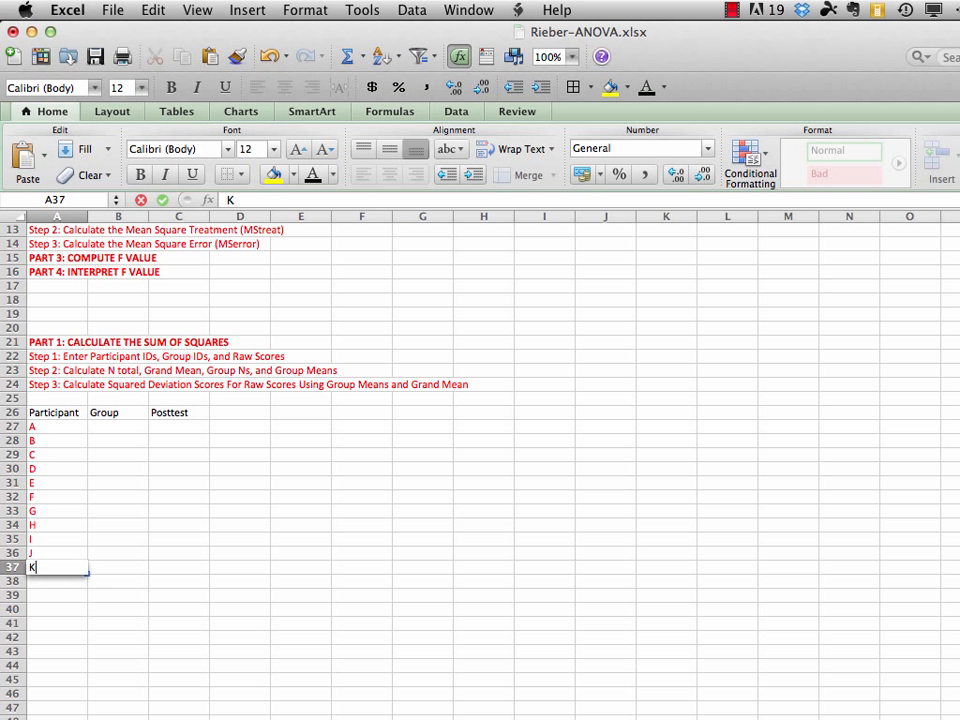
key(Return)
text(L)
key(Return)
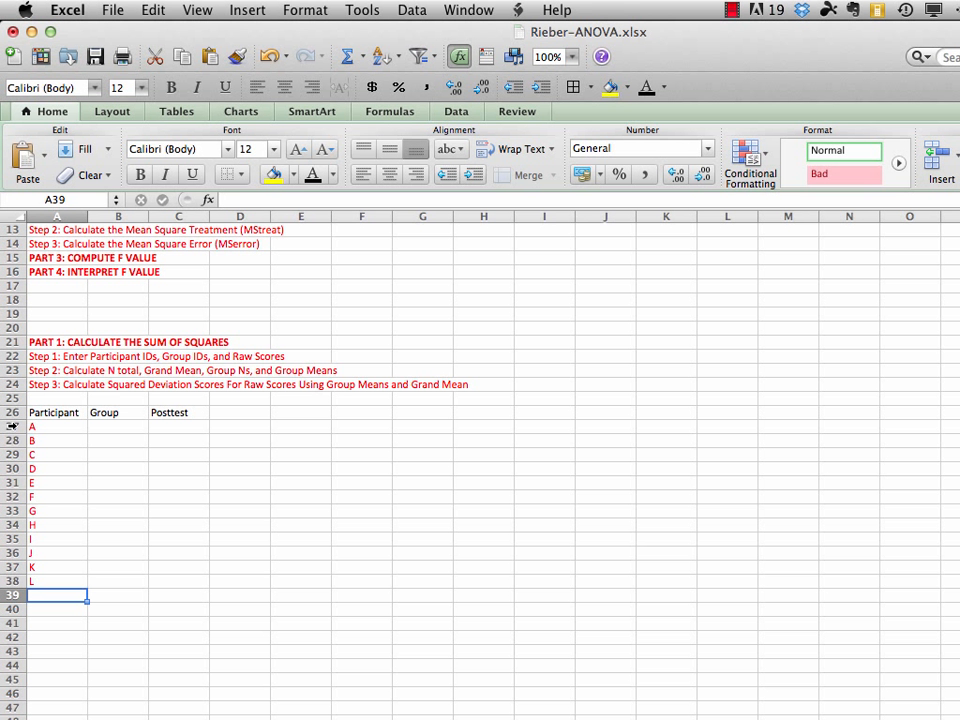
drag(12, 426, 10, 706)
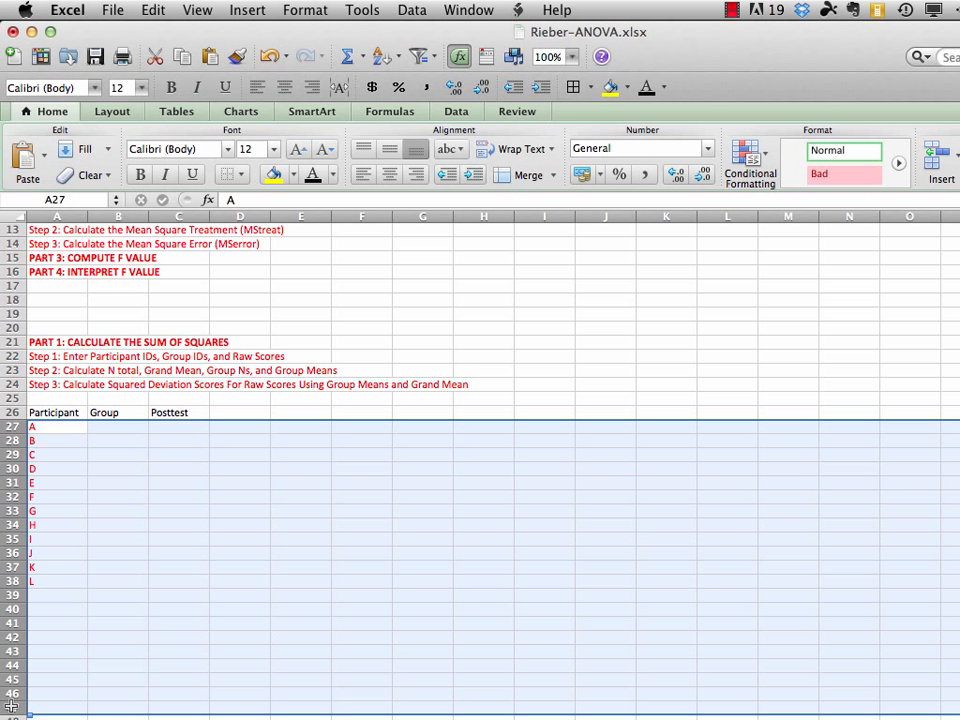
click(313, 177)
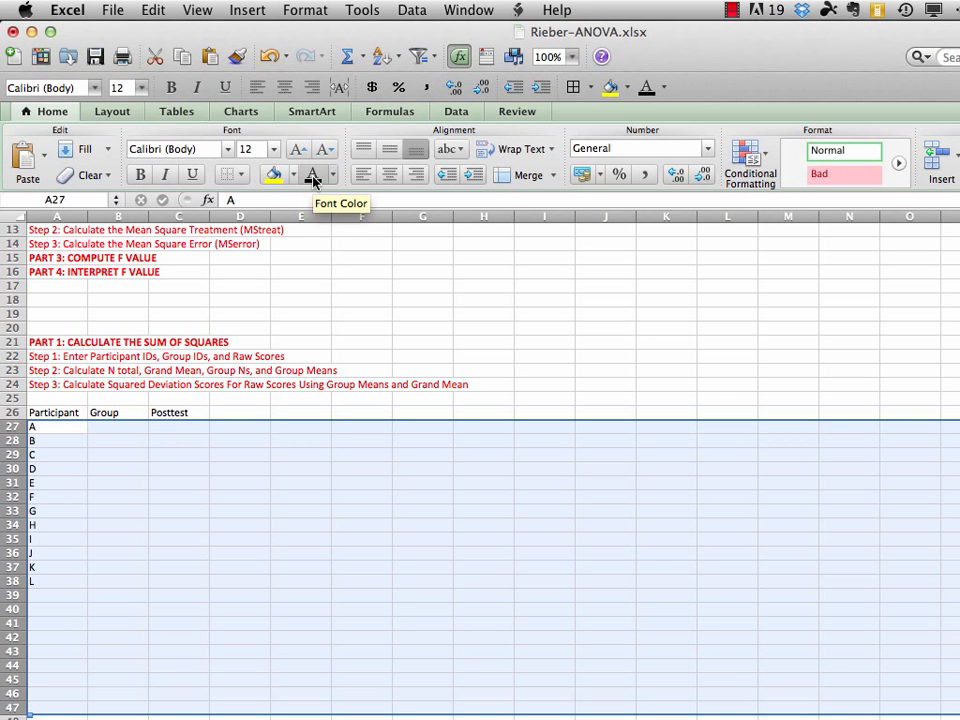
Enter group number 1 for participants A to D in cells B27:B30.
click(121, 428)
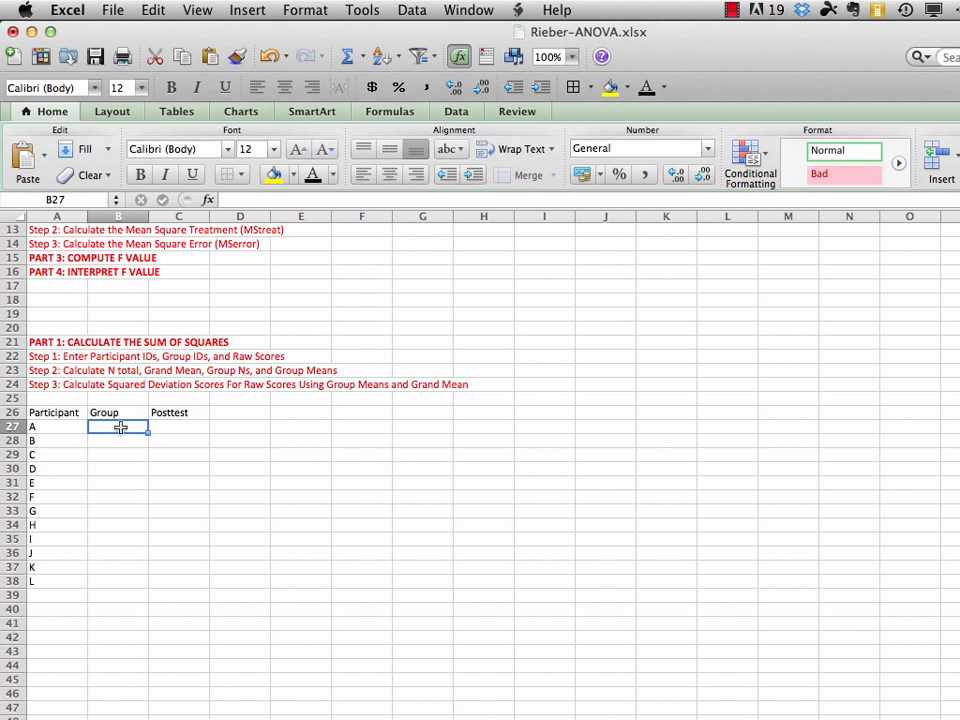
text(1)
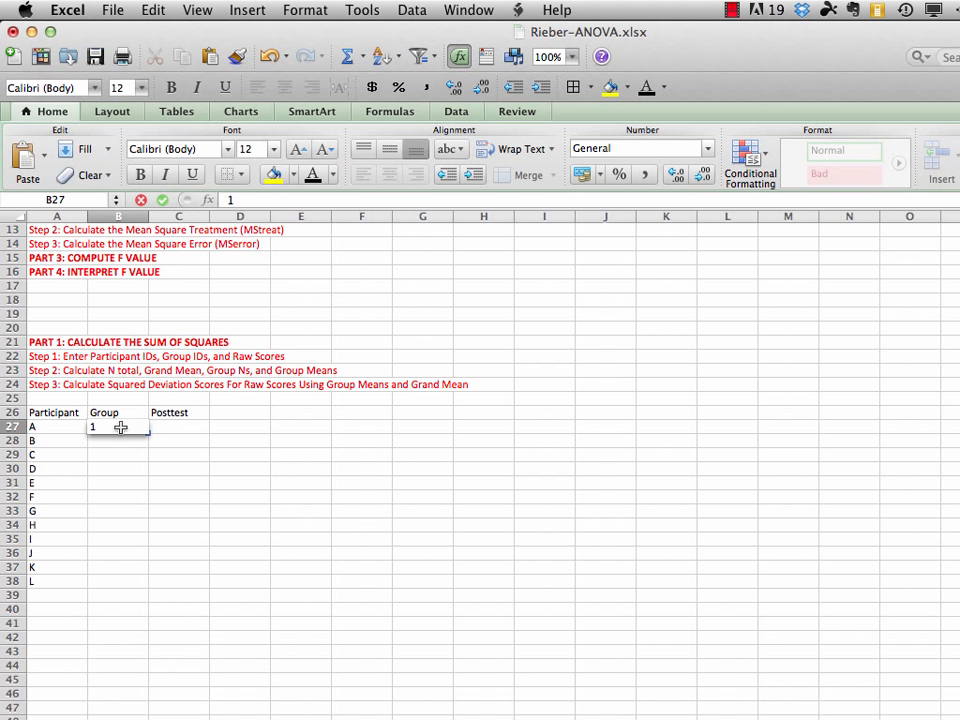
key(Return)
text(1)
key(Return)
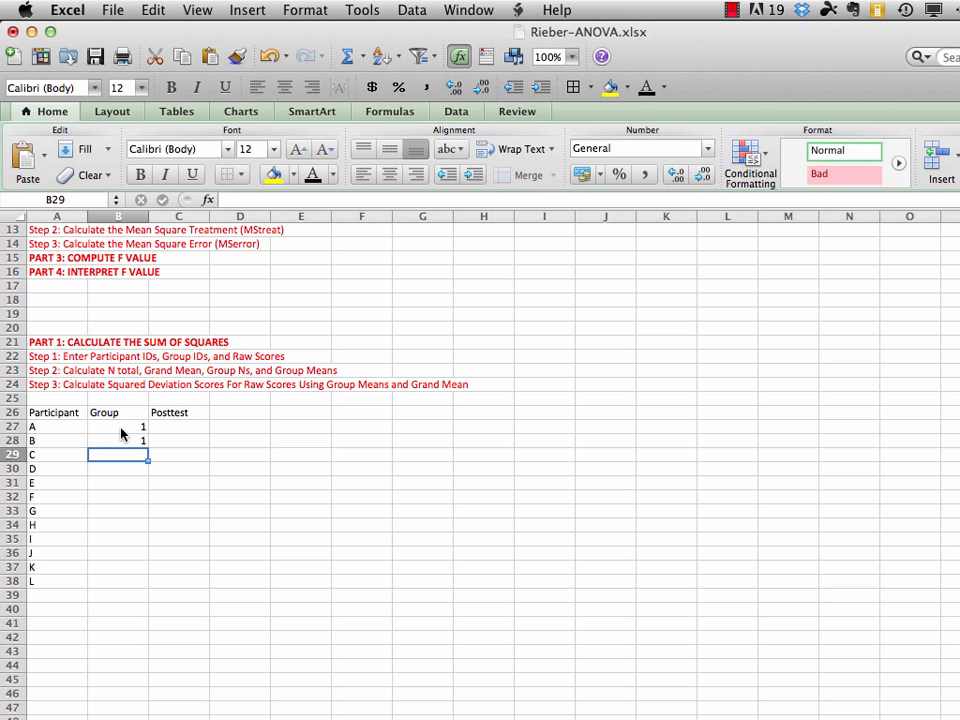
text(1)
key(Return)
text(1)
key(Return)
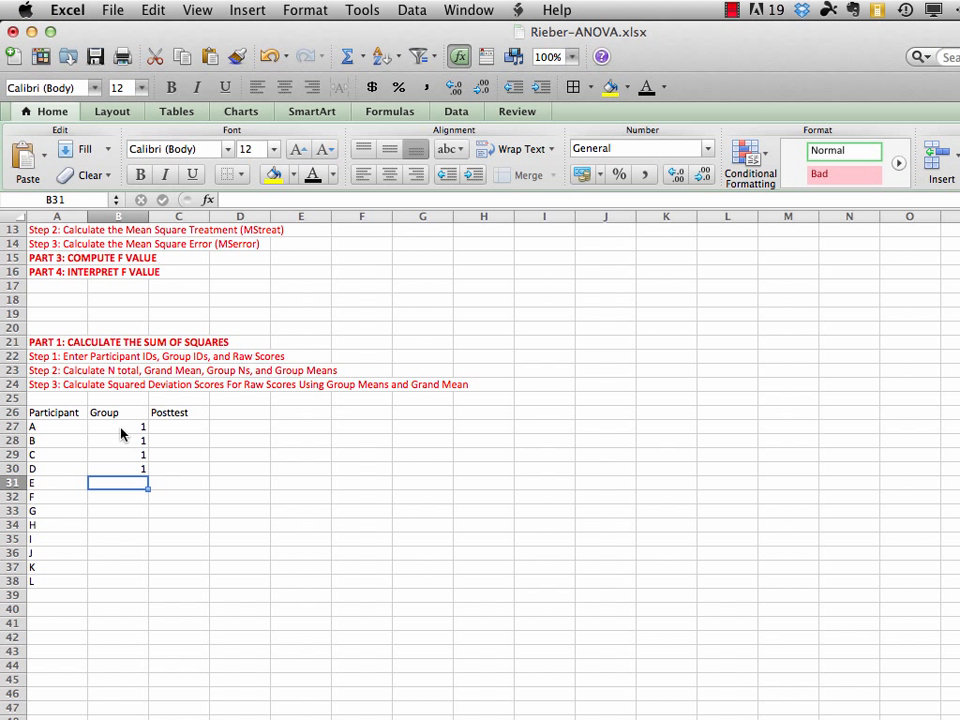
Enter group number 2 for participants E to H in cells B31:B34.
text(2)
key(Return)
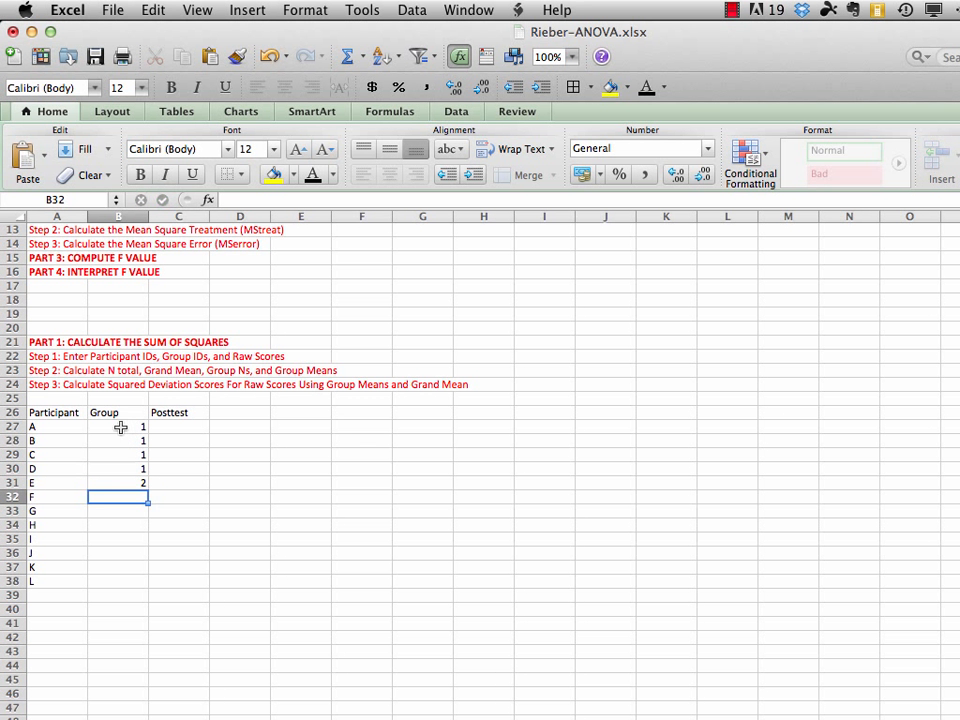
text(2)
key(Return)
text(2)
key(Return)
text(2)
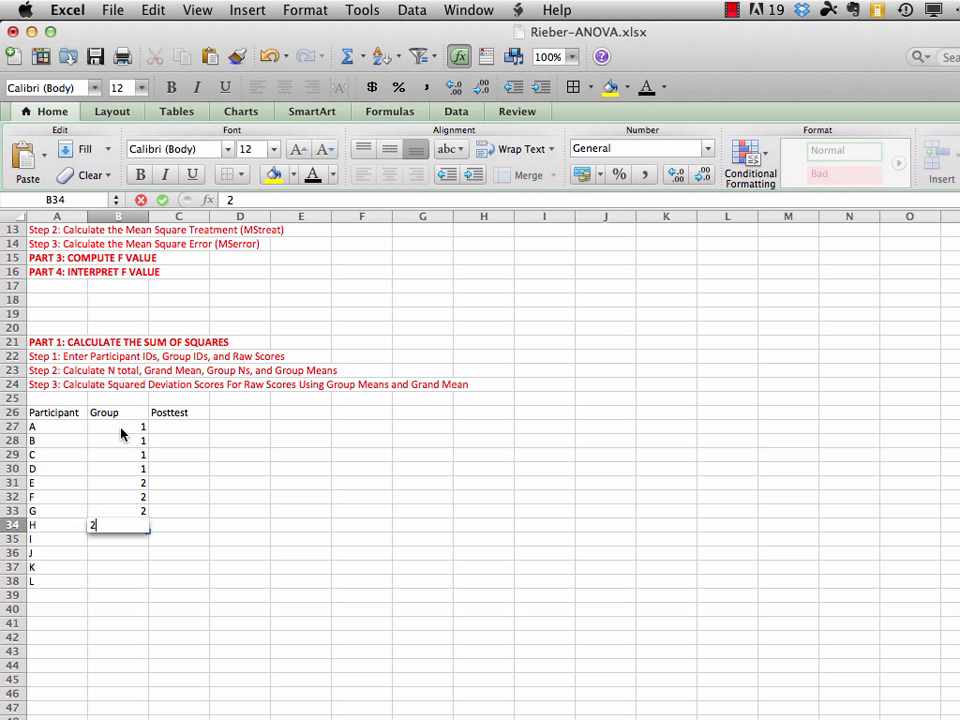
key(Return)
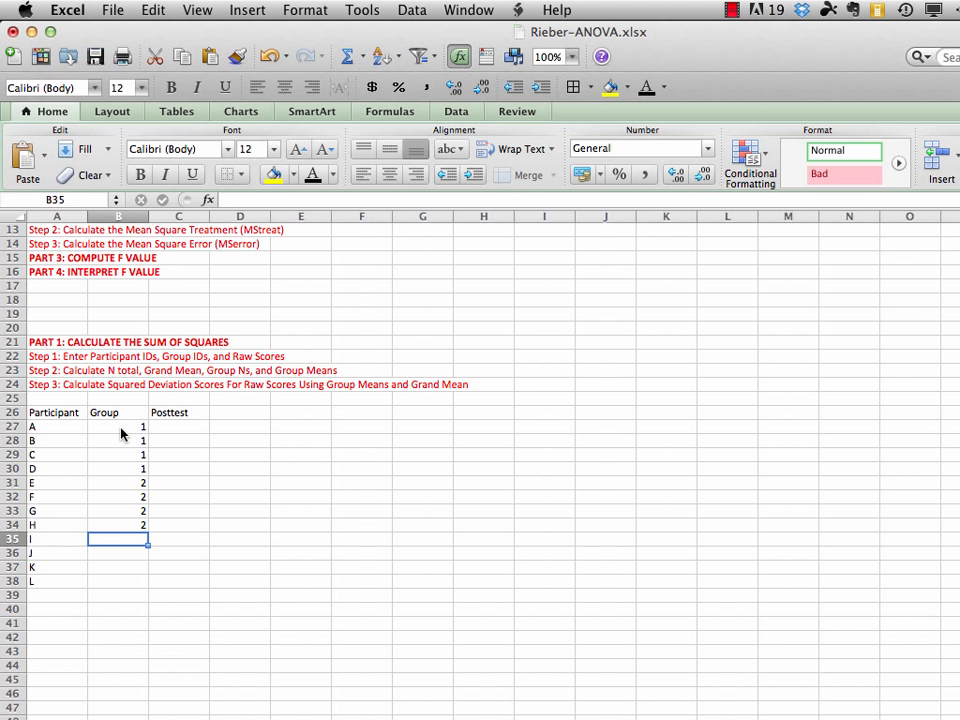
Enter group number 3 for participants I to L in cells B35:B38.
text(3)
key(Return)
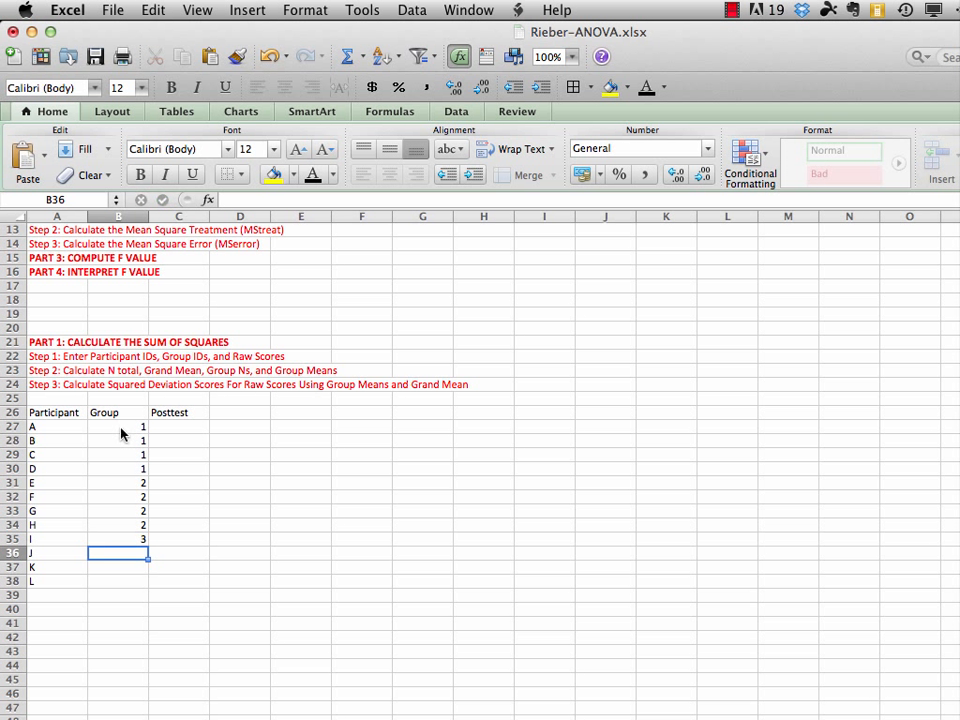
text(3)
key(Return)
text(3)
key(Return)
text(3)
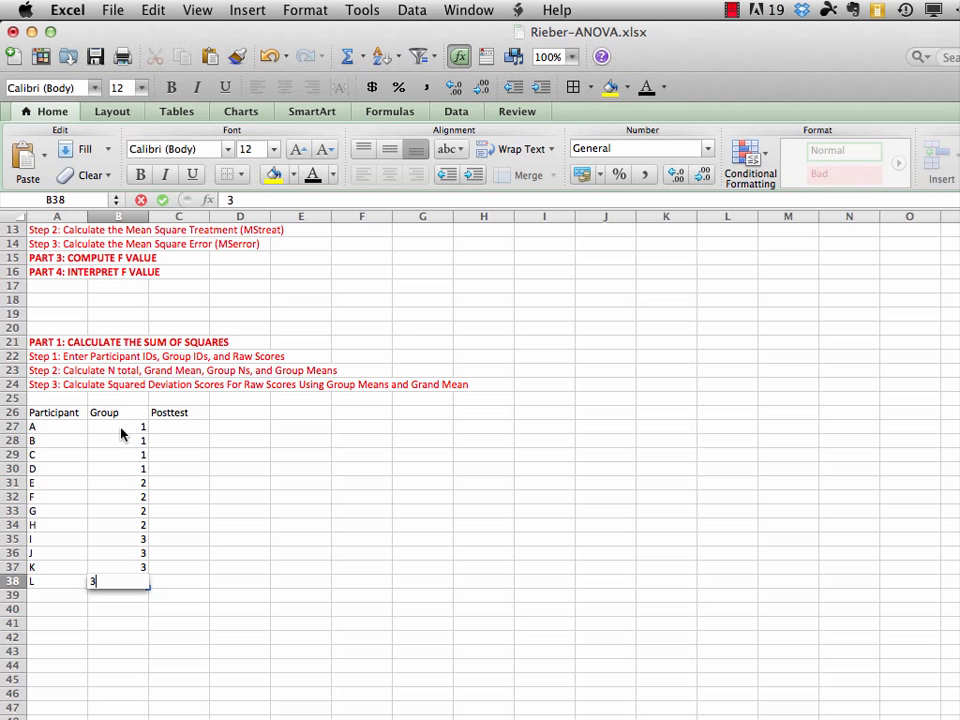
key(Return)
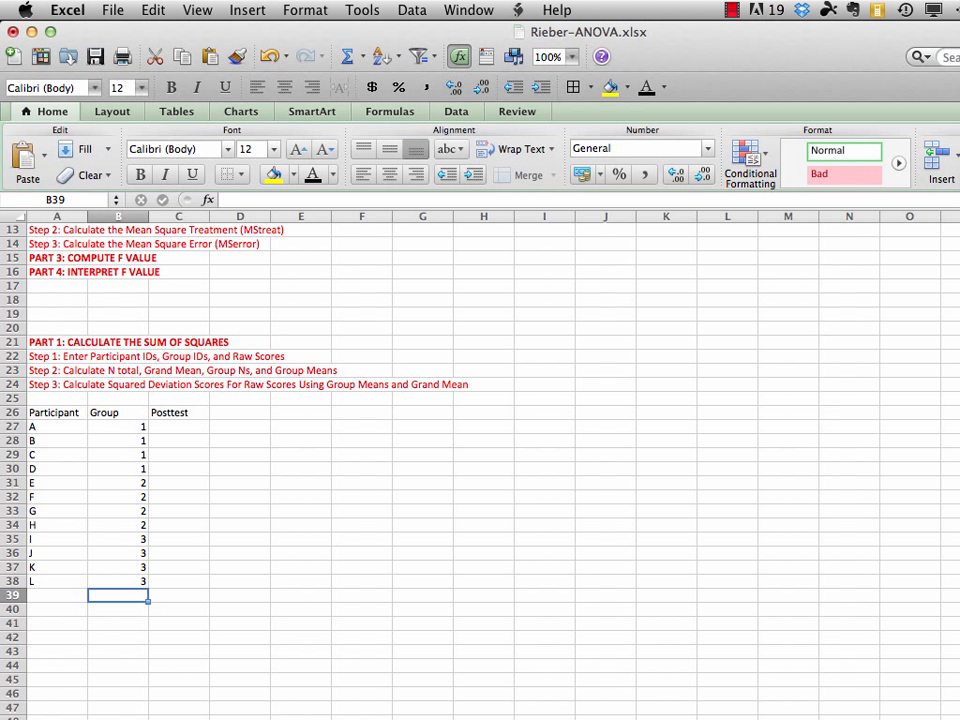
Start a group key in column G with the heading Groups in G17 and 1-Animated graphics in G18.
click(422, 284)
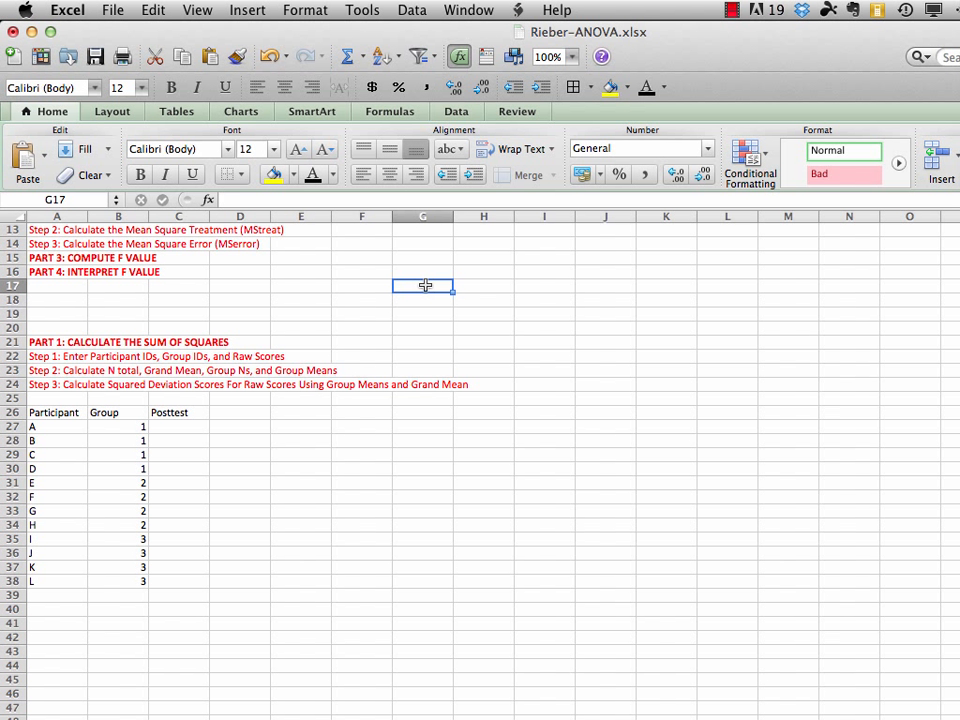
text(Groups)
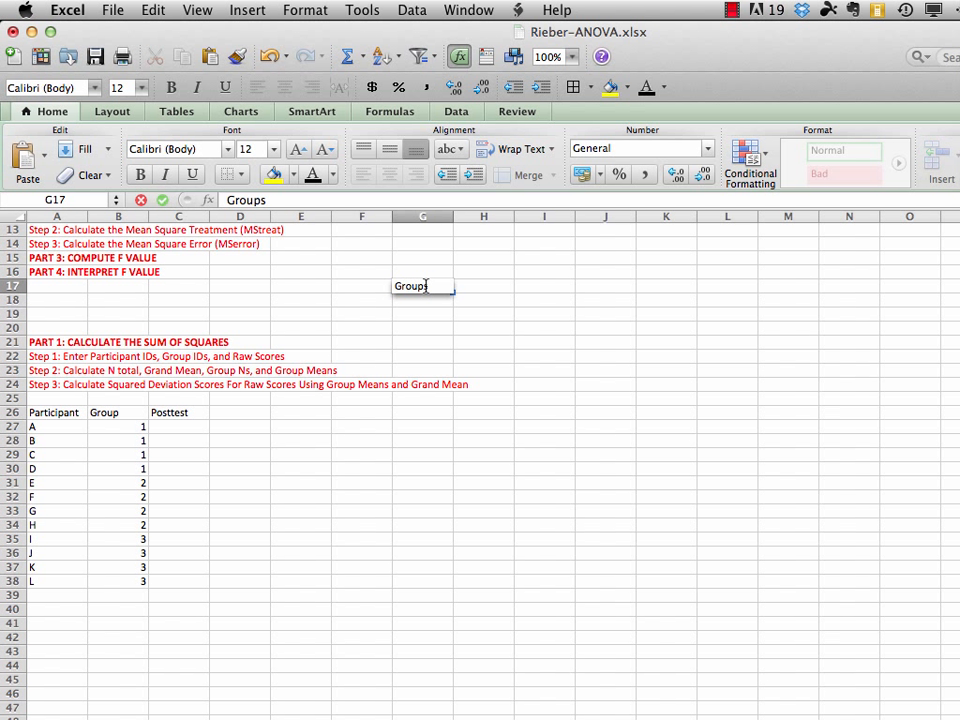
key(Return)
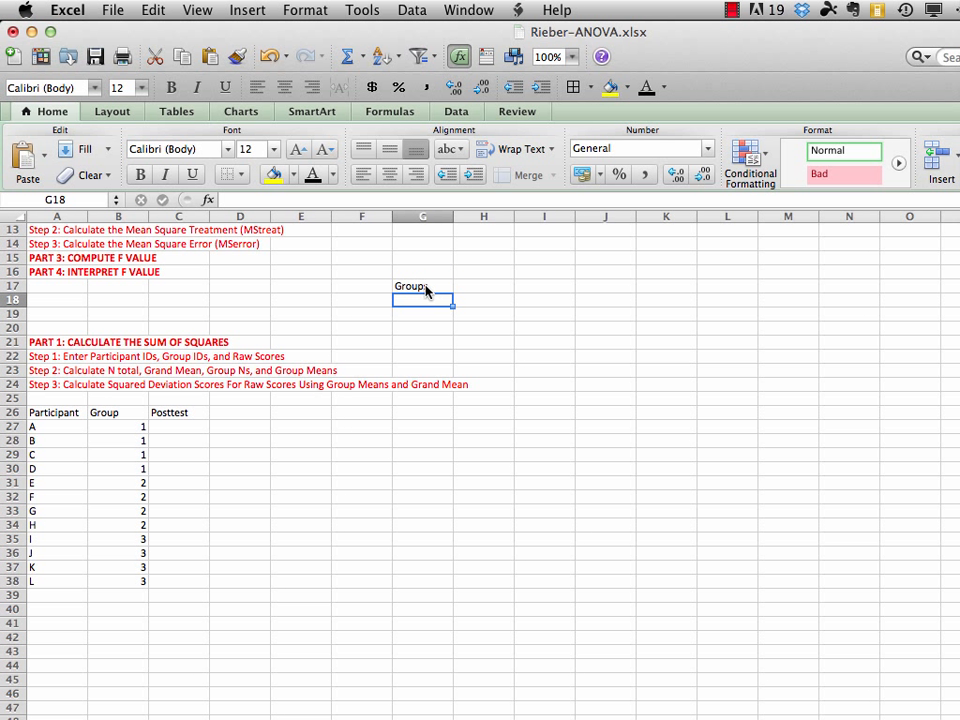
text(1-)
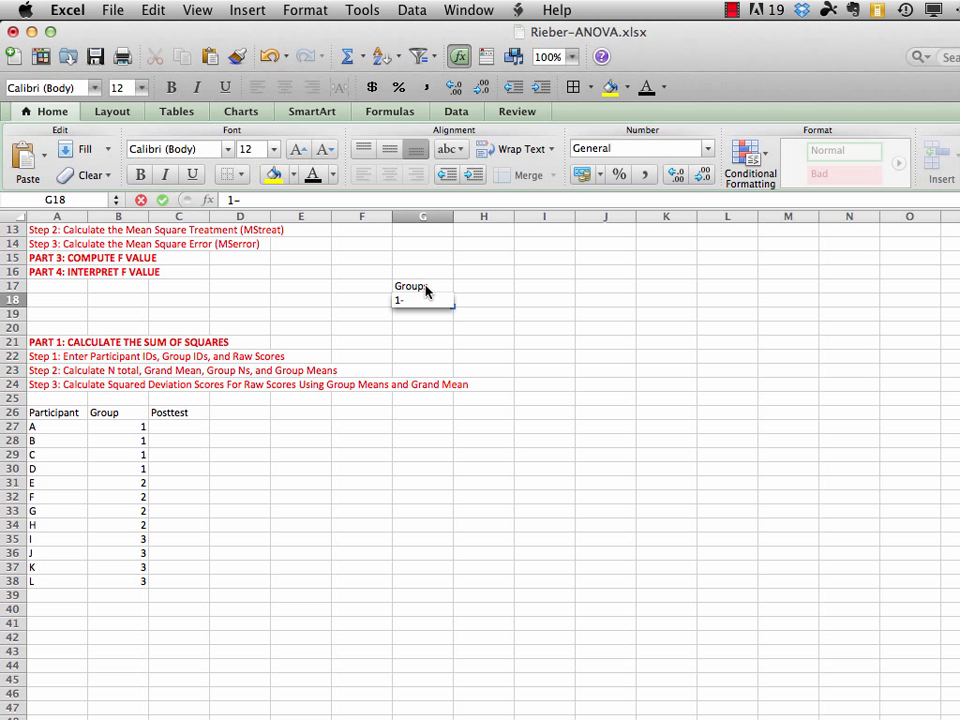
text(Animated)
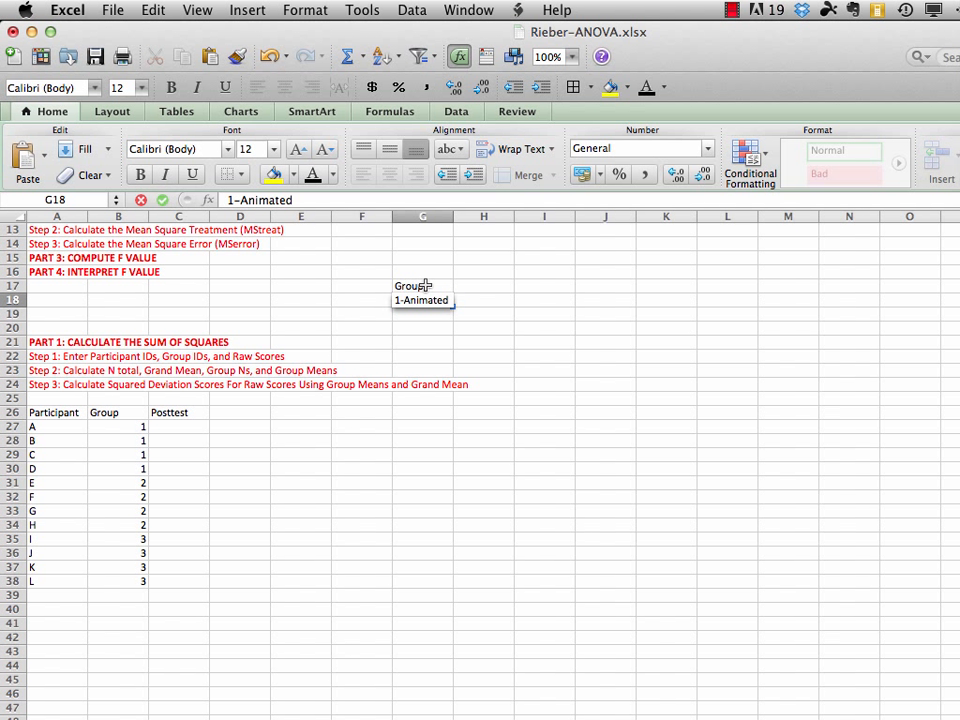
text( graphics)
key(Return)
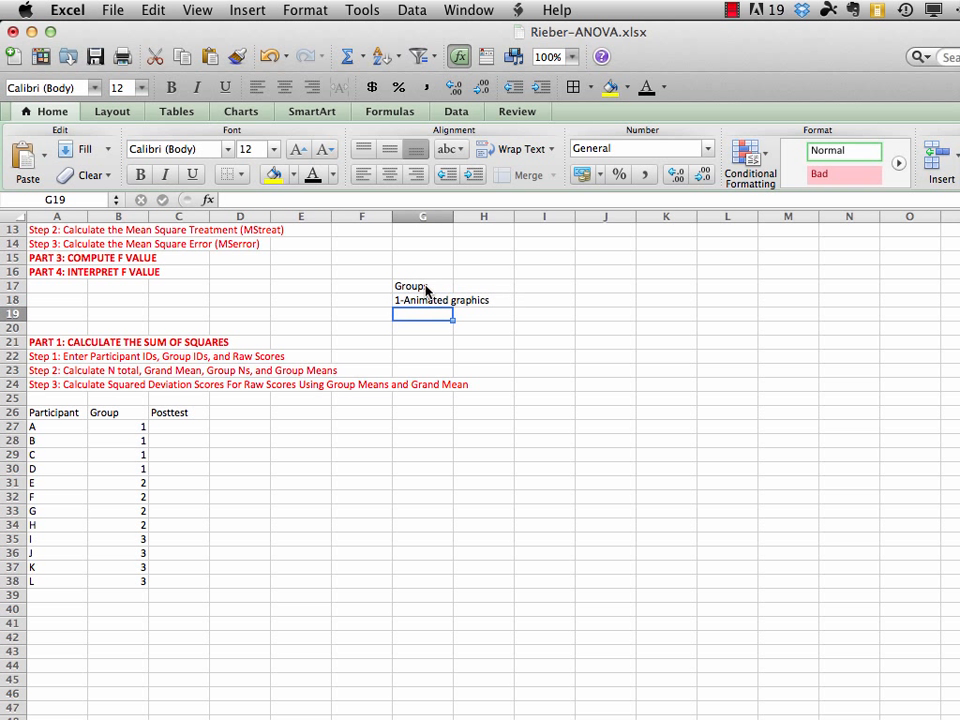
Add 2-Static graphics in G19 and 3-No graphics in G20 to the group key.
text(2-Stat)
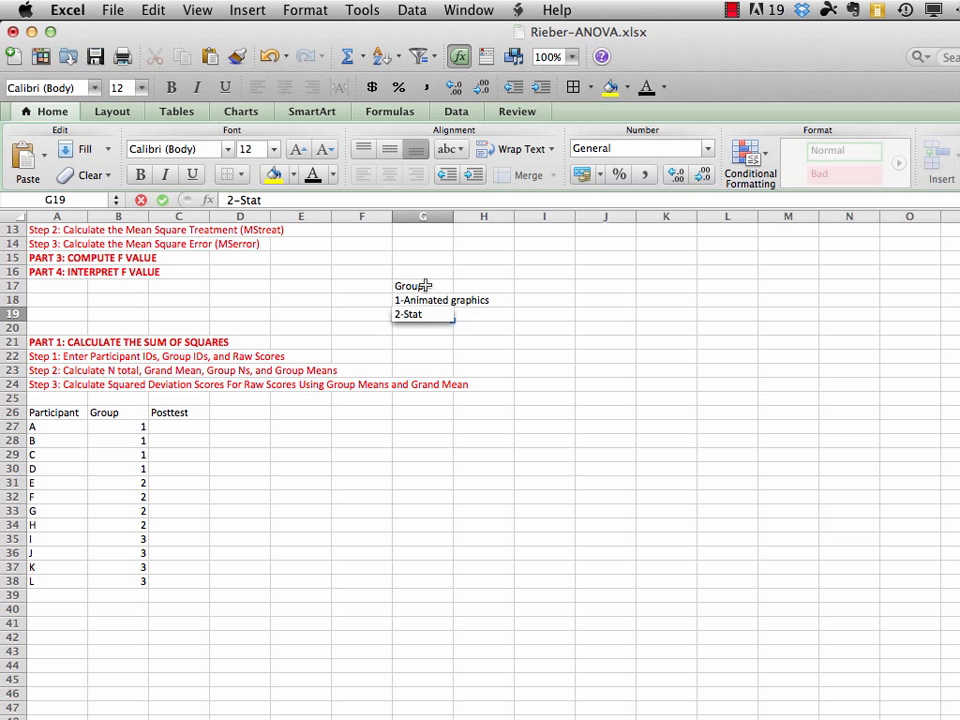
text(ic graphics)
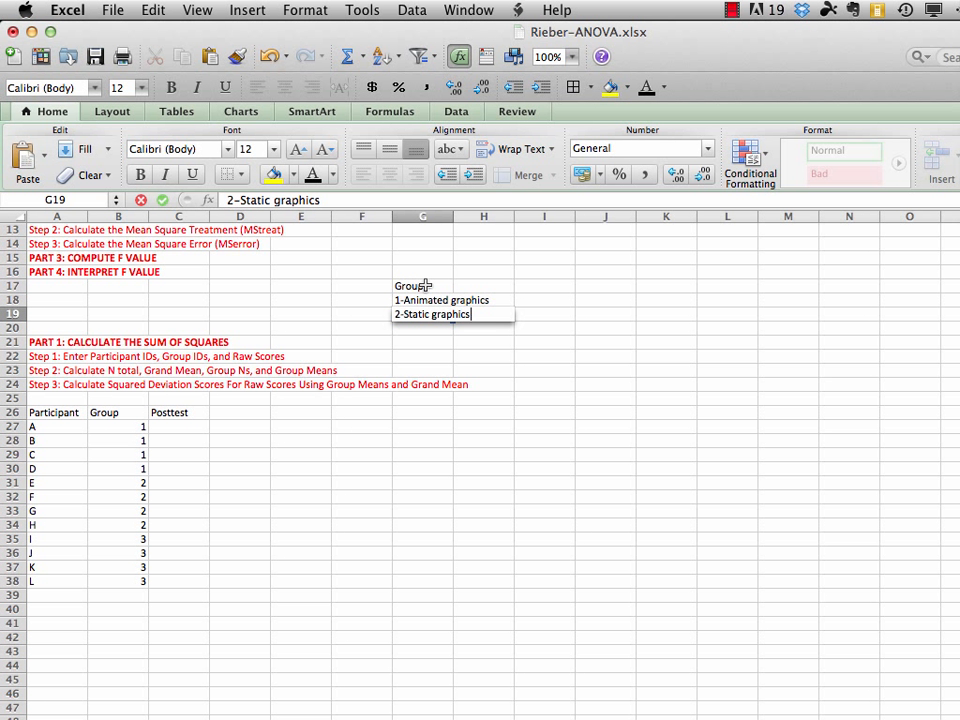
key(Return)
text(3-N)
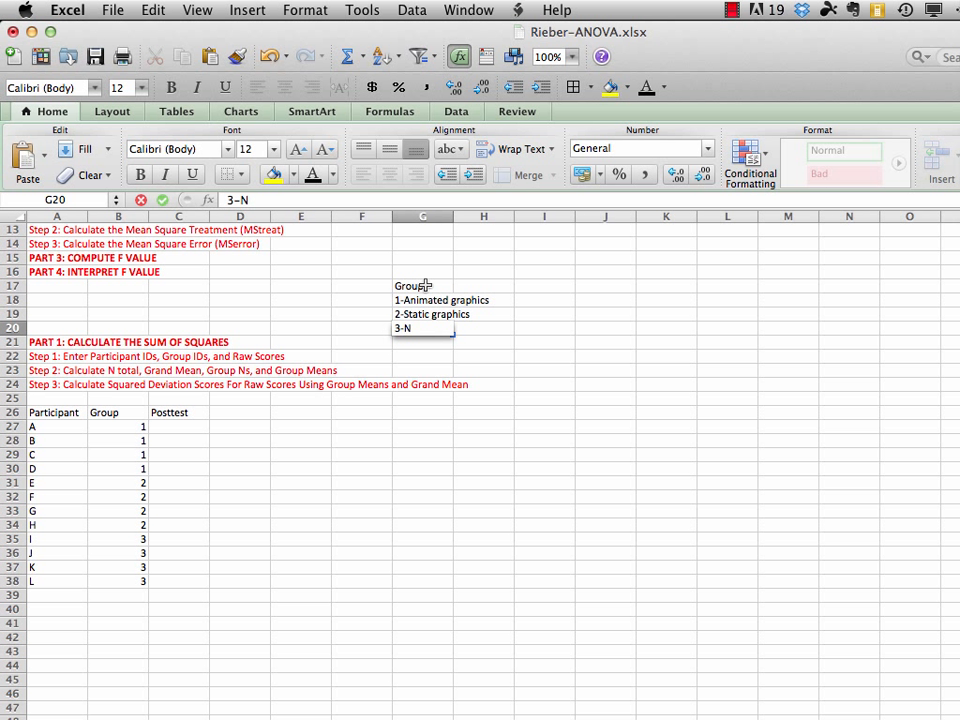
text(o graphics)
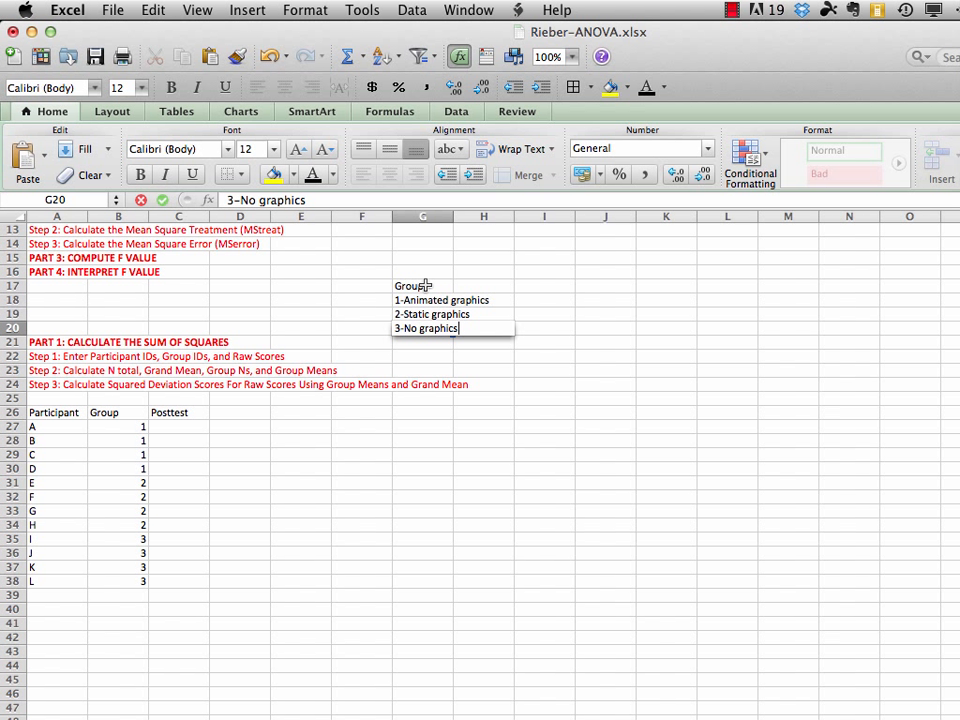
key(Return)
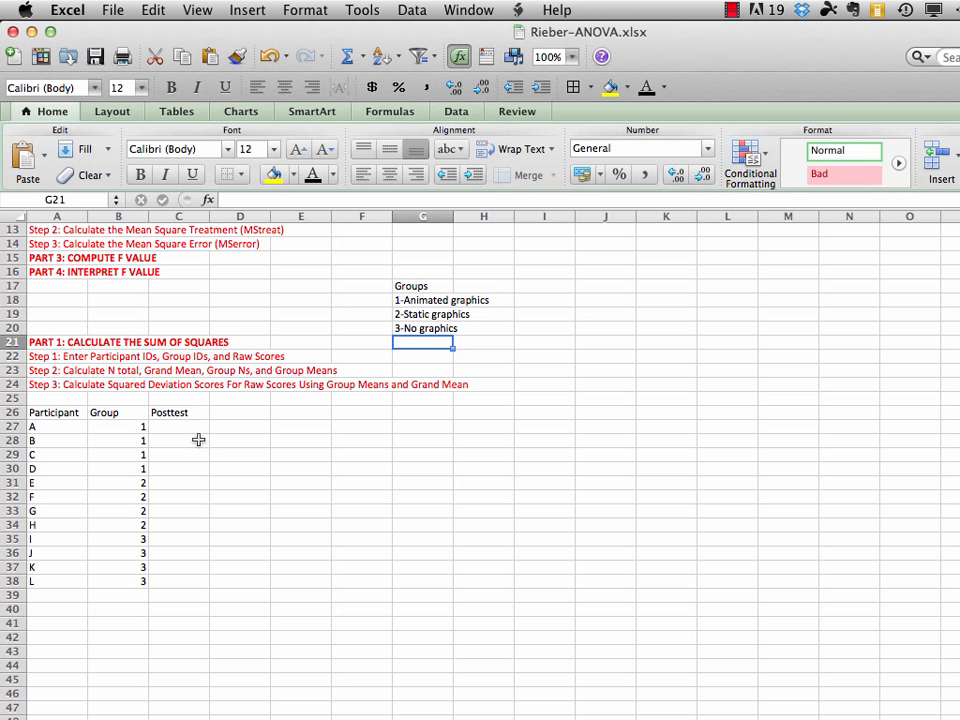
Enter the group 1 posttest scores 90, 80, 70 and 75 in cells C27:C30.
click(186, 427)
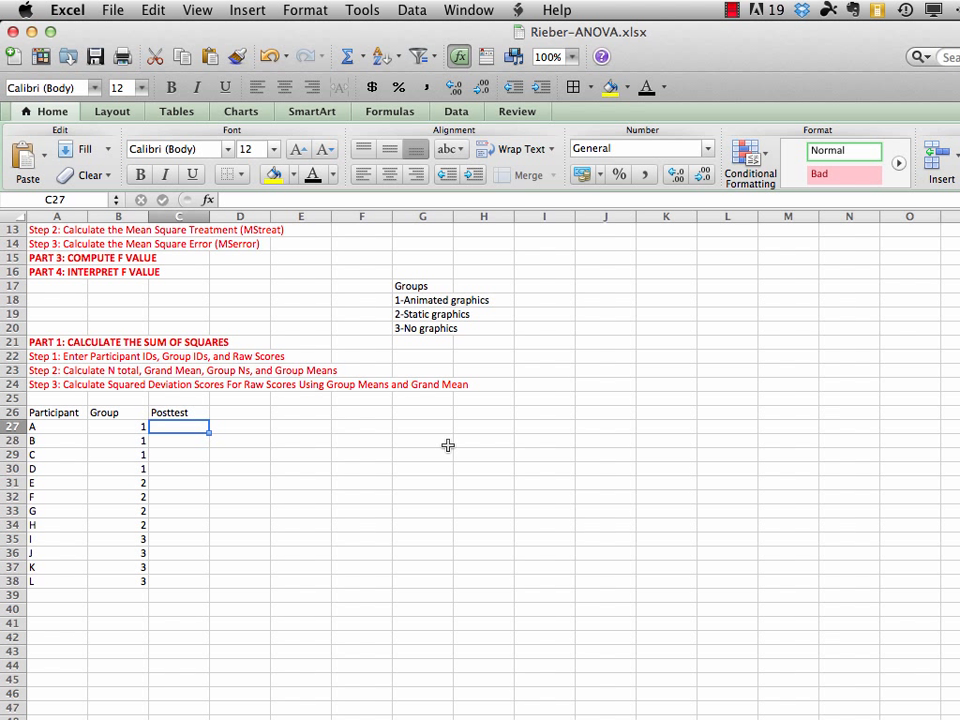
text(90)
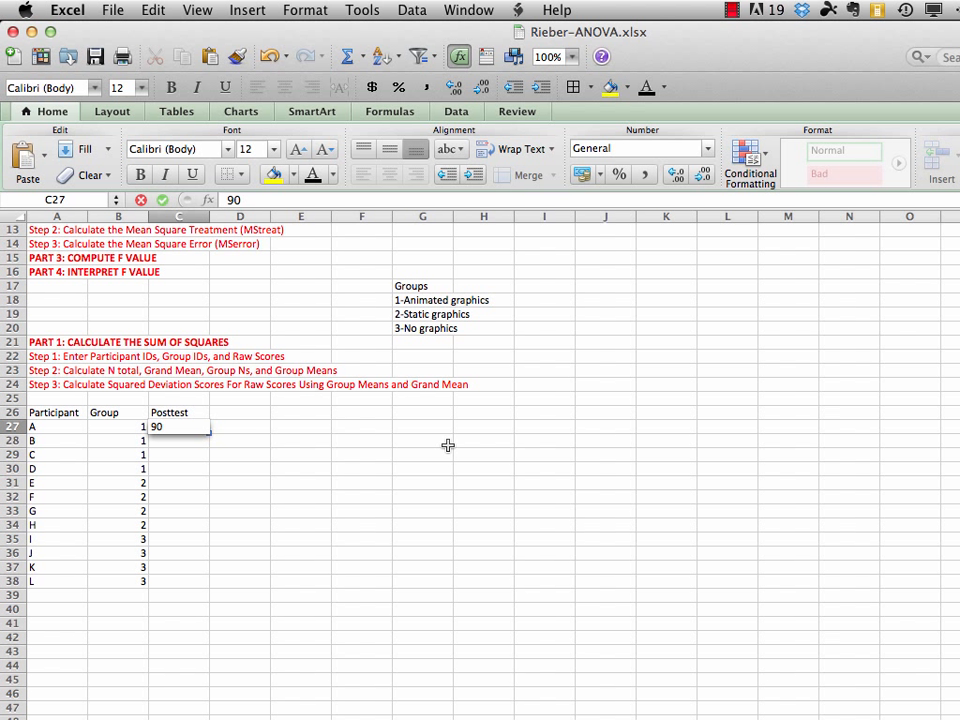
key(Return)
text(80)
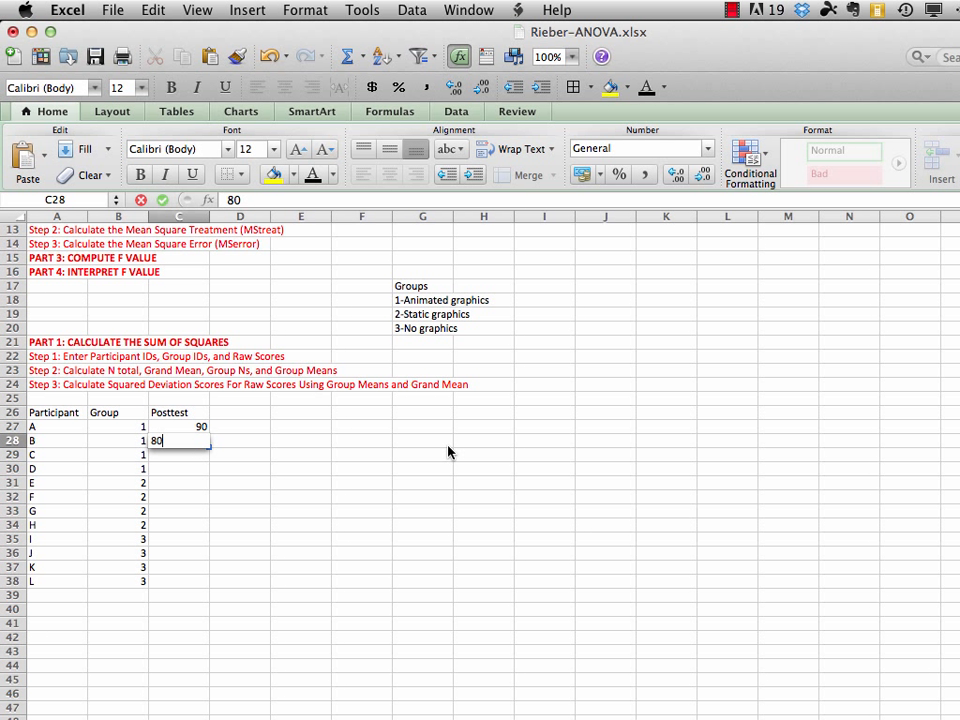
key(Return)
text(70)
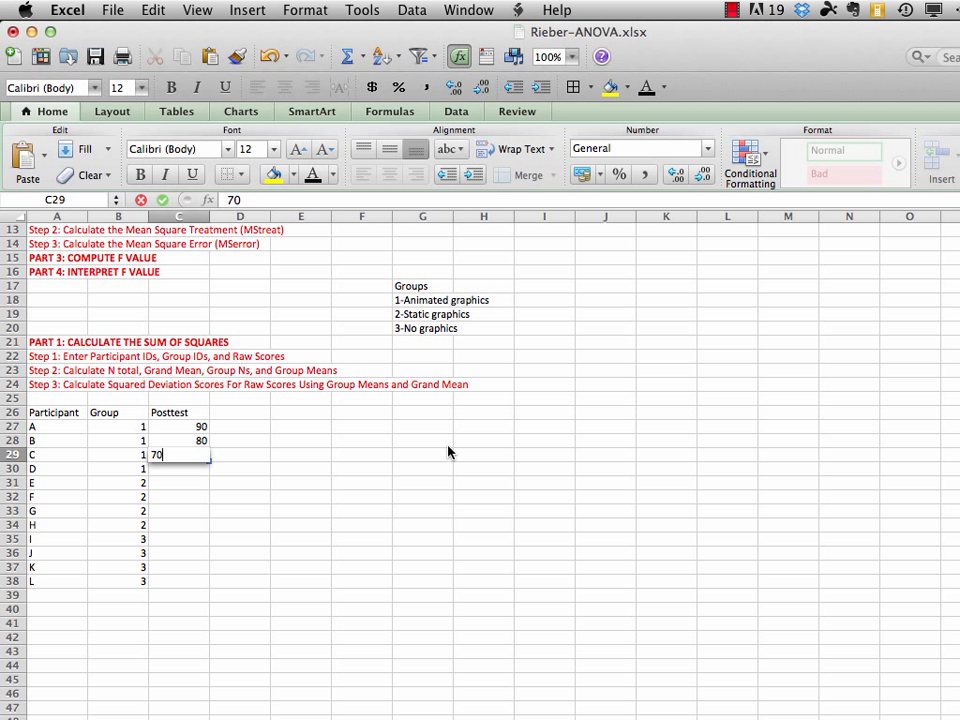
key(Return)
text(75)
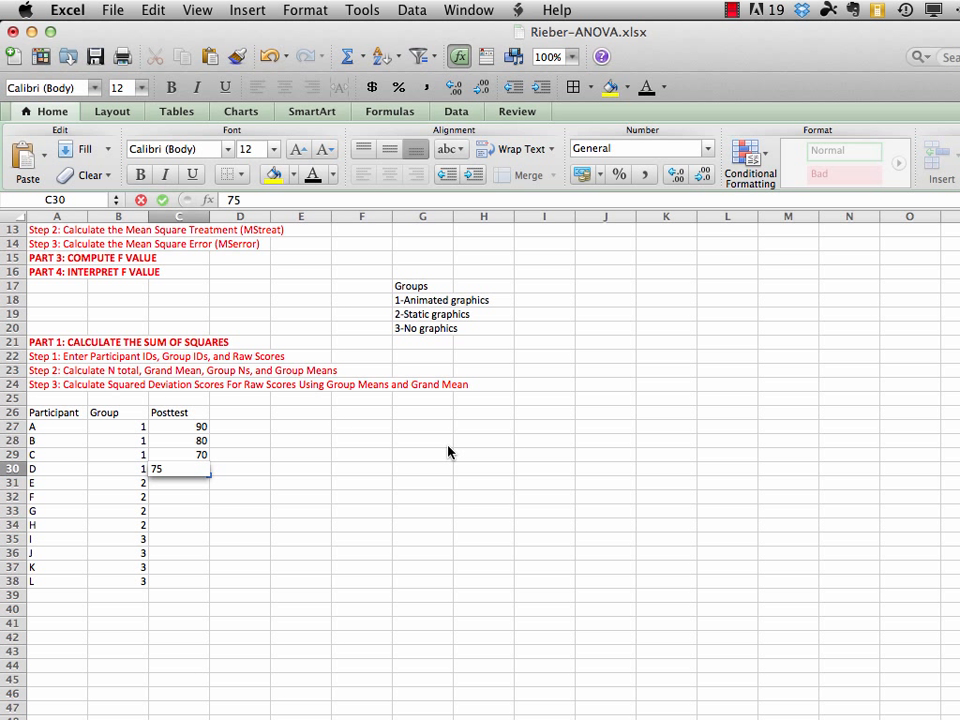
key(Return)
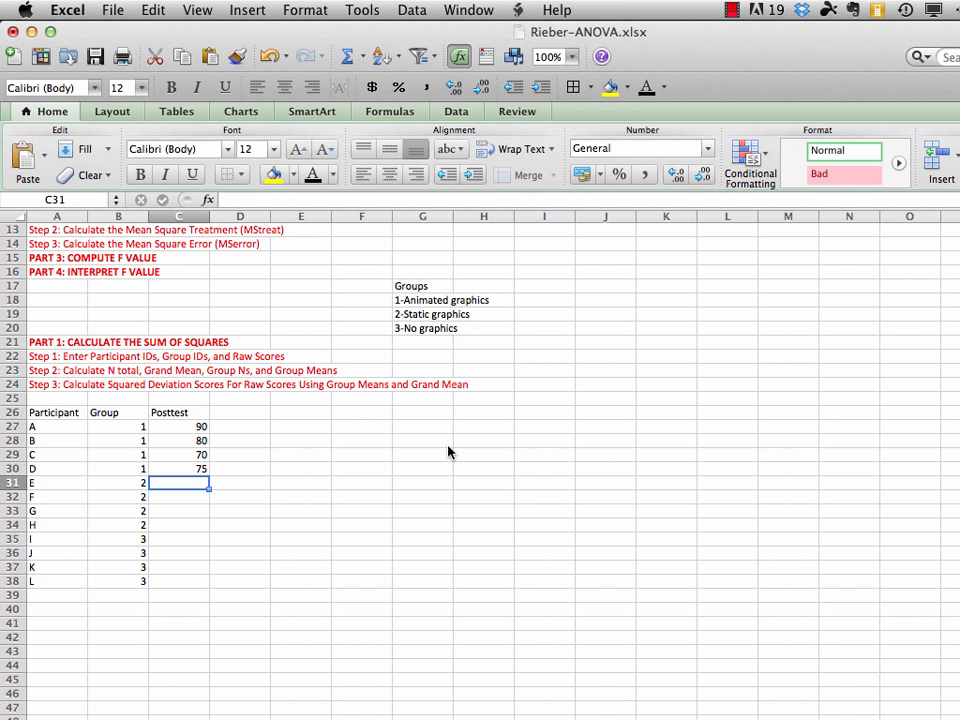
Enter the group 2 posttest scores 80, 70, 60 and 50 in cells C31:C34.
text(80)
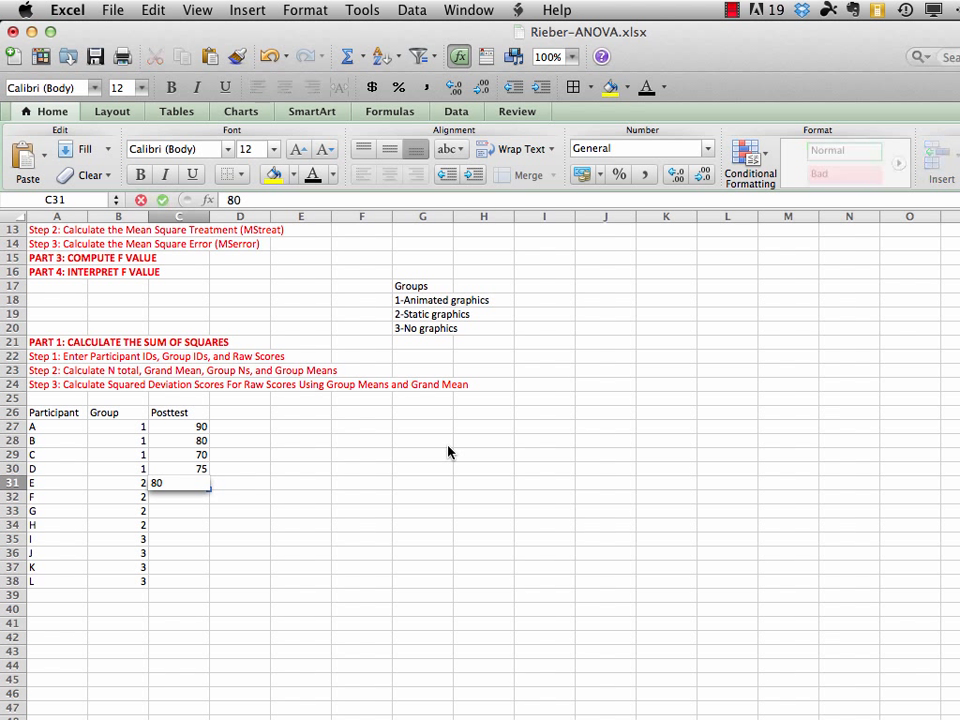
key(Return)
text(70)
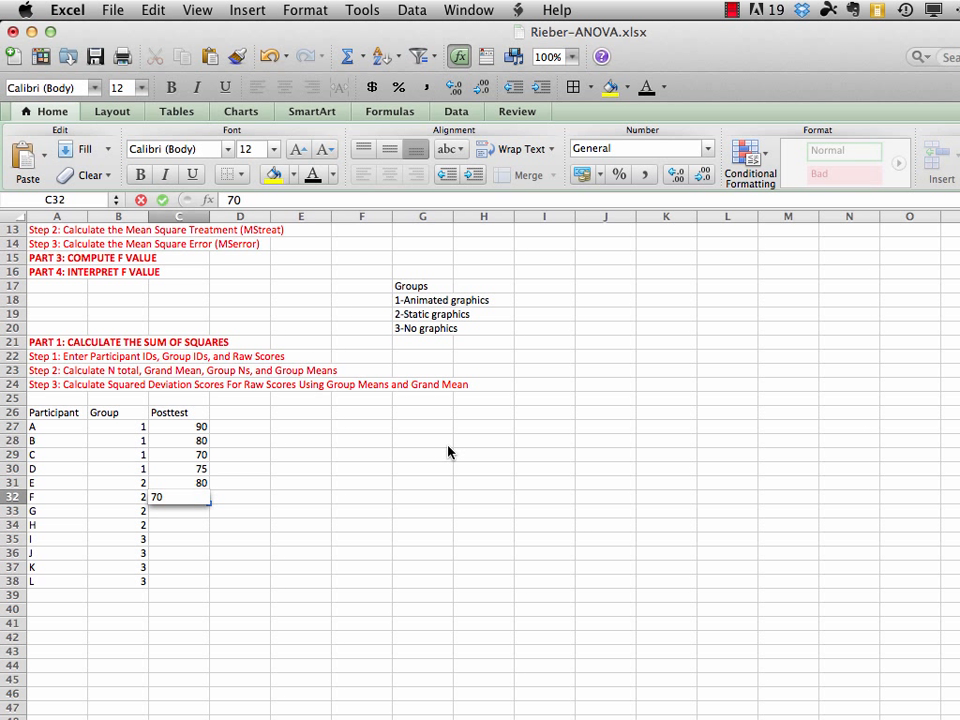
key(Return)
text(60)
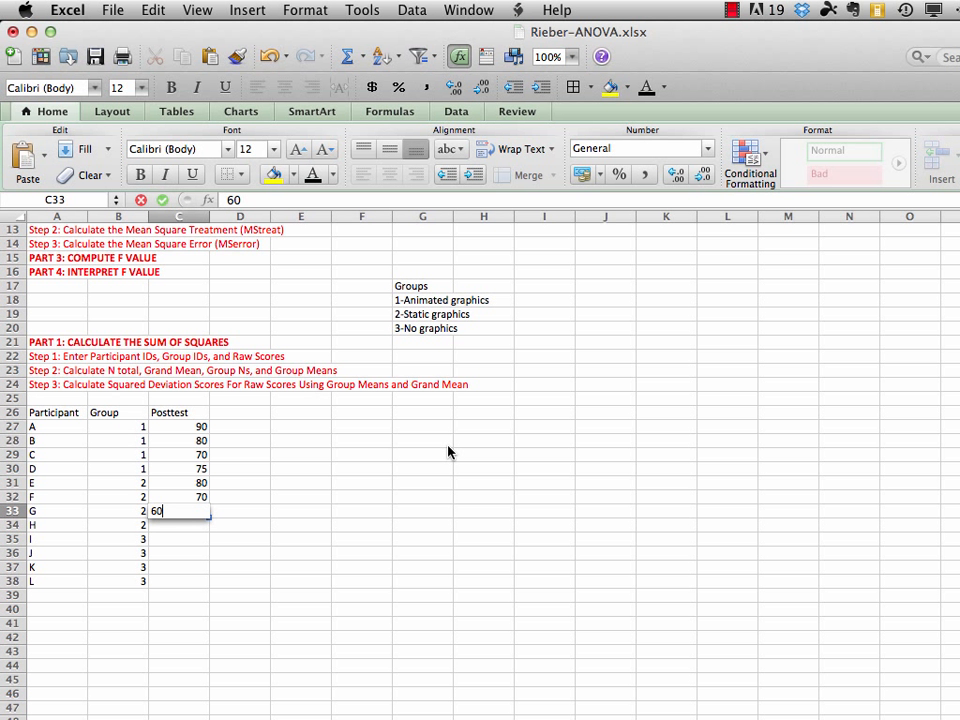
key(Return)
text(50)
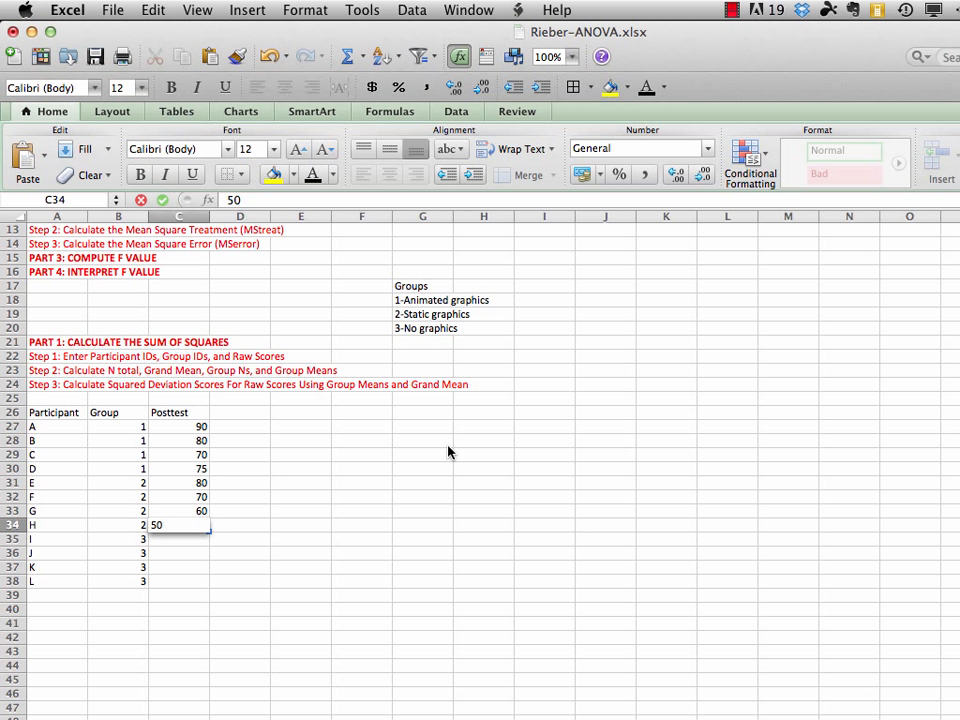
key(Return)
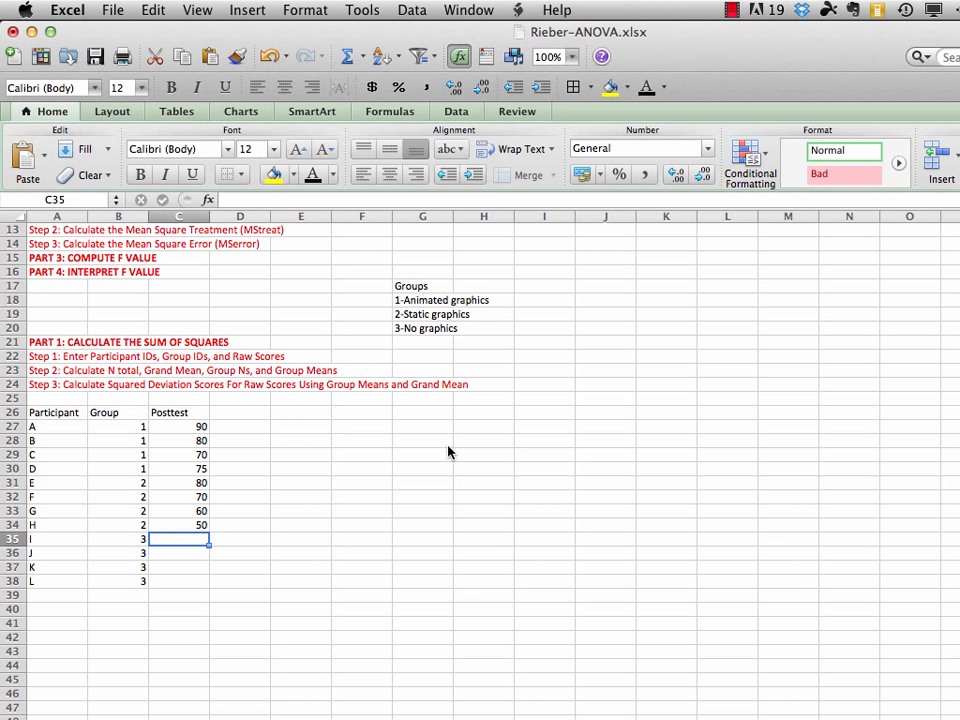
Enter the group 3 posttest scores 45, 35, 30 and 30 in cells C35:C38 and save the workbook.
text(4)
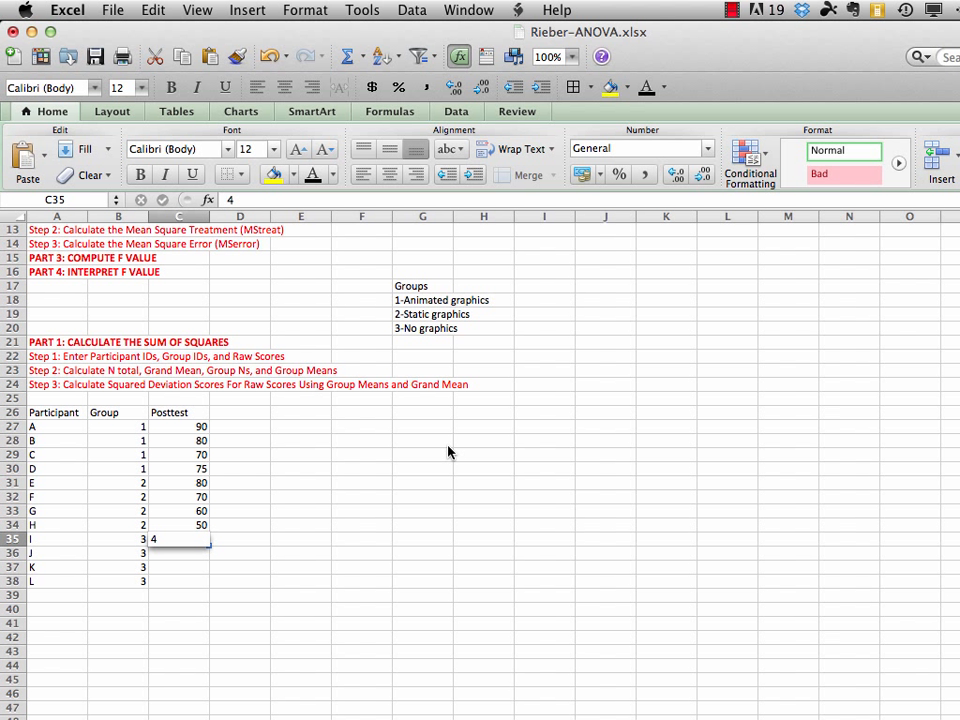
text(5)
key(Return)
text(35)
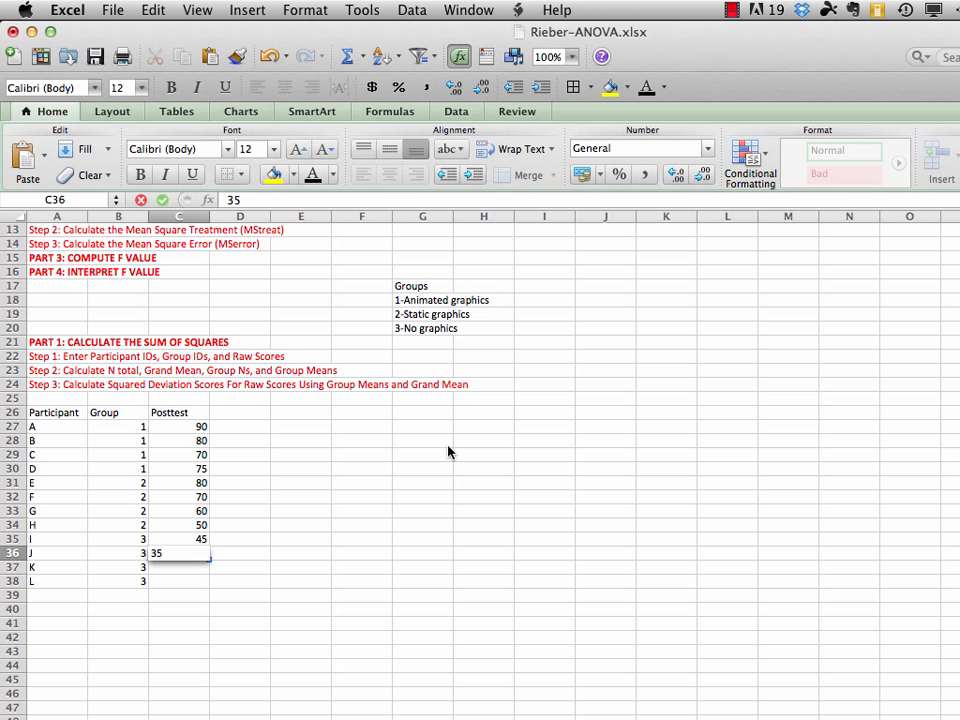
key(Return)
text(30)
key(Return)
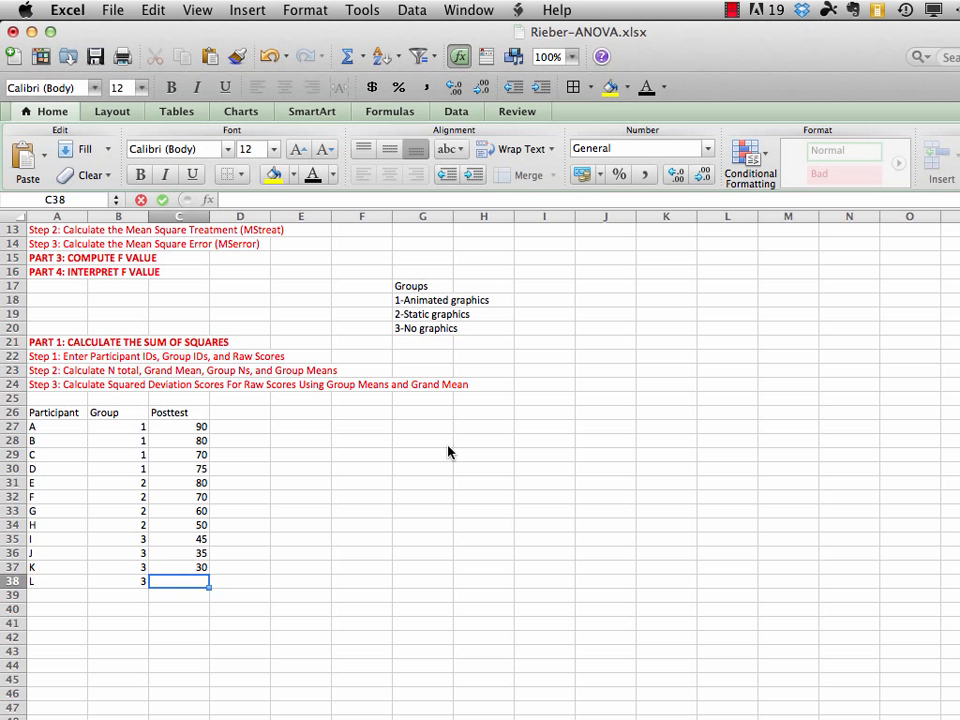
text(30)
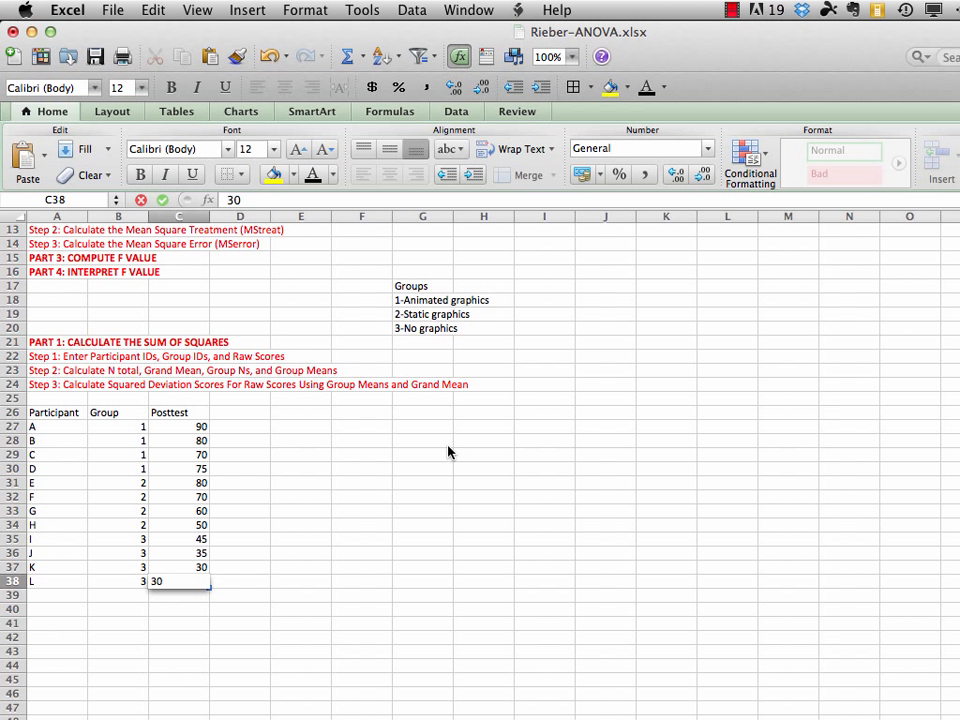
key(Return)
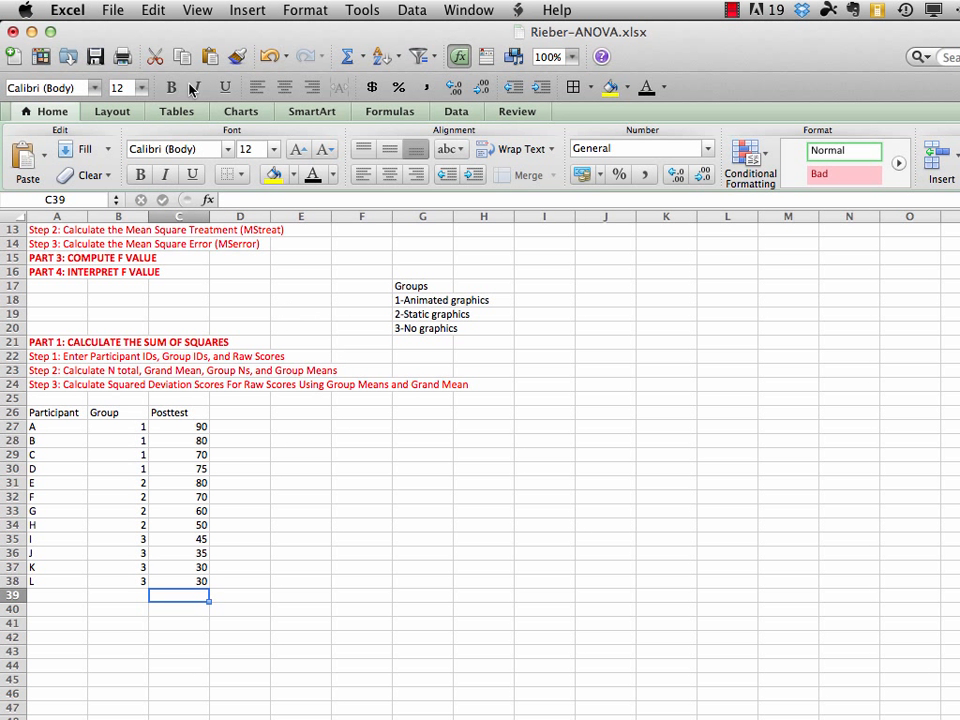
click(110, 10)
click(156, 152)
Label cell A40 N Total and cell C40 Grand Mean.
click(51, 608)
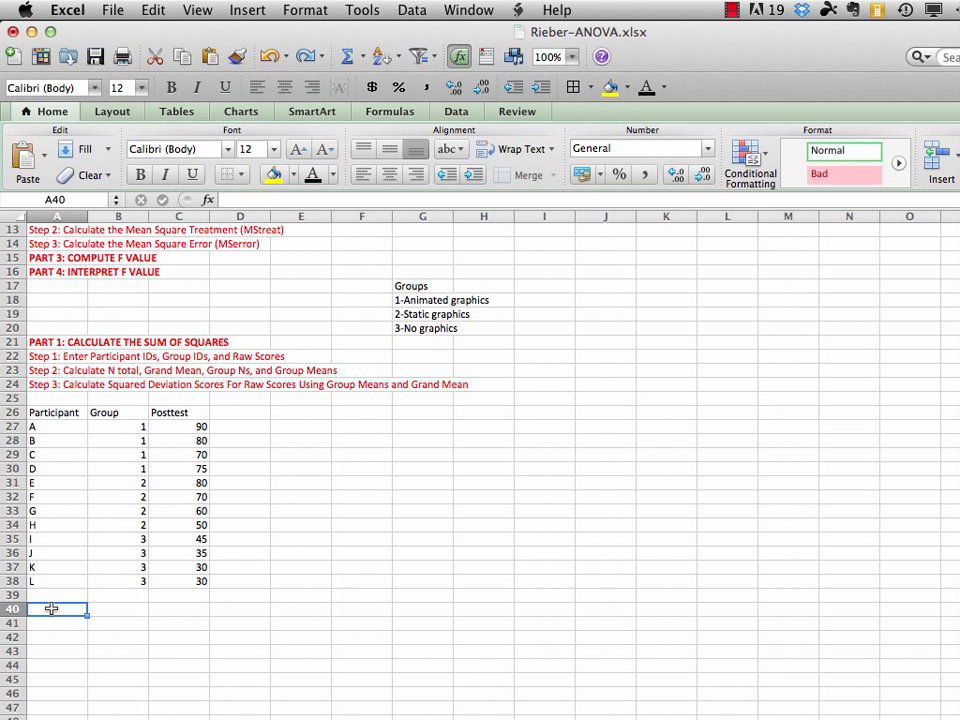
text(N Total)
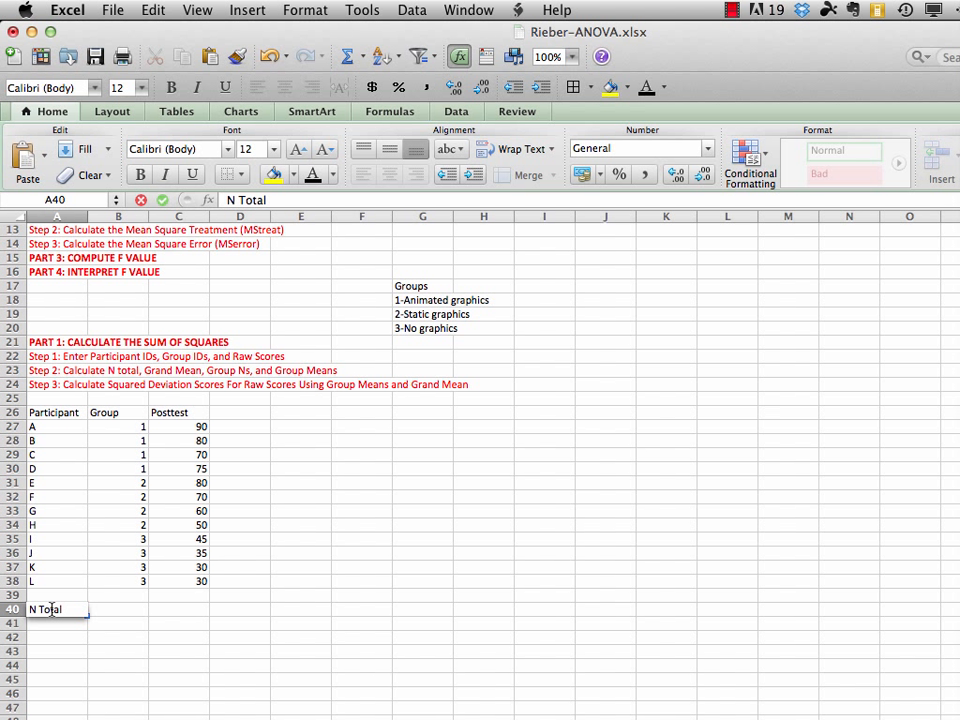
key(Tab)
key(Tab)
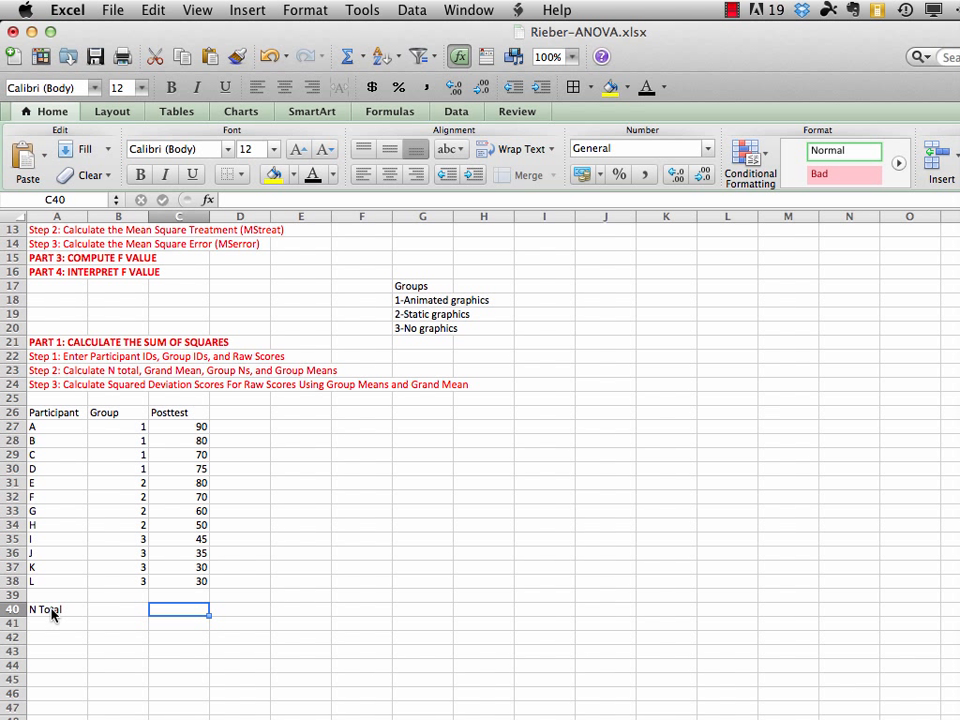
text(Grand M)
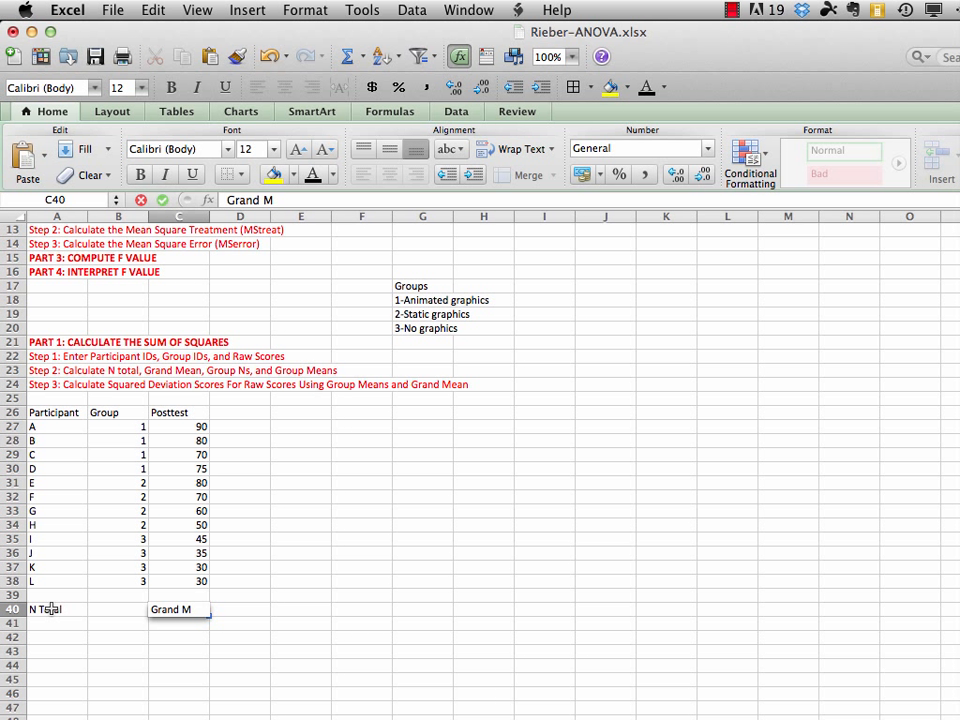
text(ean)
key(Return)
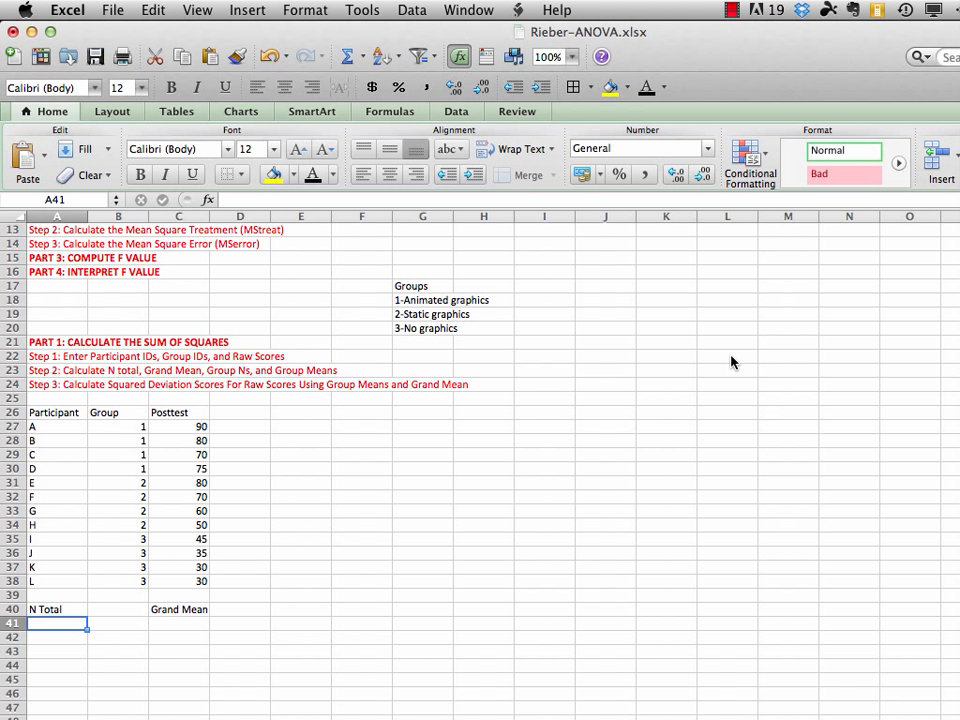
Calculate N Total in cell A41 with a COUNTA formula over the participant IDs in A27:A38.
text(=)
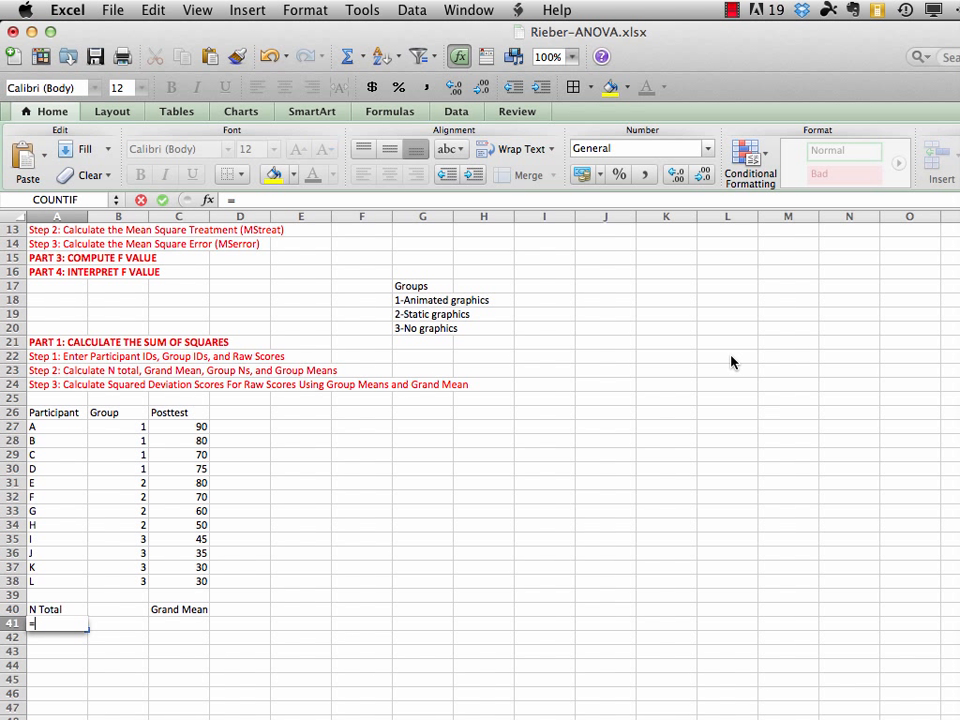
text(counta)
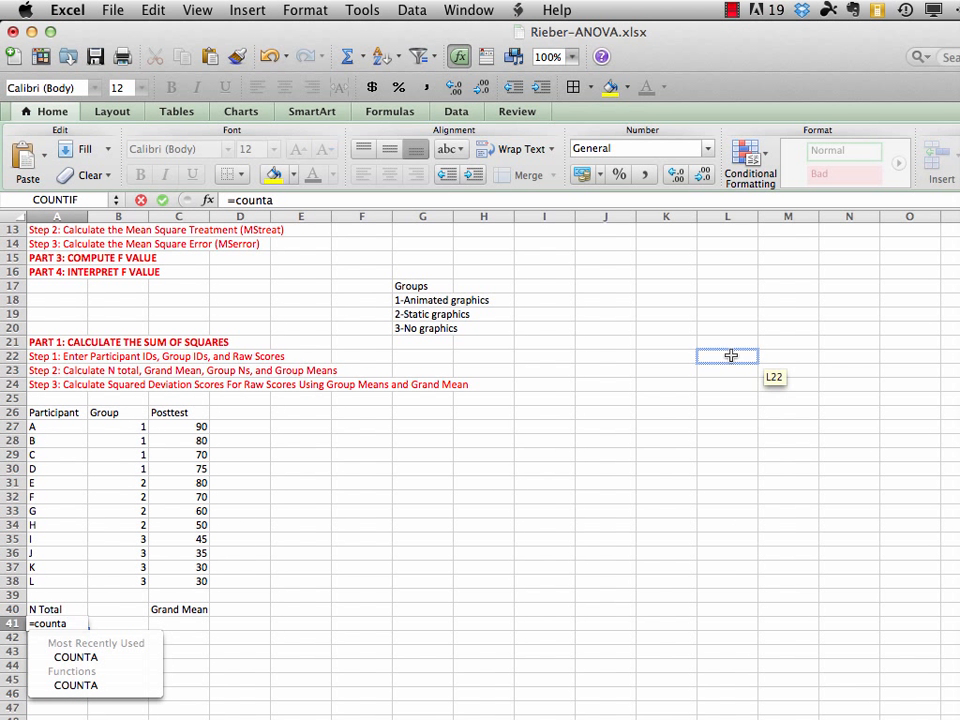
text(()
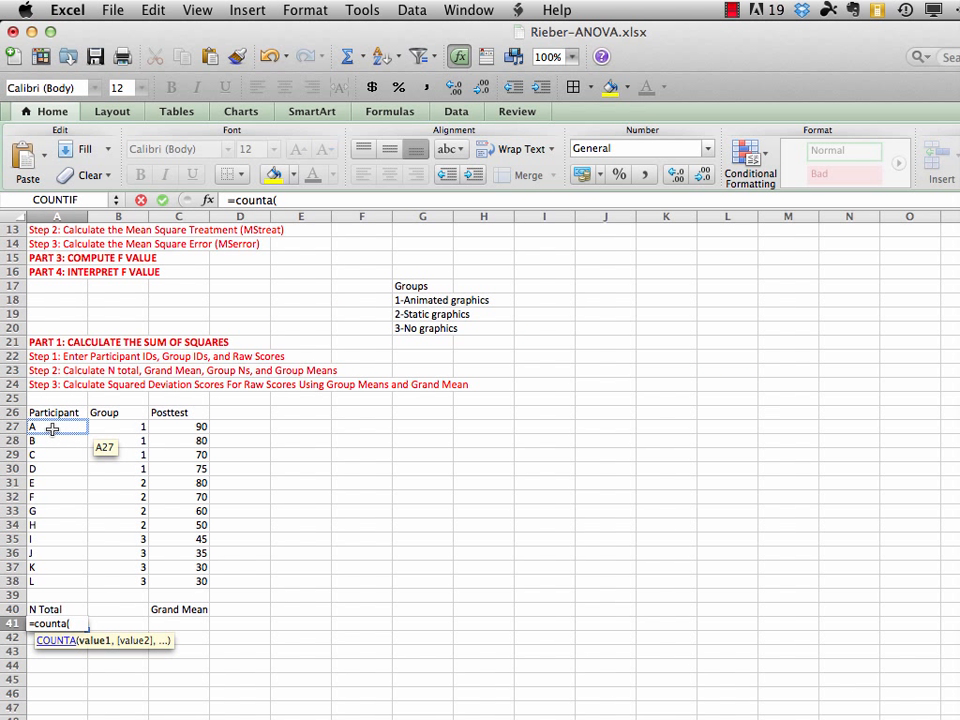
drag(52, 427, 34, 581)
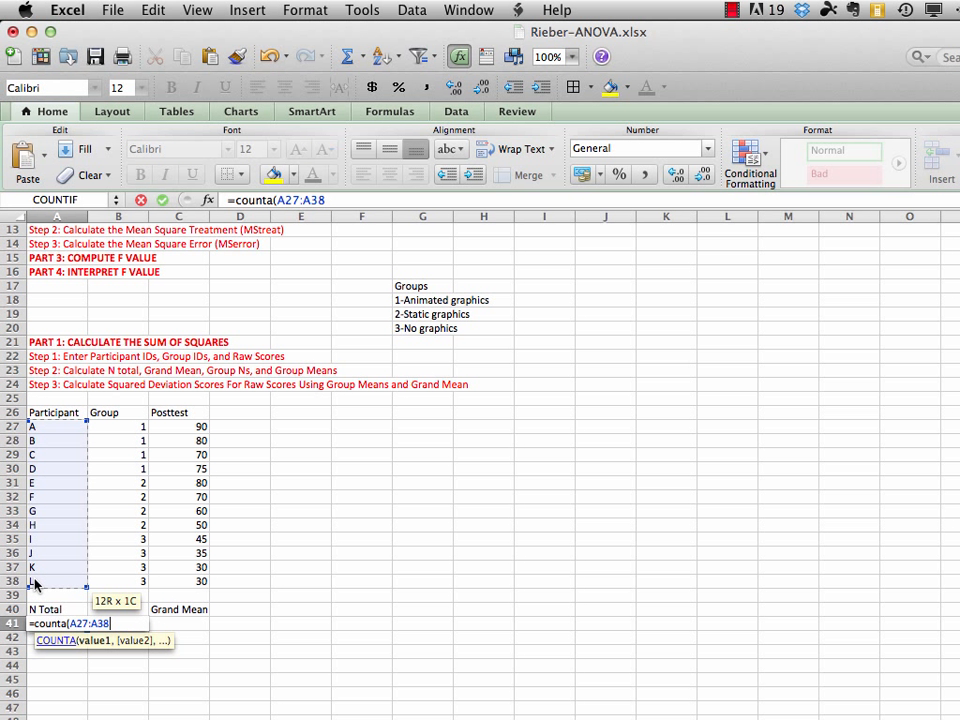
text())
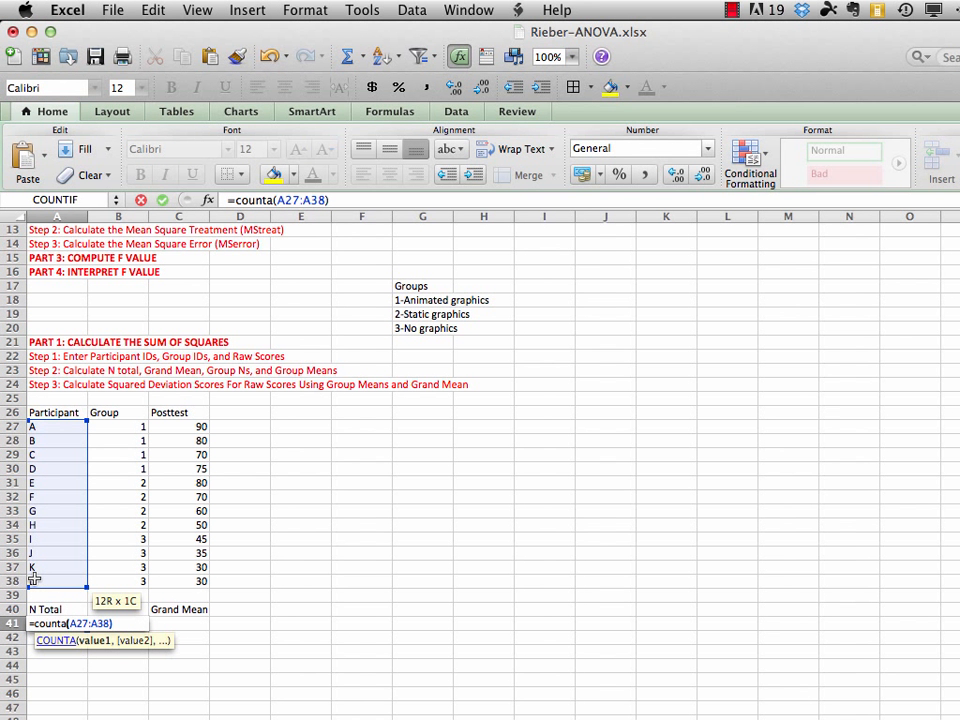
key(Return)
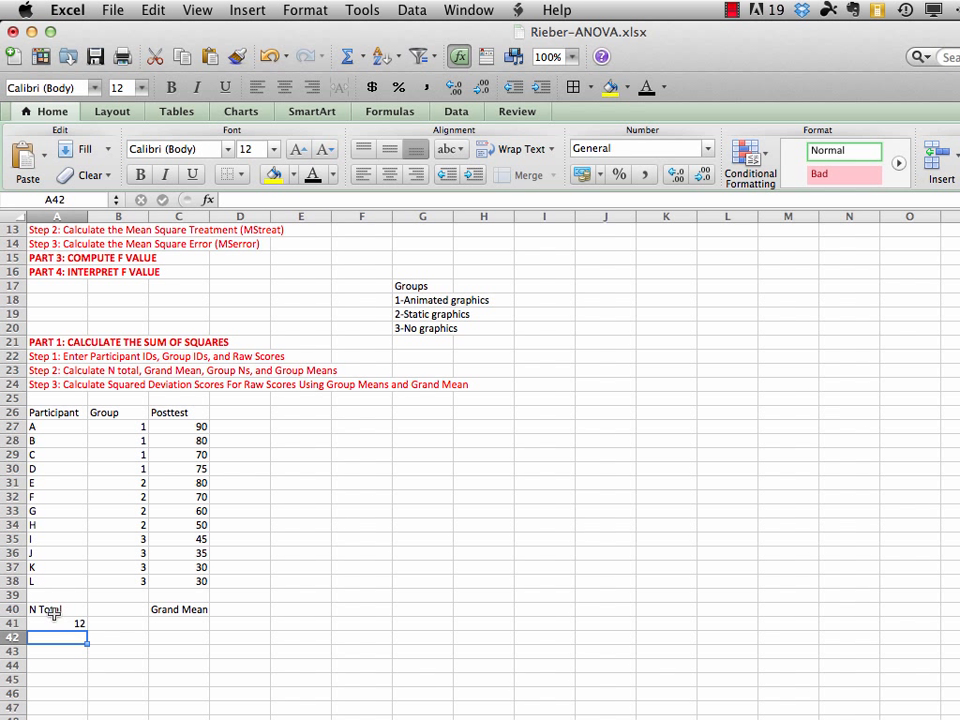
Calculate the Grand Mean in cell C41 with an AVERAGE formula over the posttest scores in C27:C38.
click(181, 623)
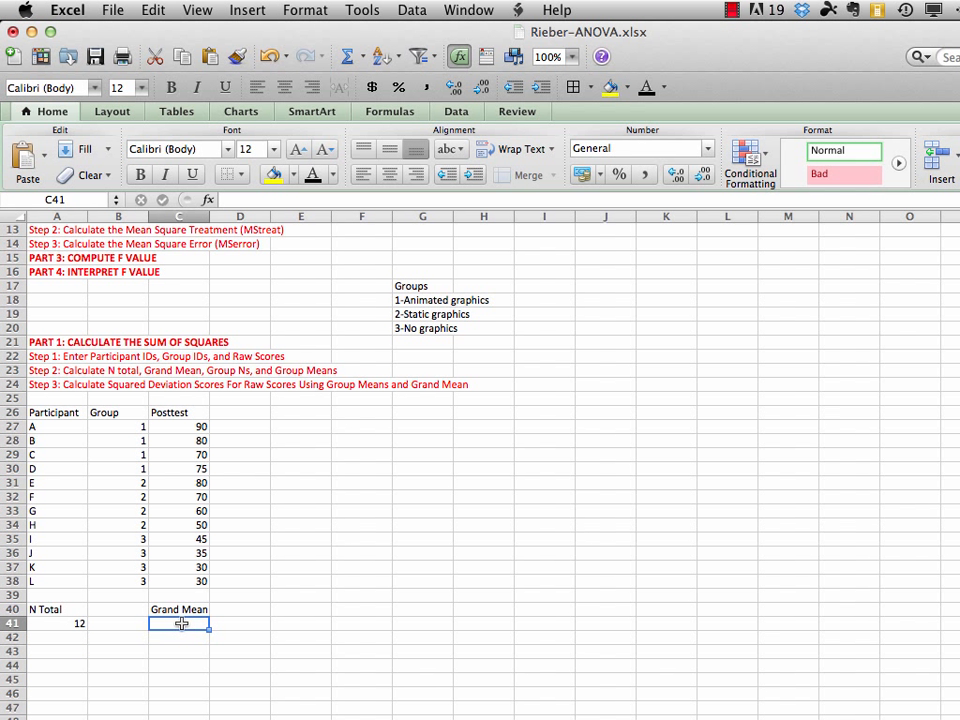
text(=)
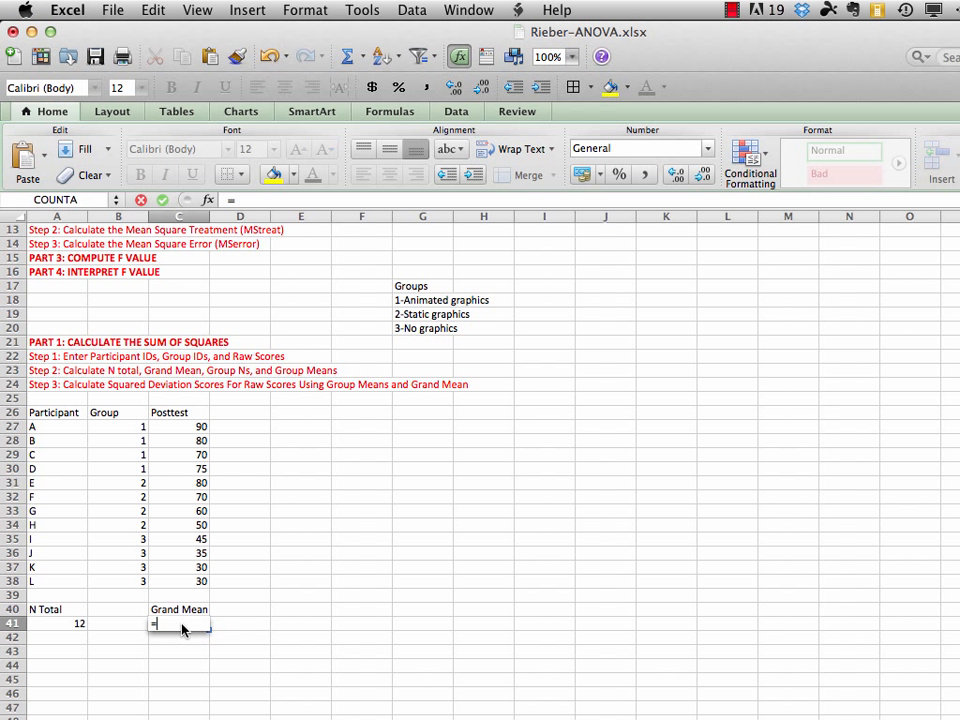
text(average)
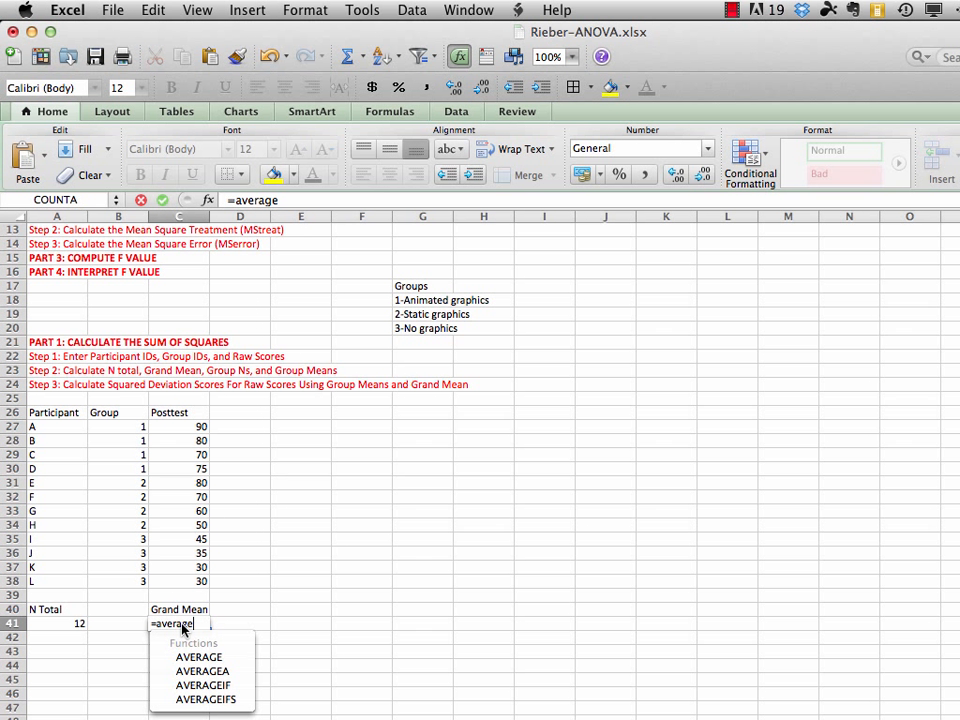
text(()
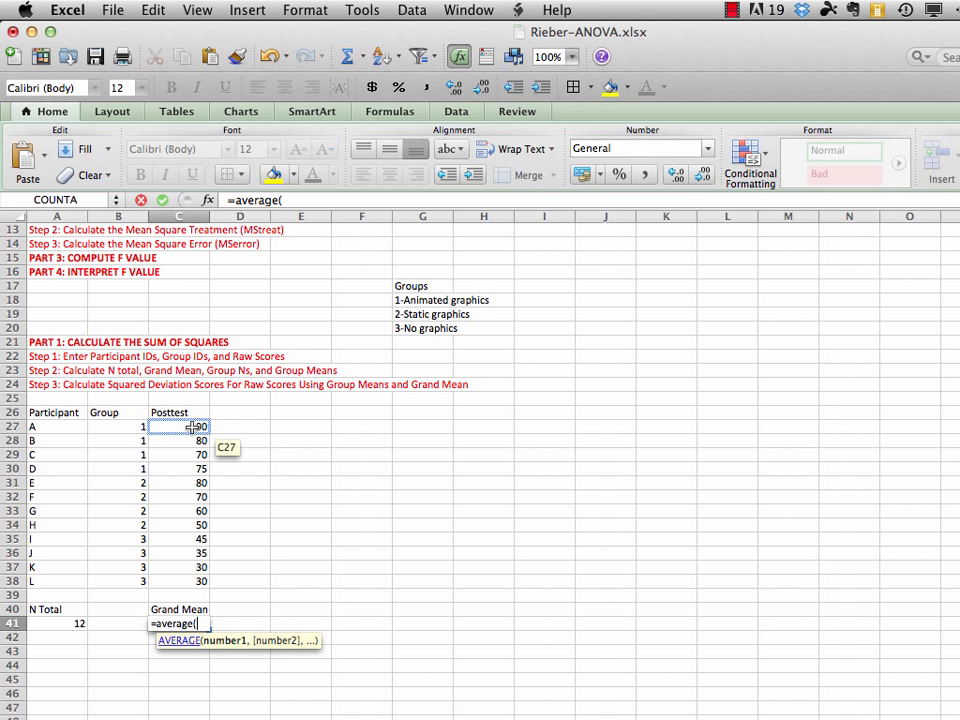
drag(192, 426, 189, 576)
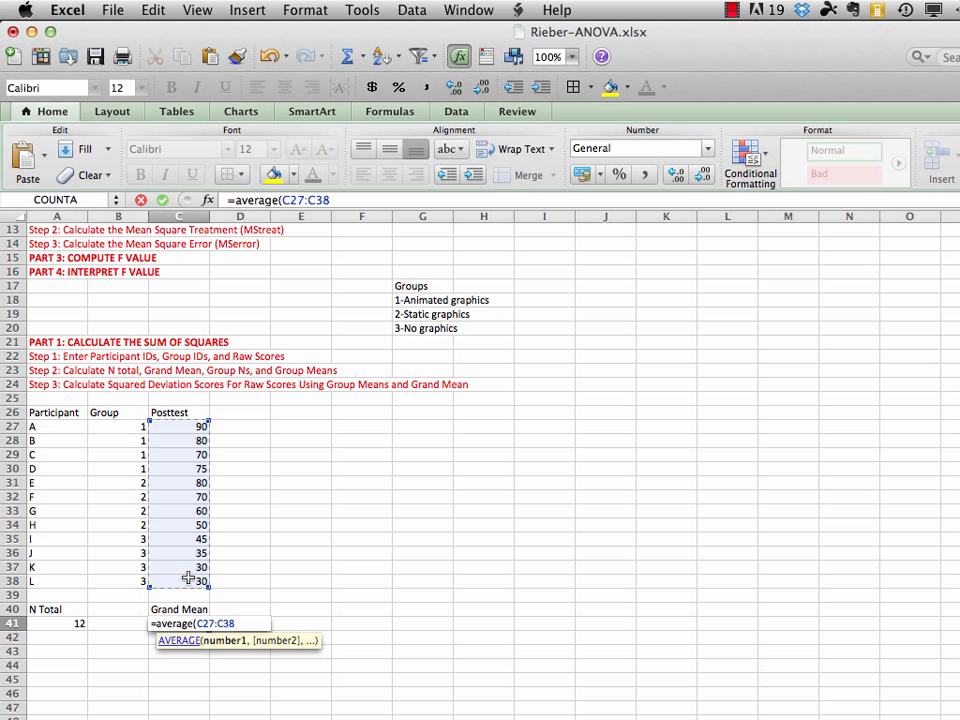
text())
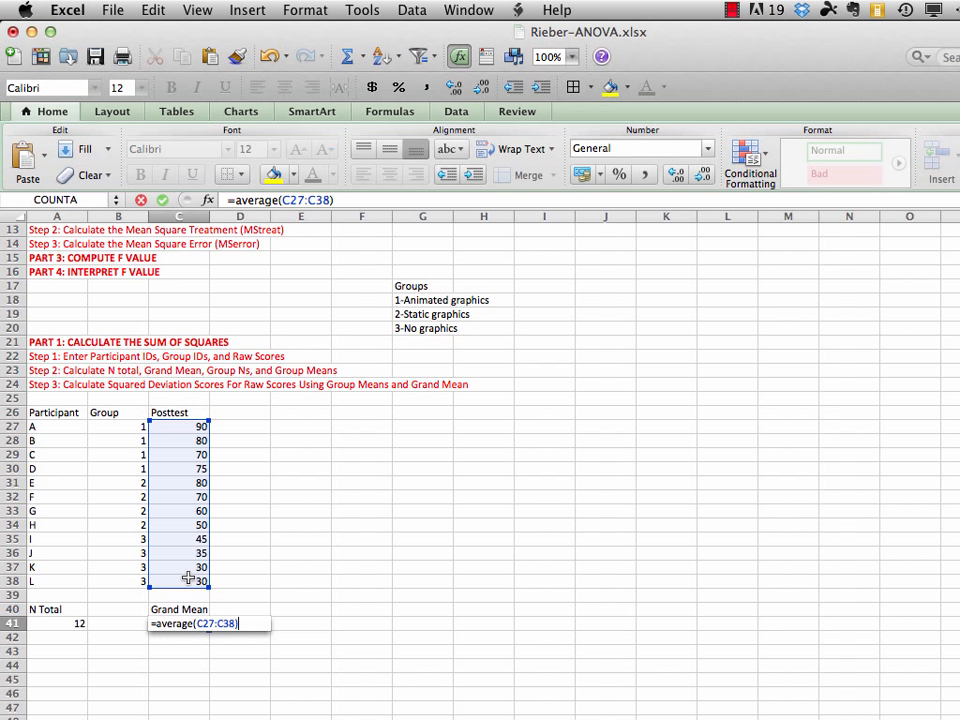
key(Return)
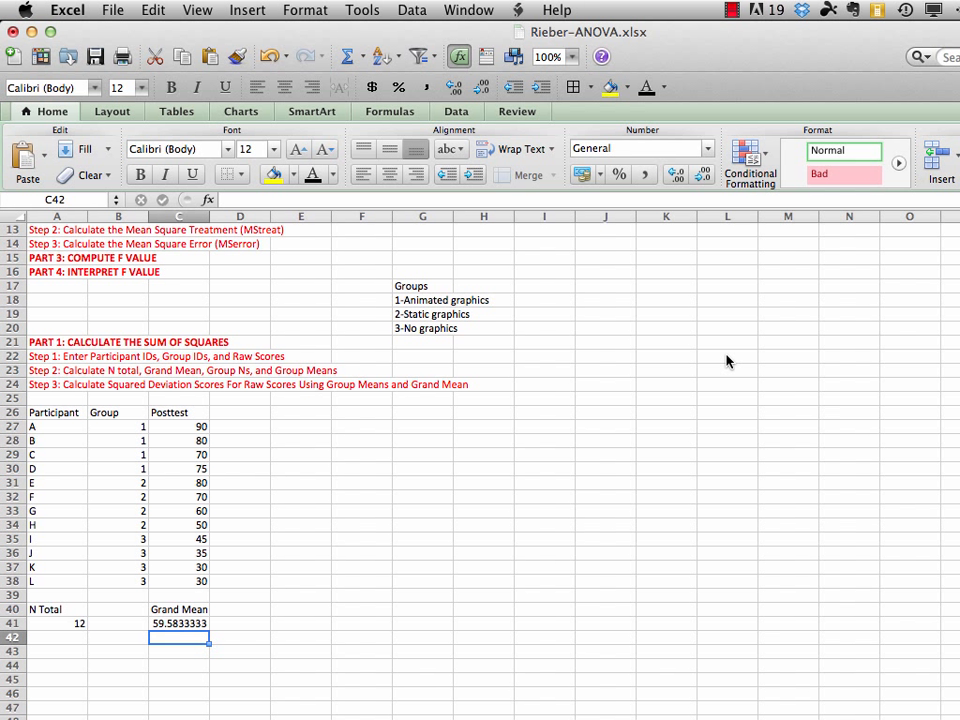
Add the summary table headers Group, N and Mean in cells A45, B45 and C45.
scroll(727, 362, down, 3)
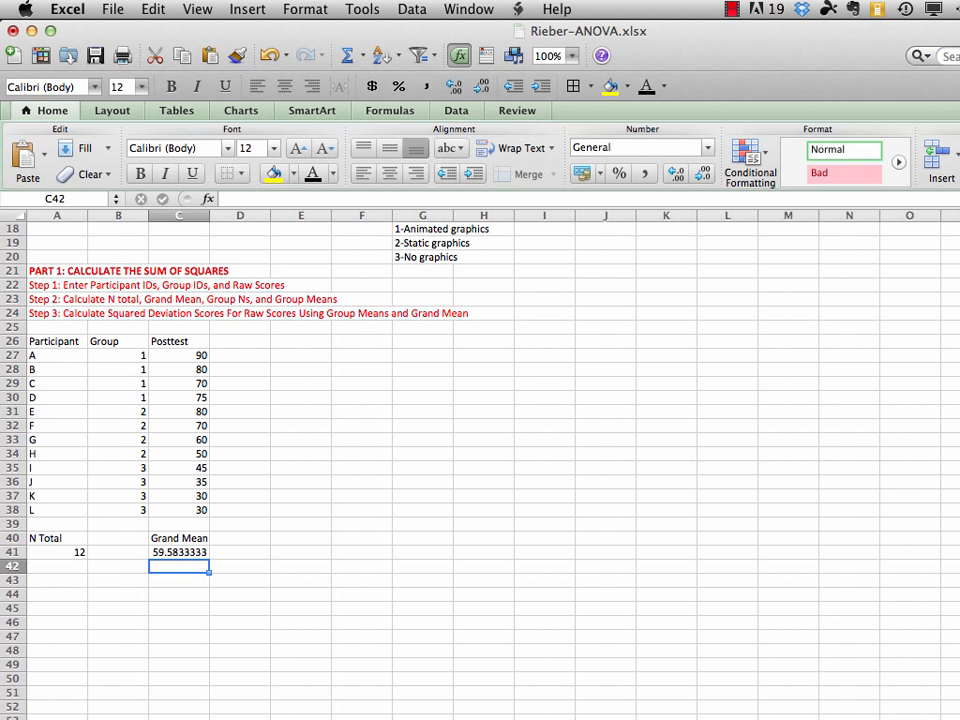
click(61, 611)
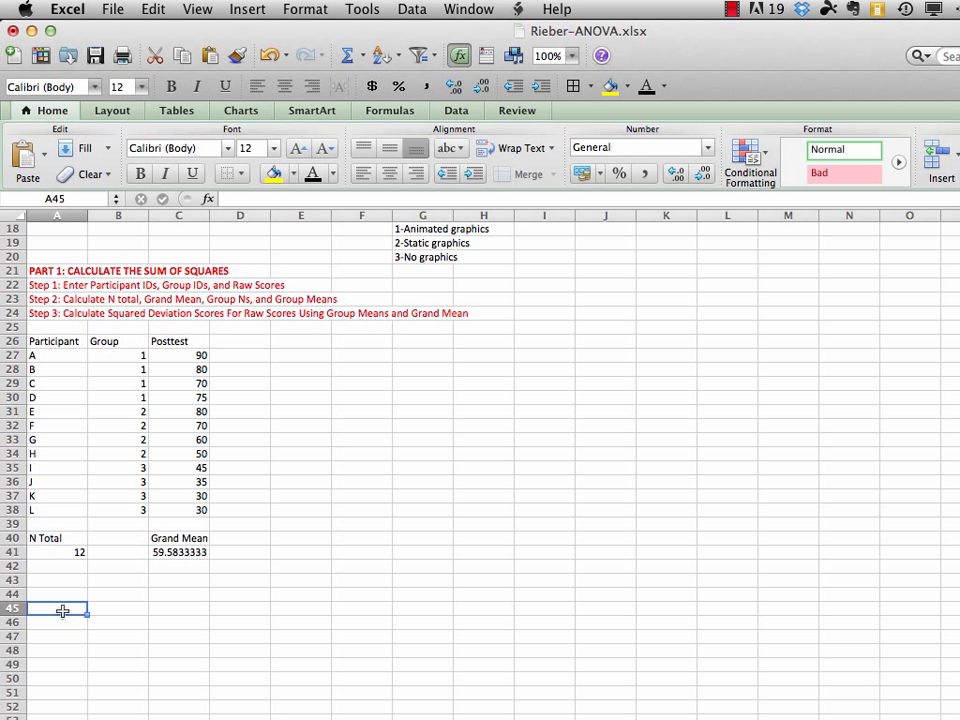
text(Group)
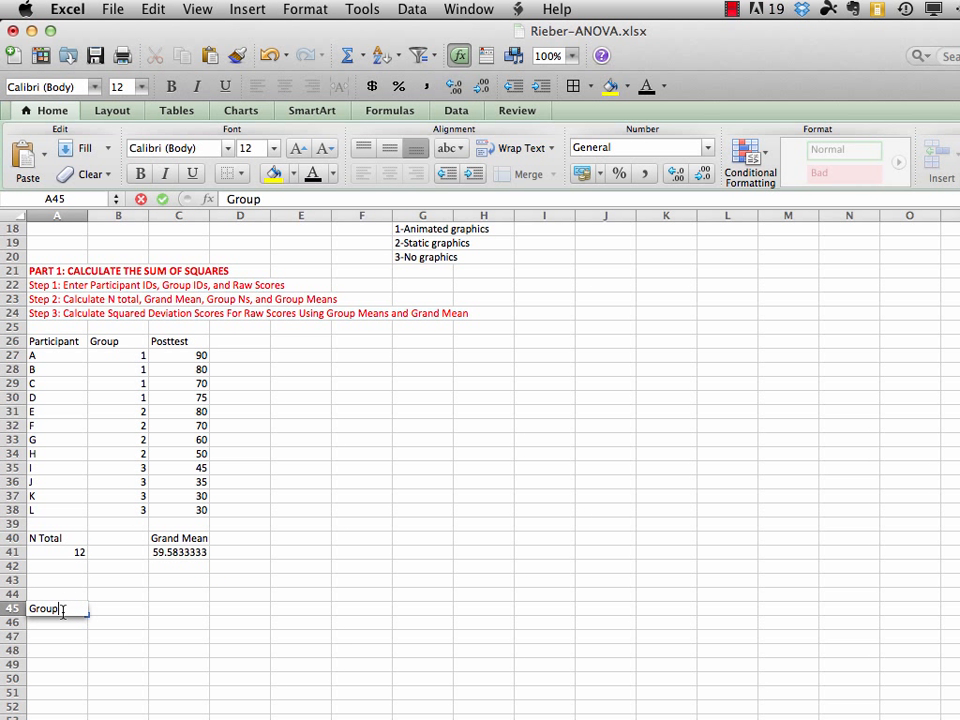
key(Tab)
text(N)
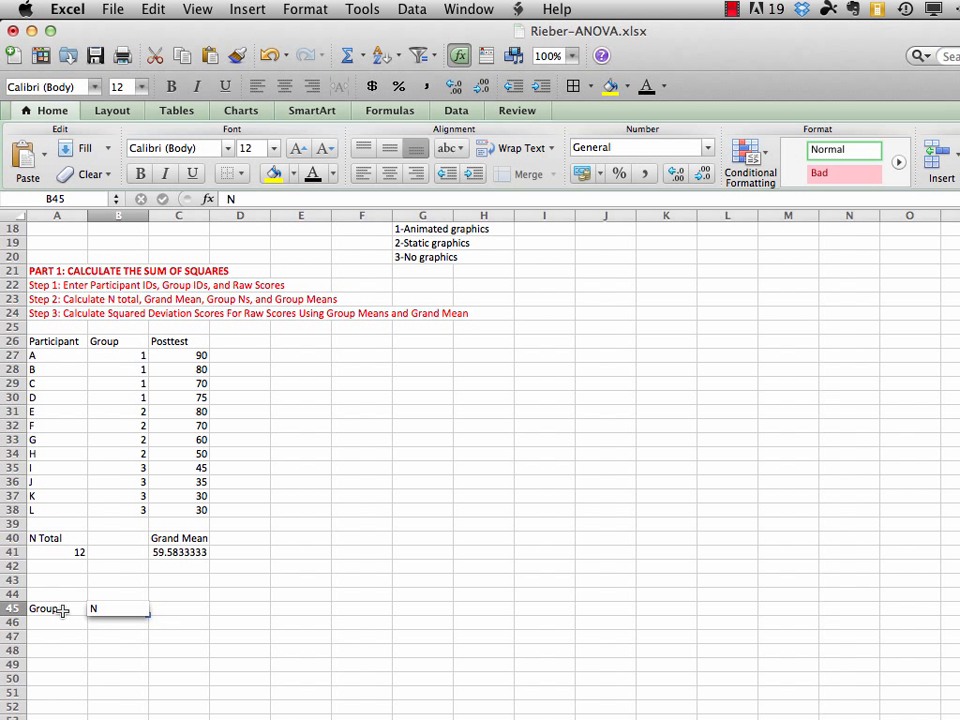
key(Tab)
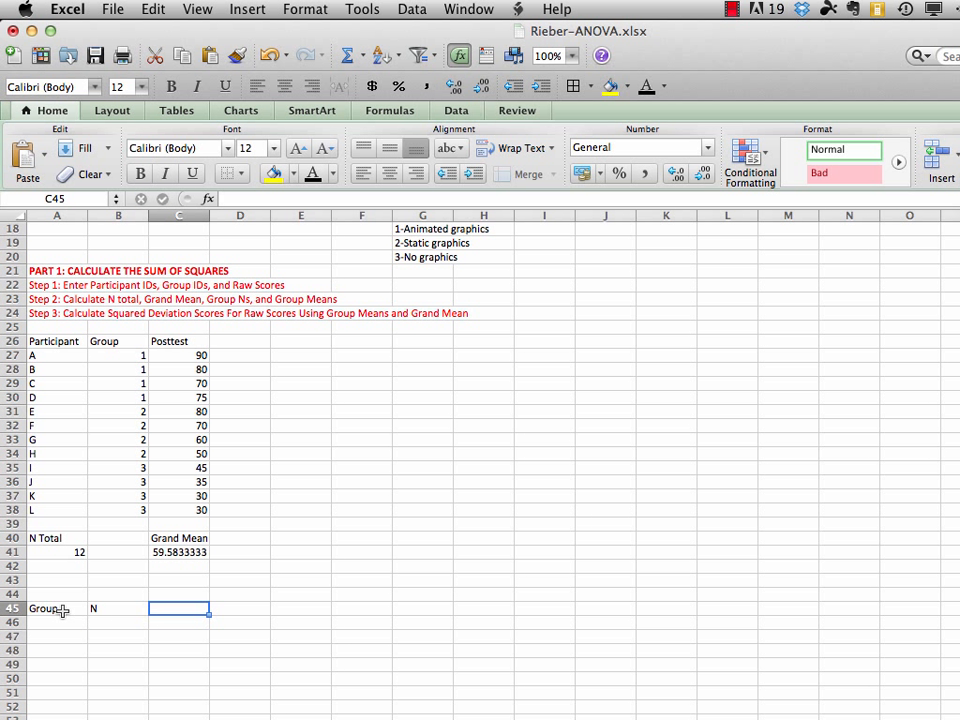
text(Mean)
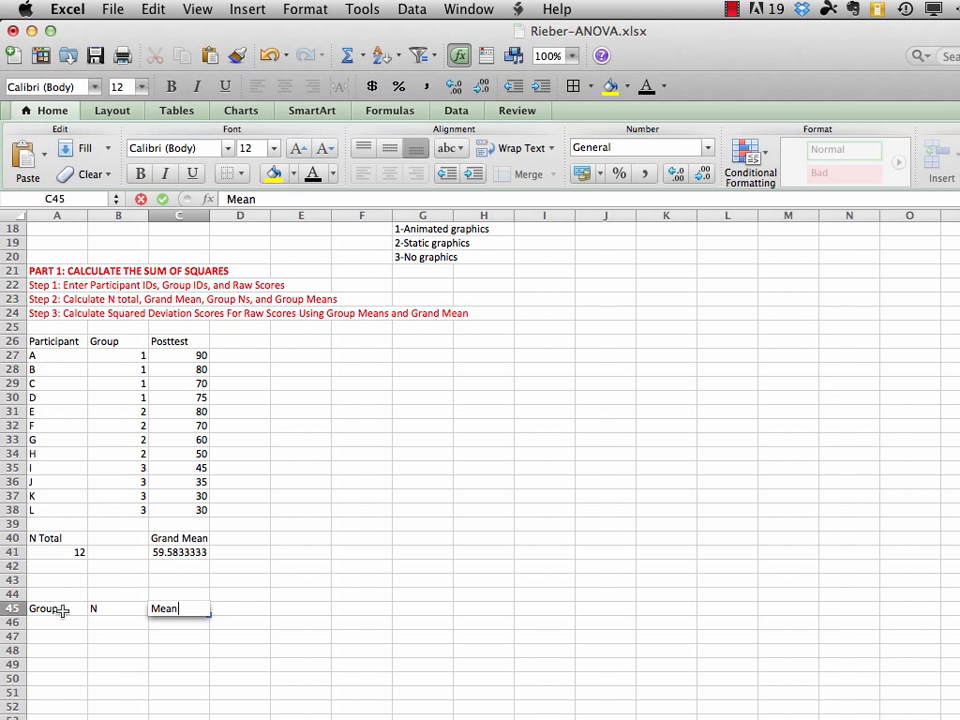
key(Return)
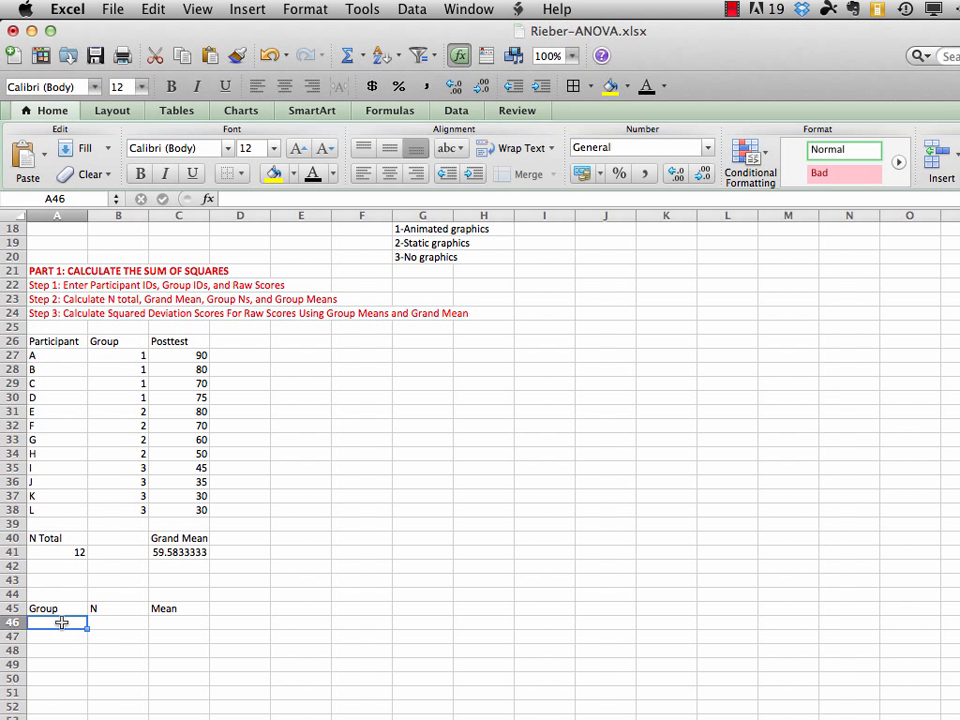
Enter the group numbers 1, 2 and 3 in cells A46:A48 of the summary table.
text(1)
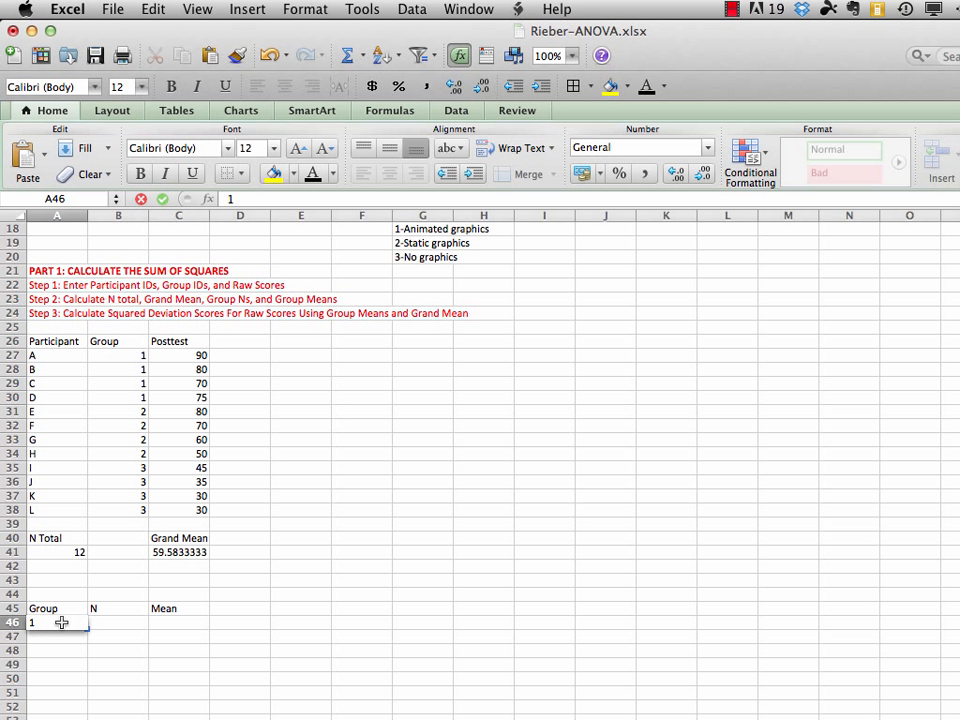
key(Return)
text(2)
key(Return)
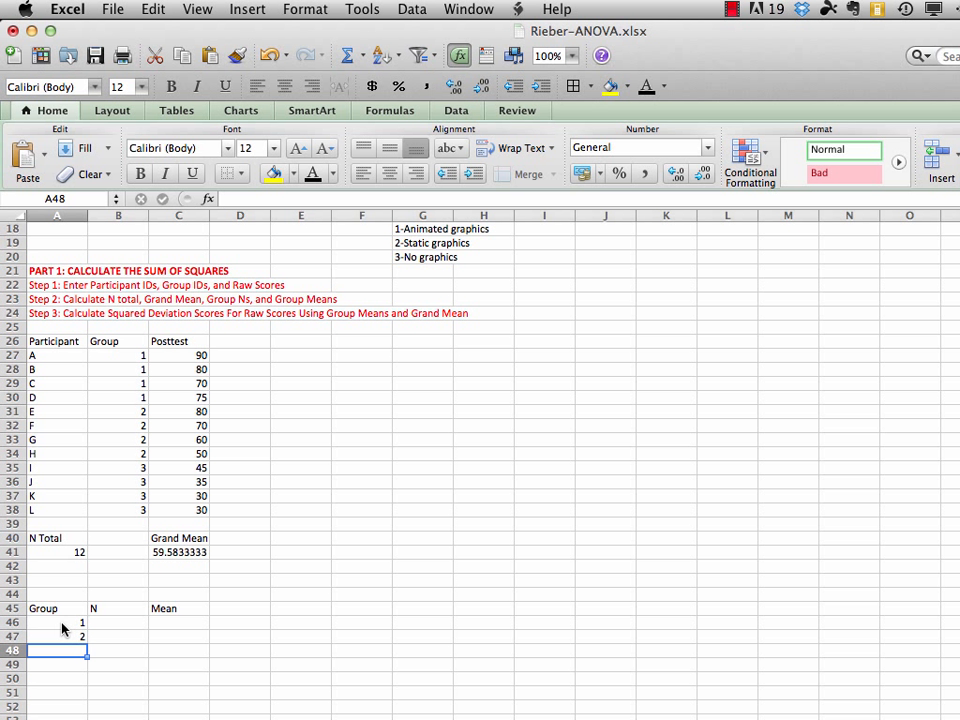
text(3)
key(Return)
Count the group 1 participants in cell B46 with the formula =COUNTIF(B27:B38,1).
click(110, 622)
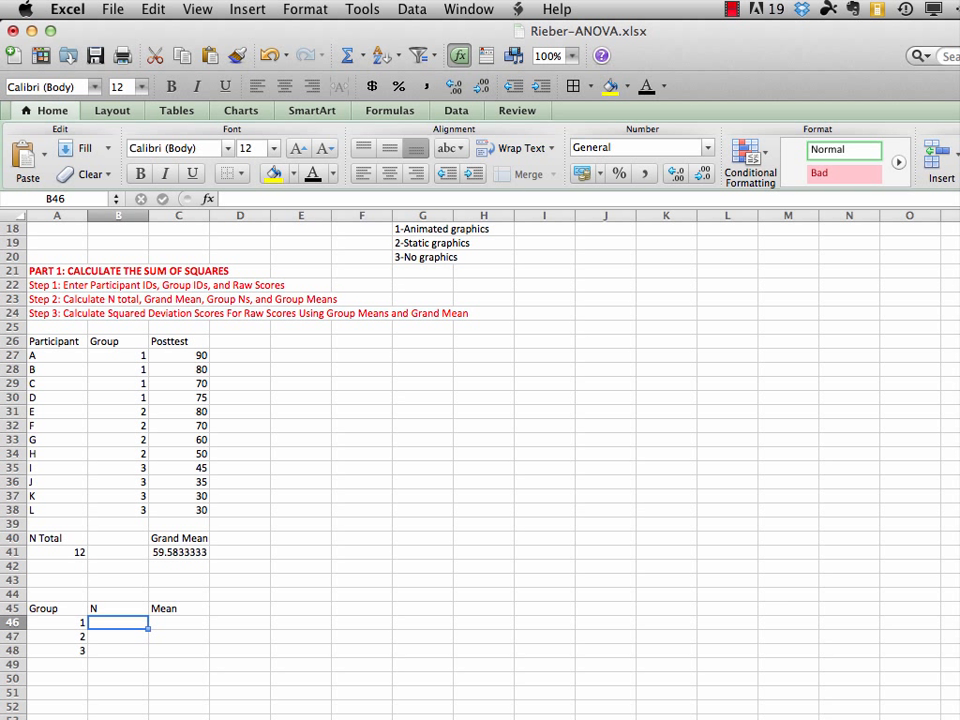
text(=)
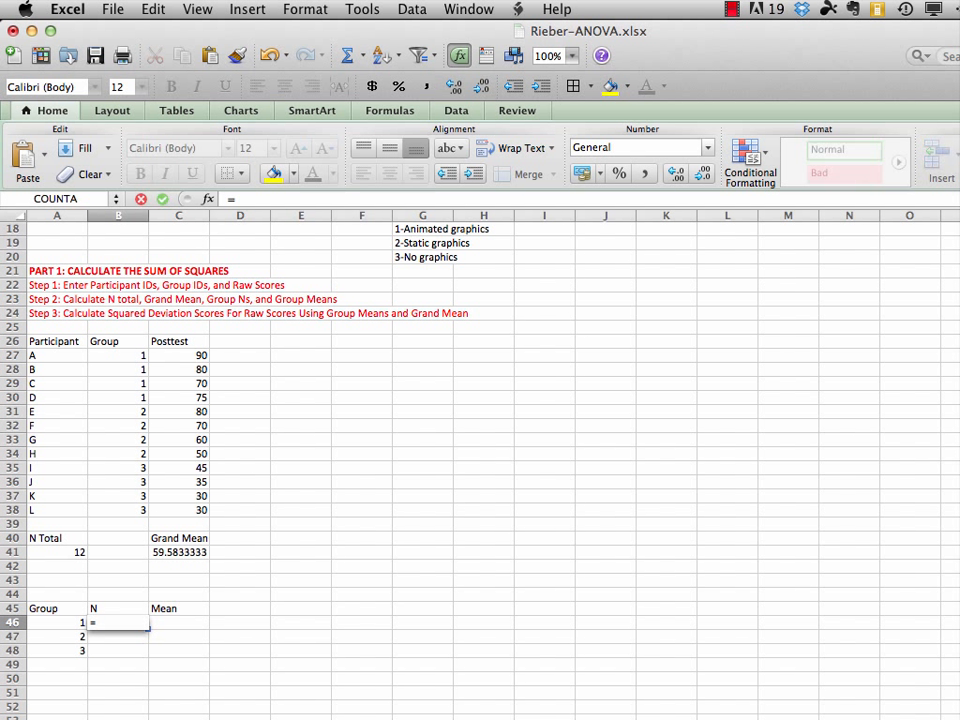
text(countif)
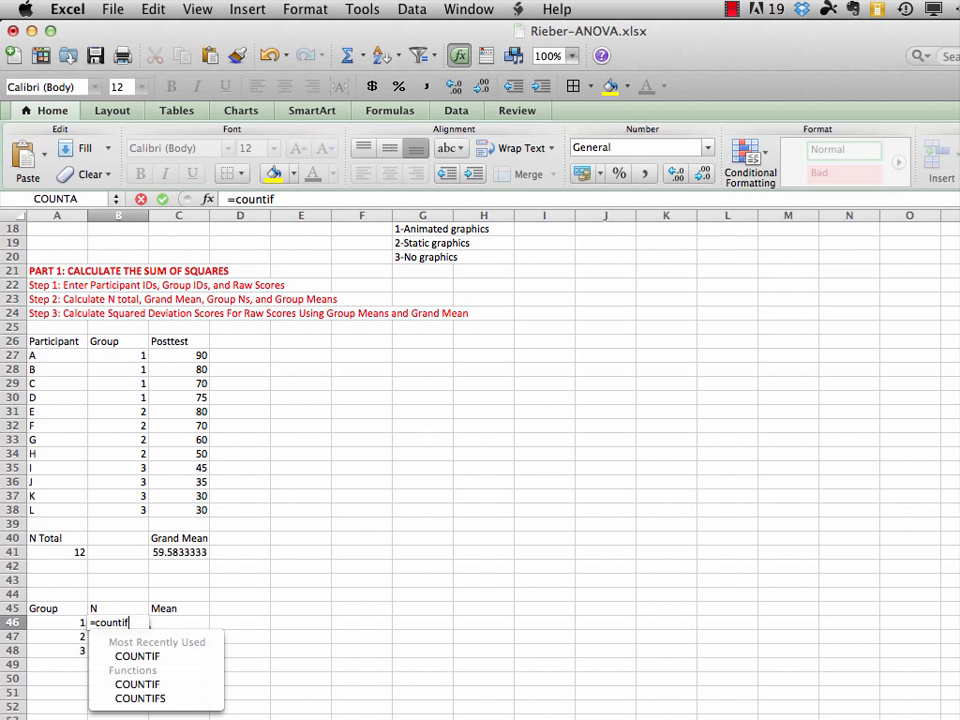
text(()
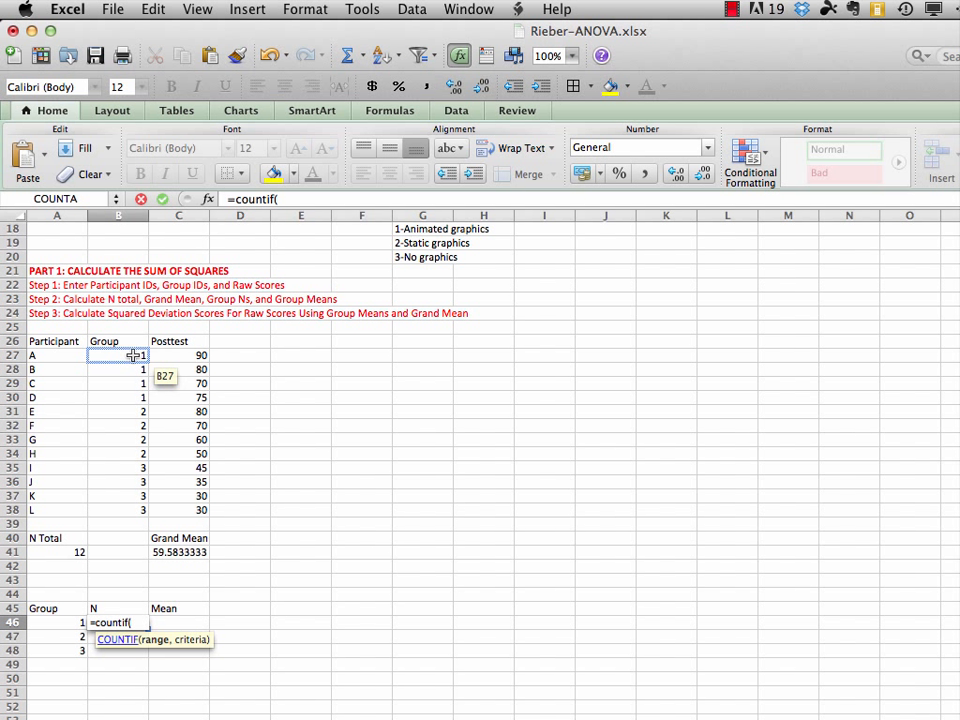
drag(133, 356, 131, 518)
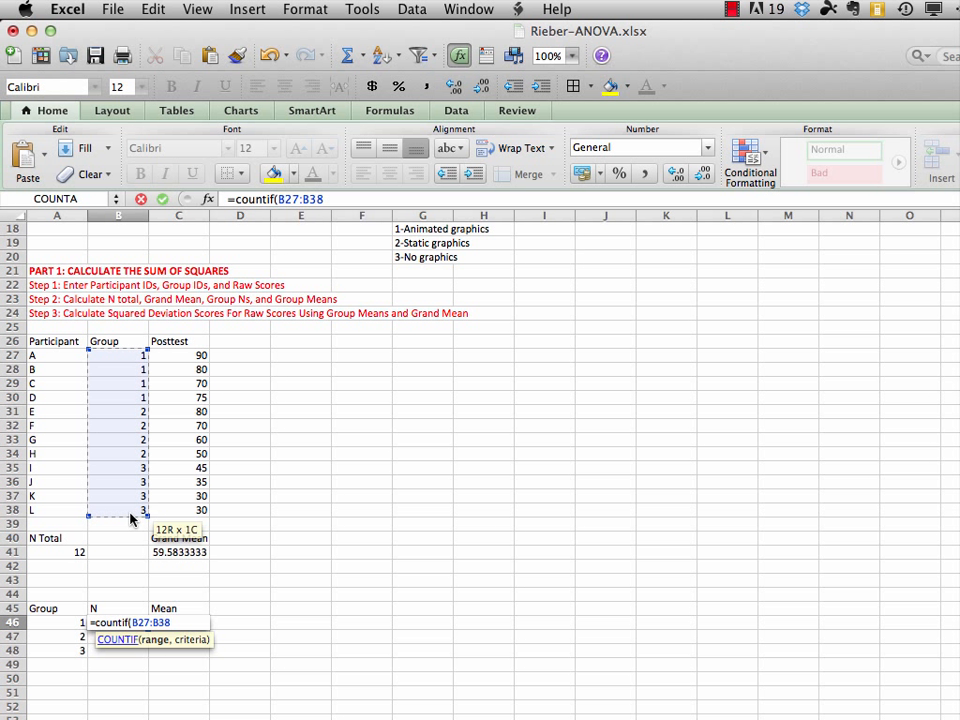
text(,)
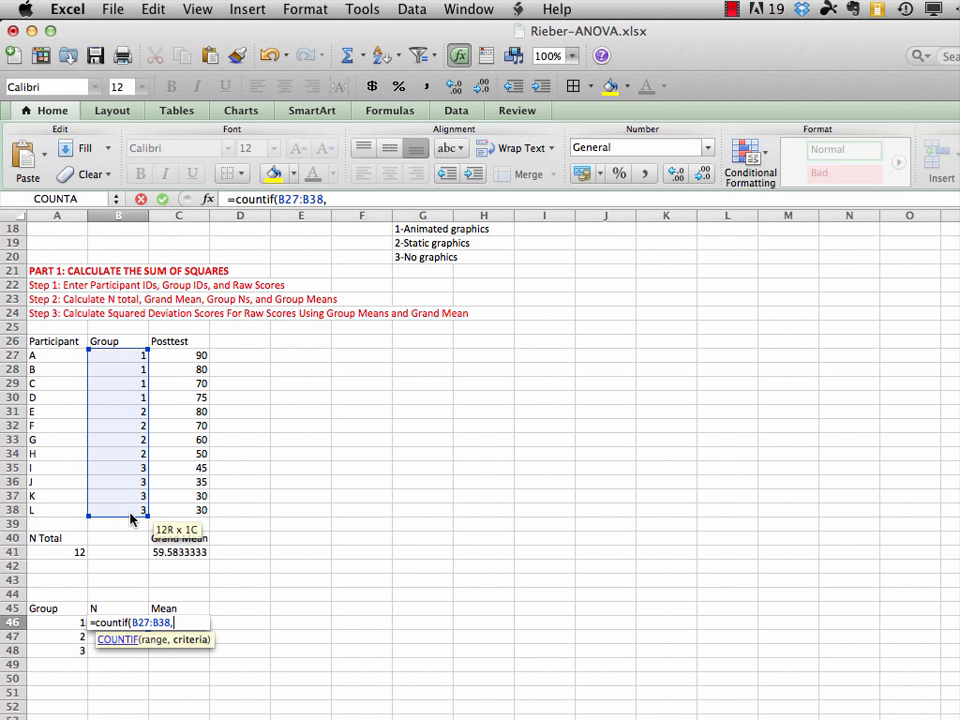
text(1))
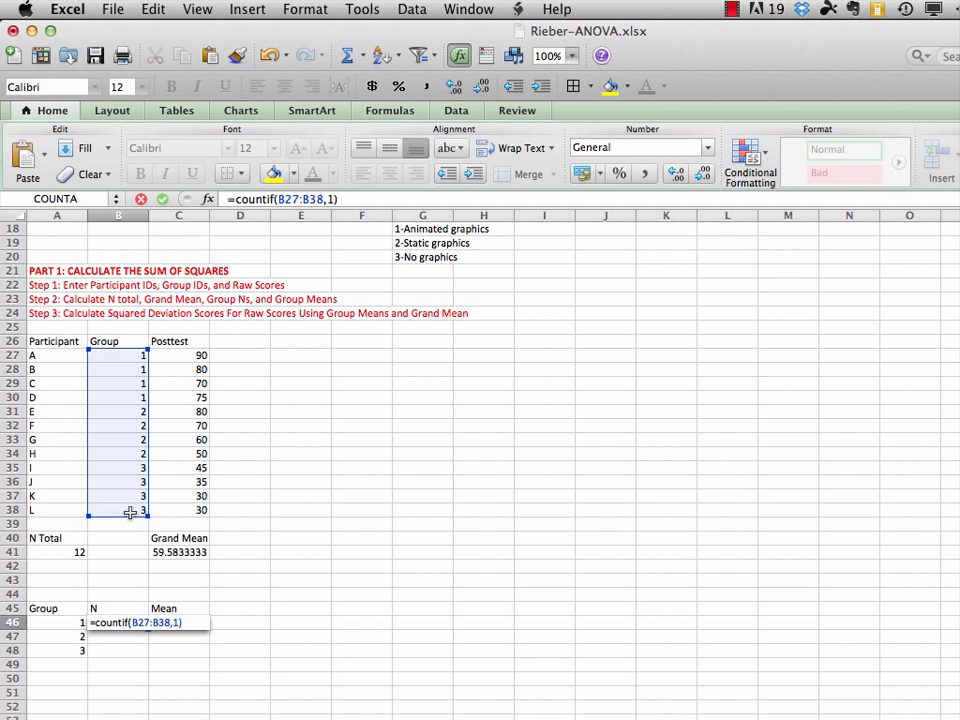
key(Return)
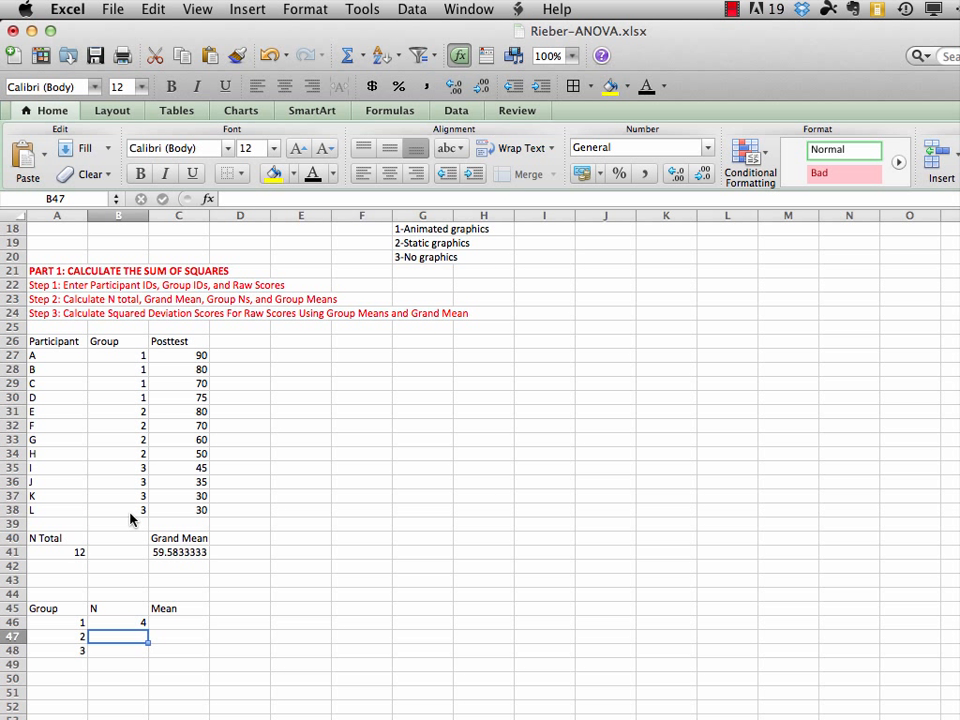
Make the row references in cell B46's formula absolute, so it reads =COUNTIF(B$27:B$38,1).
click(131, 623)
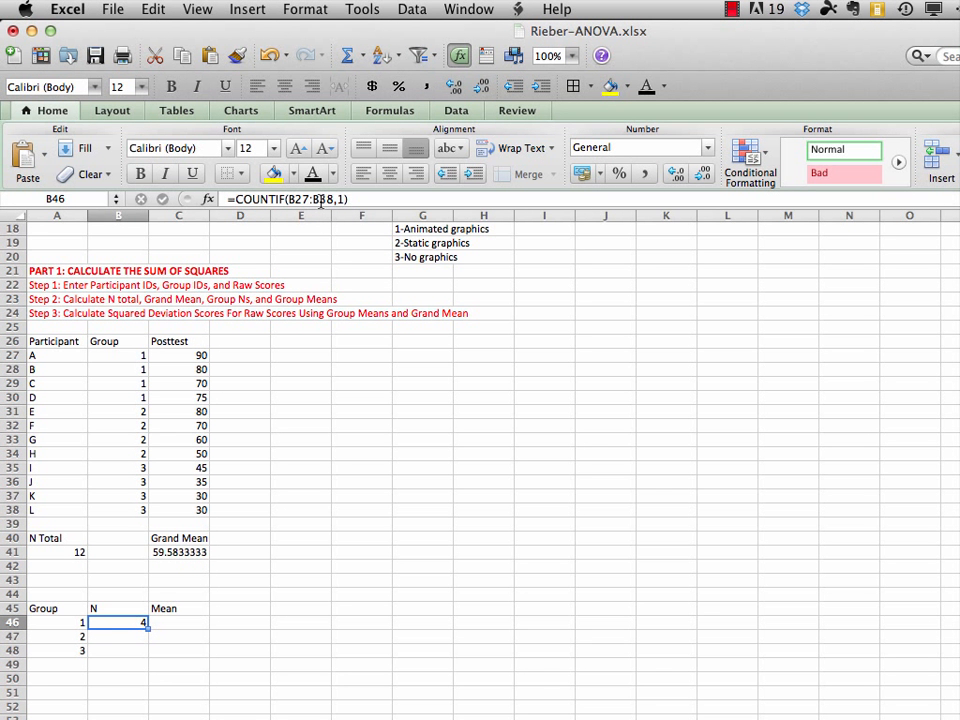
click(292, 199)
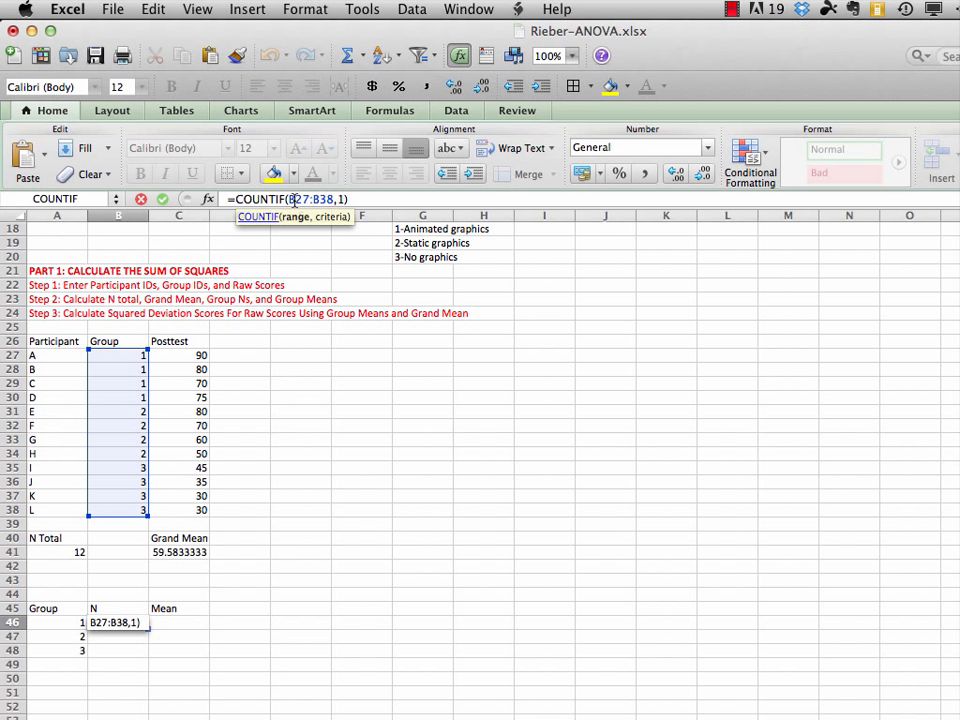
text($)
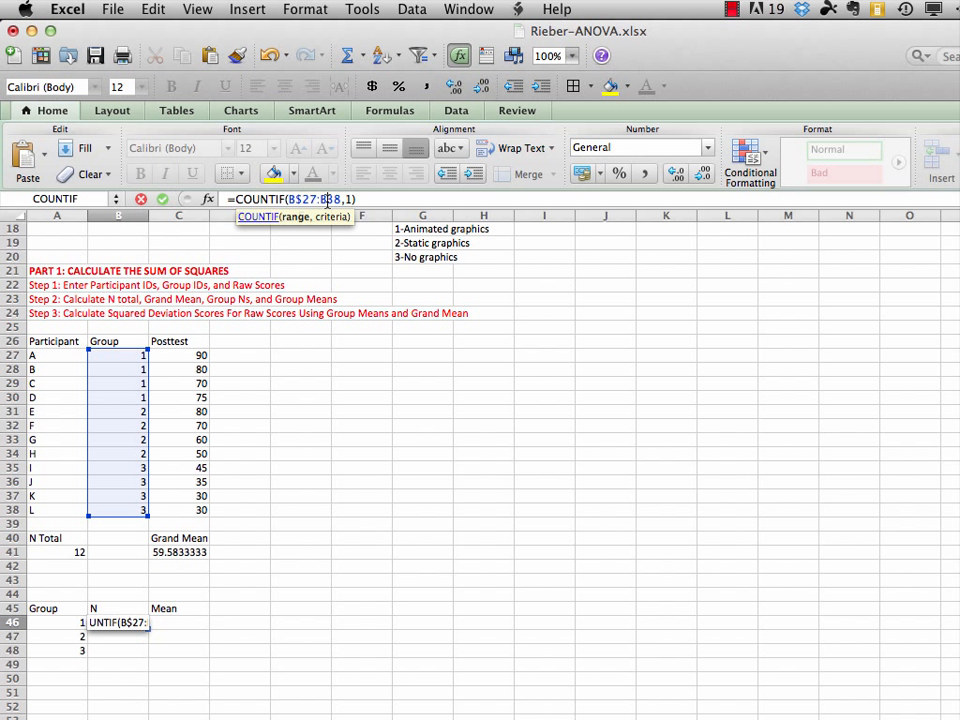
click(327, 199)
text($)
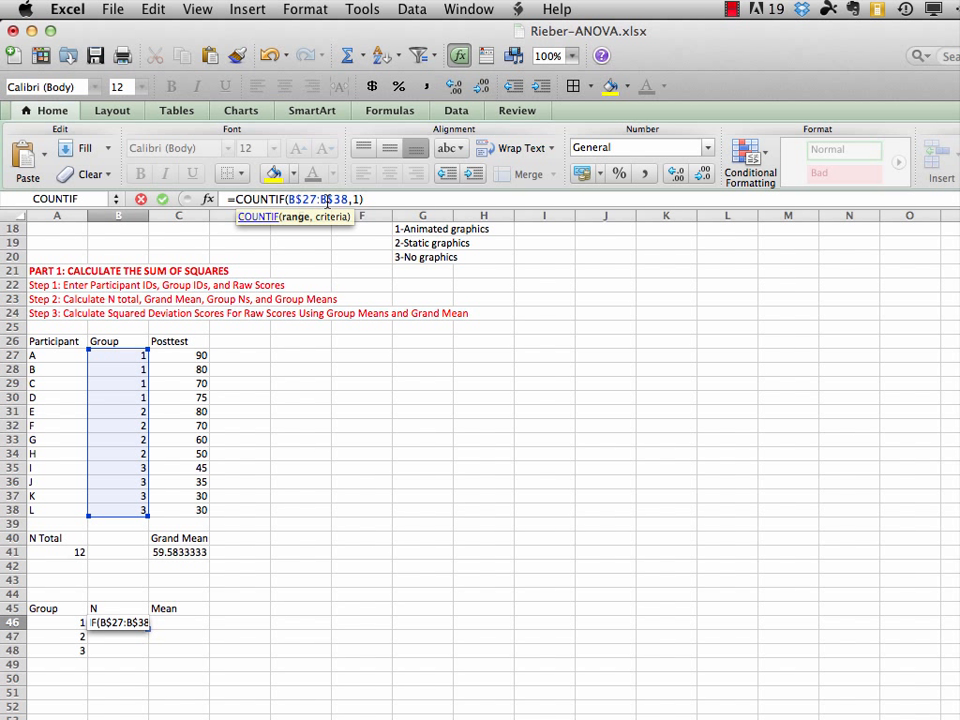
key(Return)
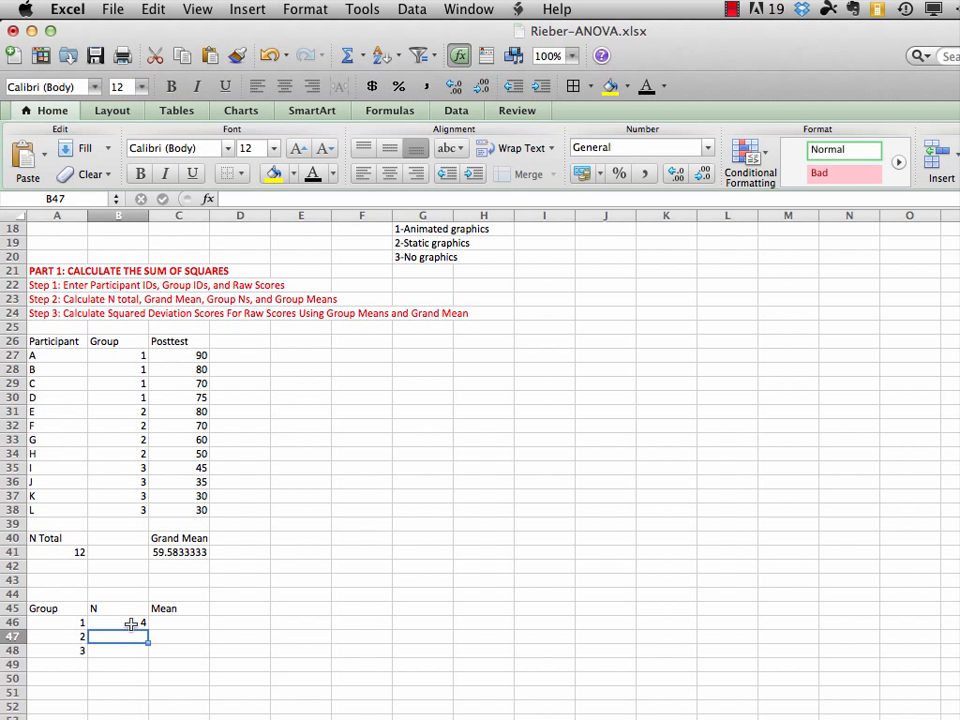
Fill cell B46's COUNTIF formula down through B48, and calculate the group 2 mean in cell C47 with the AVERAGE function.
click(131, 624)
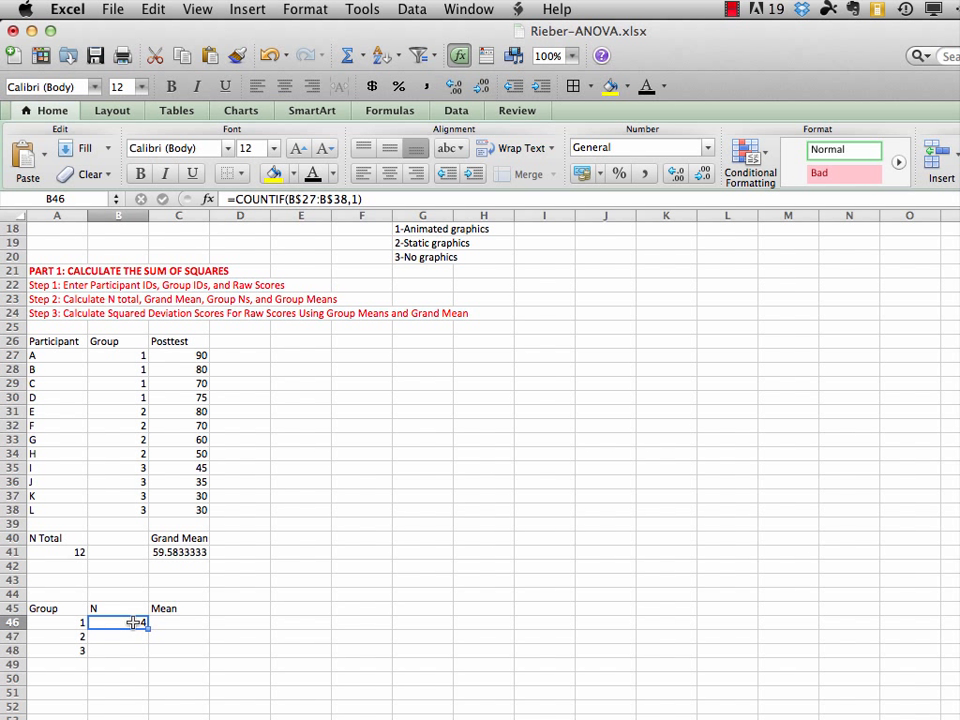
drag(133, 623, 133, 651)
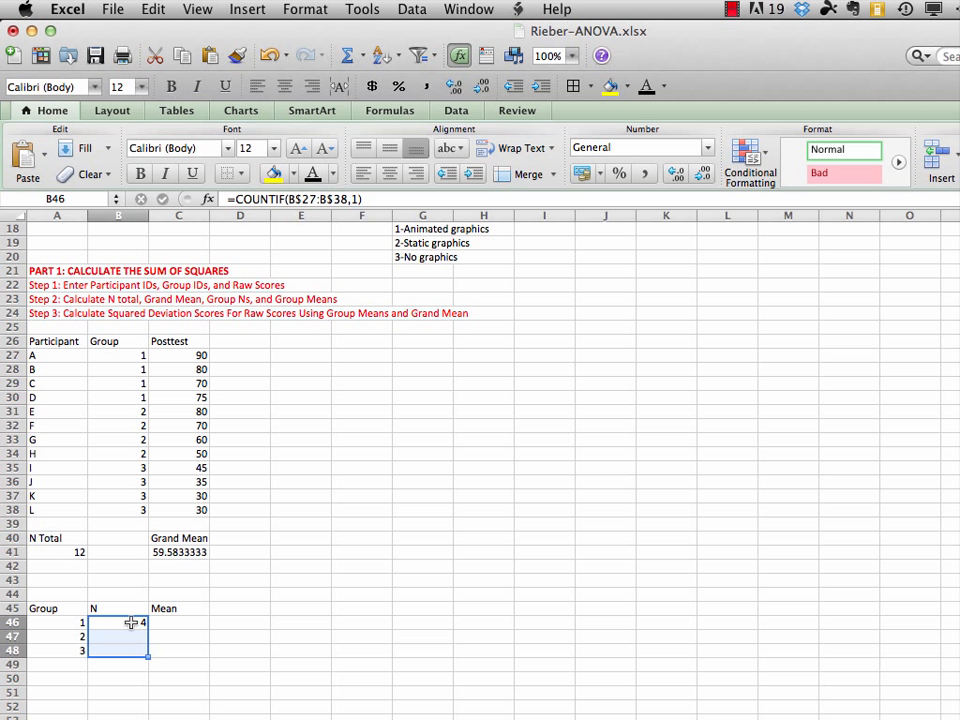
click(155, 10)
mouse_move(280, 190)
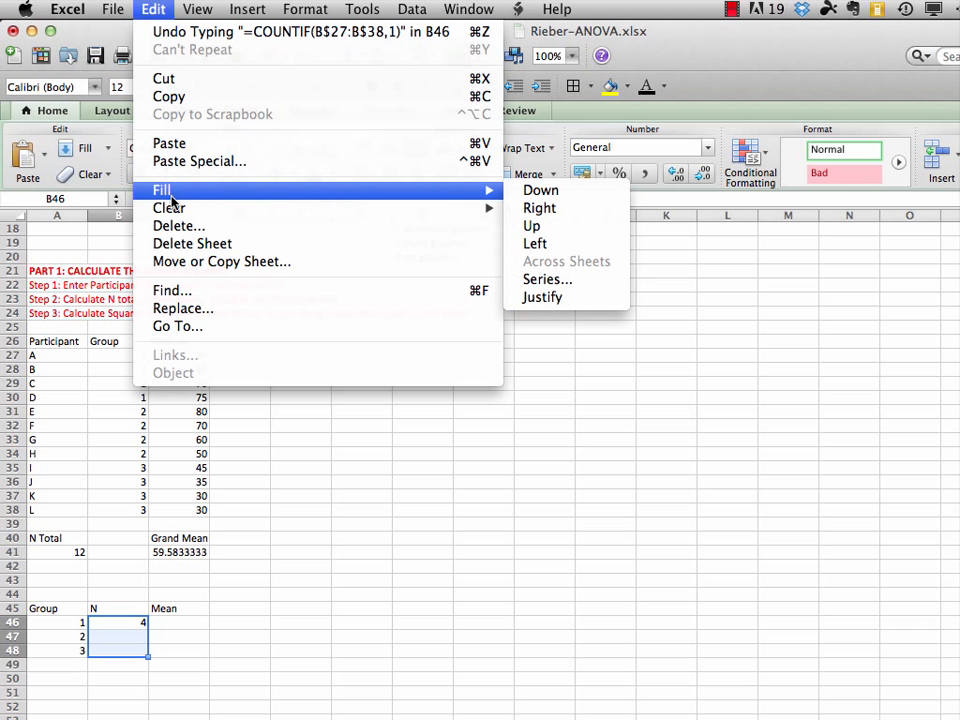
click(535, 197)
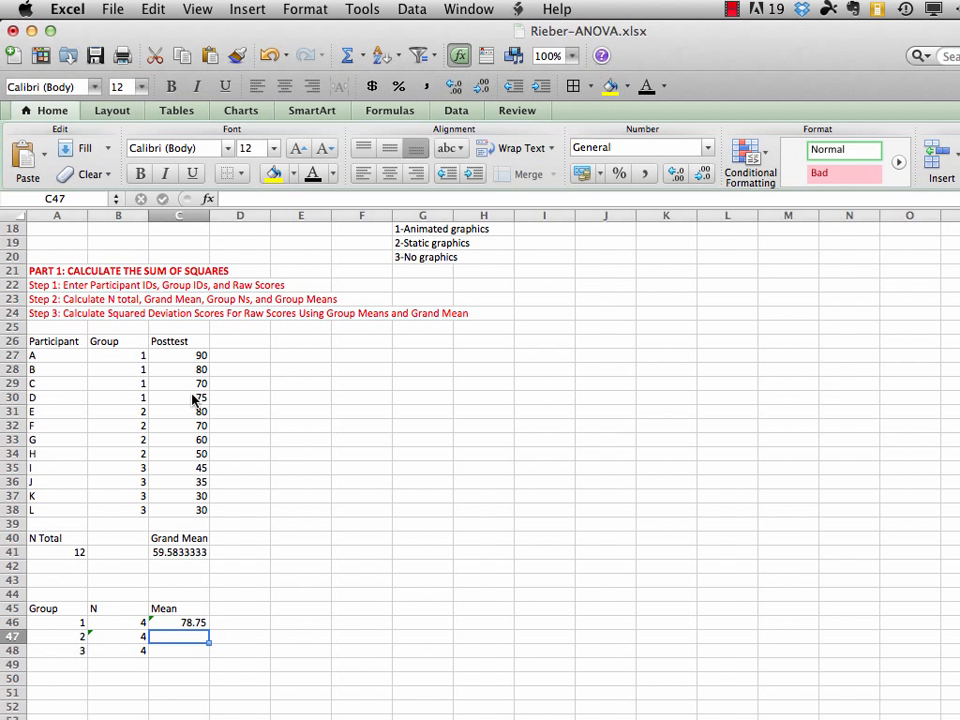
text(=aver)
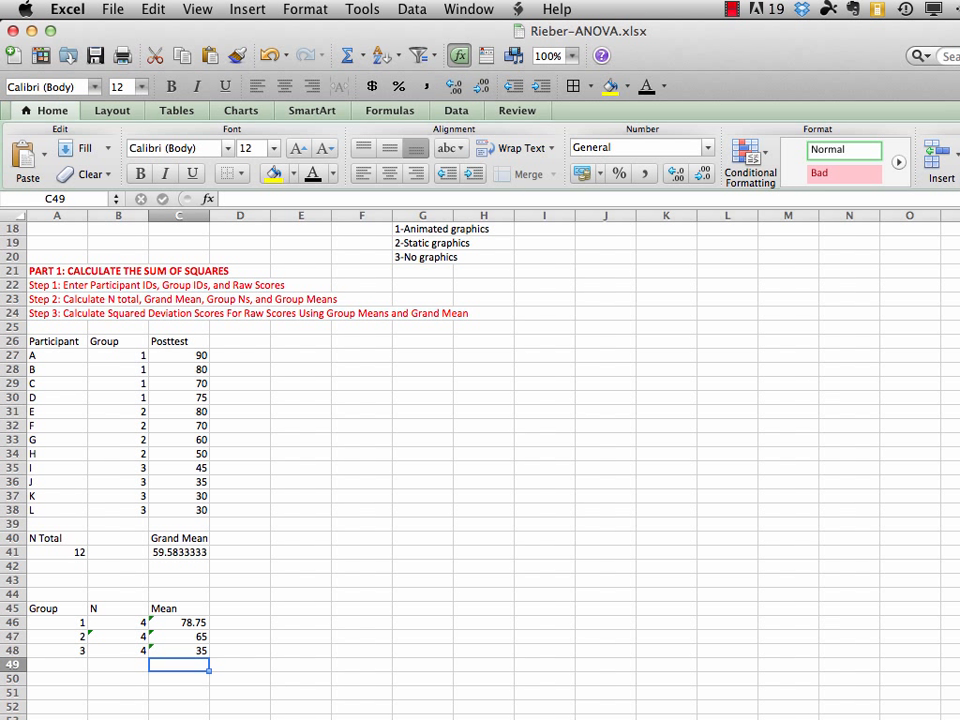
Add the deviation column headers X-gM, (X-gM)2 and X-GM in cells D26, E26 and F26.
click(240, 341)
text(X-gM)
key(Tab)
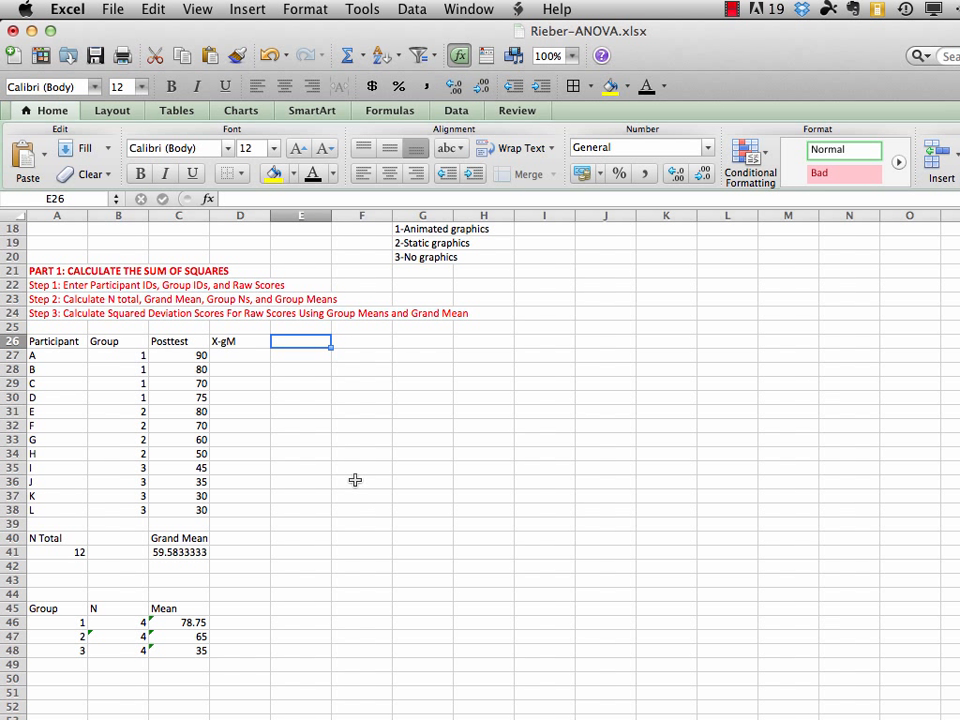
text(()
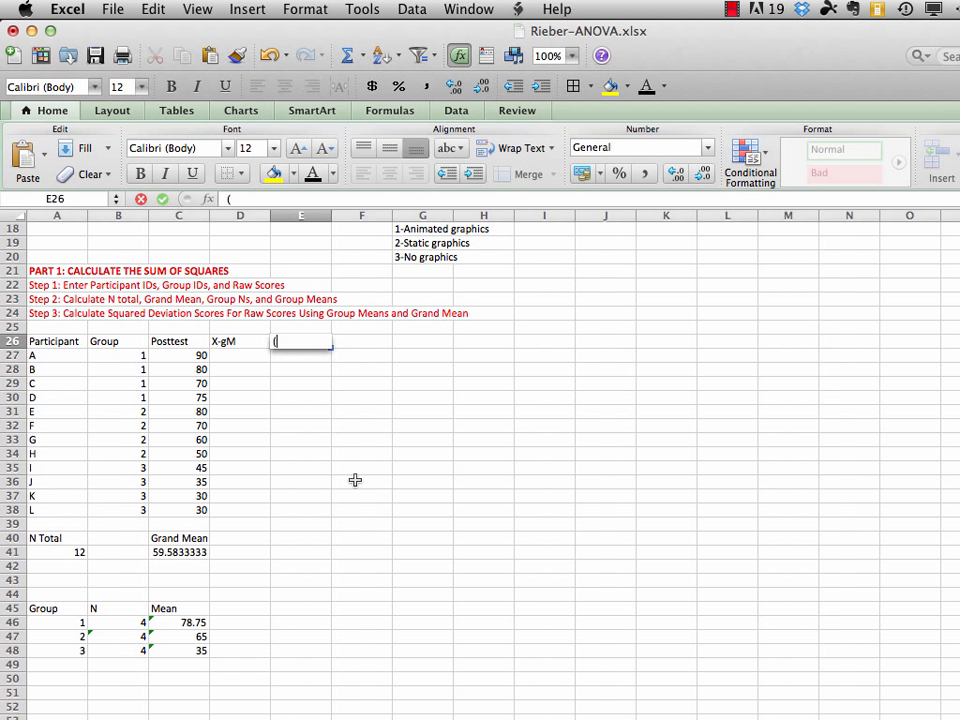
text(X-gM)2)
key(Tab)
text(X-)
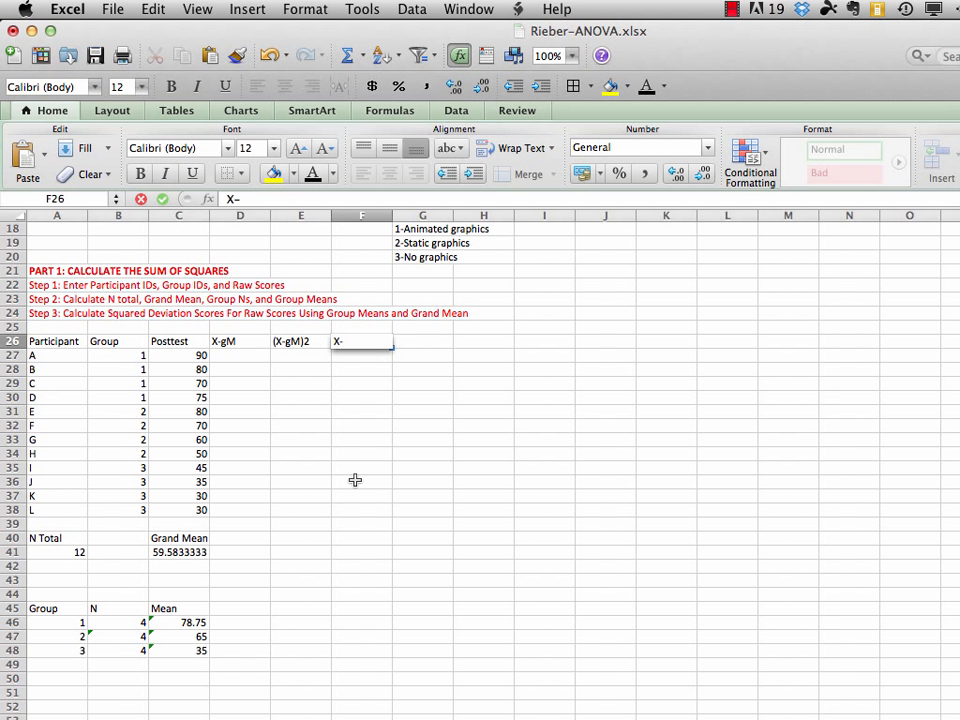
text(GM)
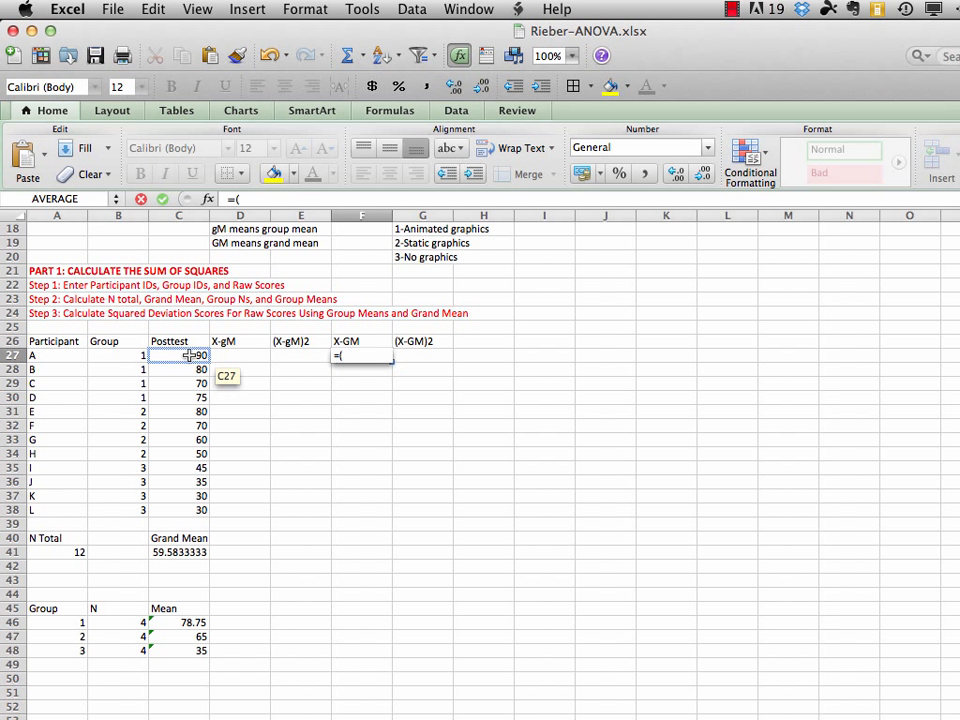
Subtract the grand mean from score C27 in cell F27, and the group 2 mean C47 from score C31 in cell D31.
click(190, 360)
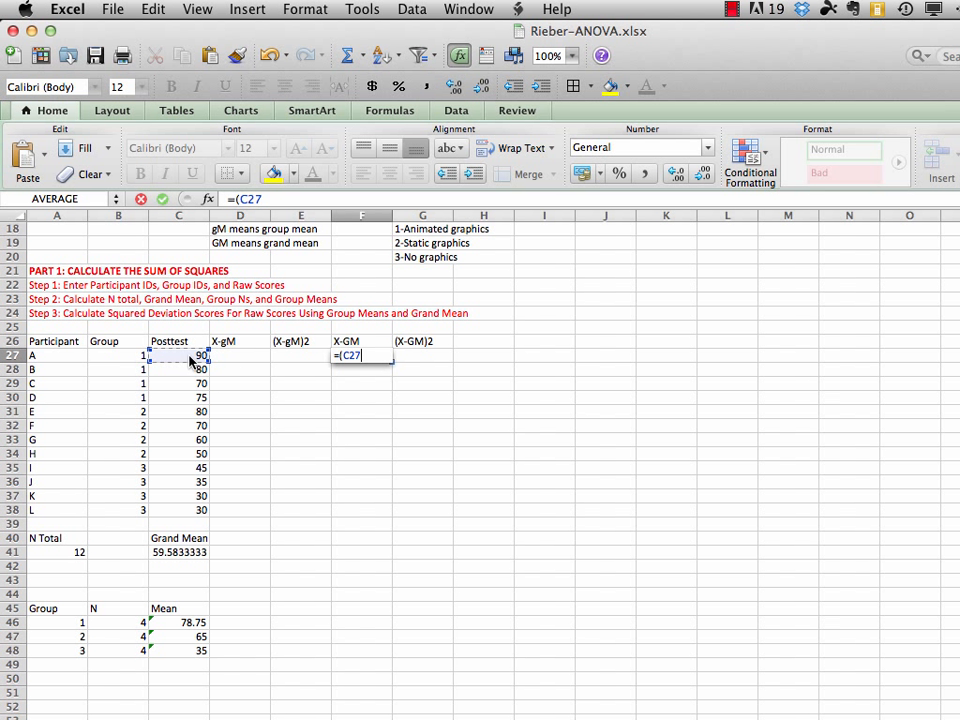
text(-)
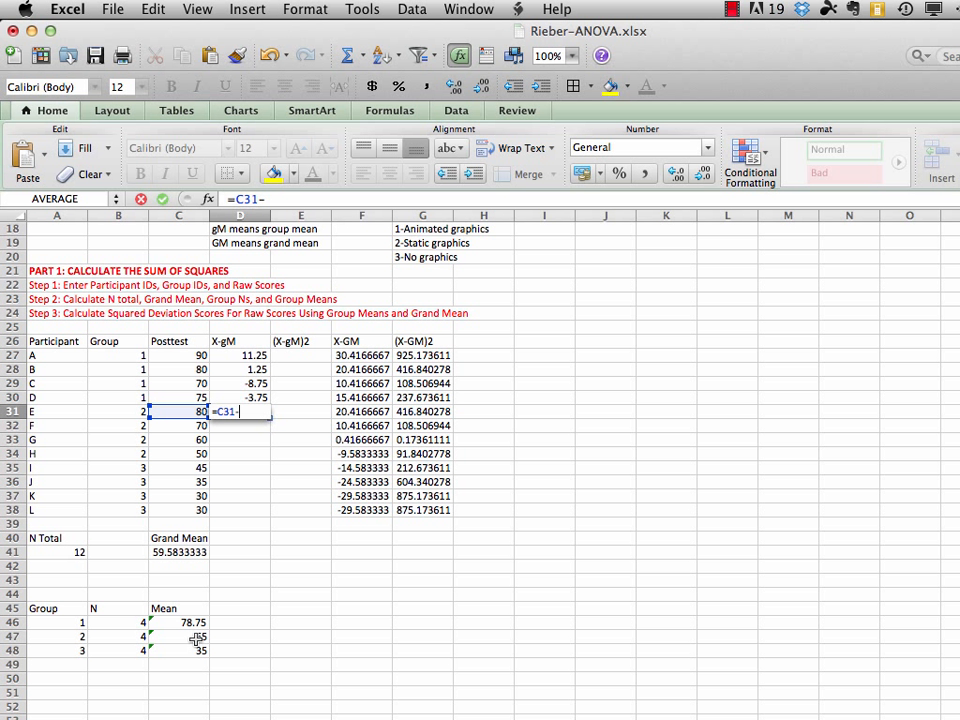
click(196, 637)
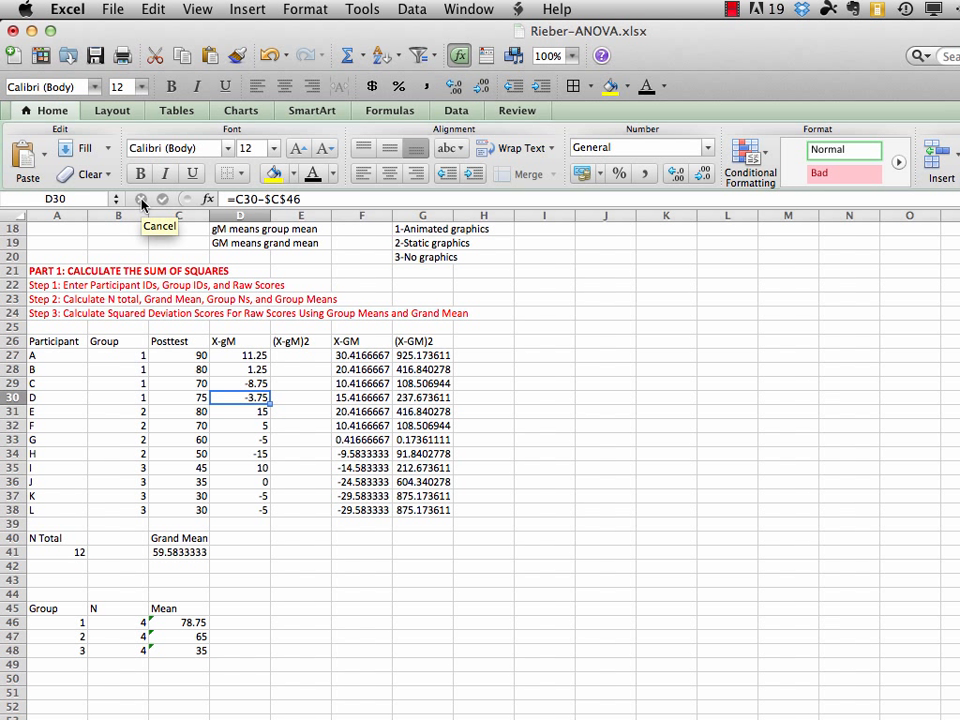
Review the X-gM formulas of the group 2 participants in cells D31 through D34.
key(Down)
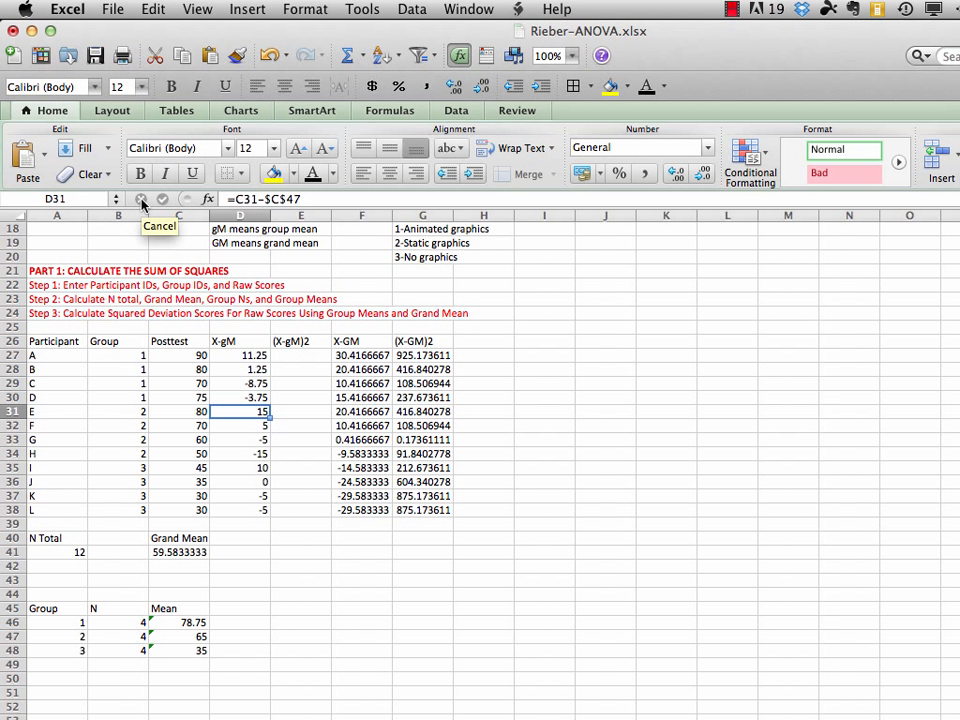
key(Down)
key(Down)
key(Down)
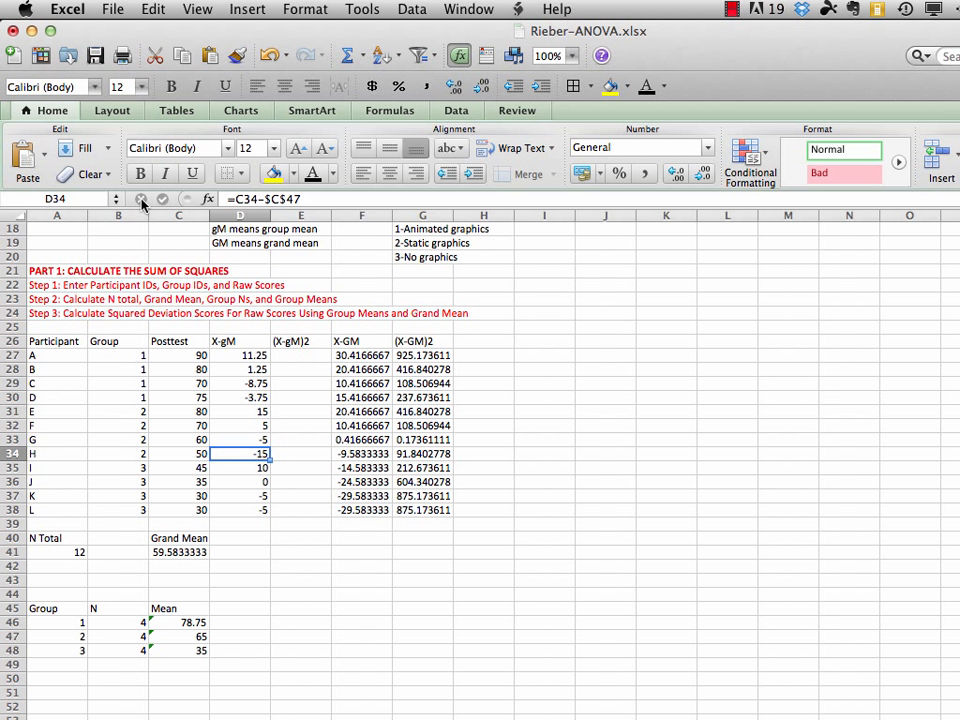
Square participant A's group-mean deviation in cell E27 with the formula =D27*D27, and save the workbook.
click(300, 355)
text(=)
click(244, 355)
text(*)
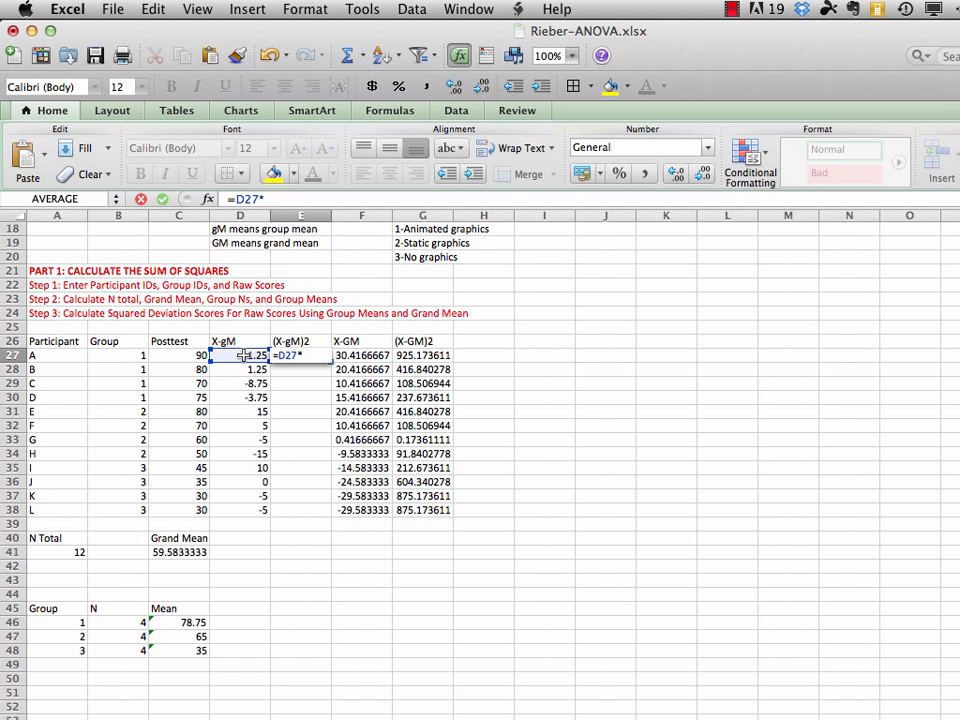
click(244, 355)
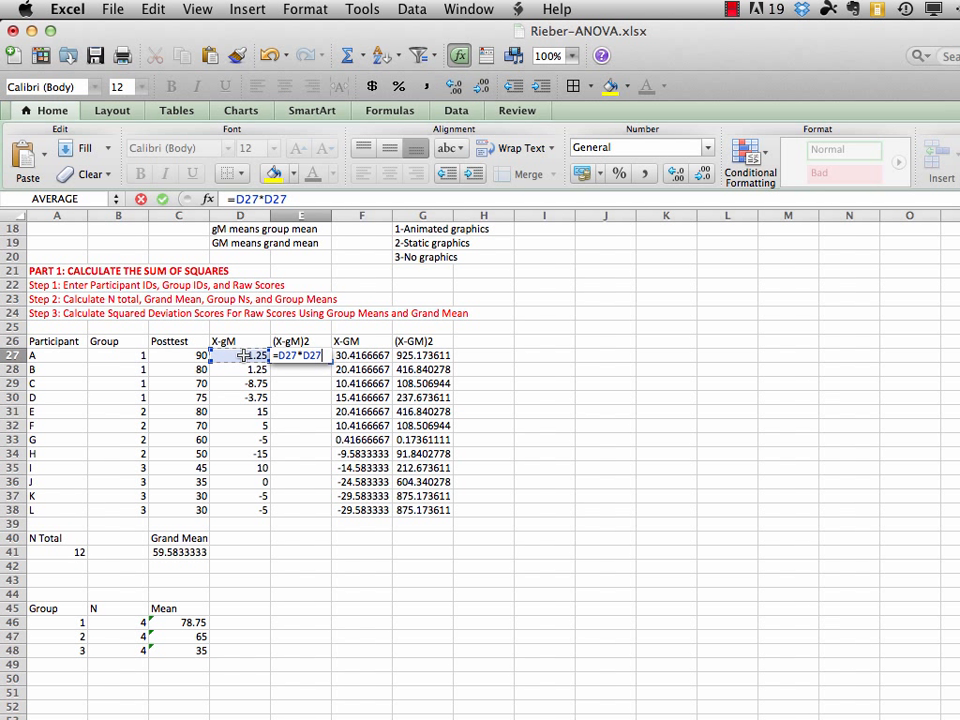
key(Return)
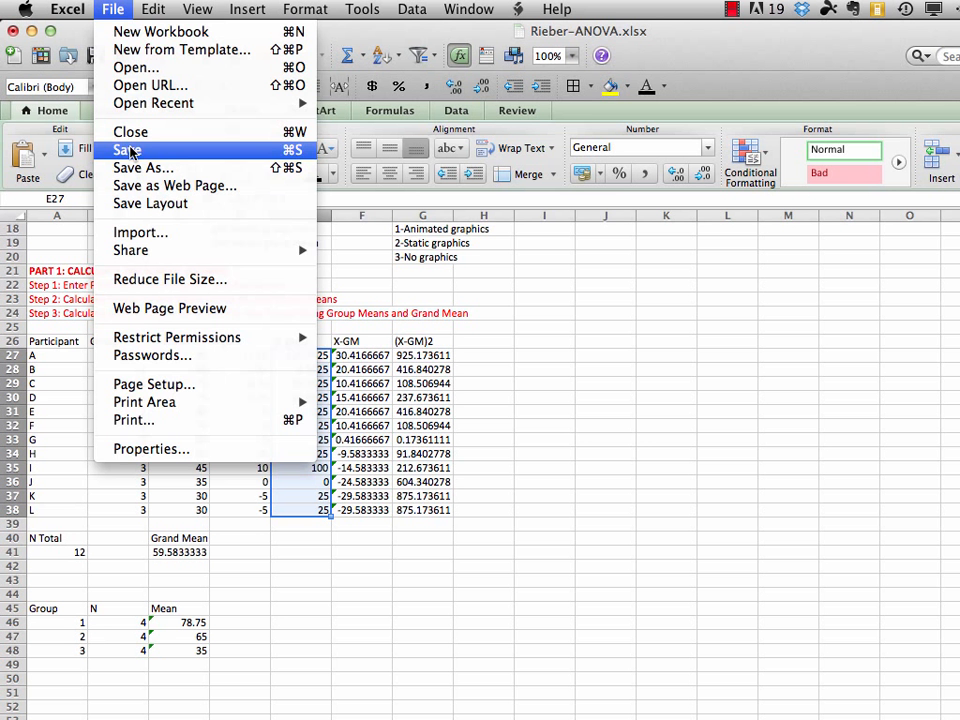
click(131, 151)
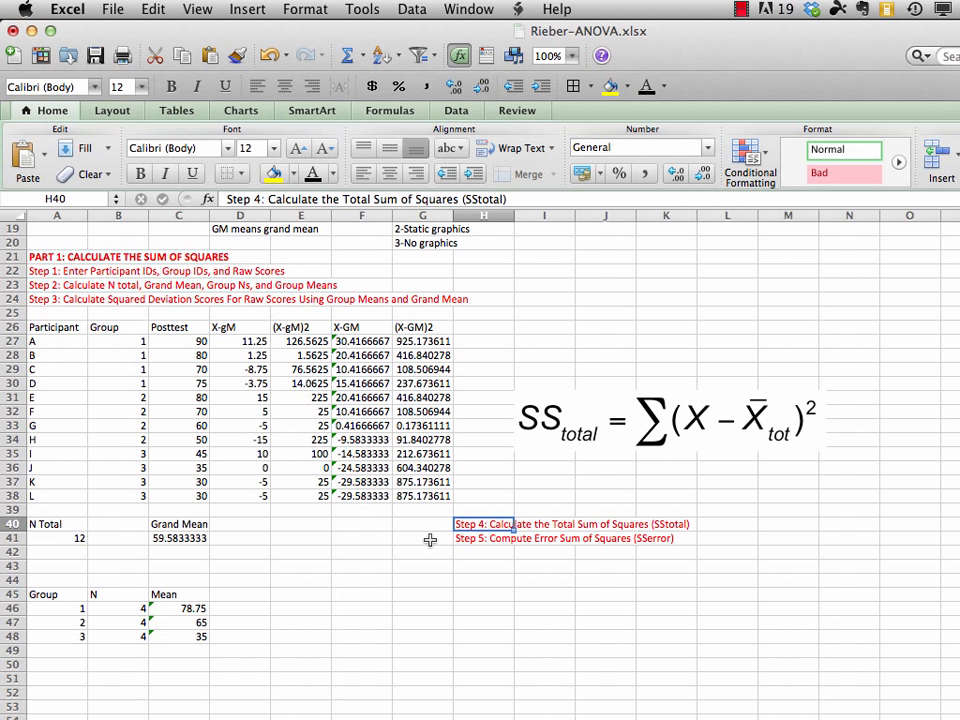
Calculate the total sum of squares in cell G41 with =SUM(G27:G38), and select cell E41.
click(430, 540)
text(=sum()
drag(425, 341, 428, 497)
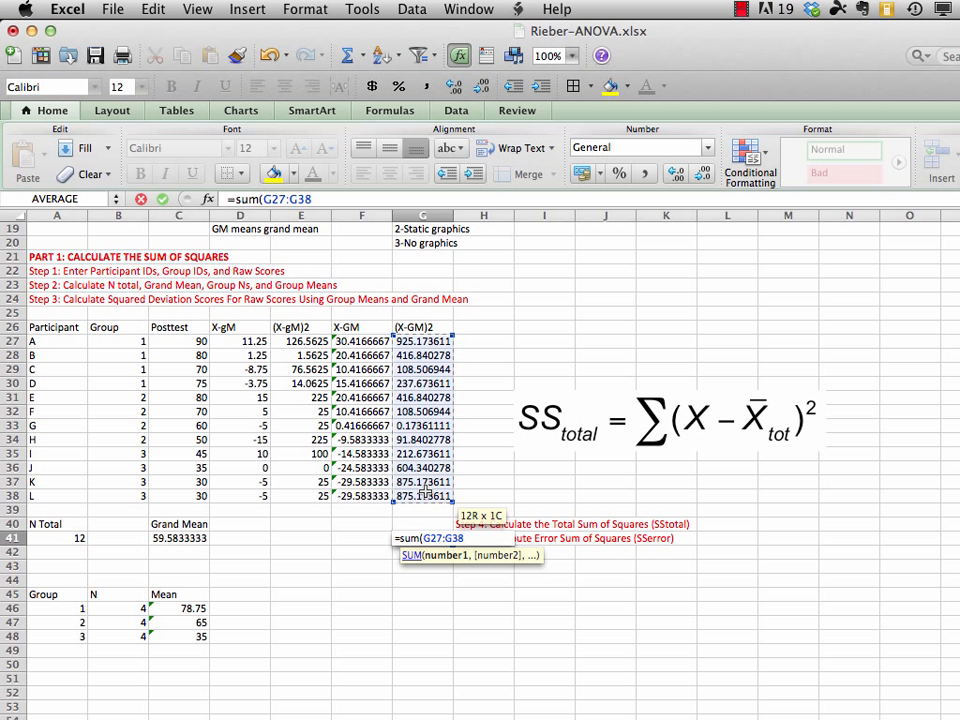
text())
key(Return)
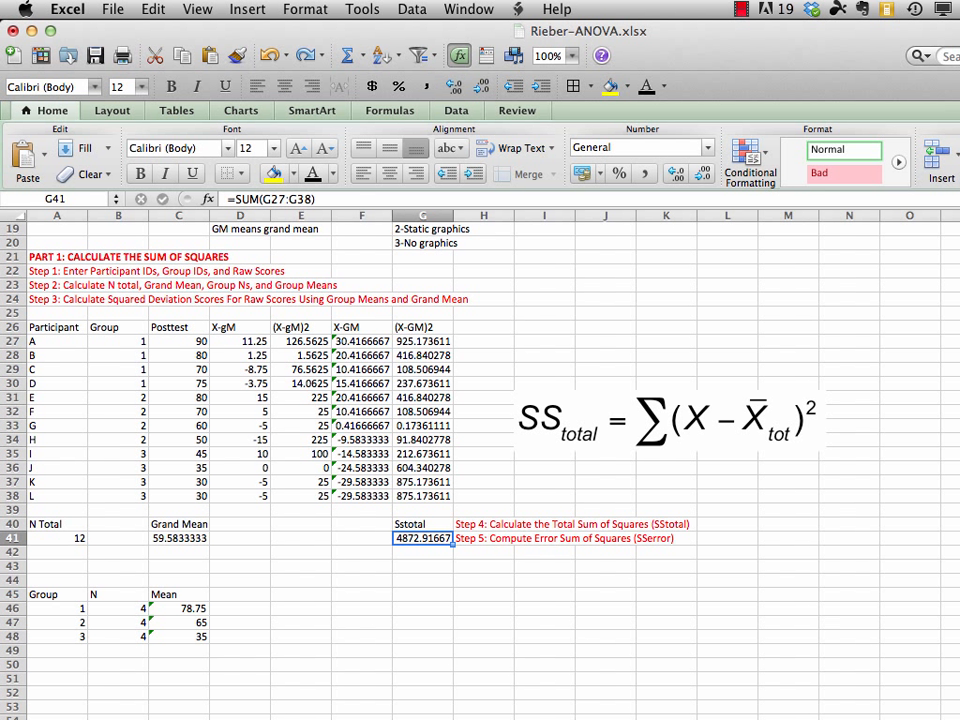
click(311, 538)
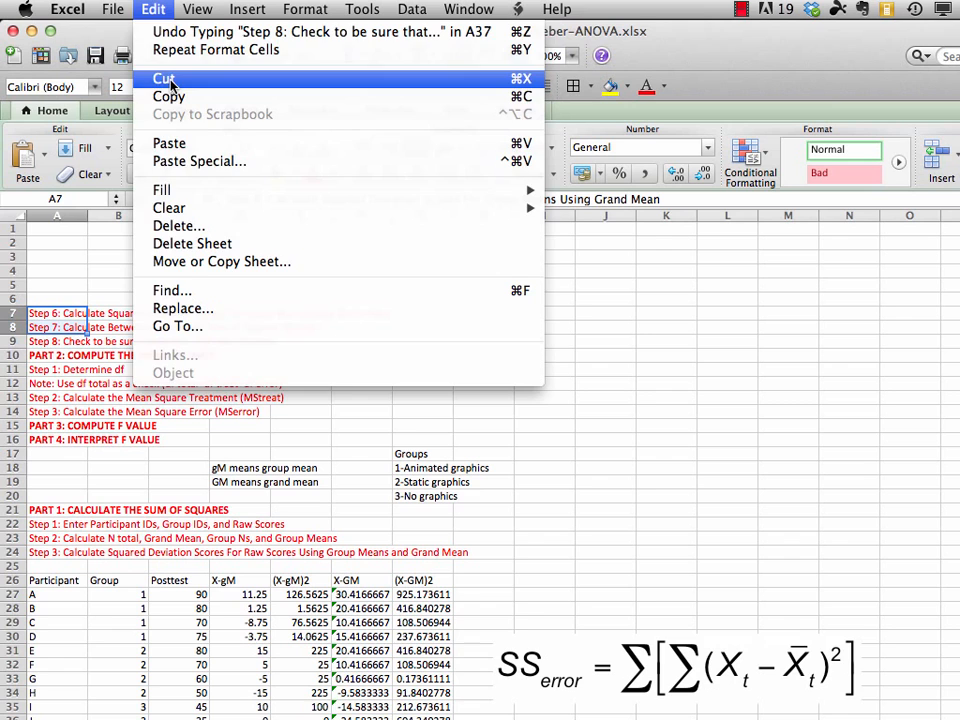
Move the Step 6 and Step 7 instructions from cells A7:A8 to A43:A44, above the group summary table.
key(Escape)
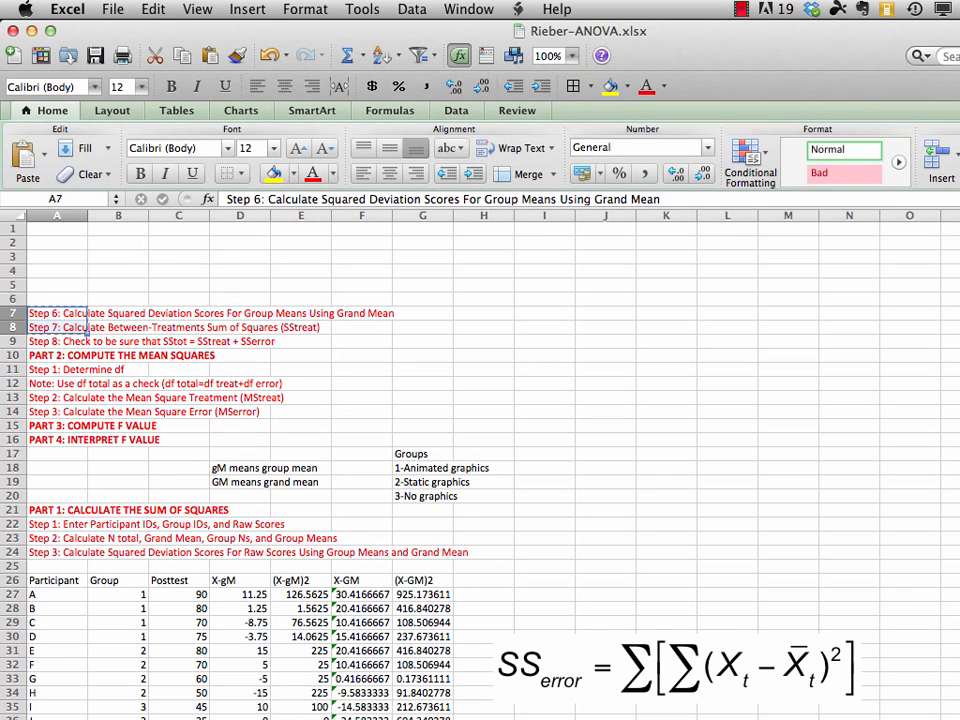
scroll(88, 321, down, 7)
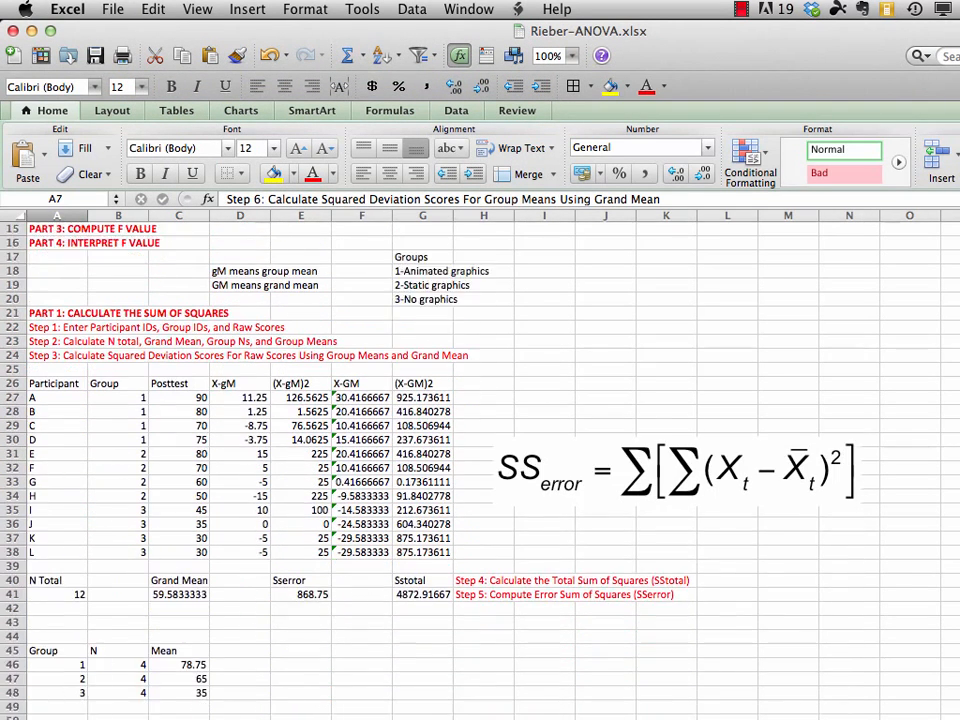
scroll(88, 321, down, 3)
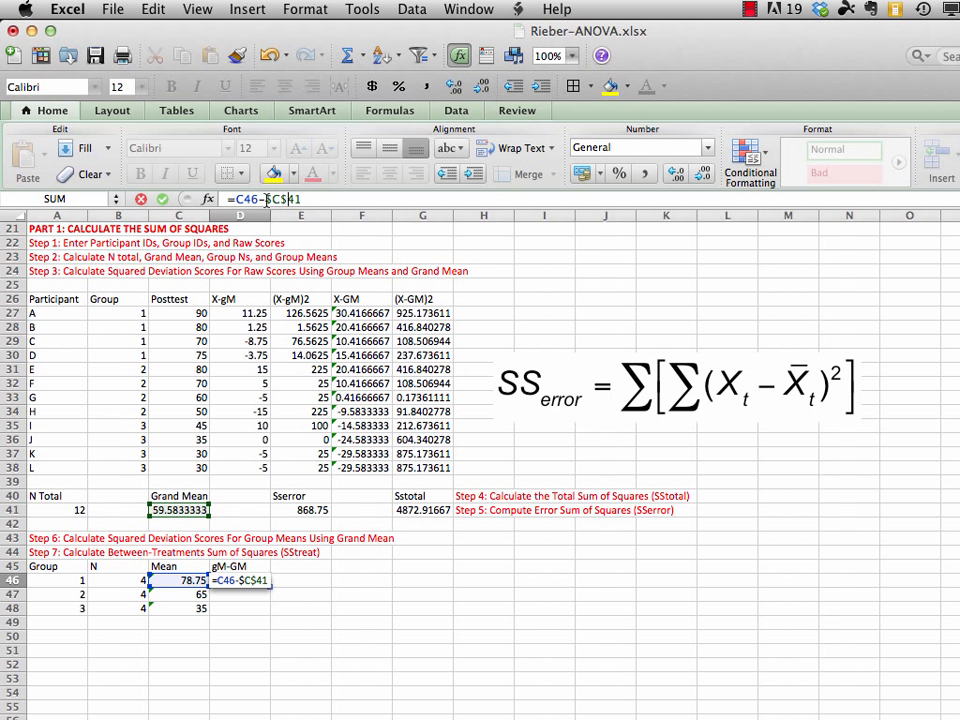
Enter =C46-$C$41 in cell D46 and fill the formula down through D48.
key(Return)
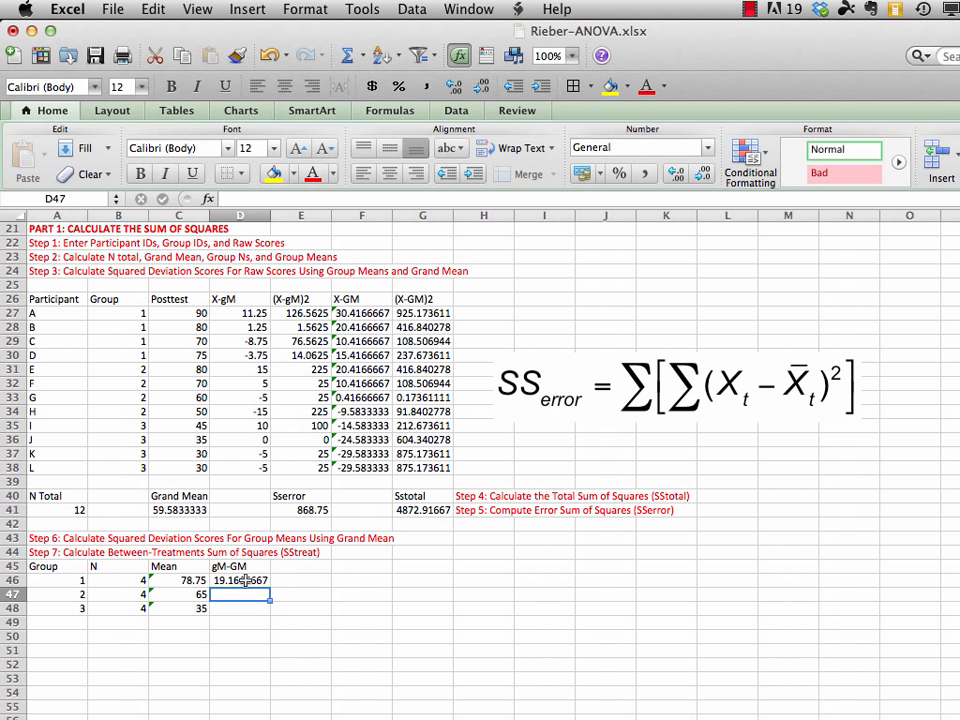
click(245, 580)
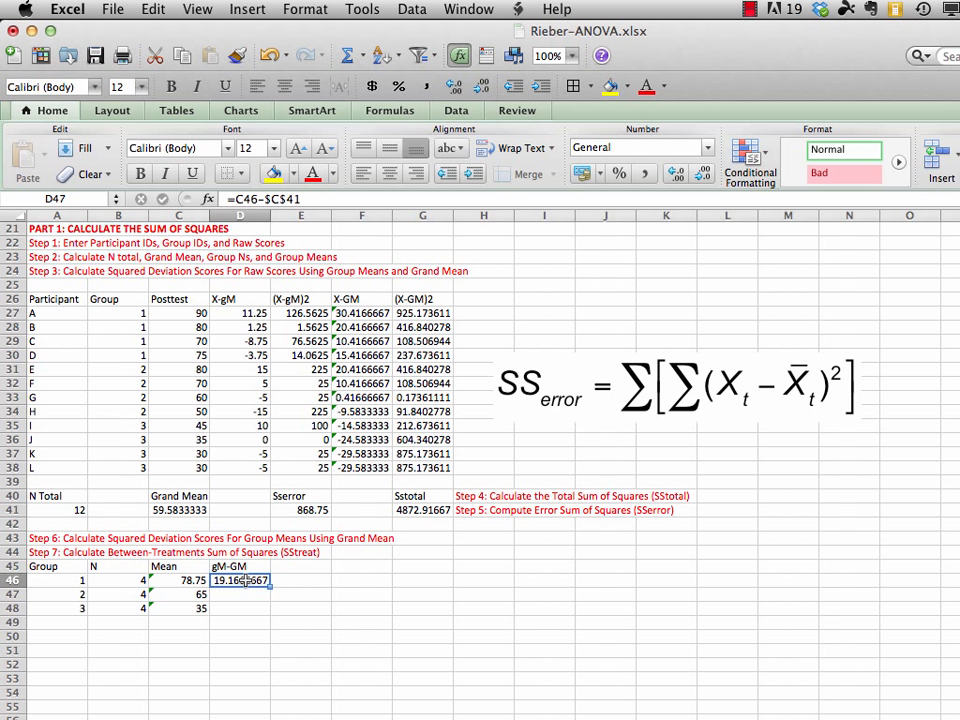
drag(245, 580, 247, 606)
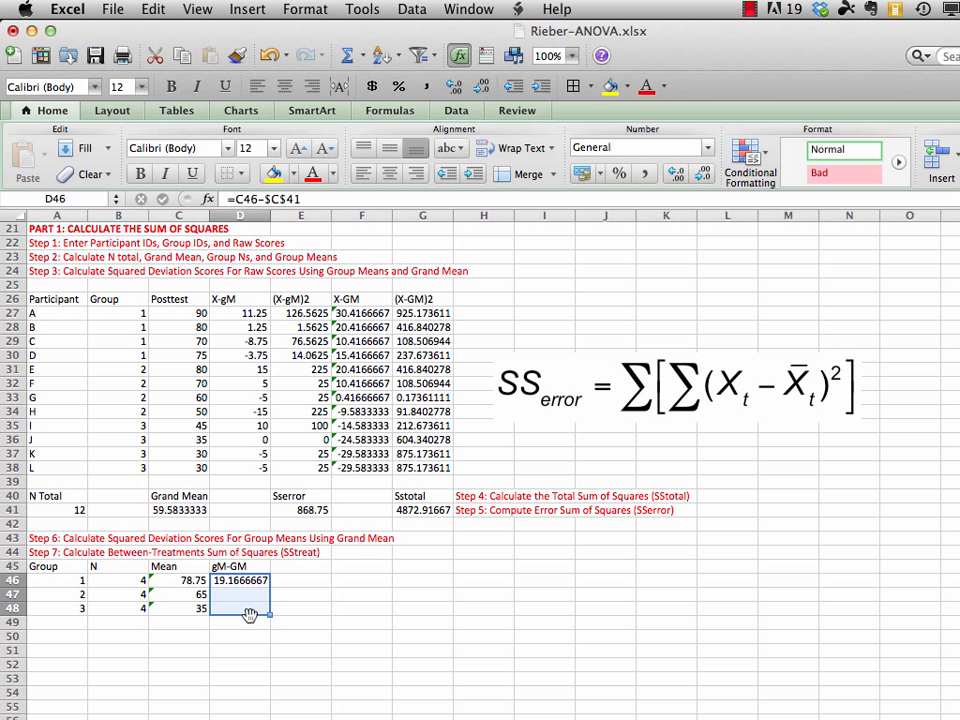
click(145, 10)
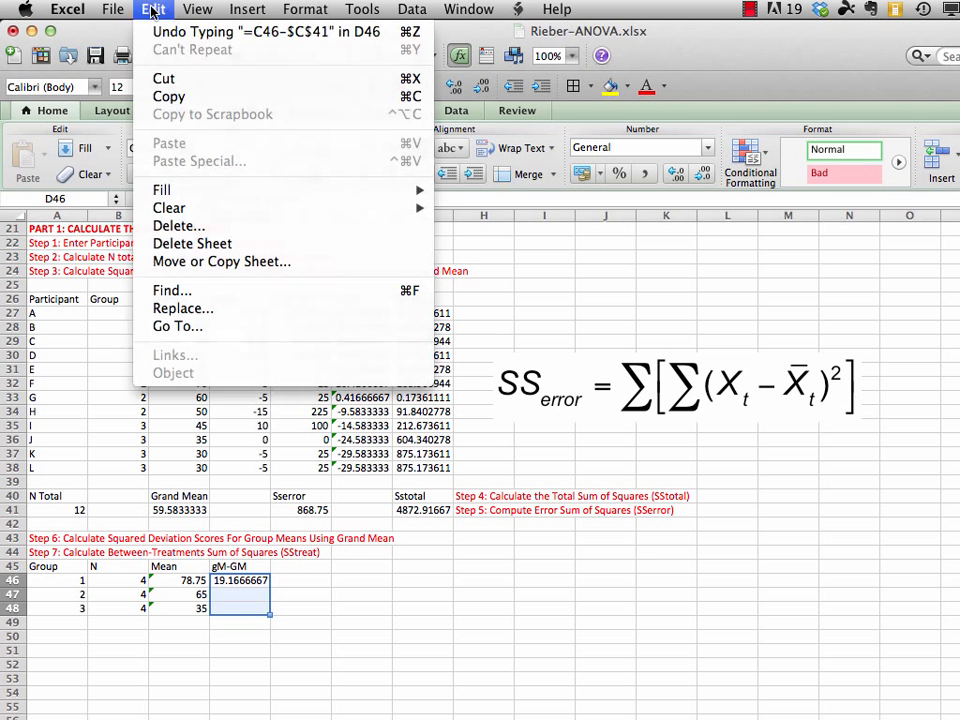
mouse_move(167, 194)
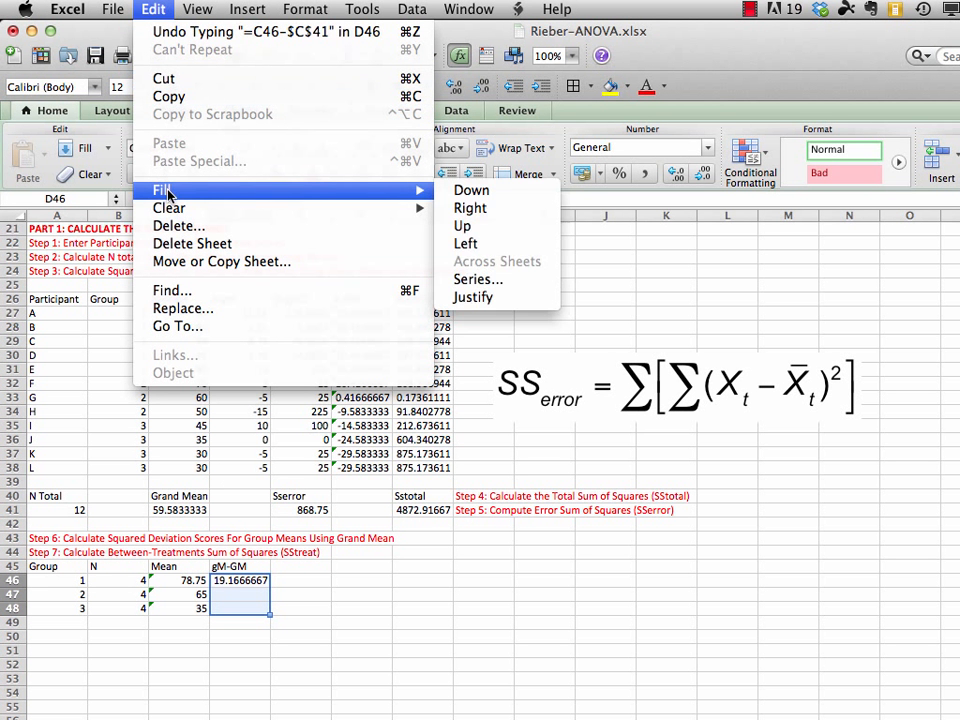
click(470, 190)
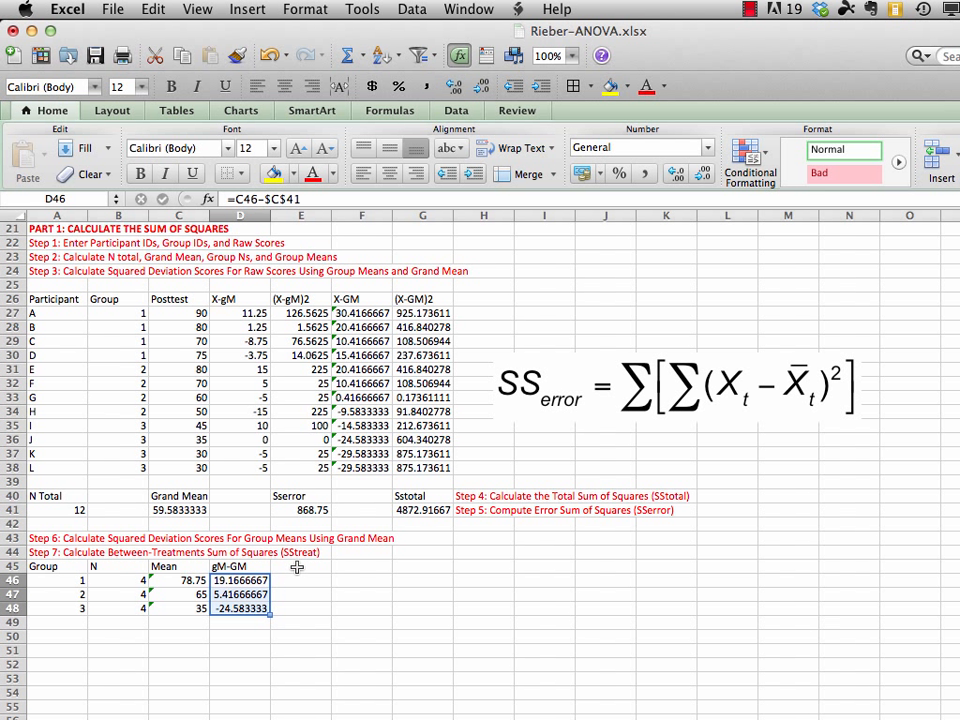
Add the header (gM-GM)2 in cell E45 of the group summary table.
click(297, 567)
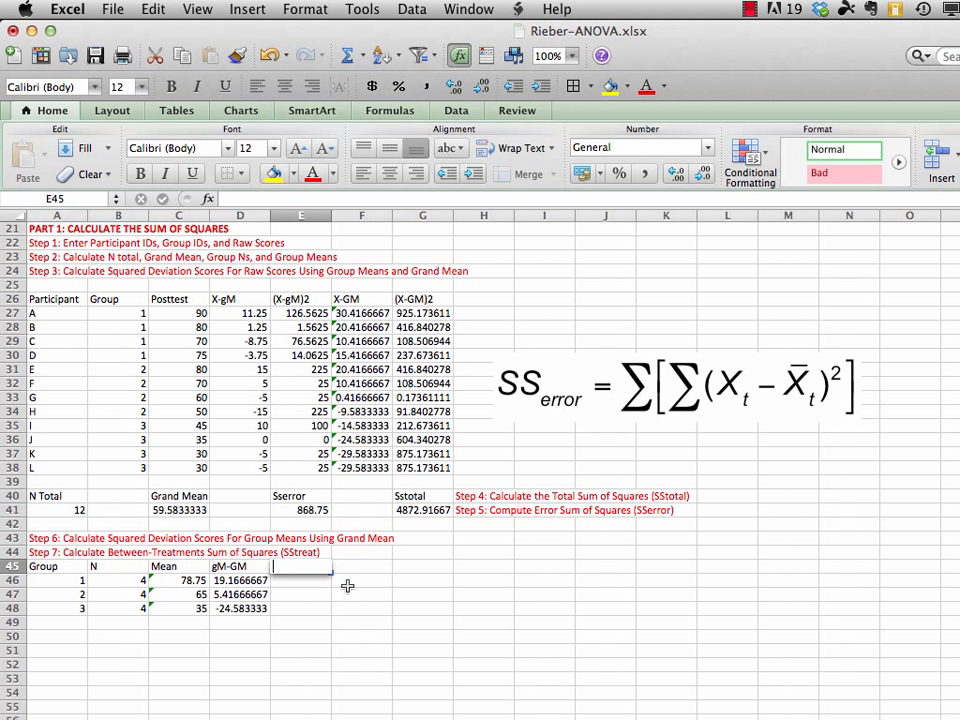
text((gM-)
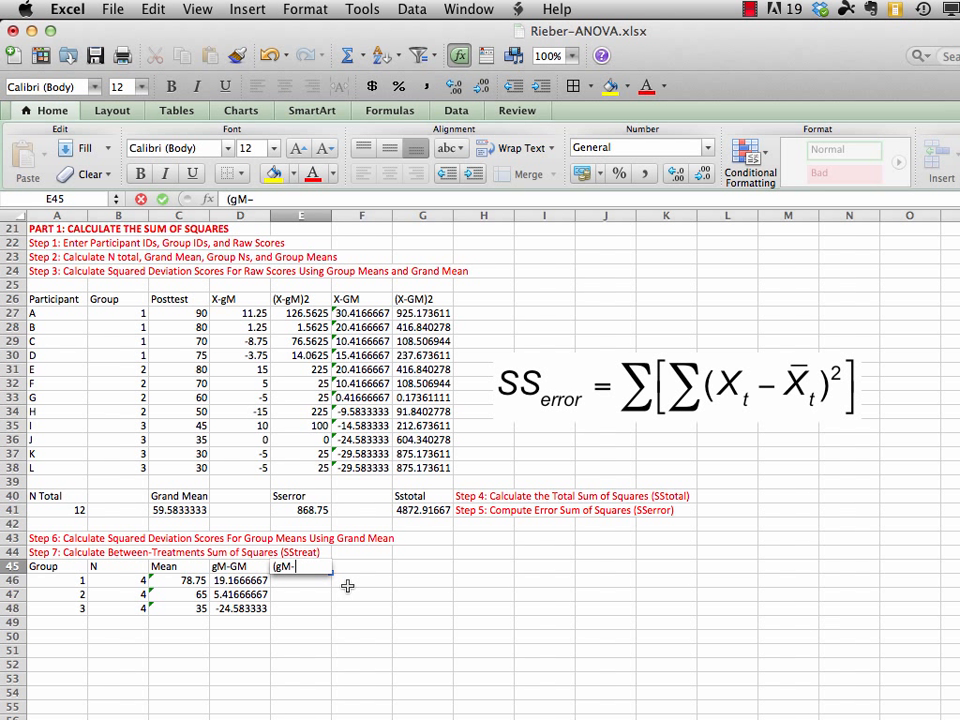
text(GM)2)
key(Return)
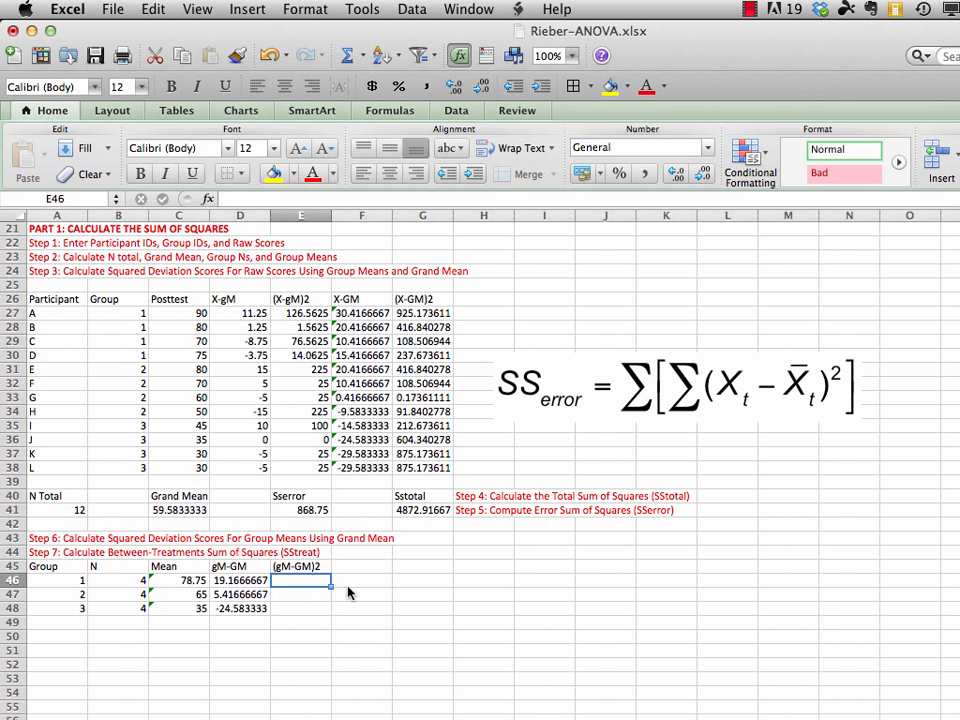
Enter =D46*D46 in cell E46 and fill the formula down through E48.
text(=)
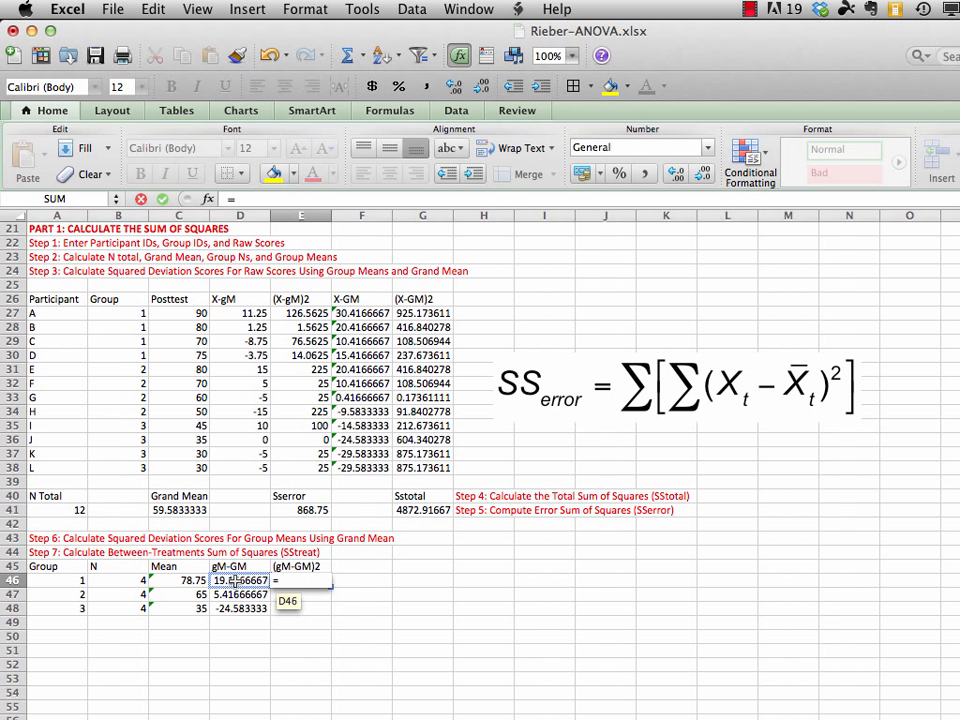
click(236, 582)
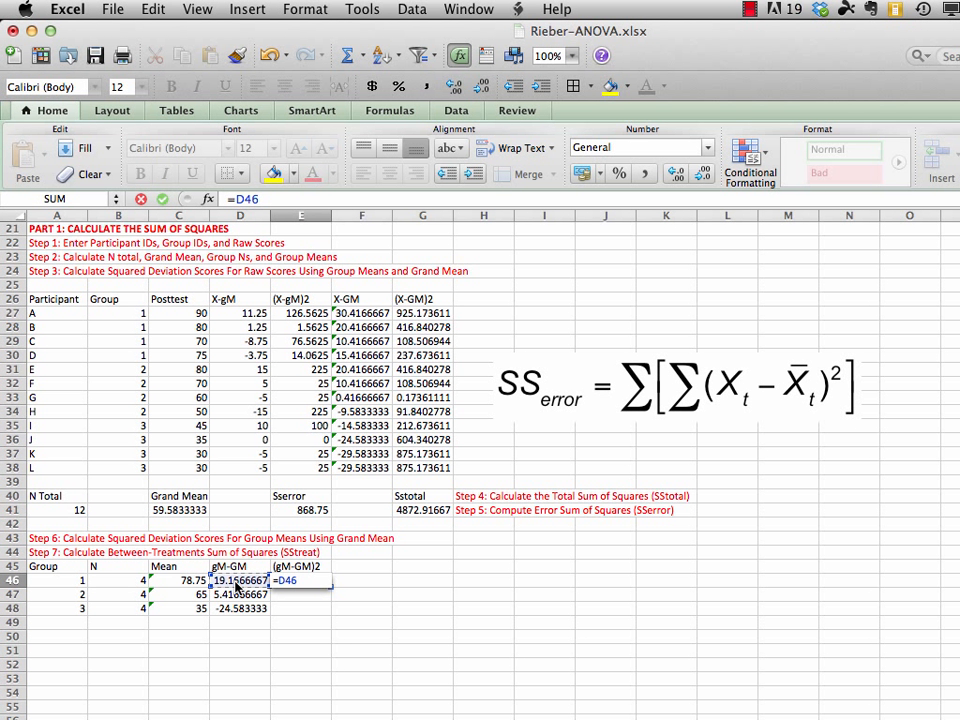
text(*)
click(238, 581)
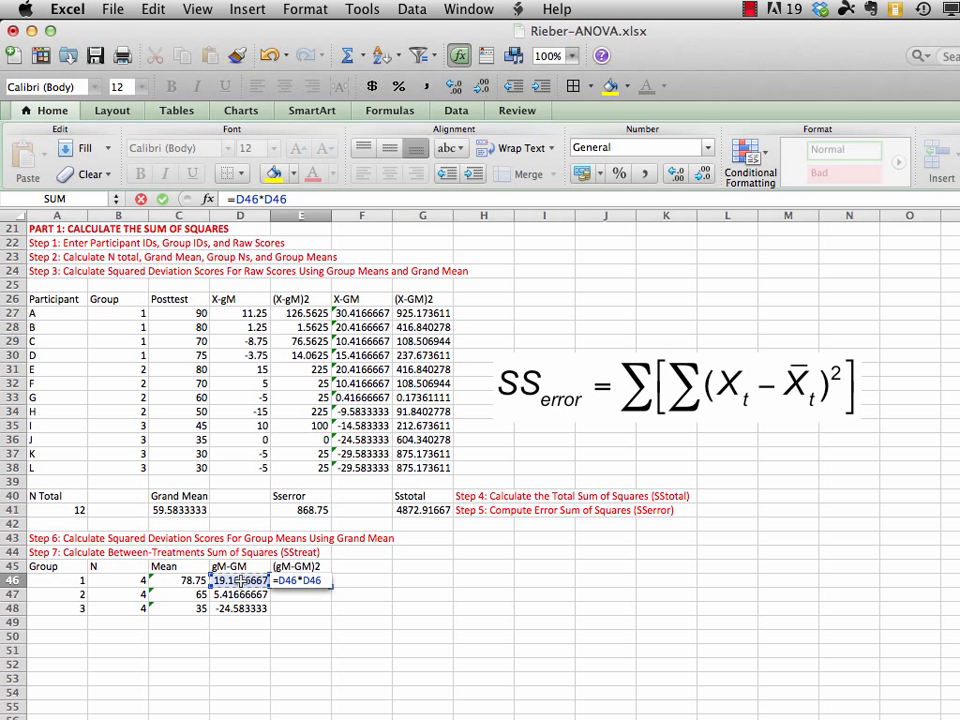
key(Return)
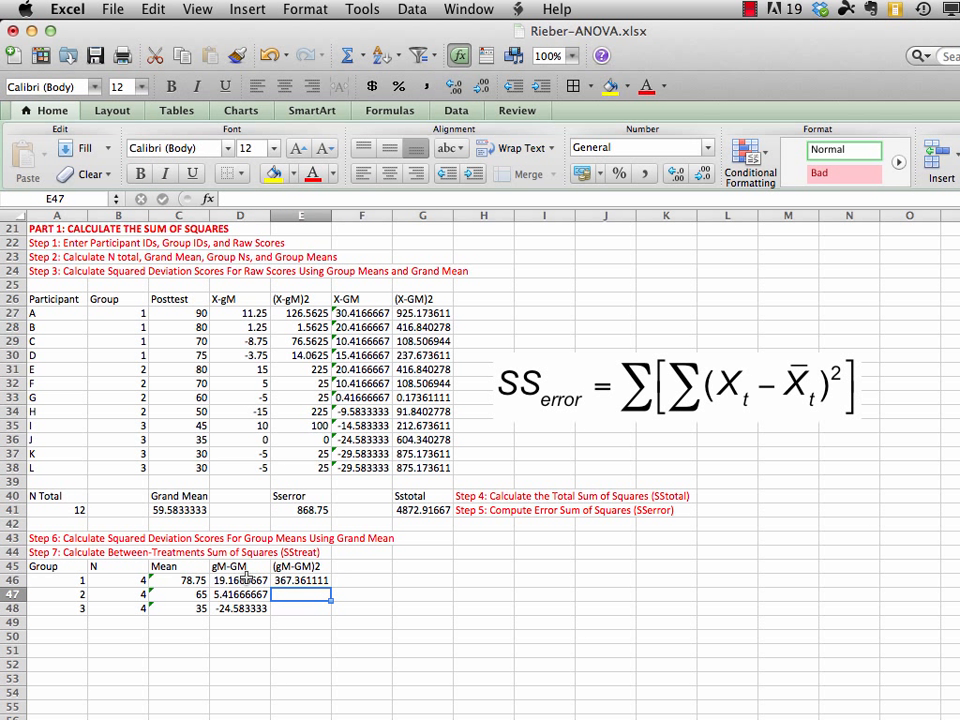
drag(315, 579, 302, 604)
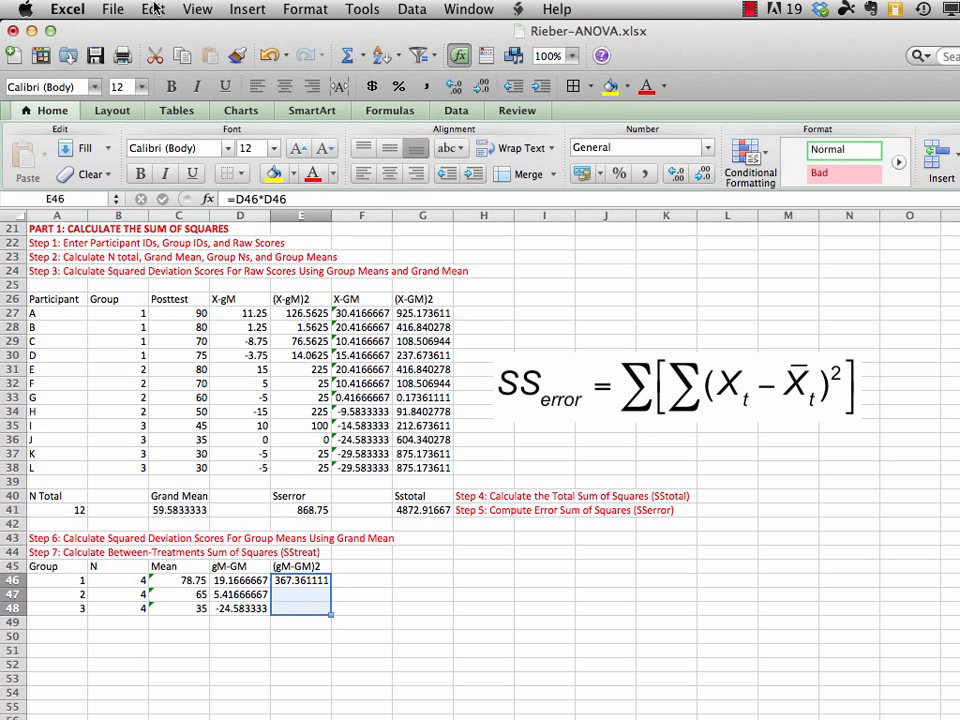
click(152, 9)
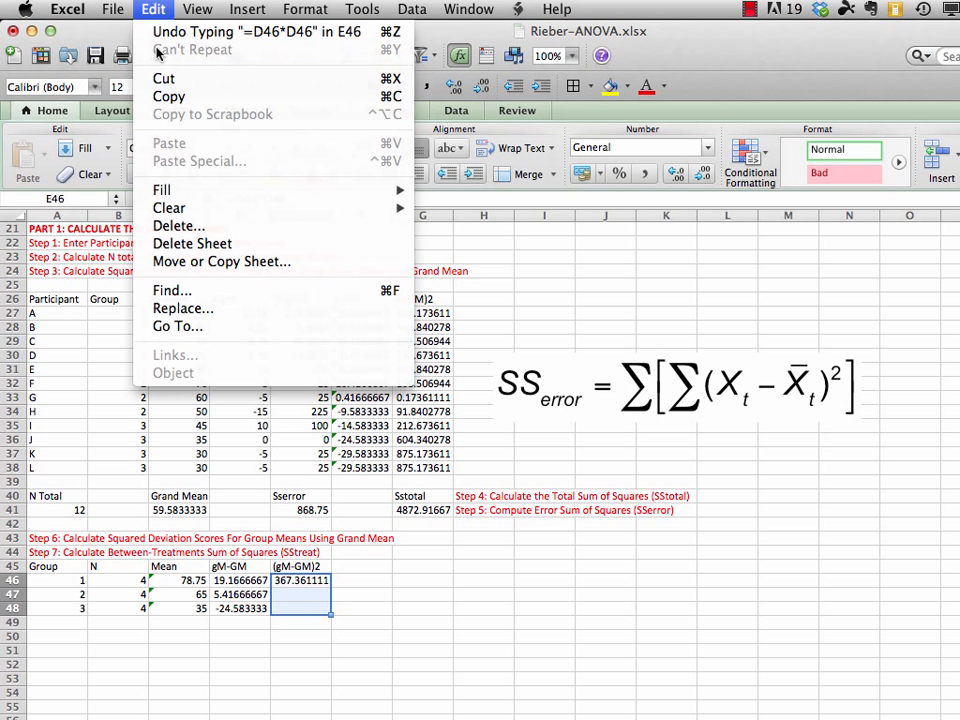
mouse_move(393, 198)
click(451, 190)
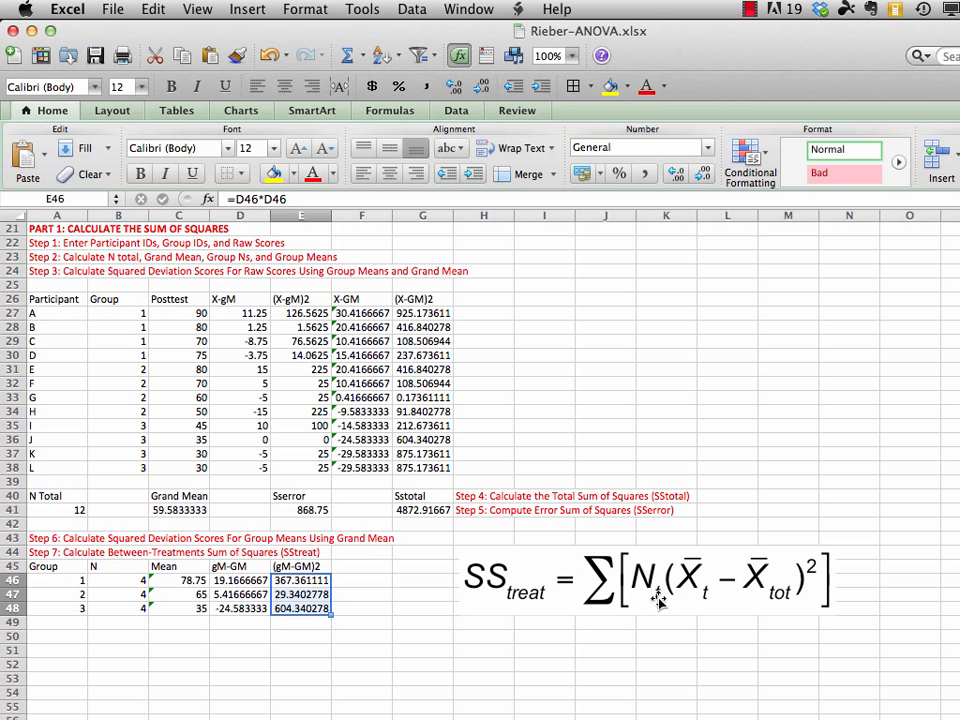
Add the header N(gM-GM)2 in cell F45 of the group summary table.
click(358, 566)
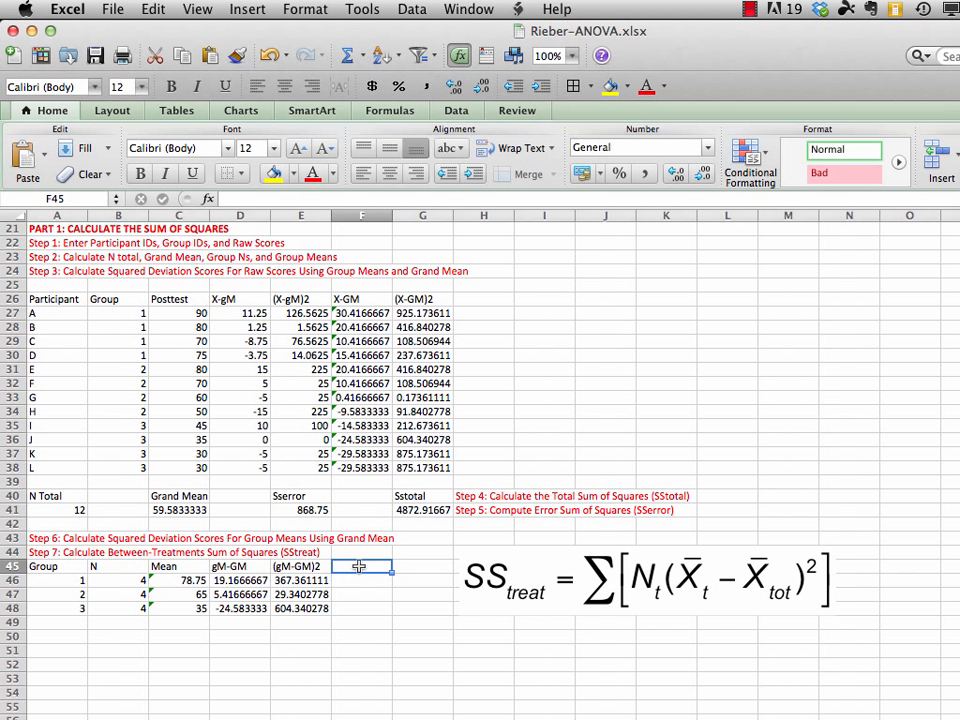
text(N()
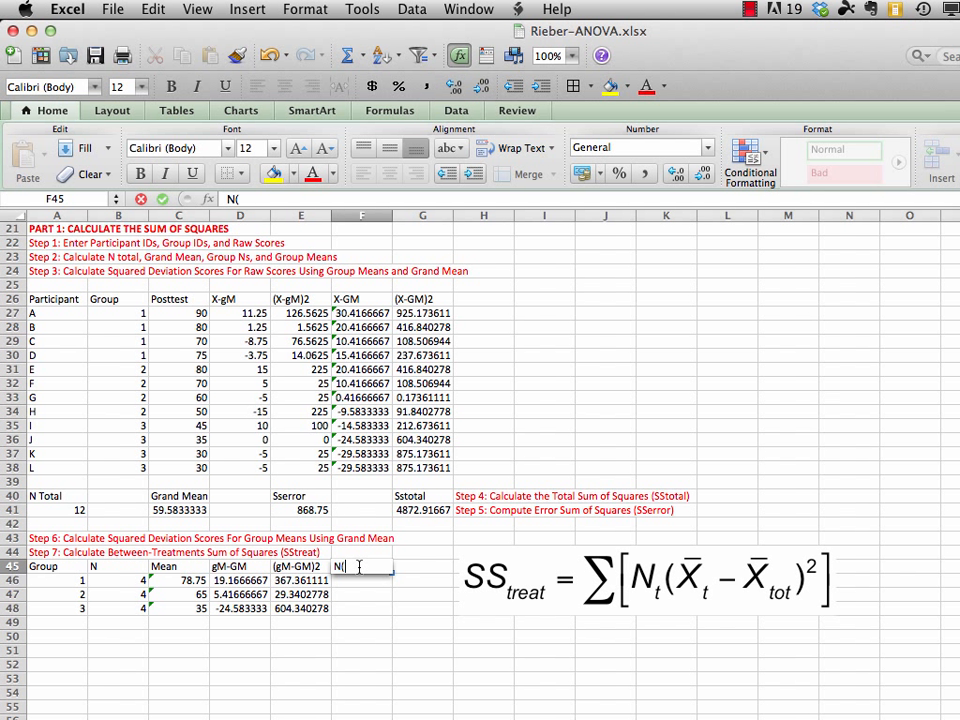
text(gM-GM)2)
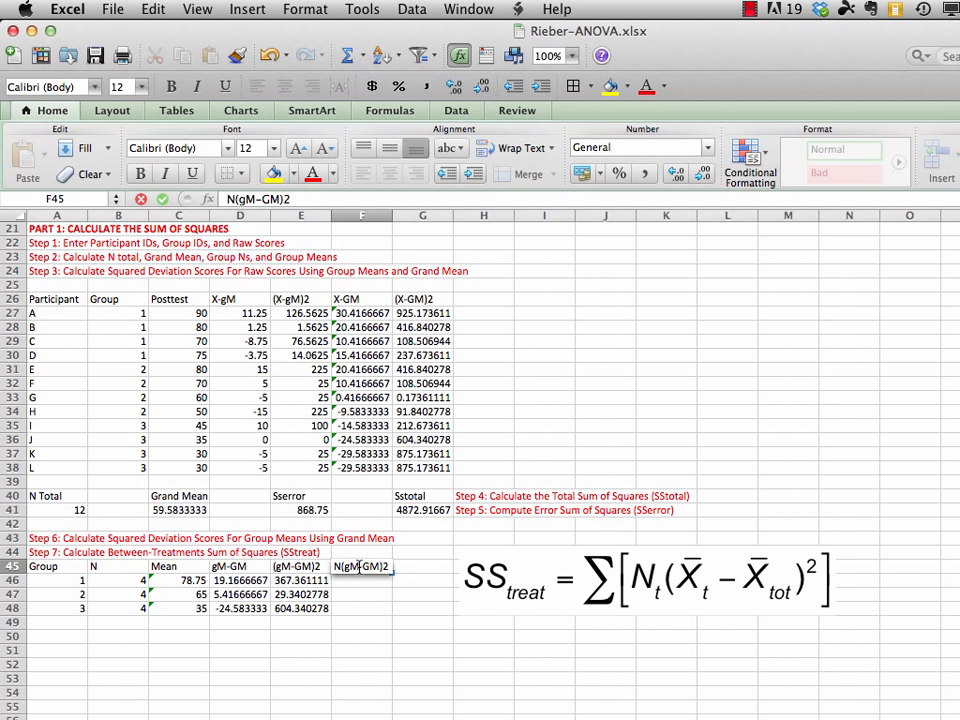
key(Return)
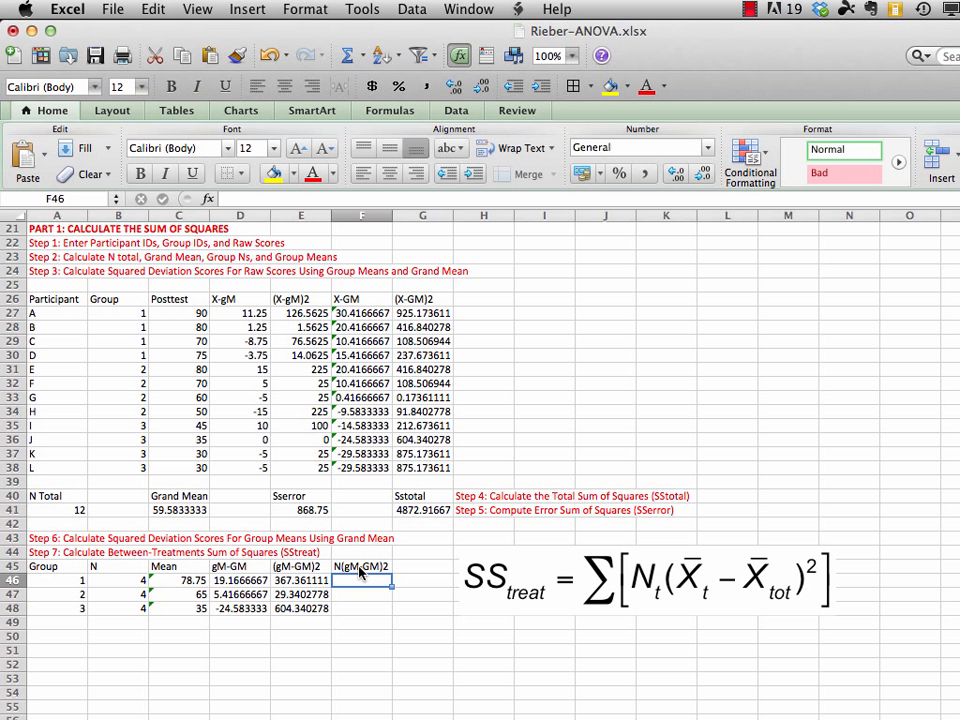
Multiply each group's N by its squared deviation with =B46*E46 in cell F46, filled down through F48.
click(130, 580)
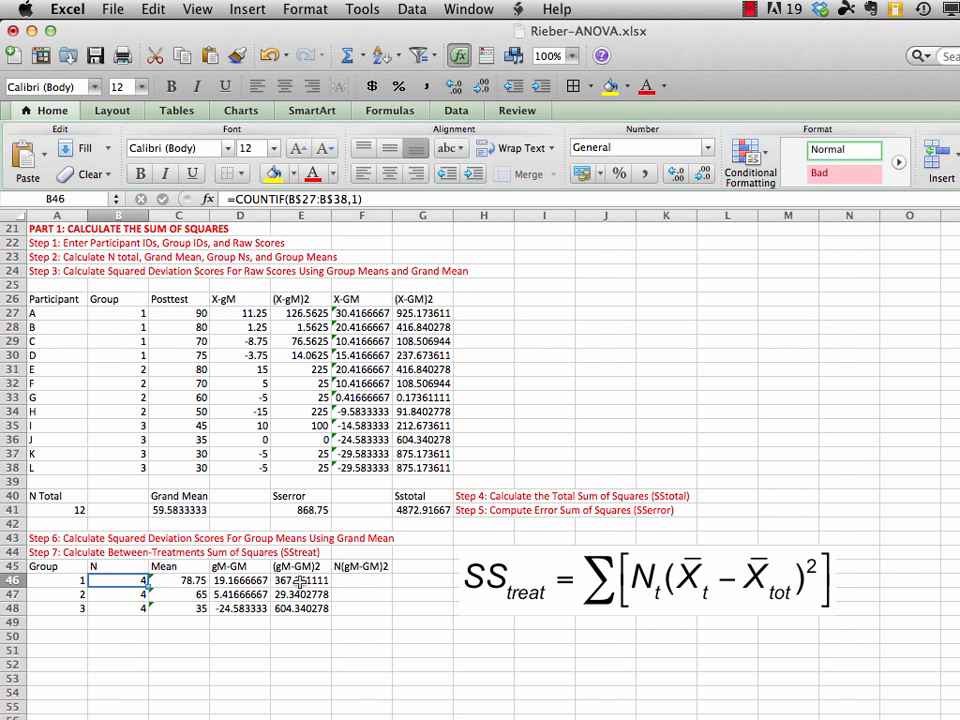
click(300, 580)
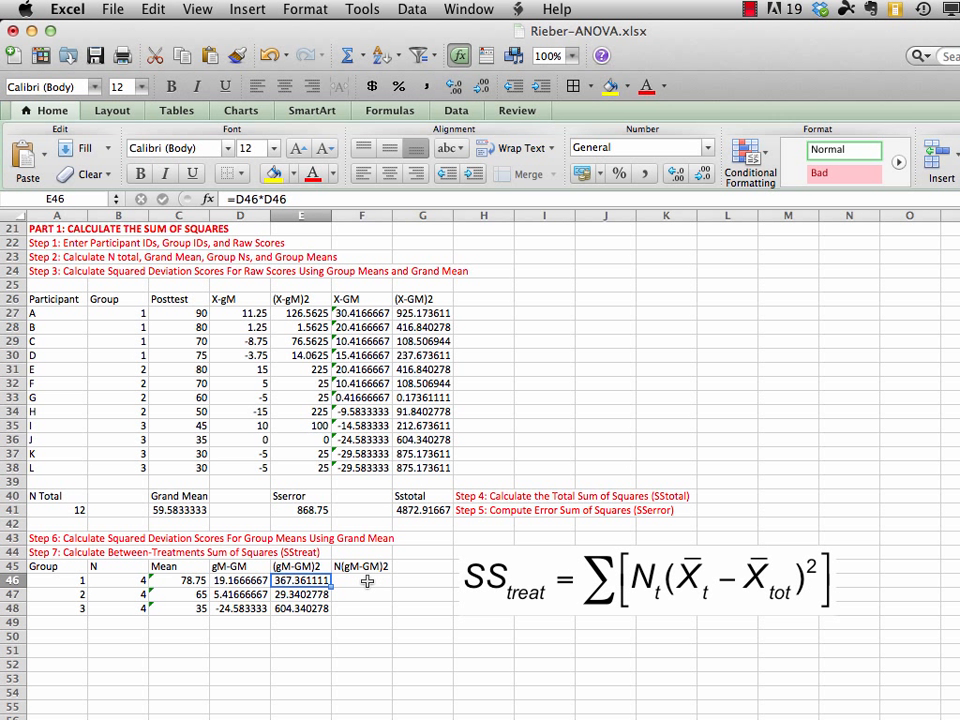
click(367, 581)
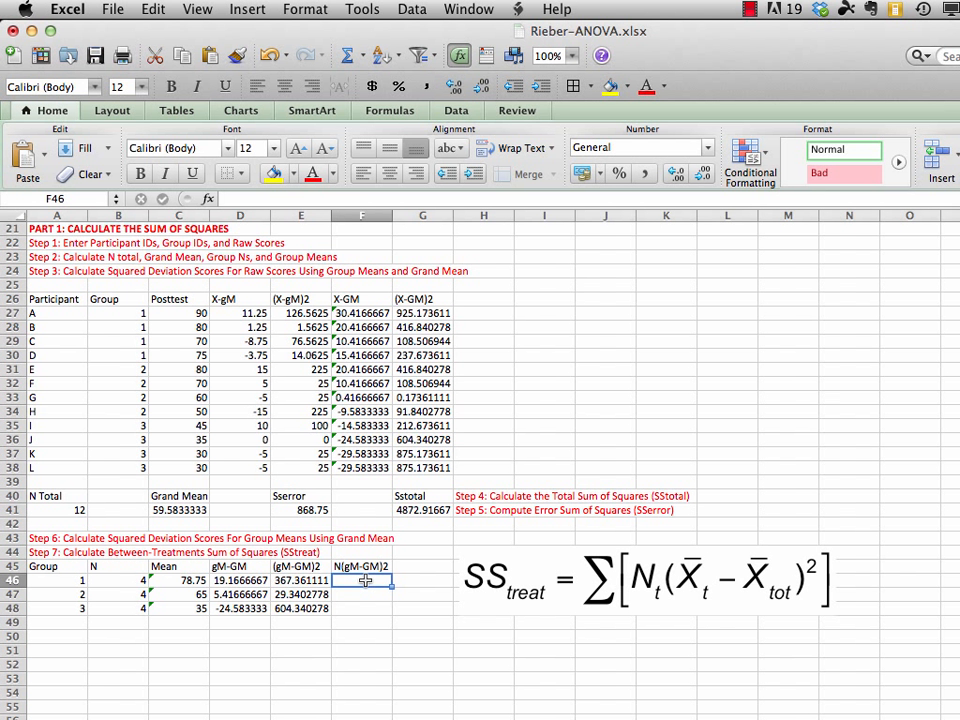
text(=)
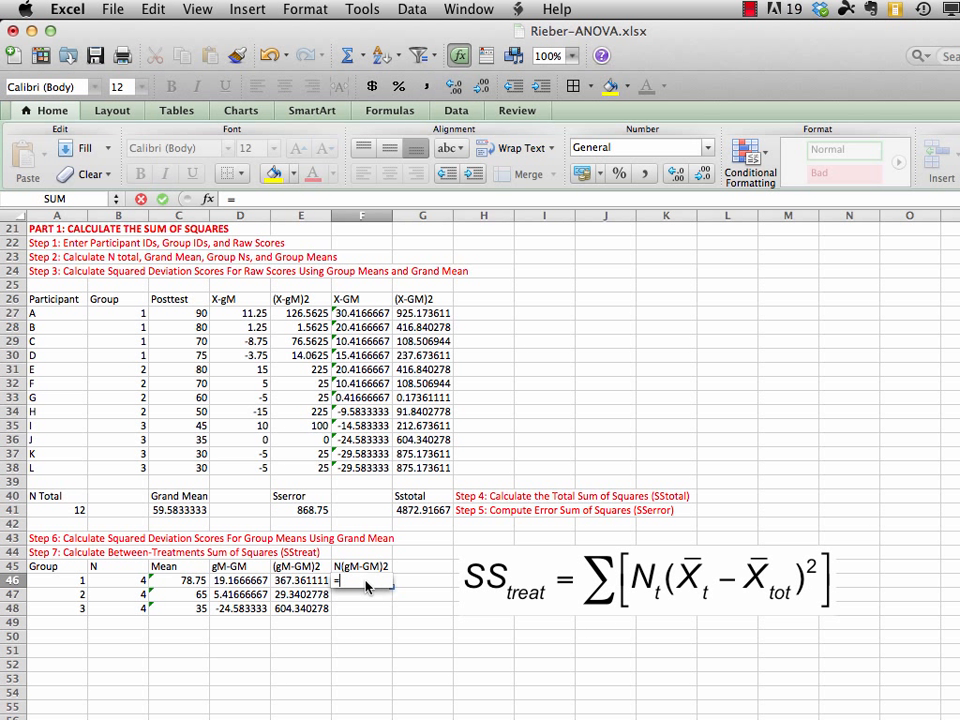
click(121, 581)
text(*)
click(303, 580)
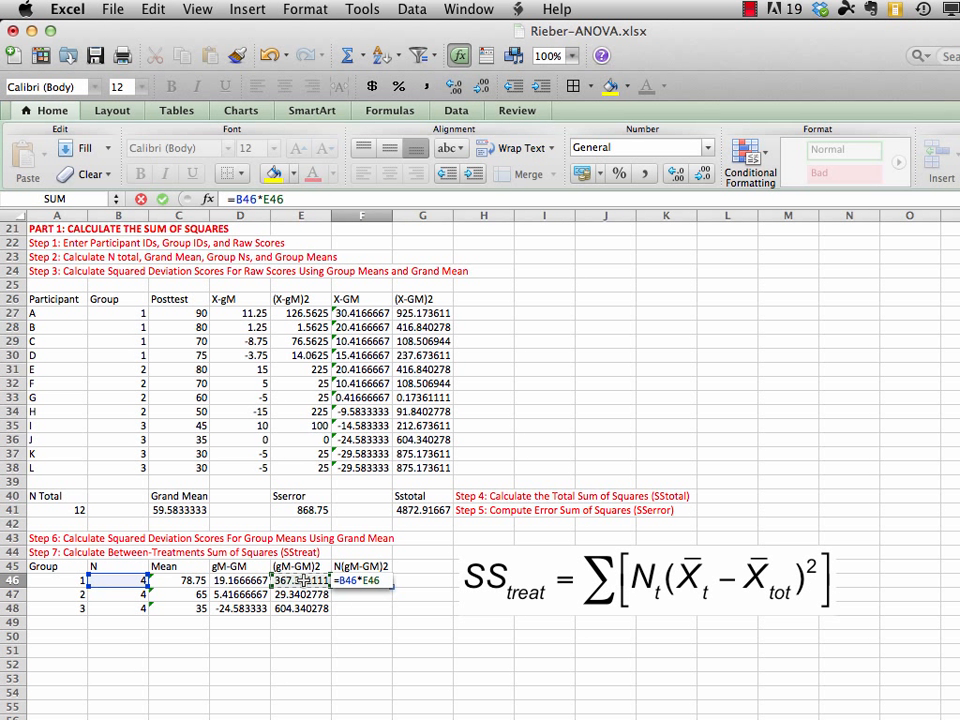
key(Return)
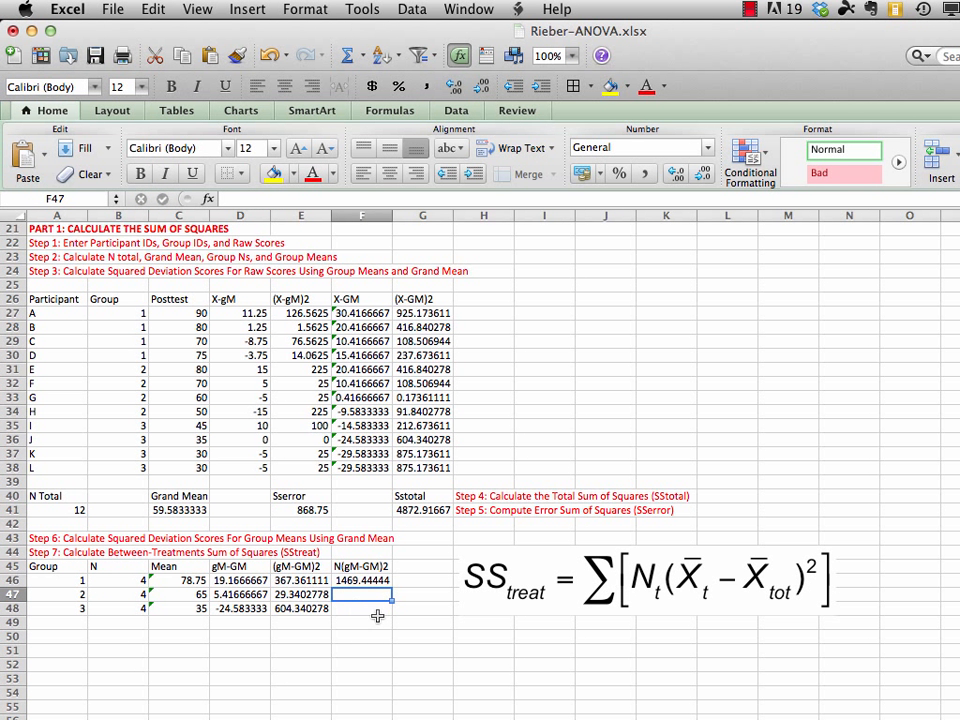
click(370, 580)
drag(370, 580, 378, 606)
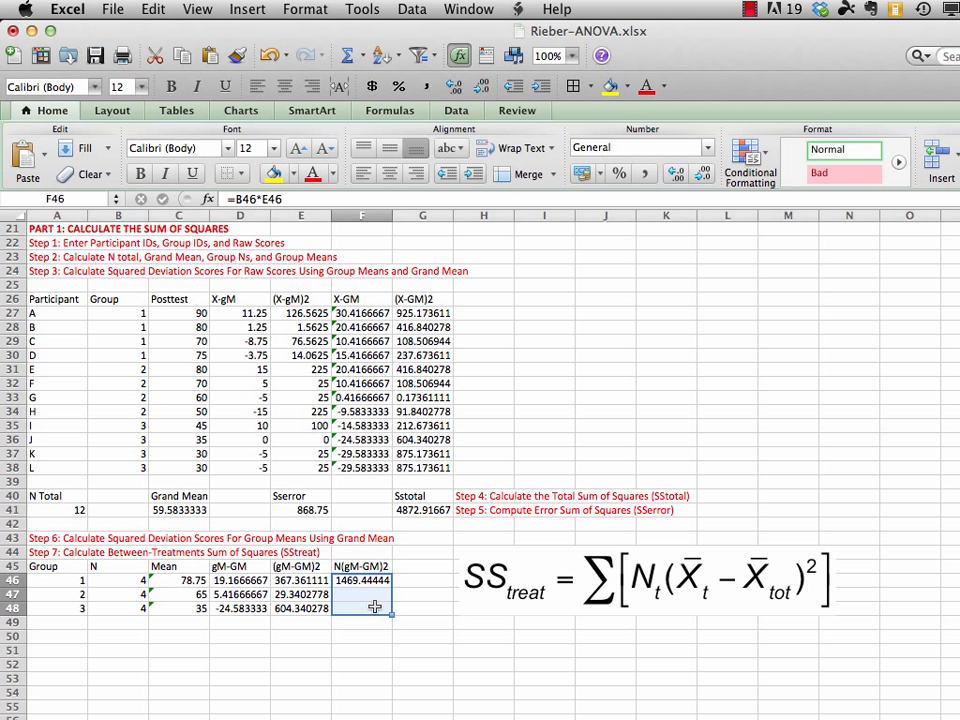
click(152, 9)
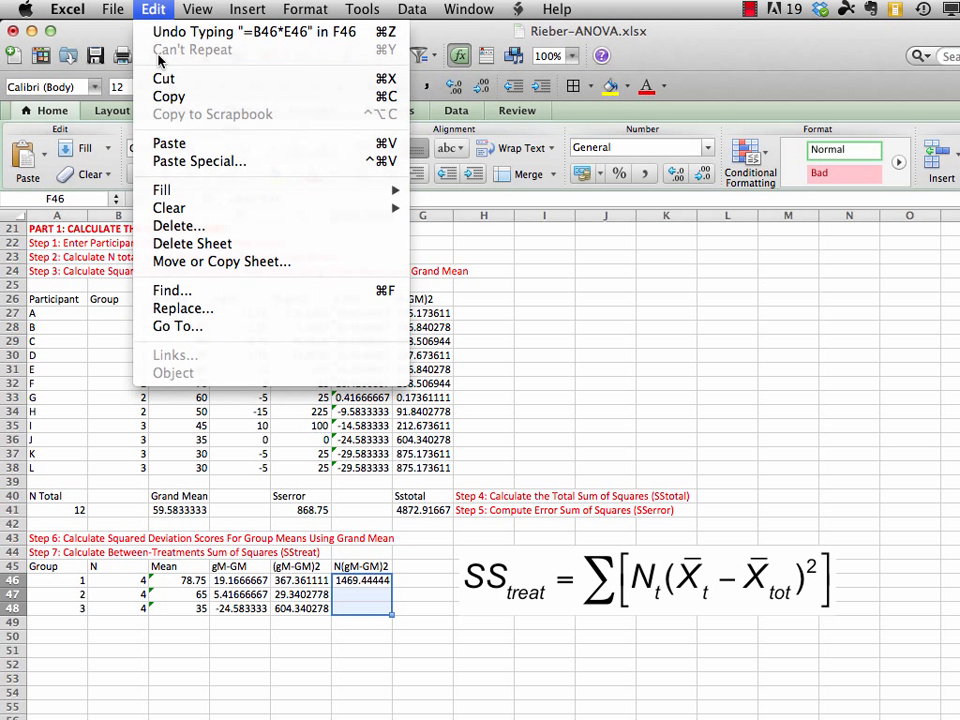
mouse_move(347, 191)
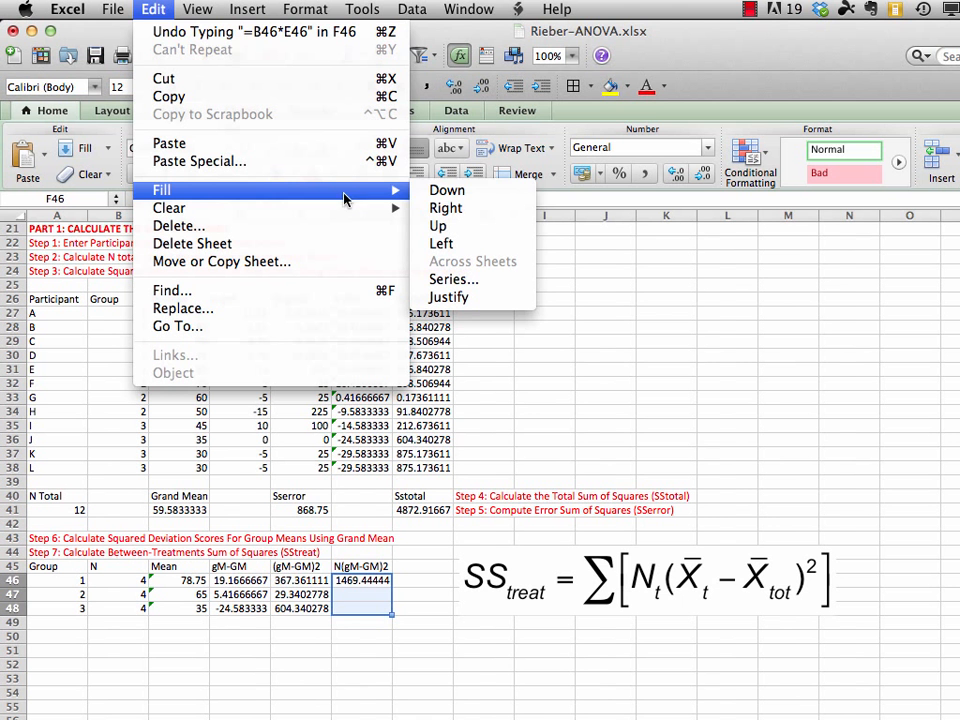
click(447, 191)
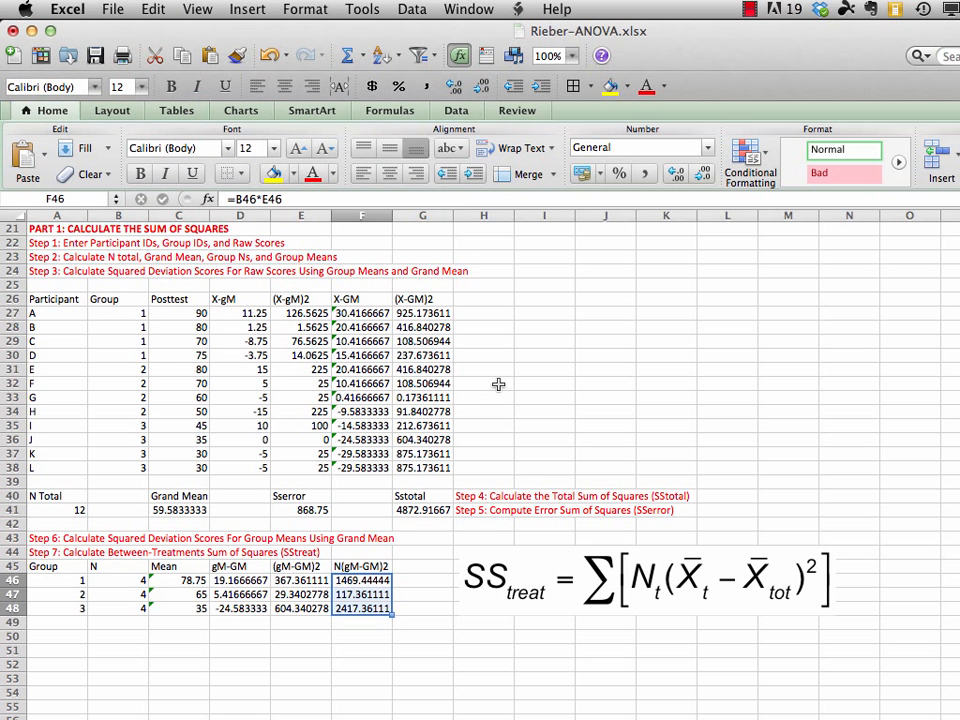
Enter the label SStreat in cell F50, below the N(gM-GM)2 column.
click(360, 638)
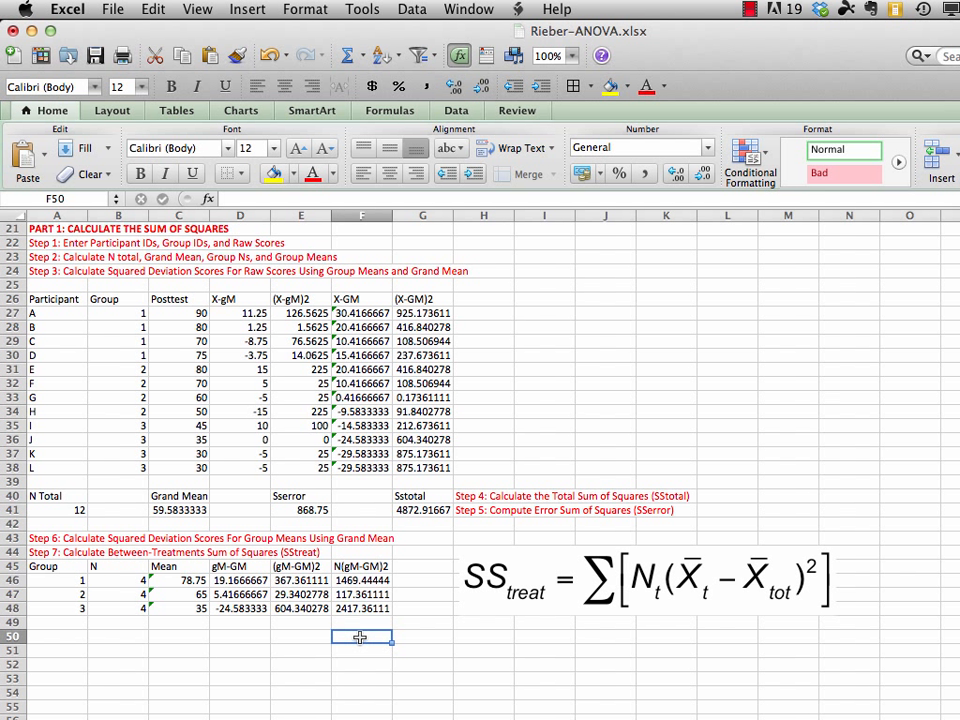
text(SStreat)
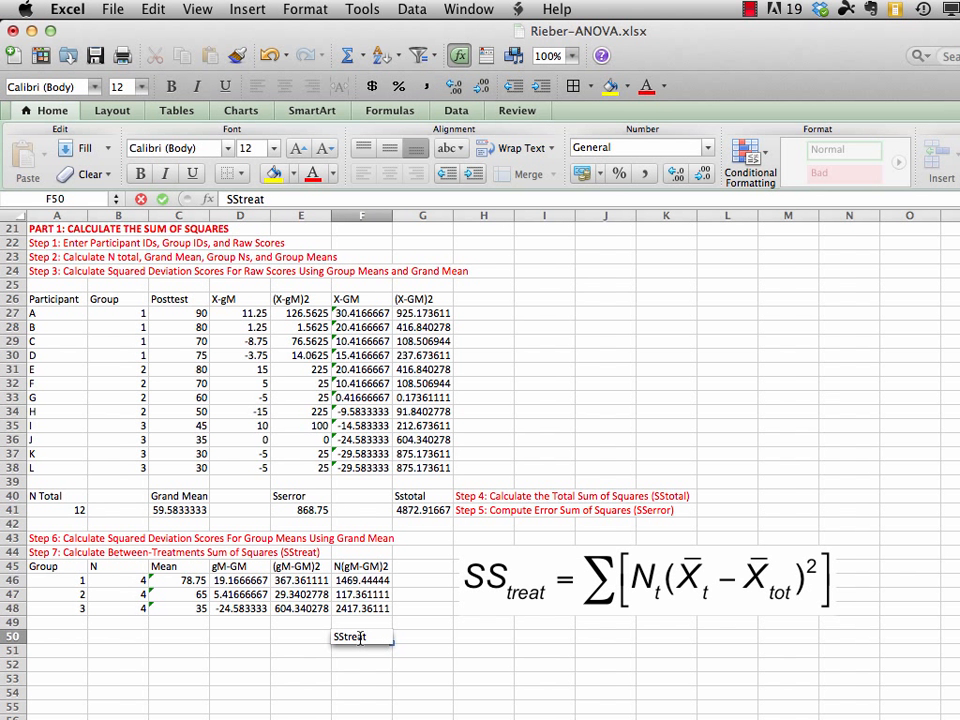
key(Return)
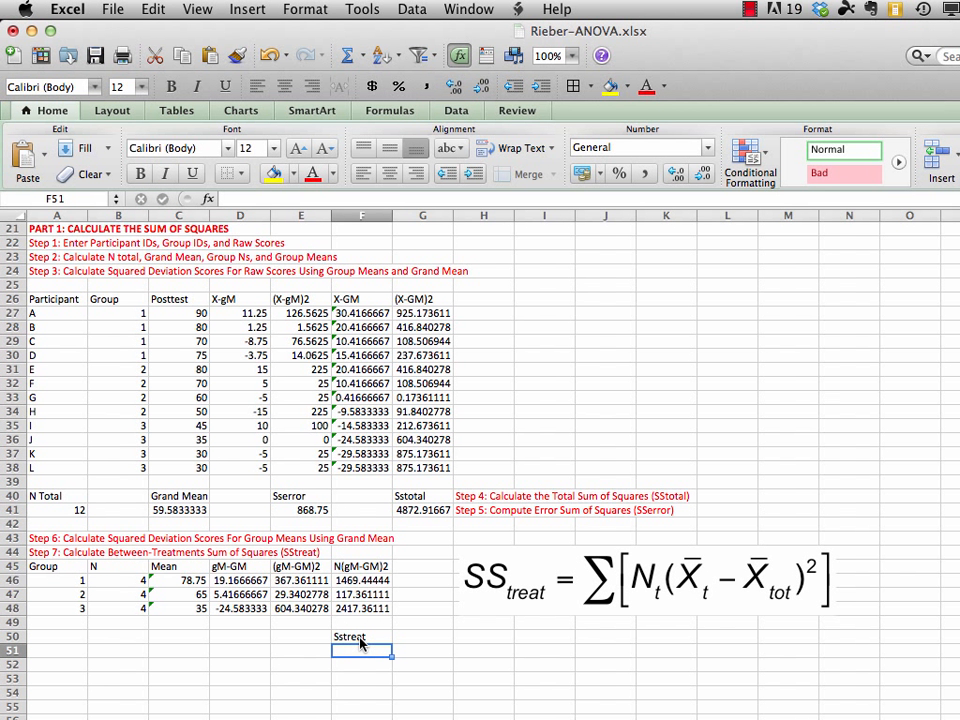
Calculate the between-treatments sum of squares in cell F51 with =SUM(F46:F48), and save the workbook.
text(=)
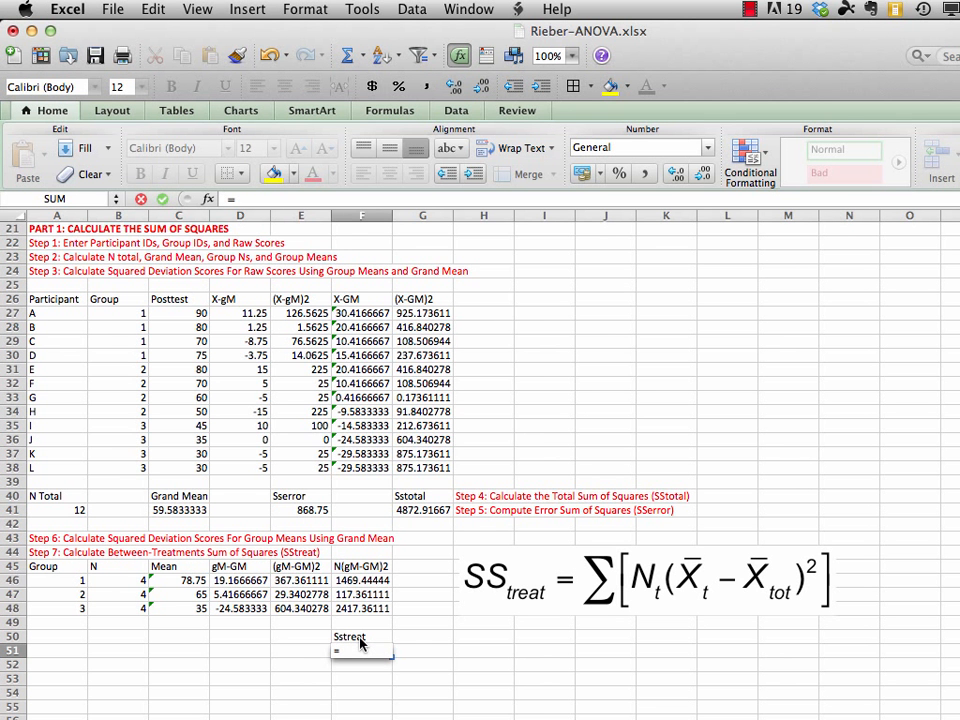
text(sum()
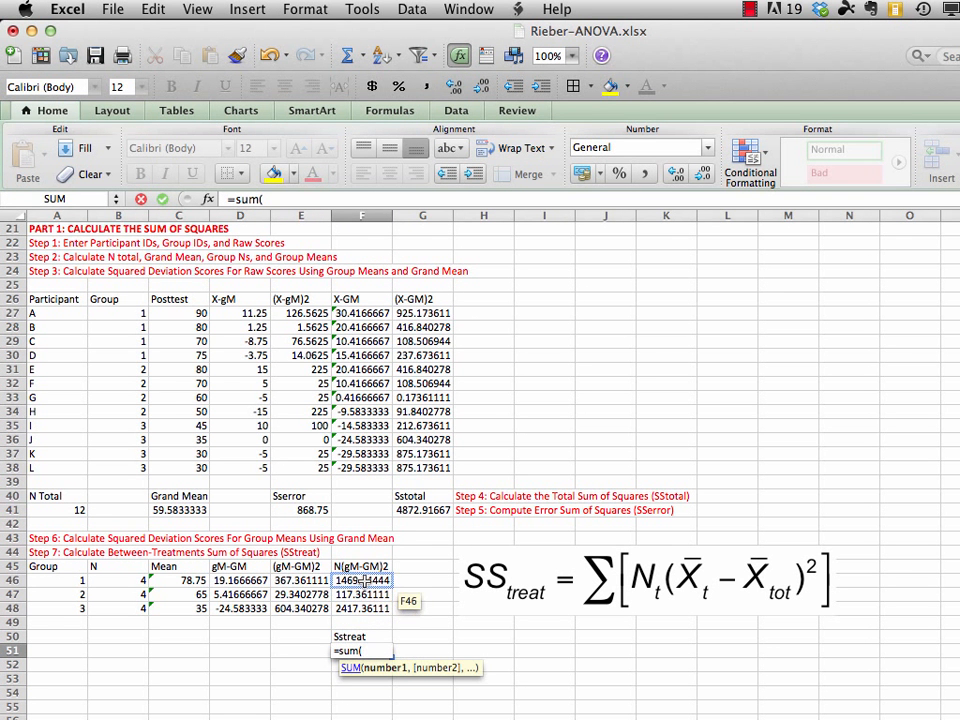
drag(362, 581, 367, 611)
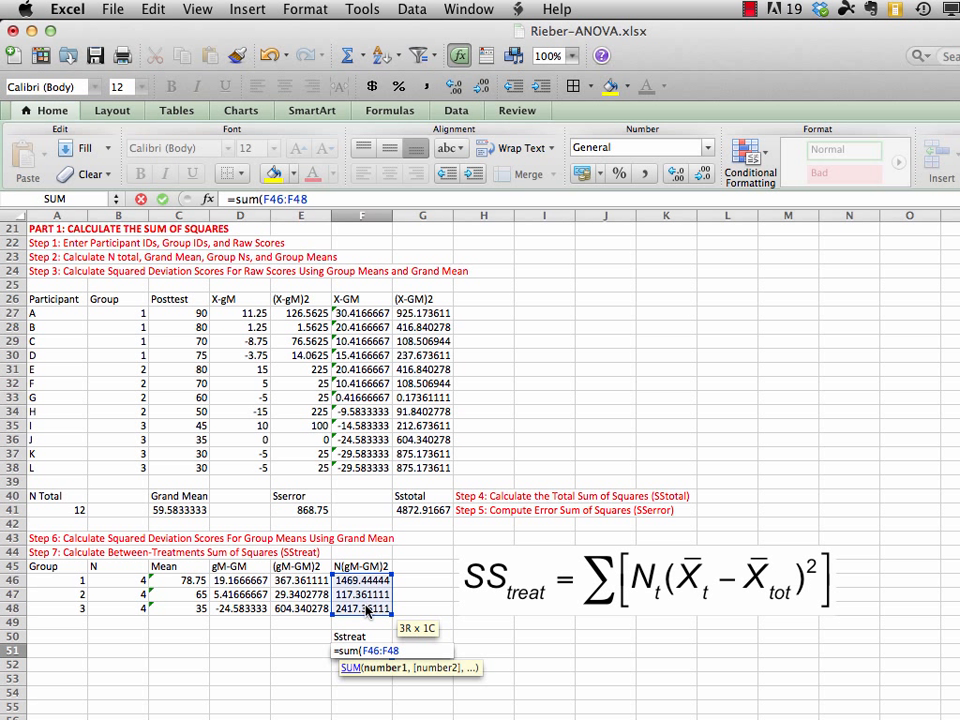
text())
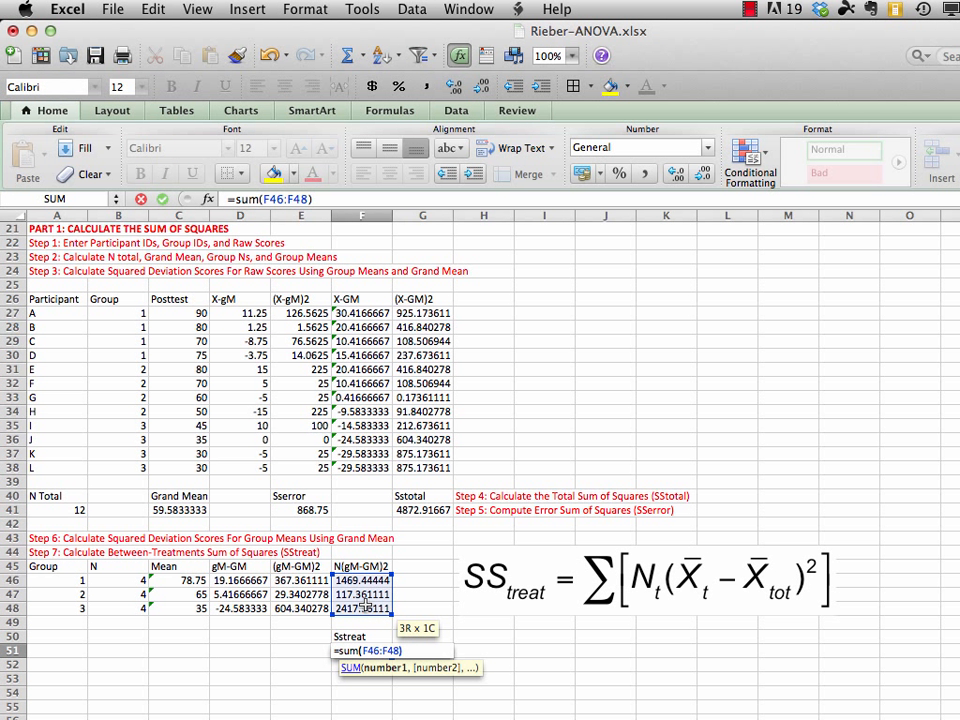
key(Return)
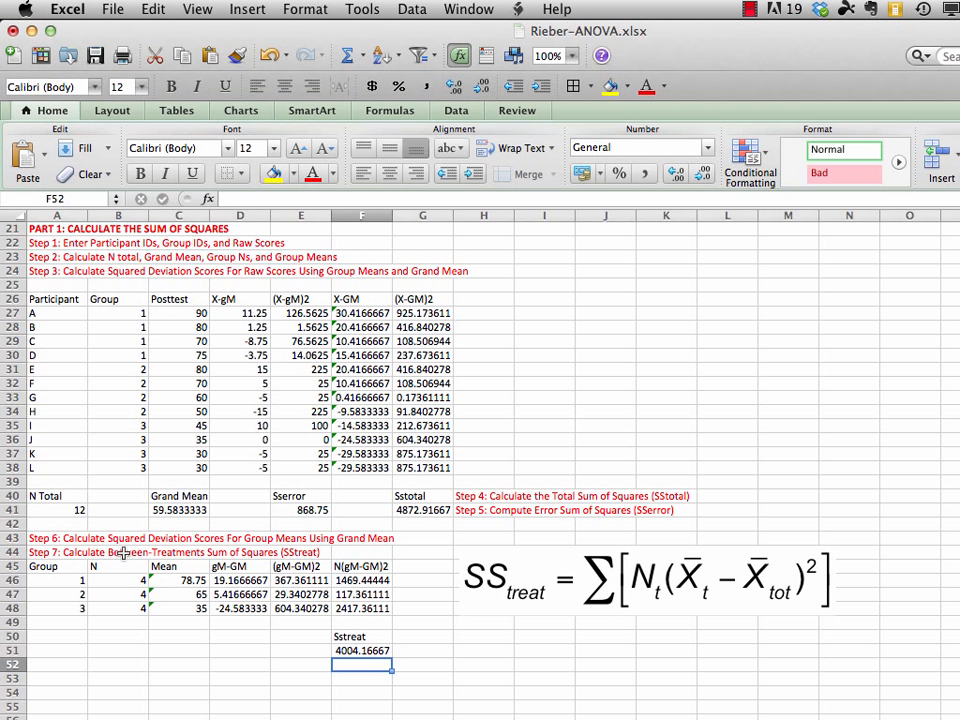
click(113, 9)
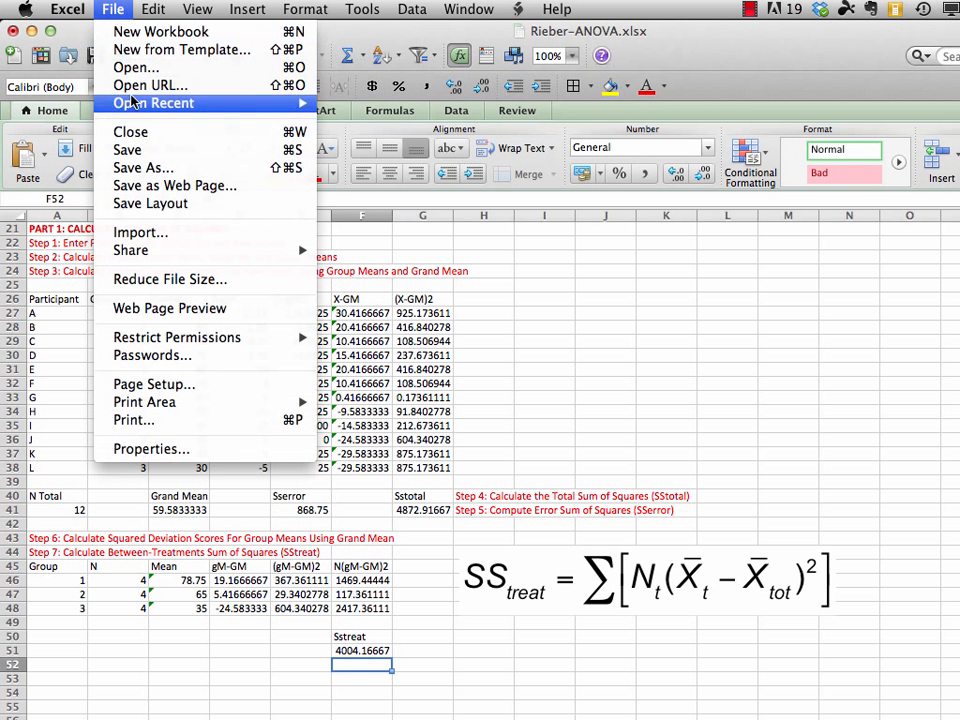
click(150, 150)
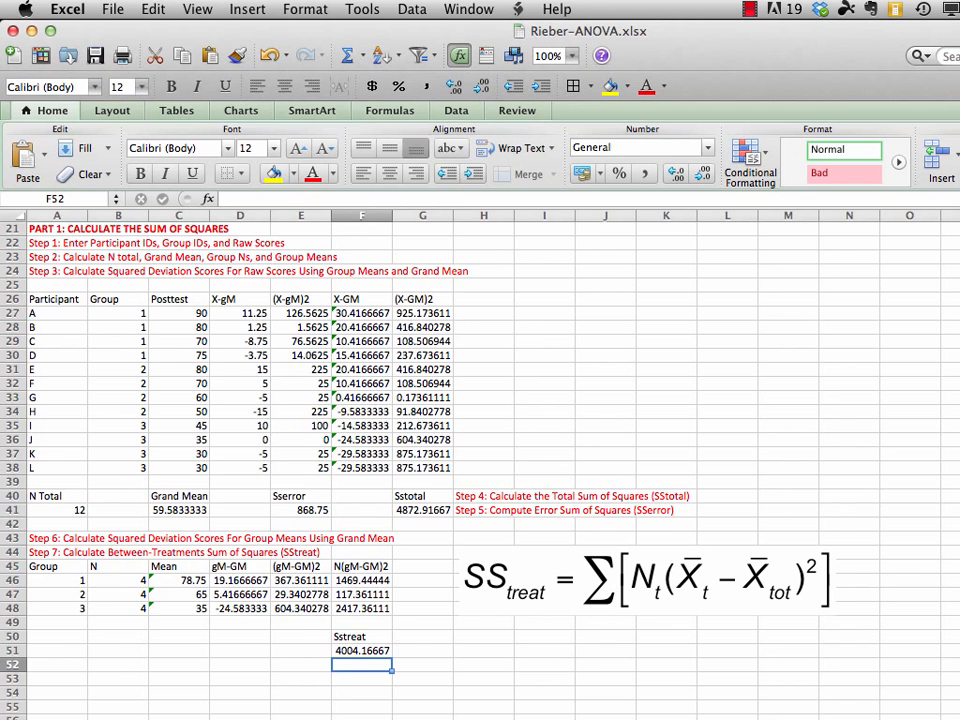
Move the Step 8 heading about checking SStot = SStreat + SSerror from cell A9 to cell A52.
scroll(480, 450, up, 10)
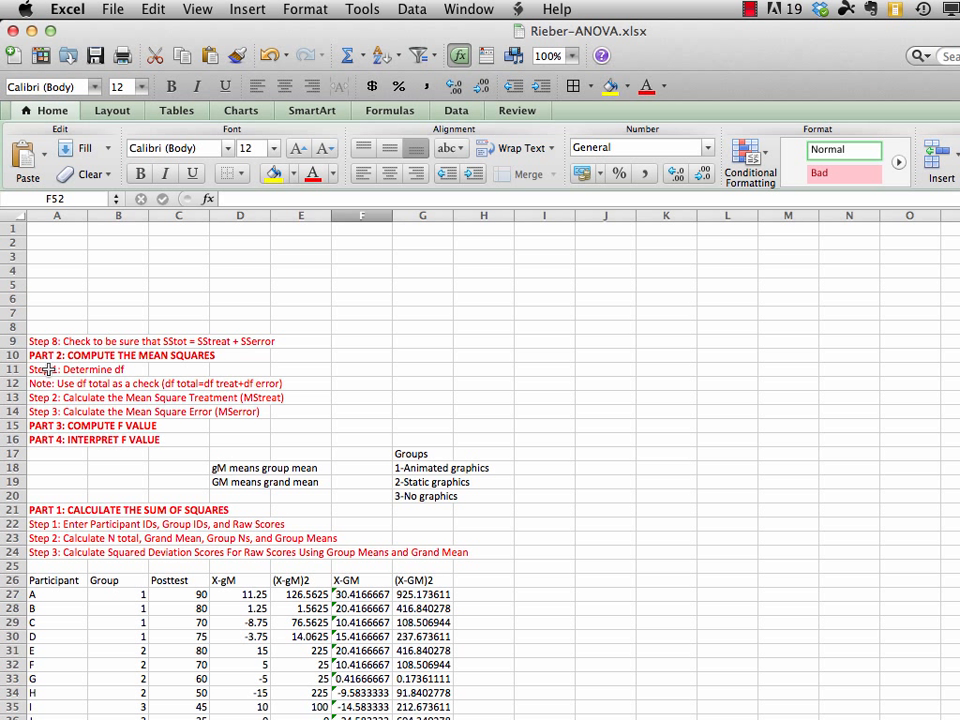
click(40, 341)
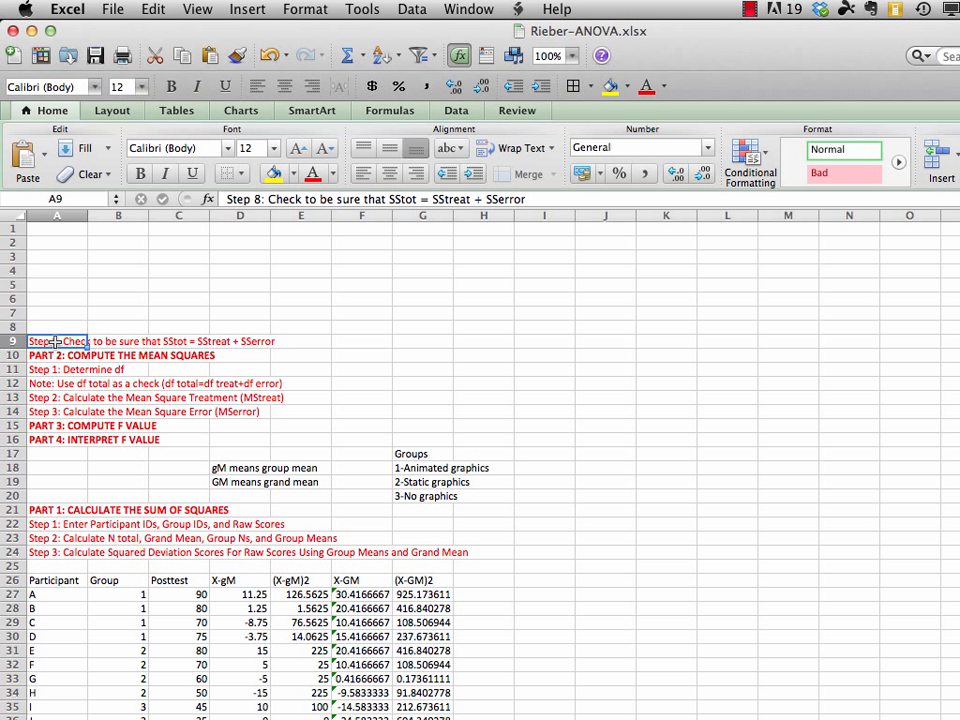
click(152, 9)
click(166, 79)
scroll(480, 450, down, 1)
scroll(480, 450, down, 7)
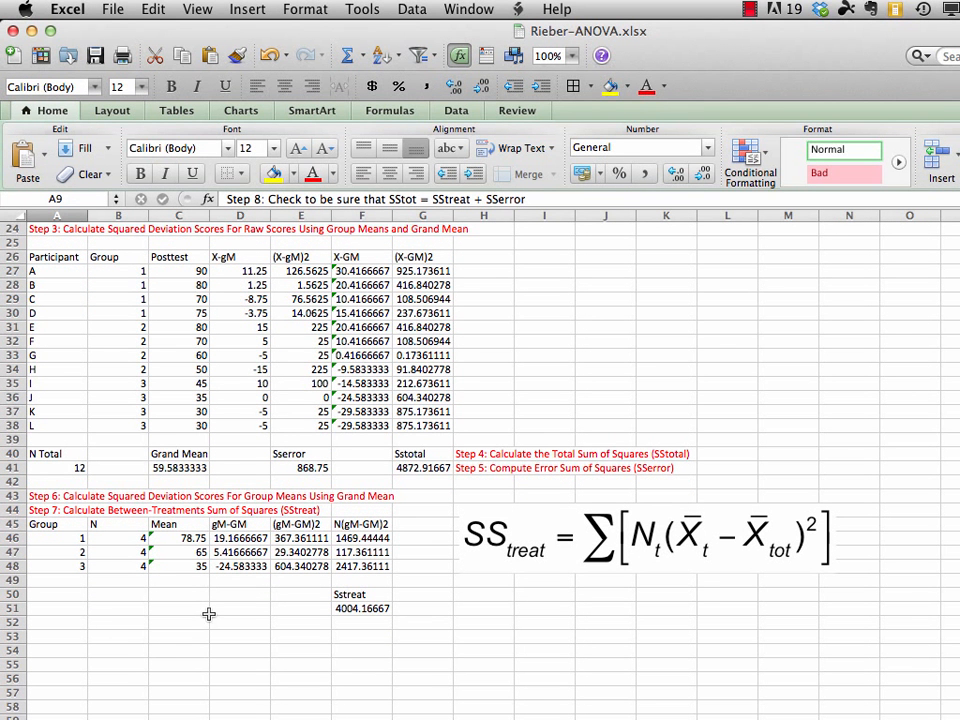
click(52, 622)
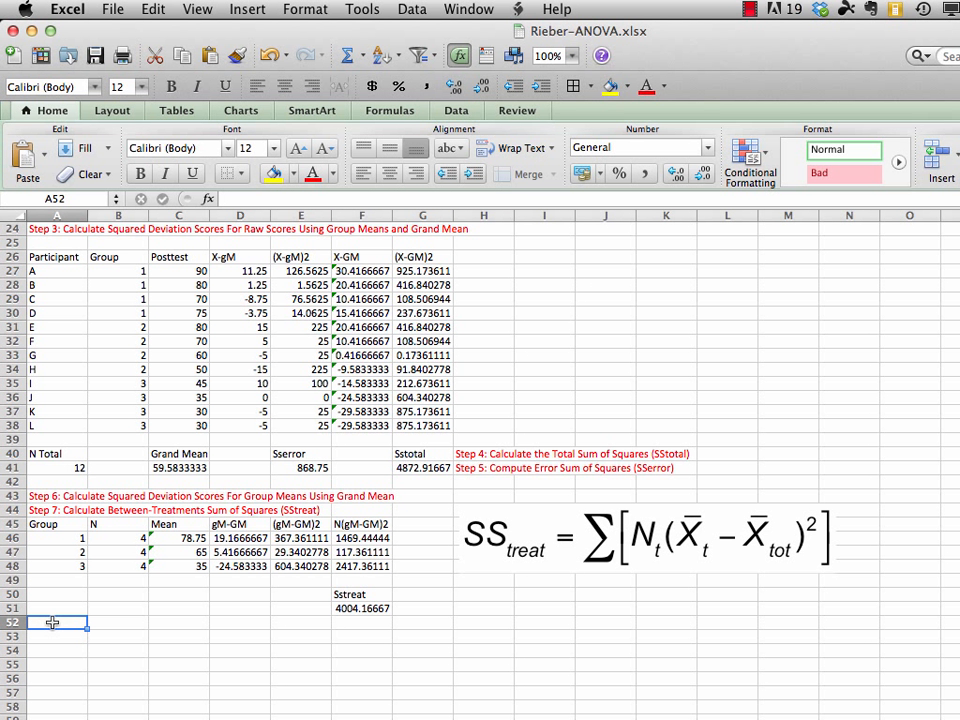
click(150, 9)
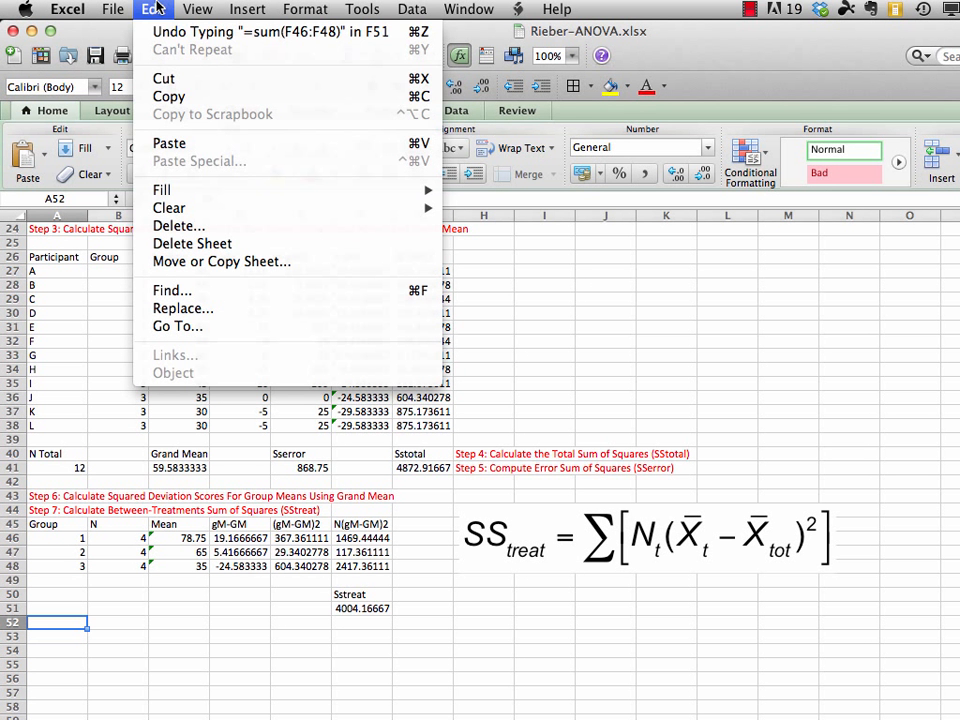
click(169, 144)
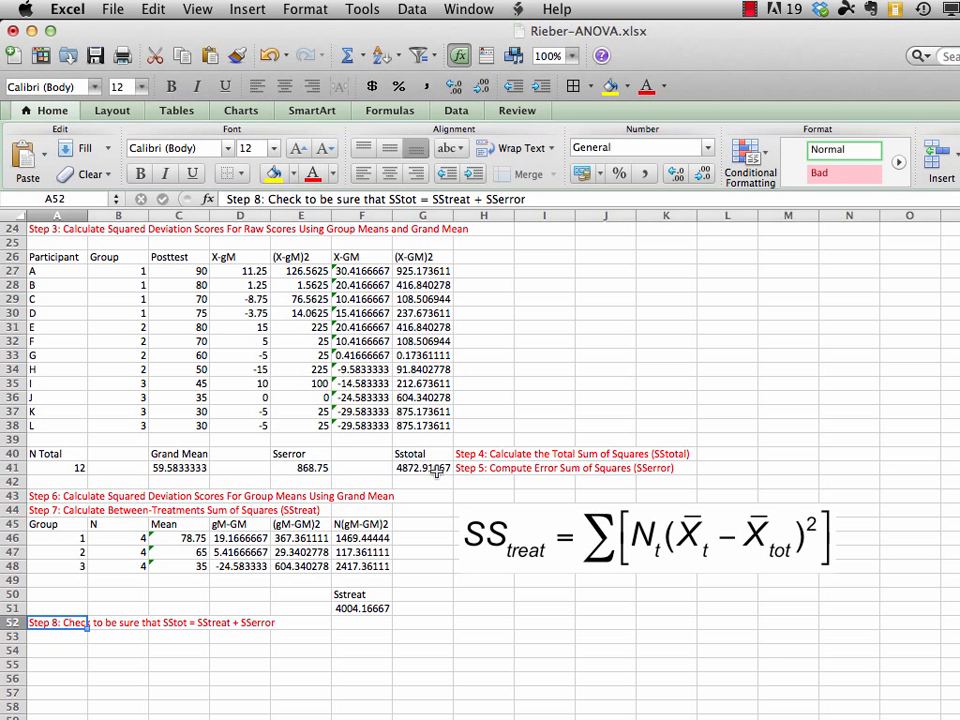
Add SStreat and SSerror with =F51+E41 in cell A53, and compare the result with SStotal in G41.
click(55, 636)
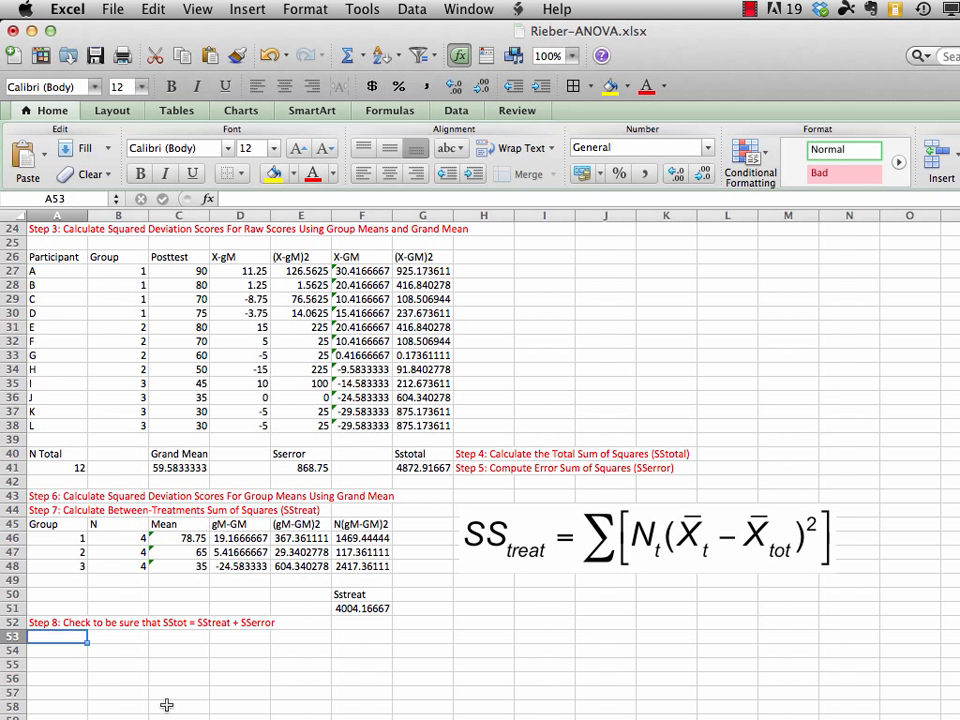
text(=)
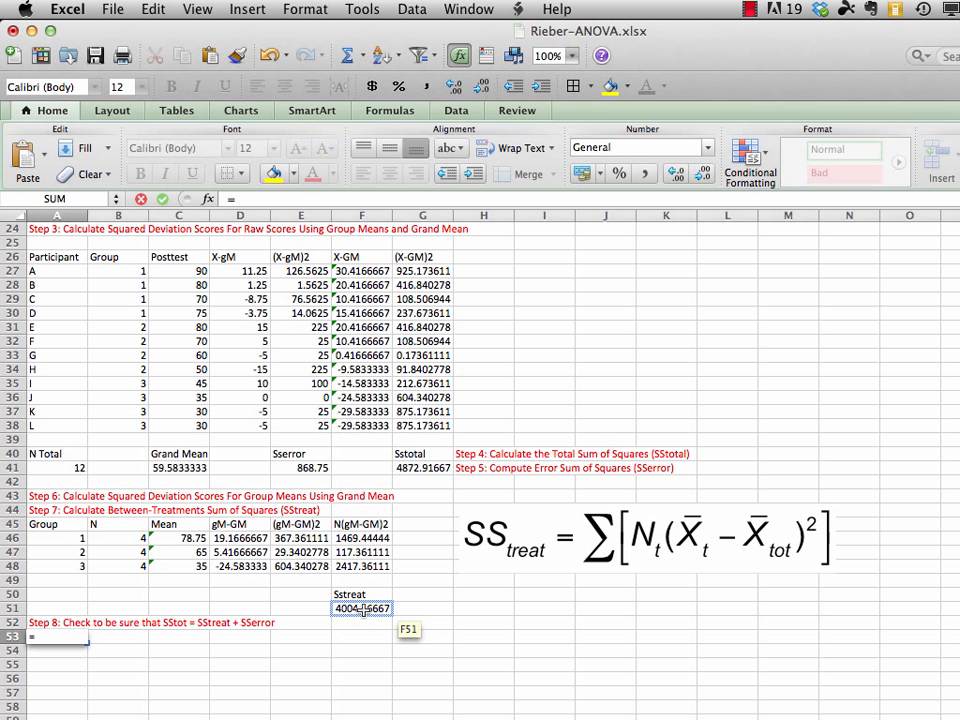
click(363, 609)
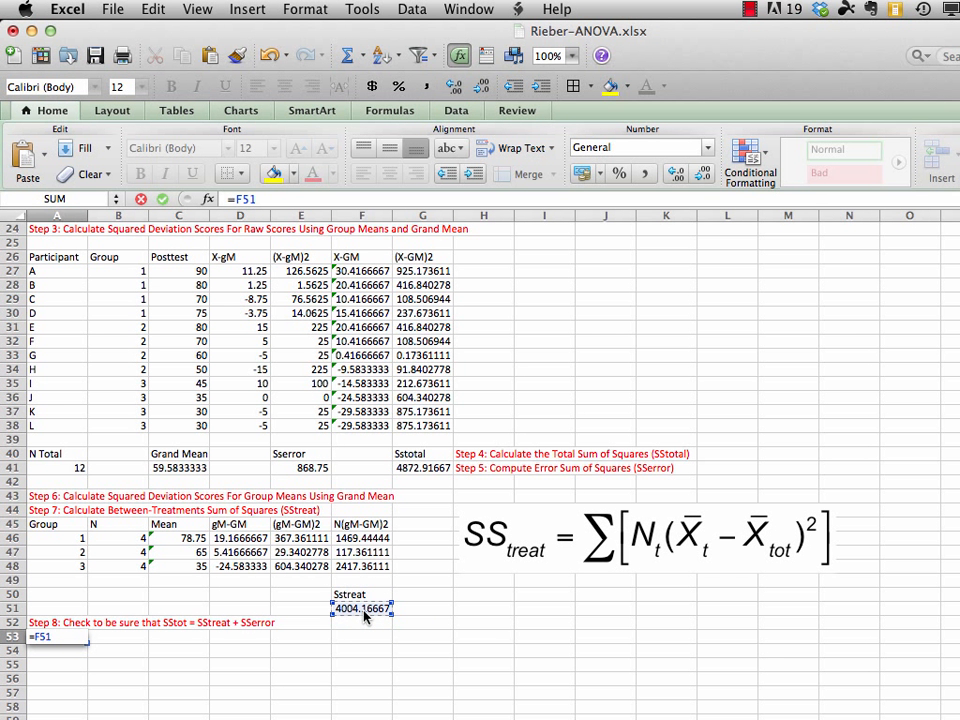
text(+)
click(301, 467)
key(Return)
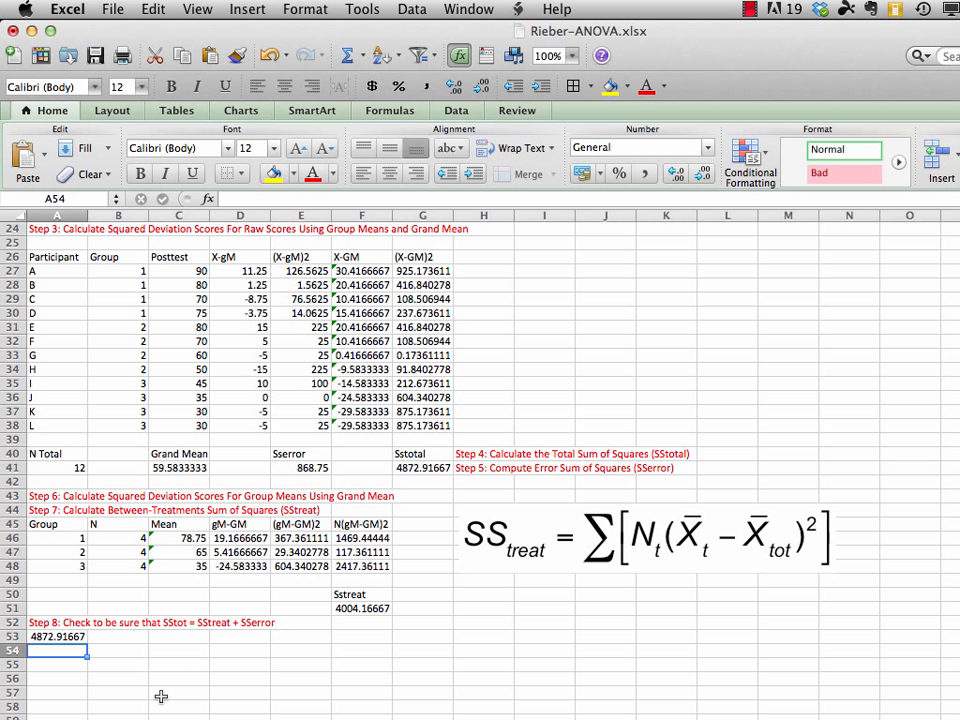
click(45, 638)
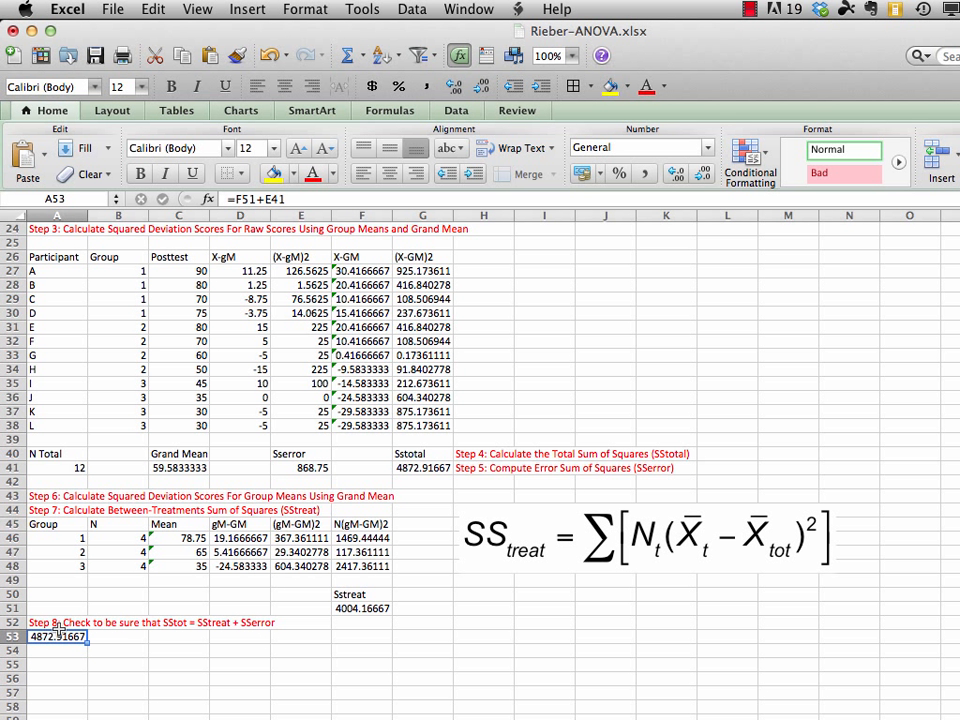
click(405, 467)
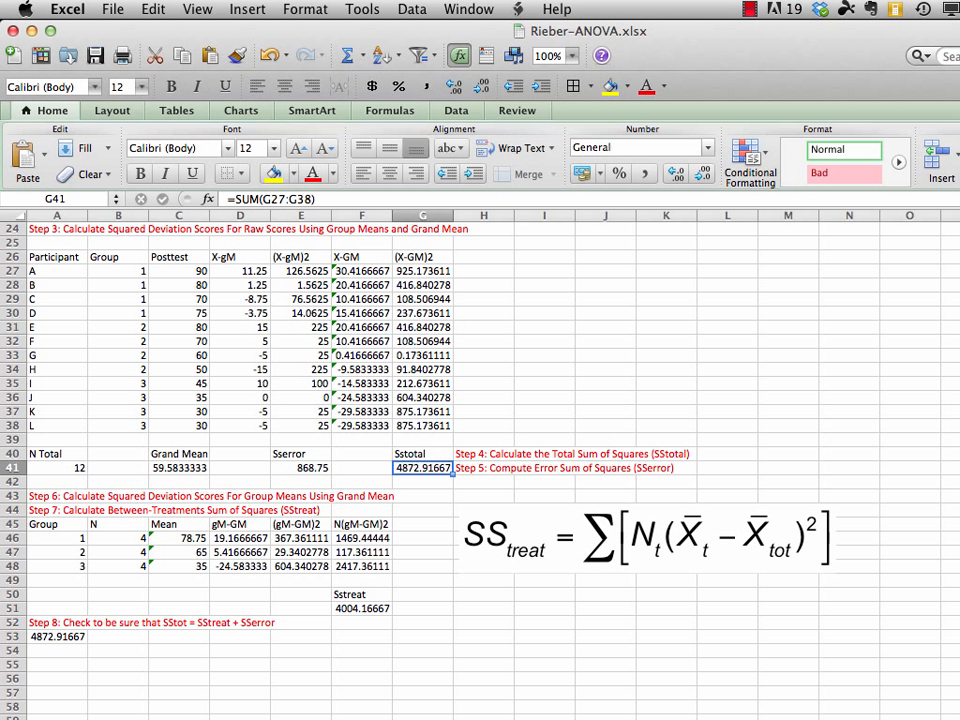
Move the Part 2 heading, its Step 1 line and the df total note from A10:A12 to A56:A58.
scroll(480, 450, up, 8)
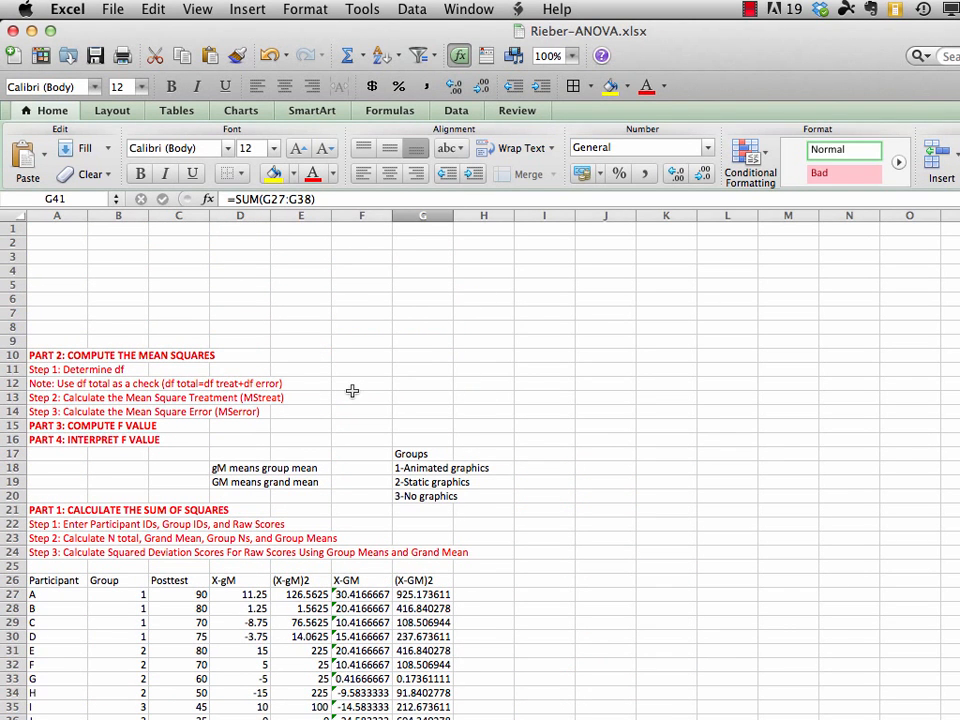
key(super+v)
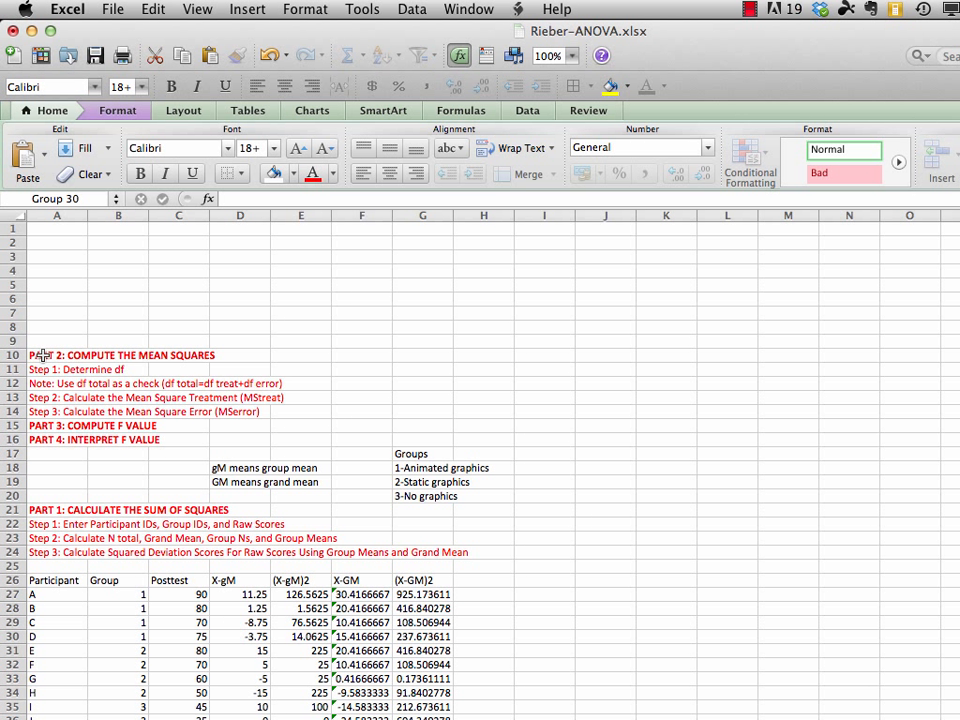
drag(42, 355, 40, 383)
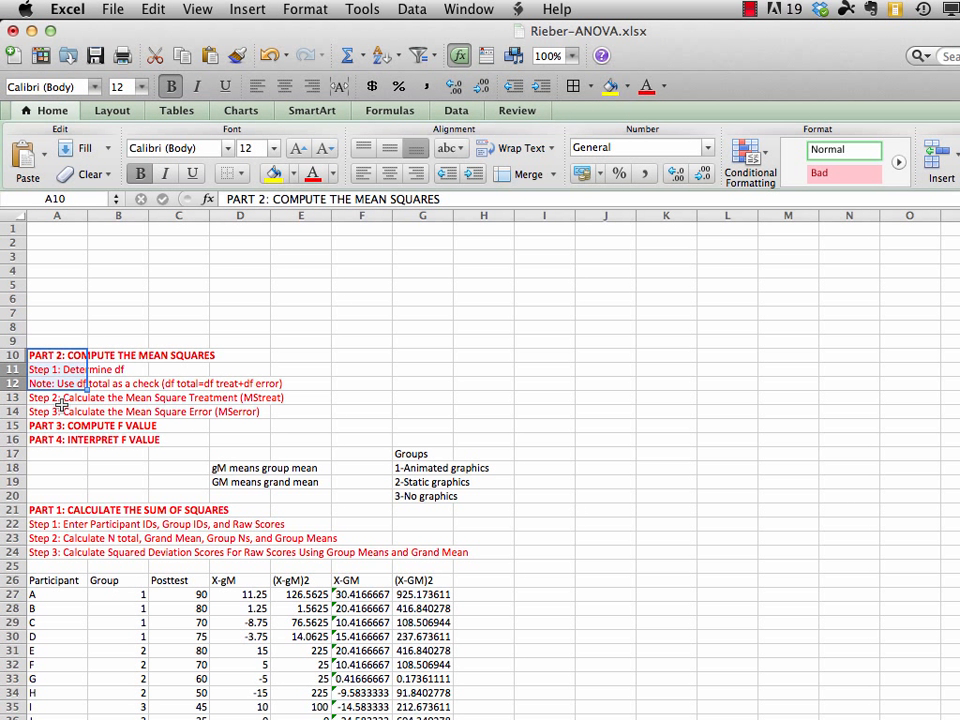
click(153, 10)
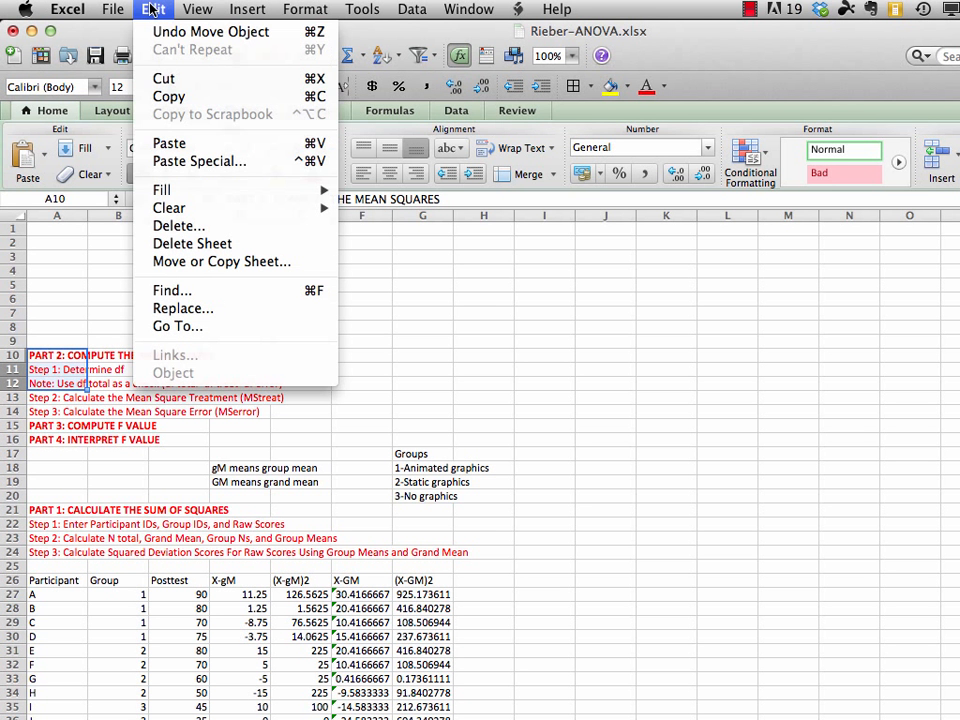
click(165, 78)
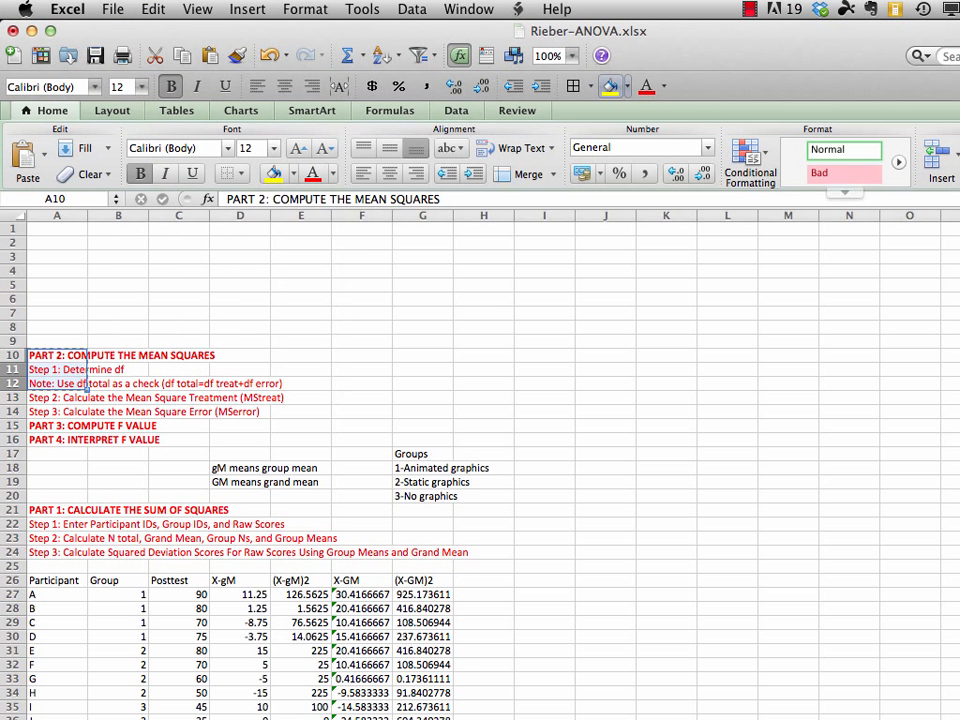
scroll(480, 460, down, 3)
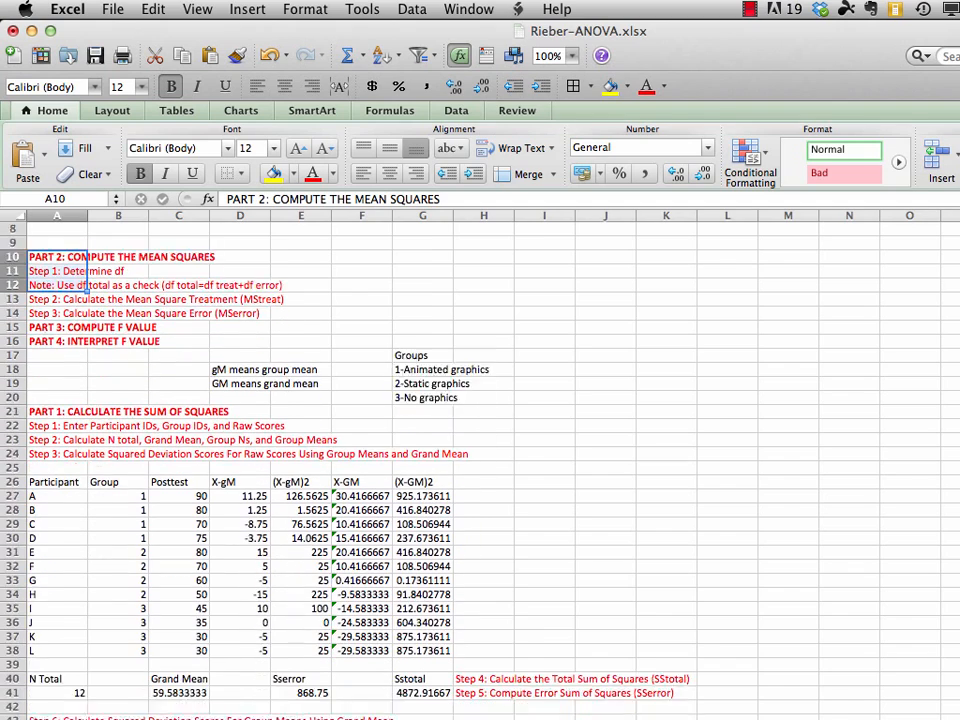
scroll(480, 460, down, 6)
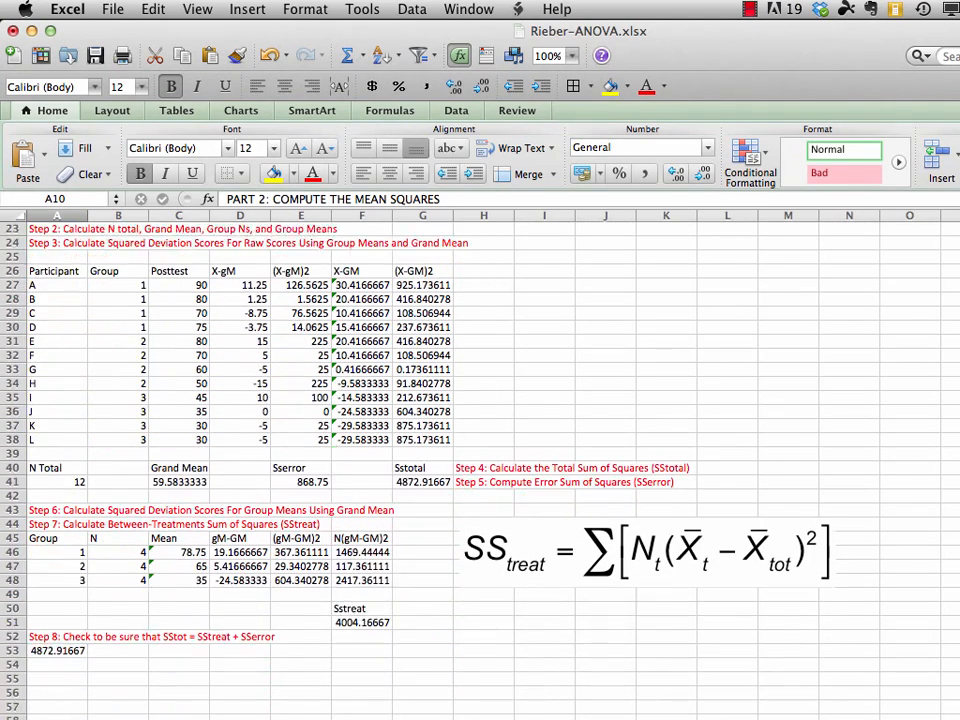
scroll(480, 460, down, 3)
click(957, 566)
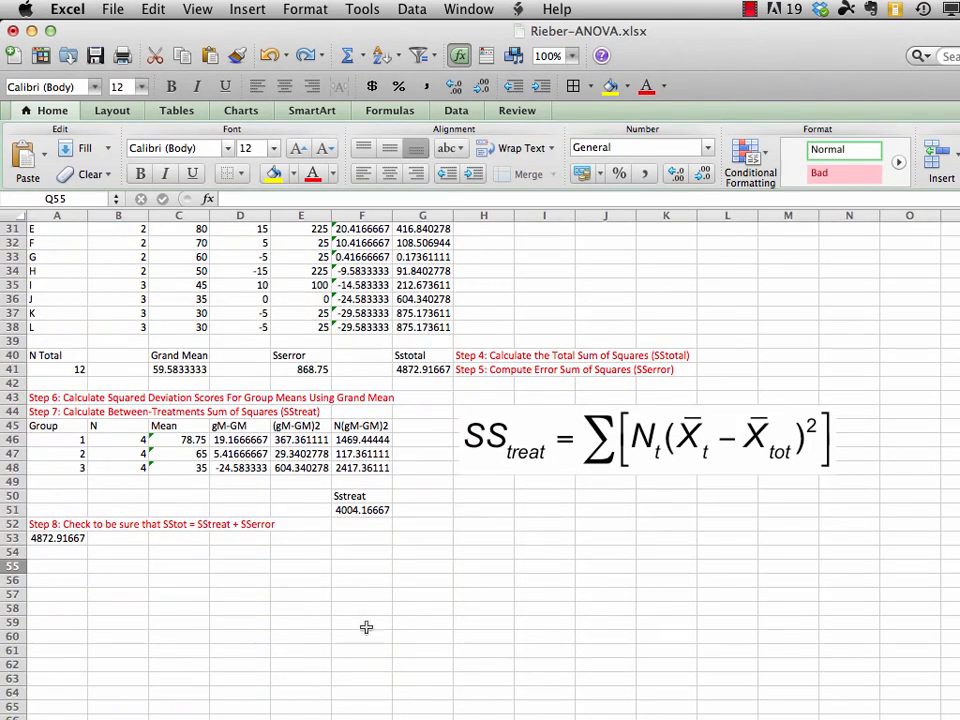
click(60, 581)
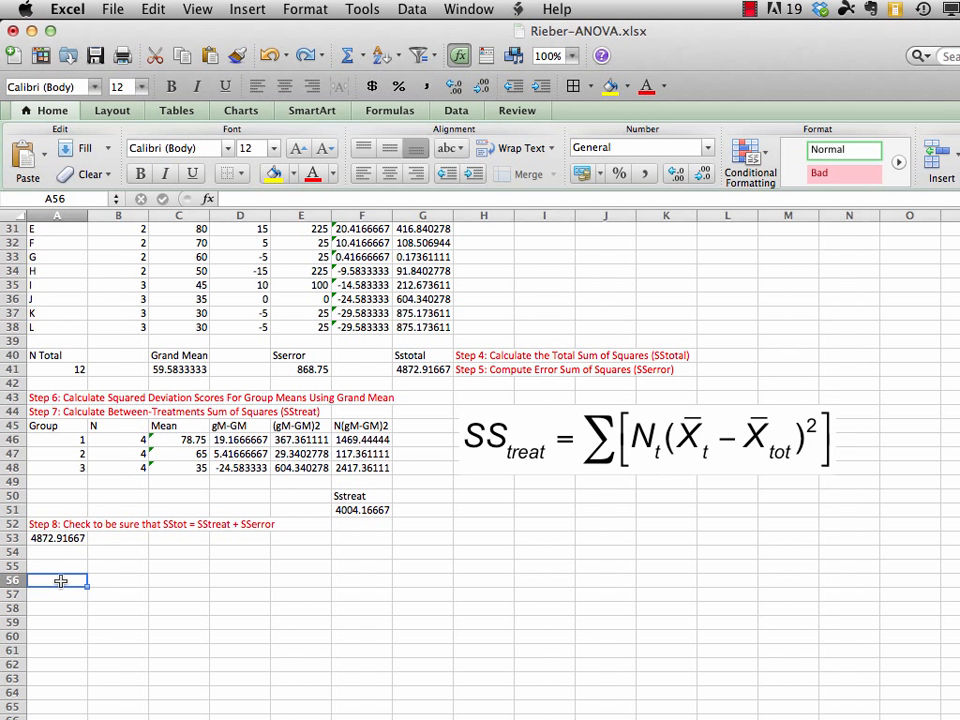
click(152, 10)
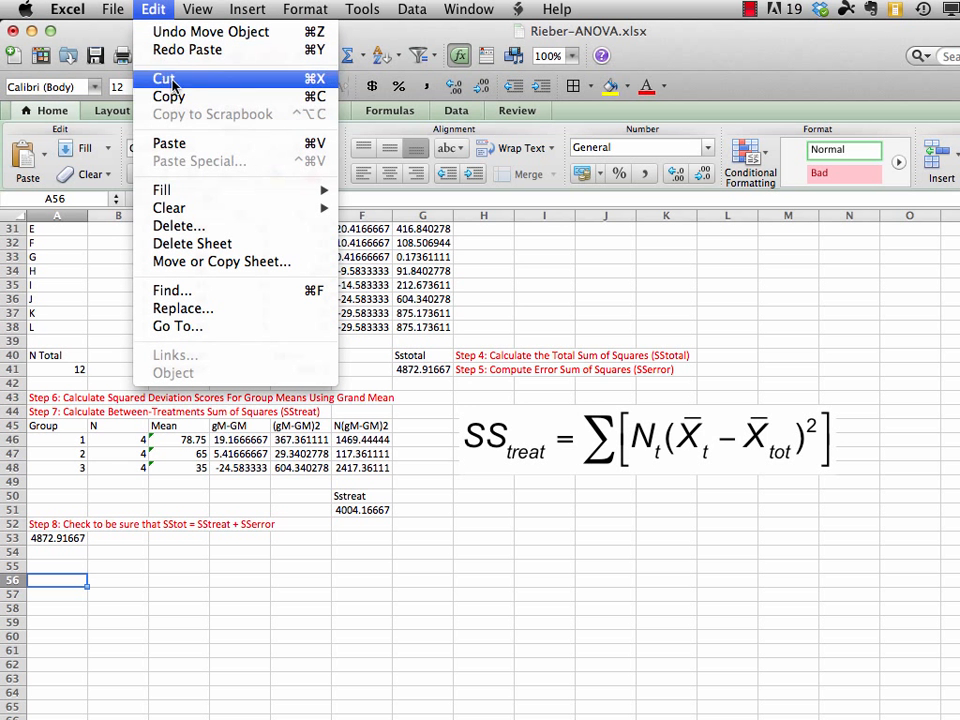
click(172, 144)
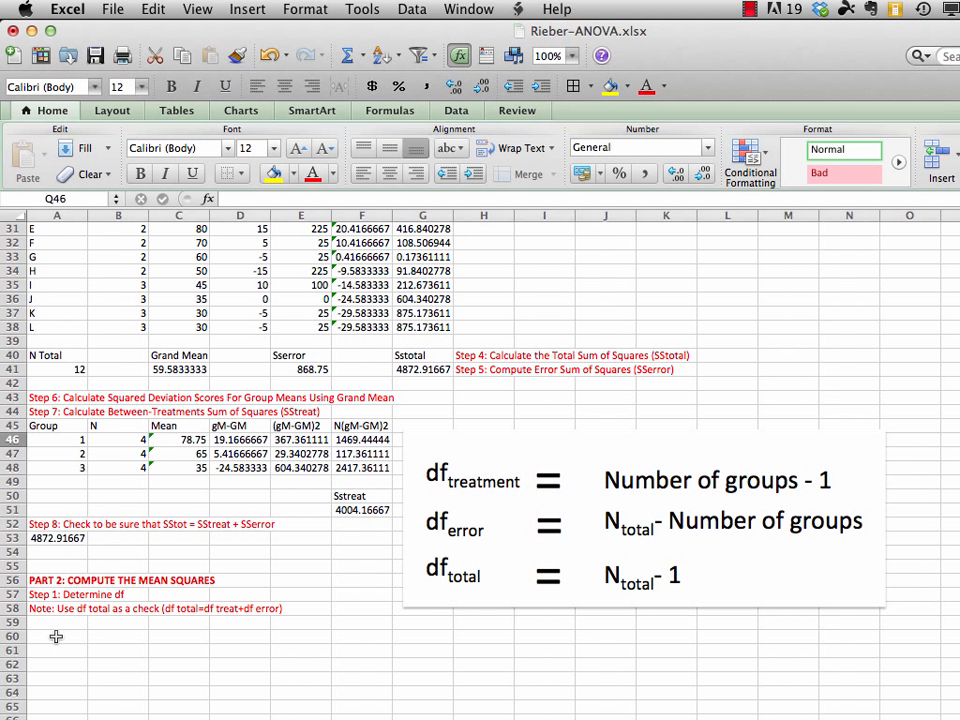
Enter the treatment degrees of freedom label "df treat = K-1" in cell A60.
click(56, 636)
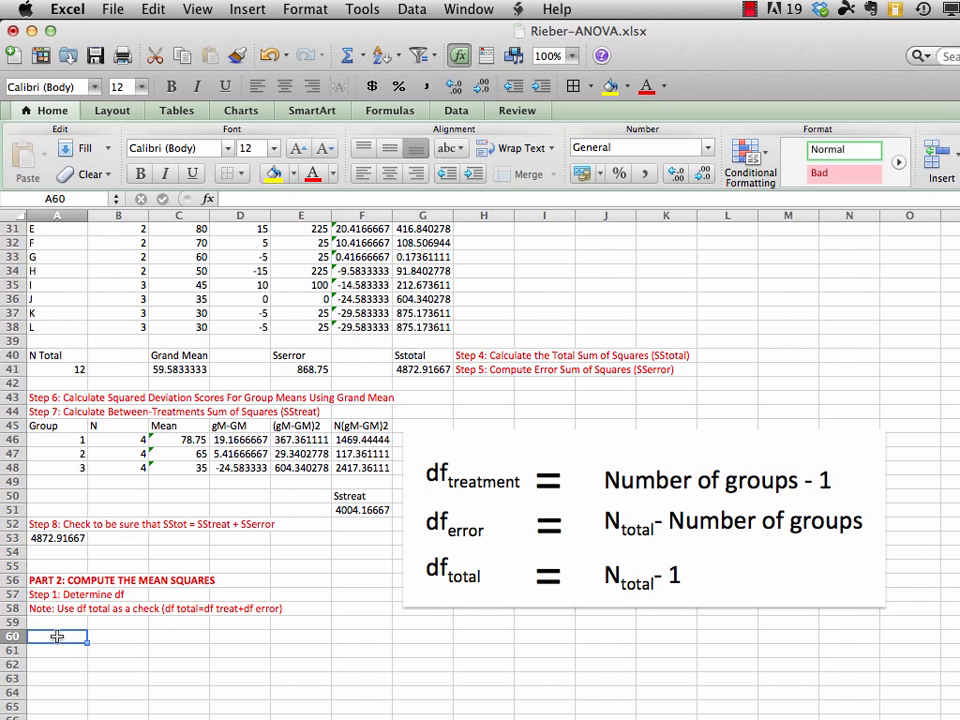
text(df trea)
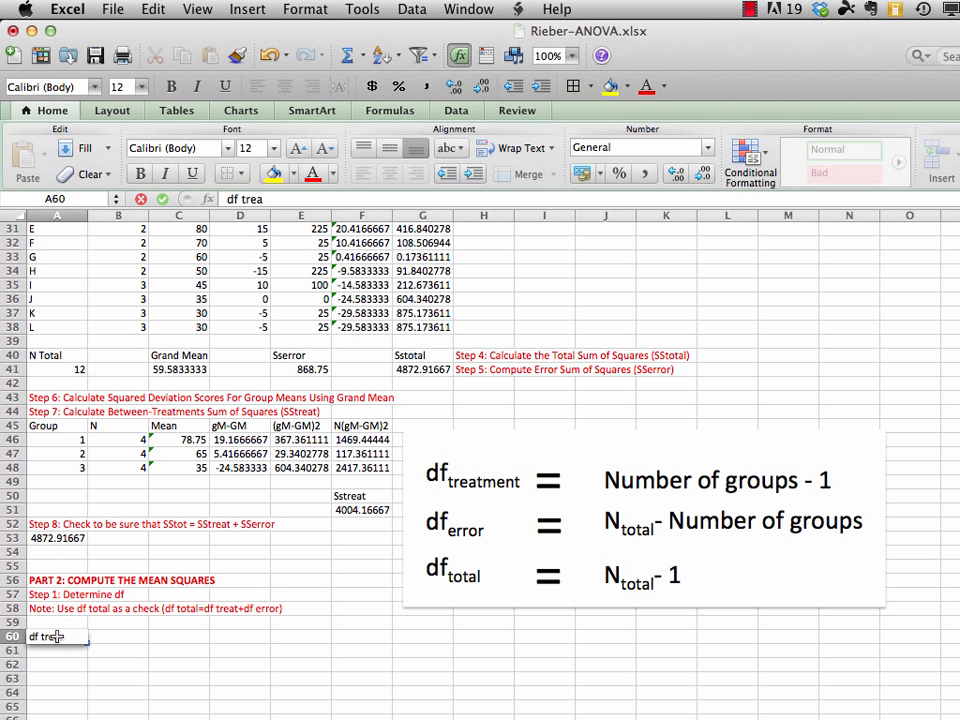
text(t =)
text(K-1)
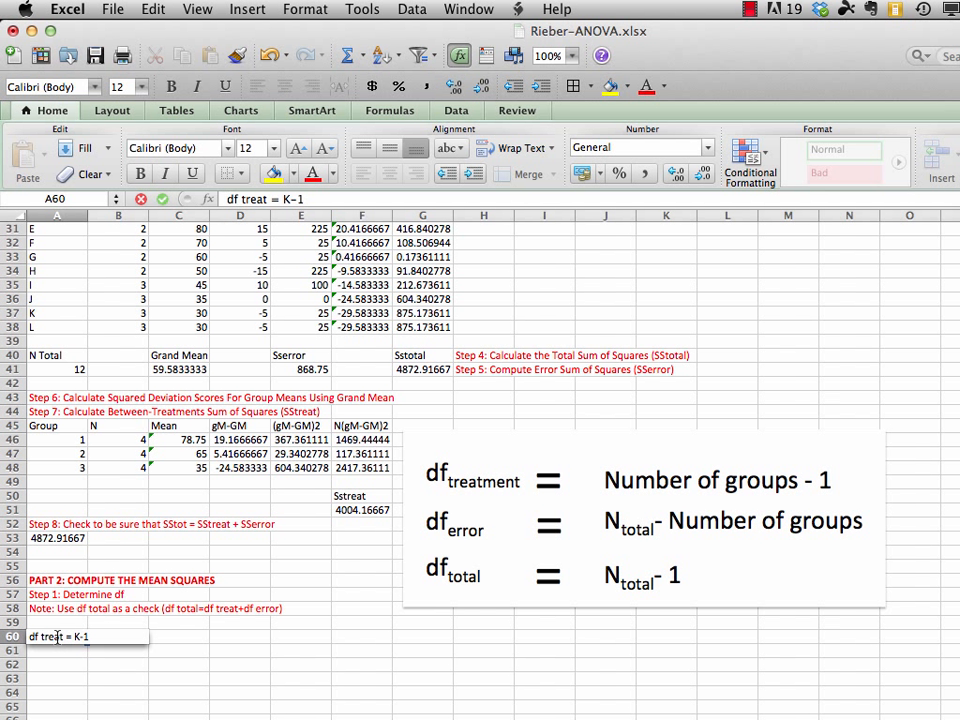
key(Return)
Enter the error degrees of freedom label "df error = Ntot - K" in cell A61.
text(df error)
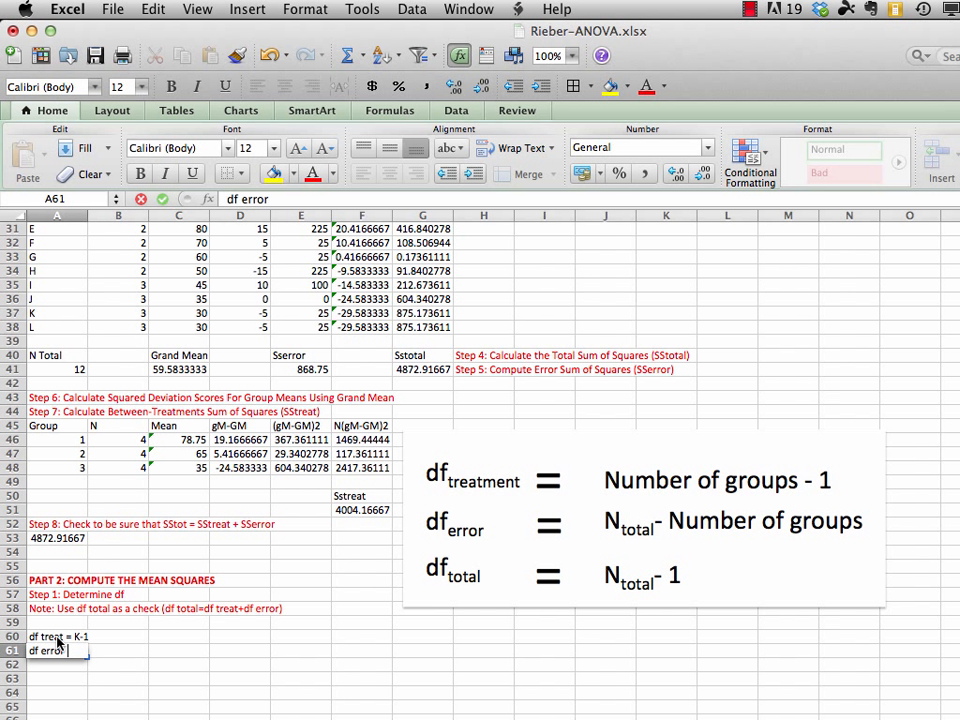
text( = Ntot)
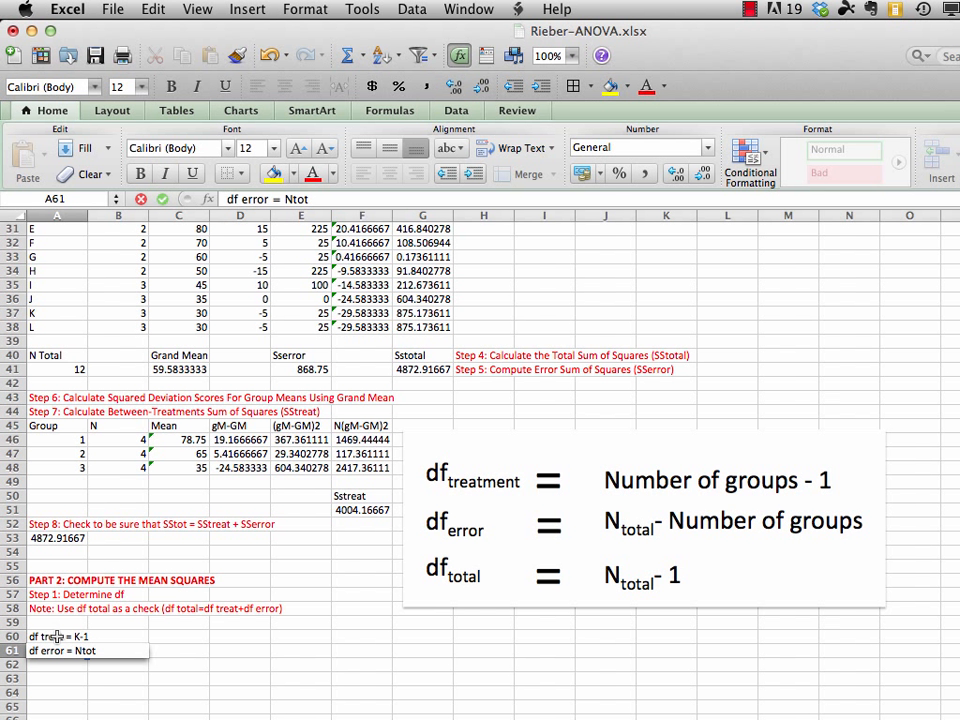
text( - K)
key(Return)
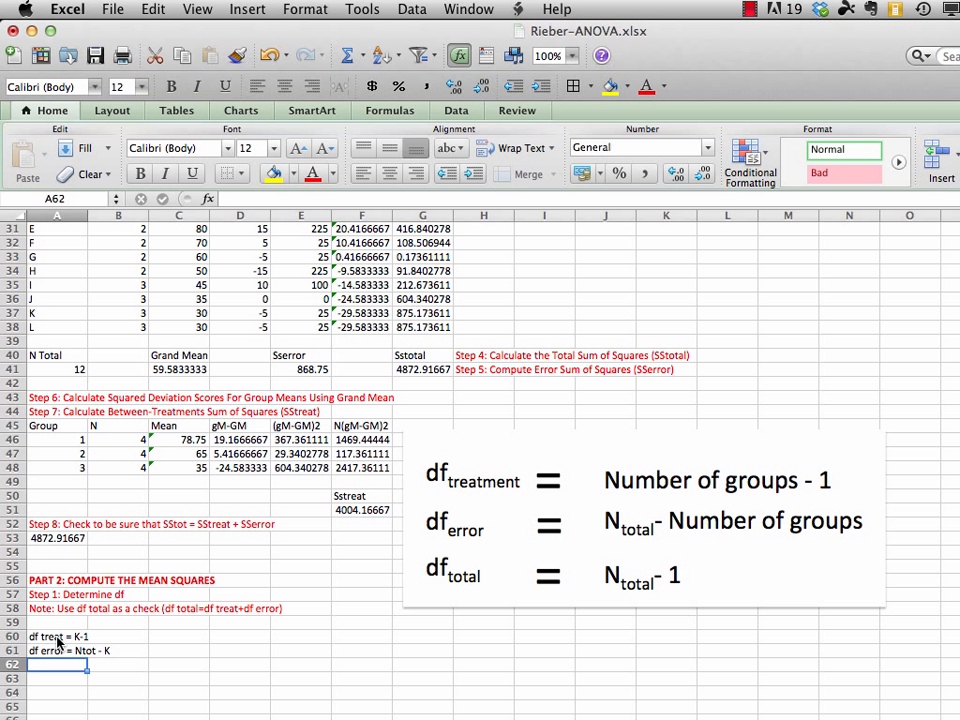
Enter the total degrees of freedom label "df total = Ntot - 1" in cell A62.
text(df tot)
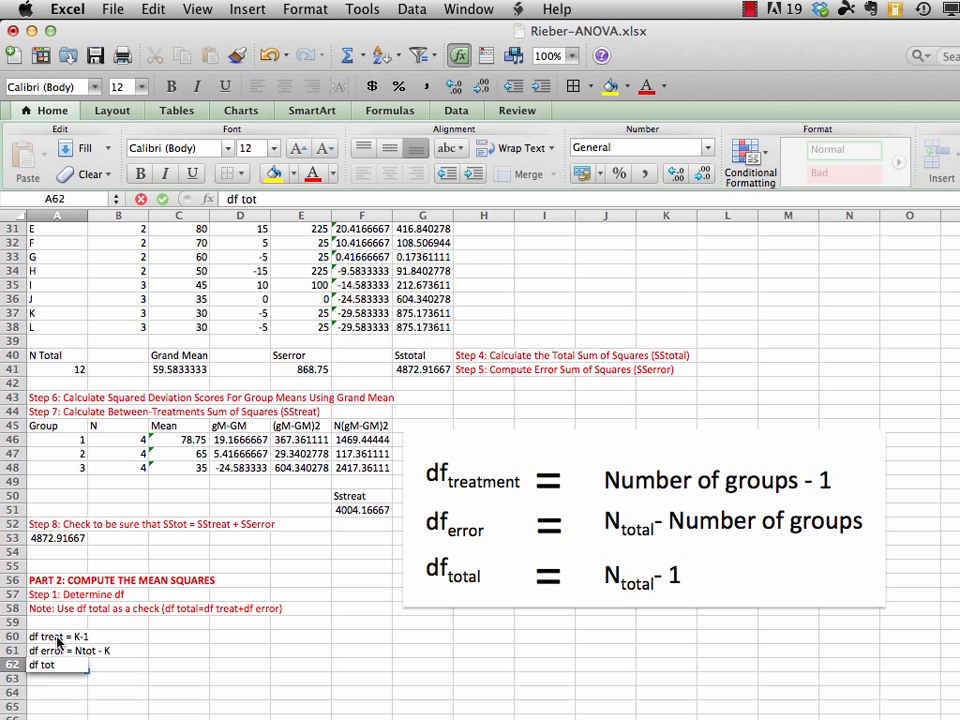
text(al = Ntot)
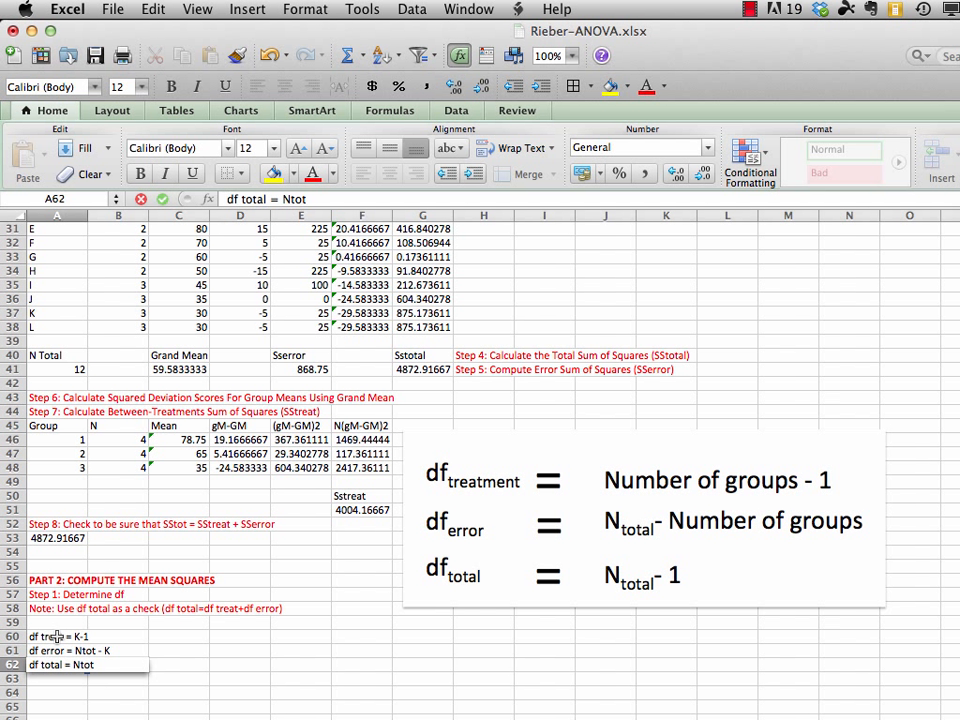
text( - 1)
key(Return)
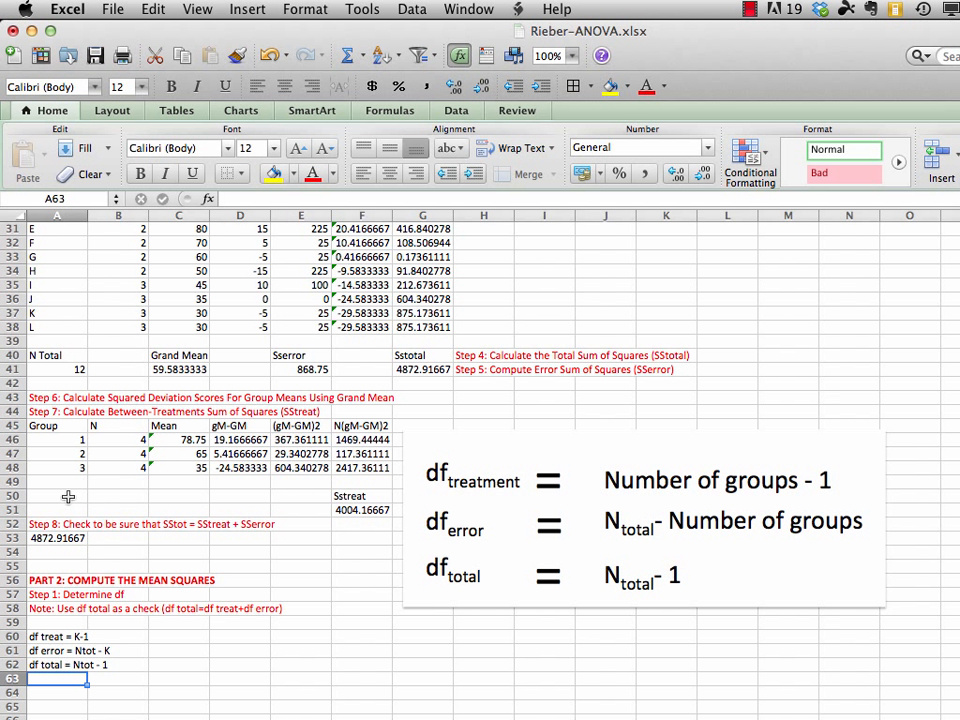
Enter the label K for the number of groups in cell A50, below the Group column.
click(68, 496)
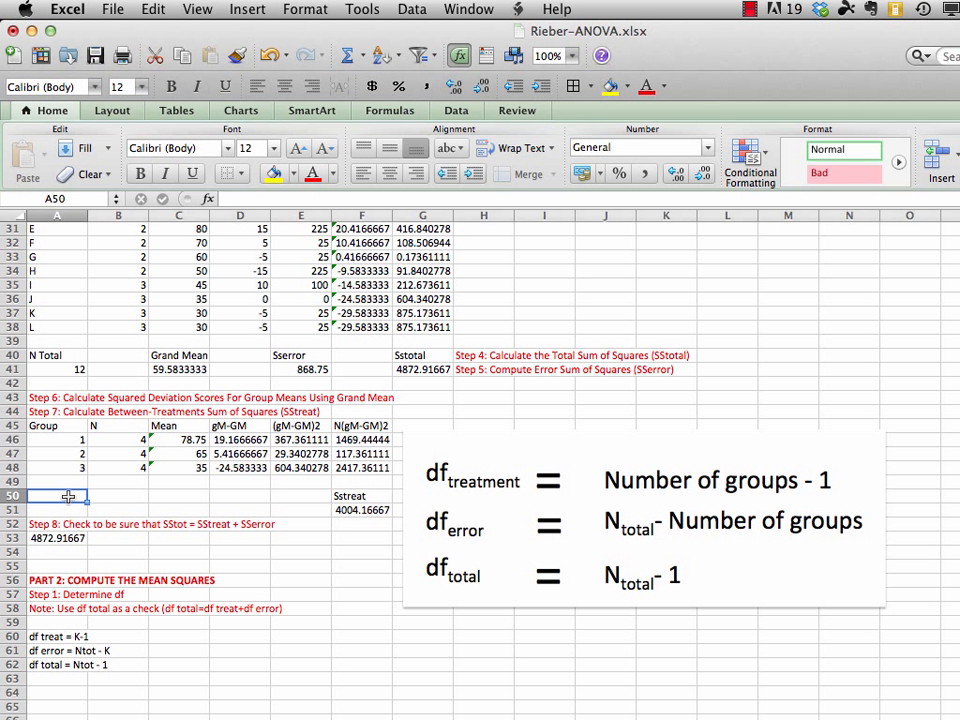
text(K)
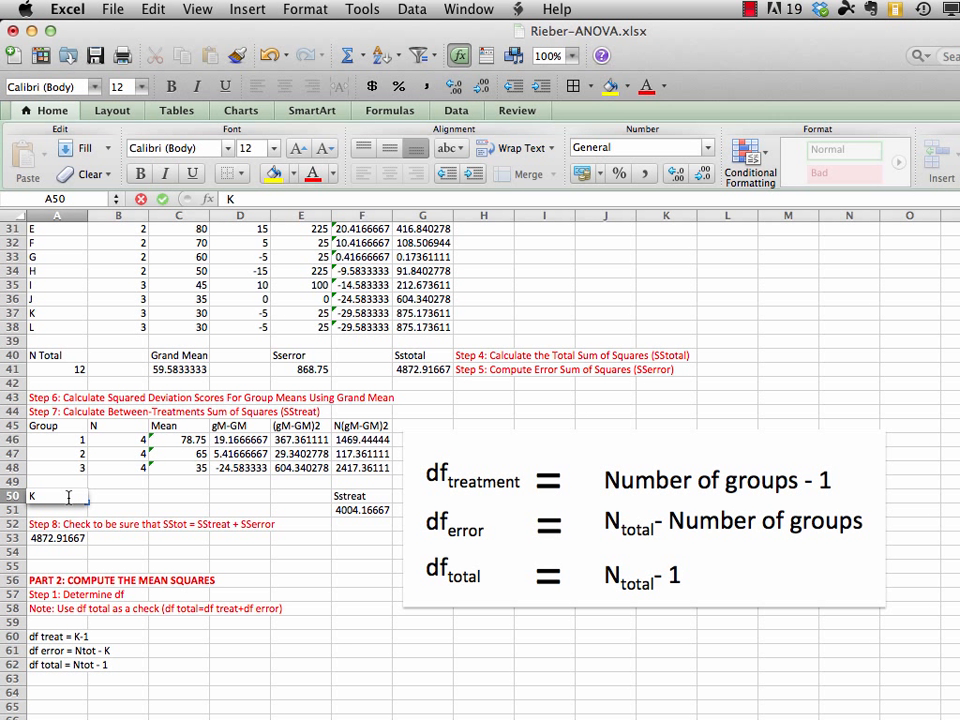
key(Return)
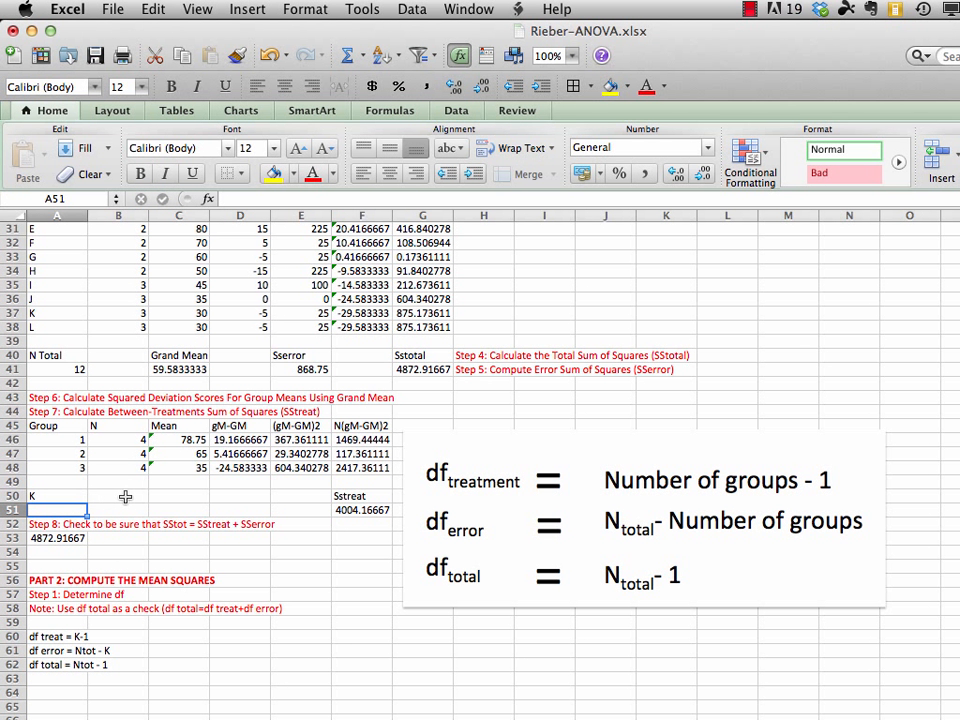
Calculate the number of groups K in cell B50 with the formula =COUNTA(B46:B48).
click(126, 496)
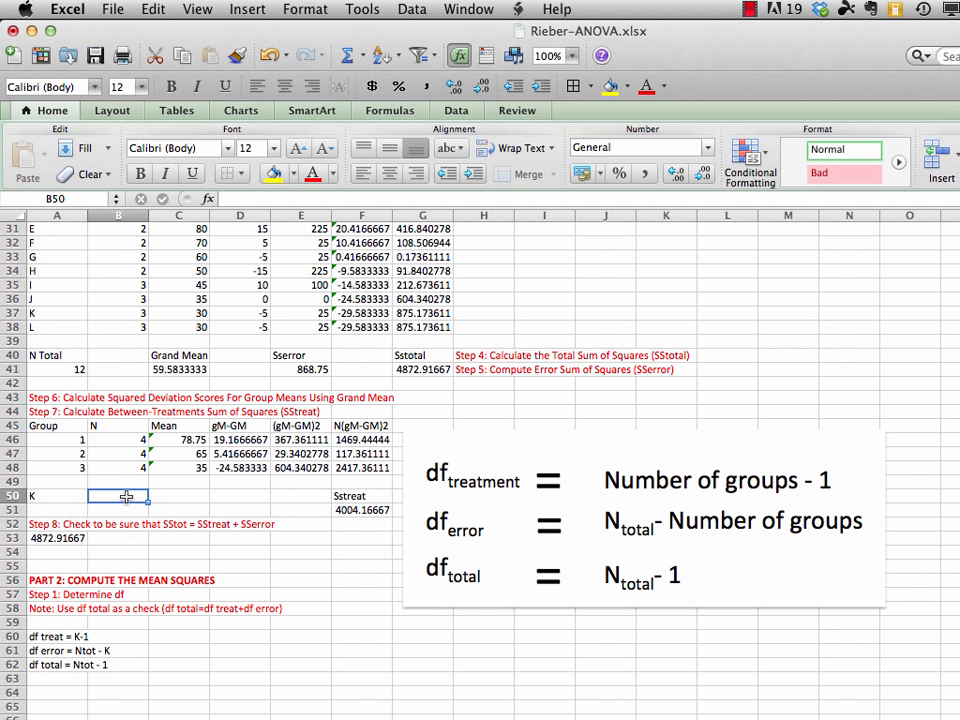
text(=cou)
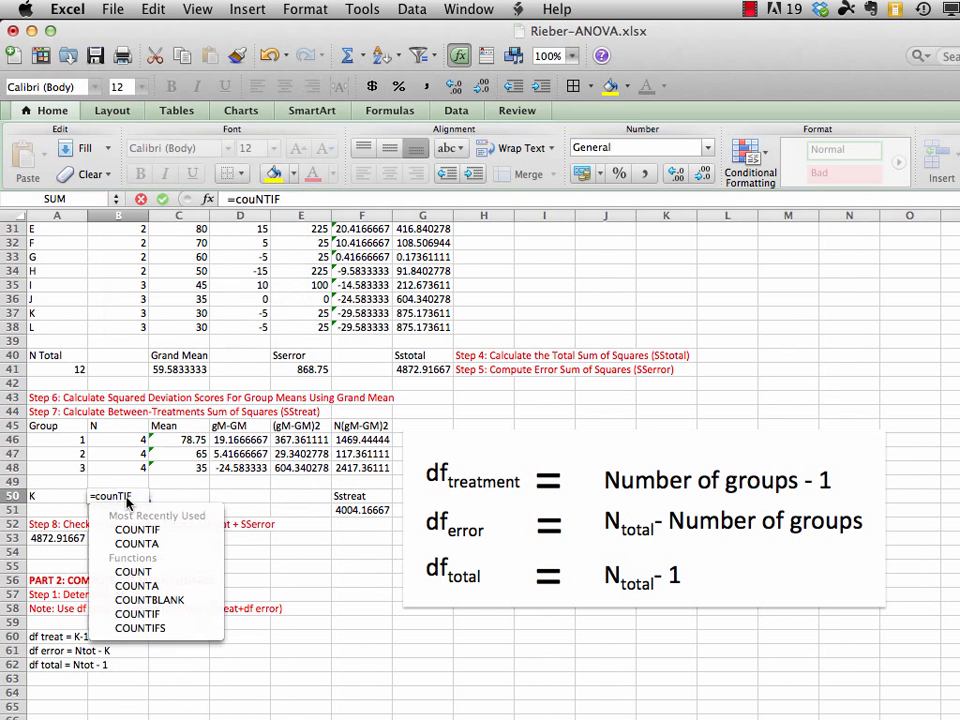
text(nta)
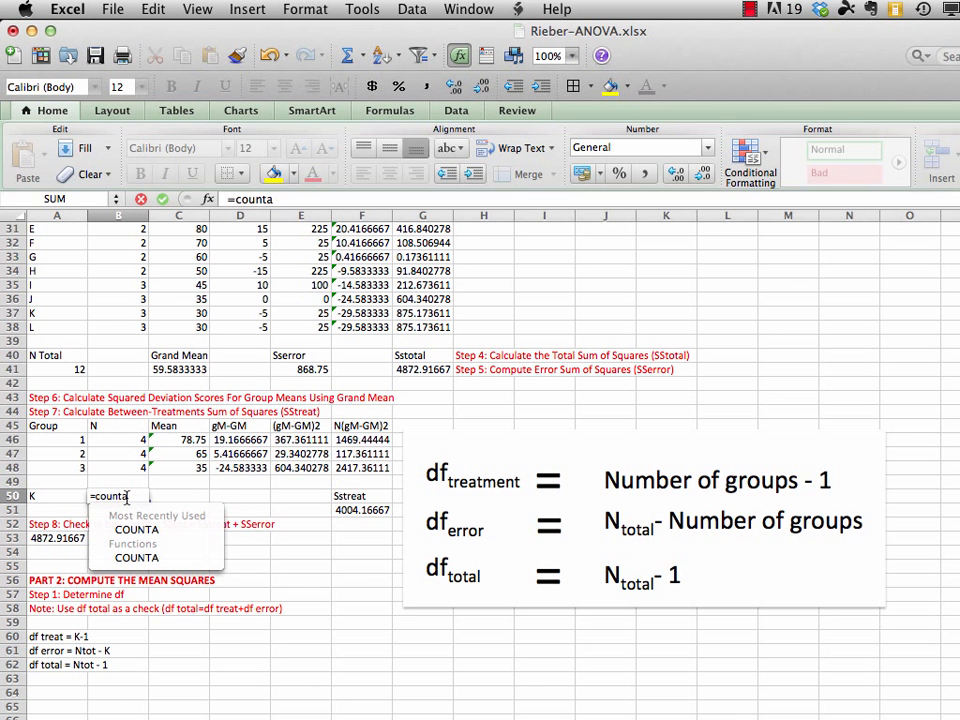
text(()
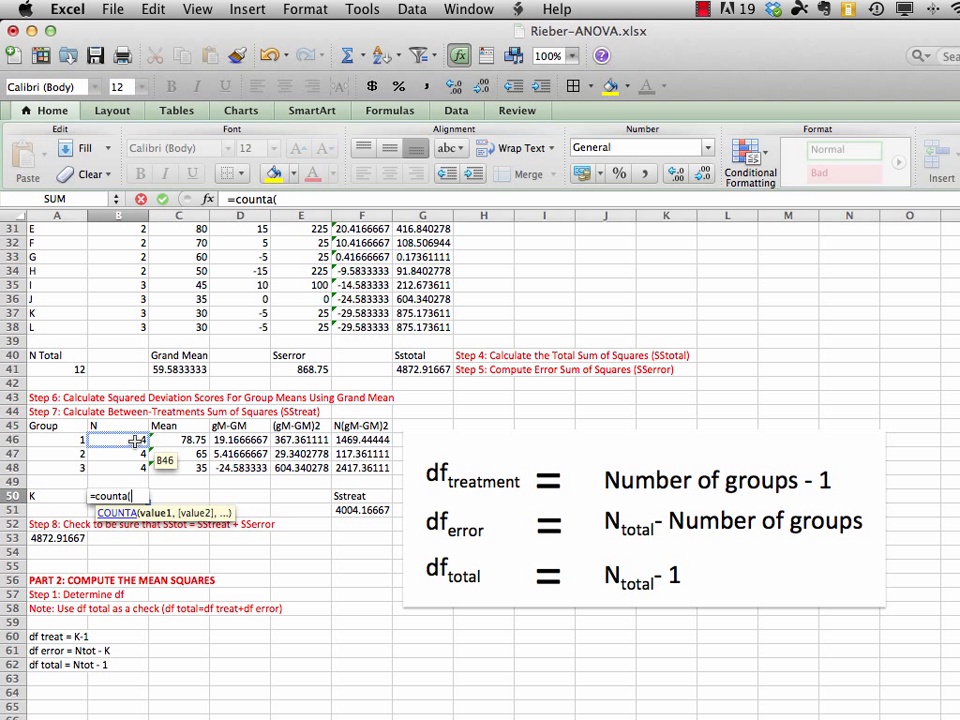
drag(136, 440, 137, 469)
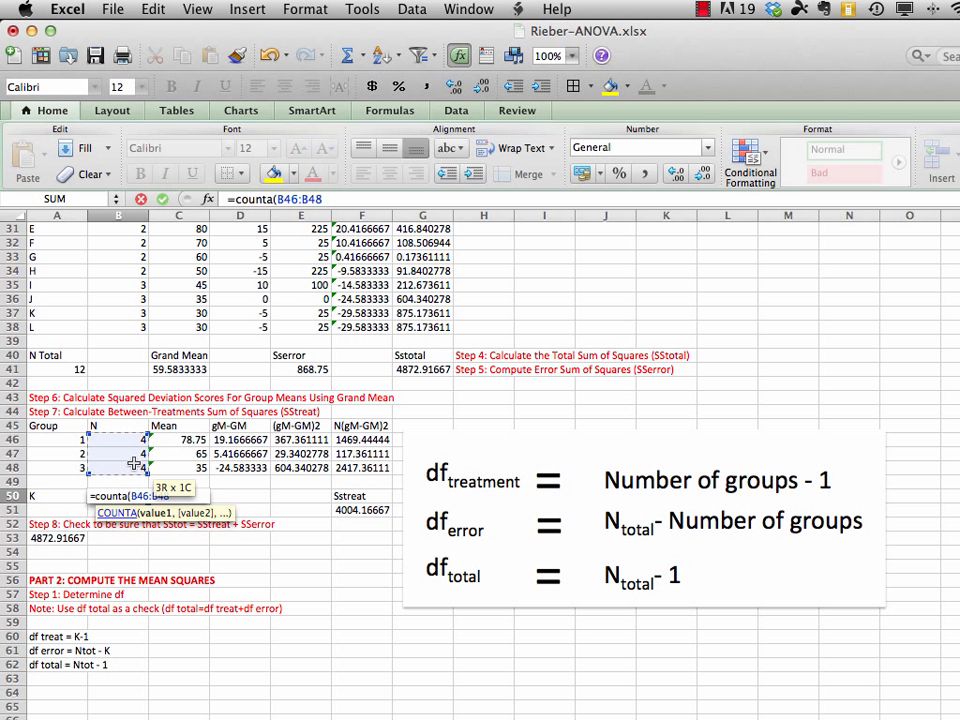
text())
key(Return)
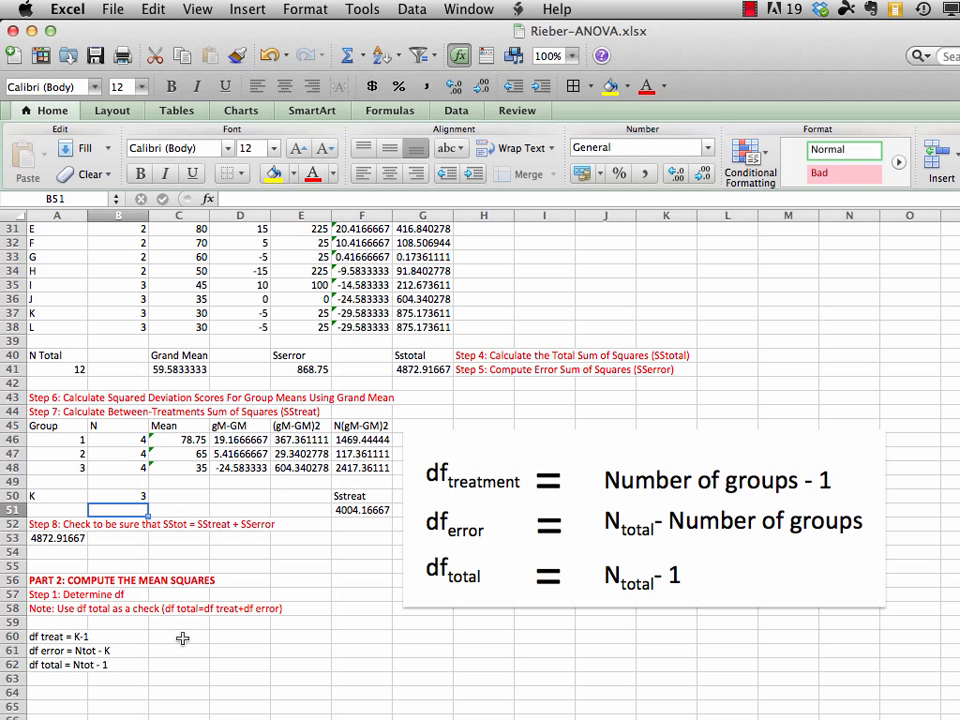
Calculate the treatment degrees of freedom in cell C60 with the formula =B50-1.
click(181, 636)
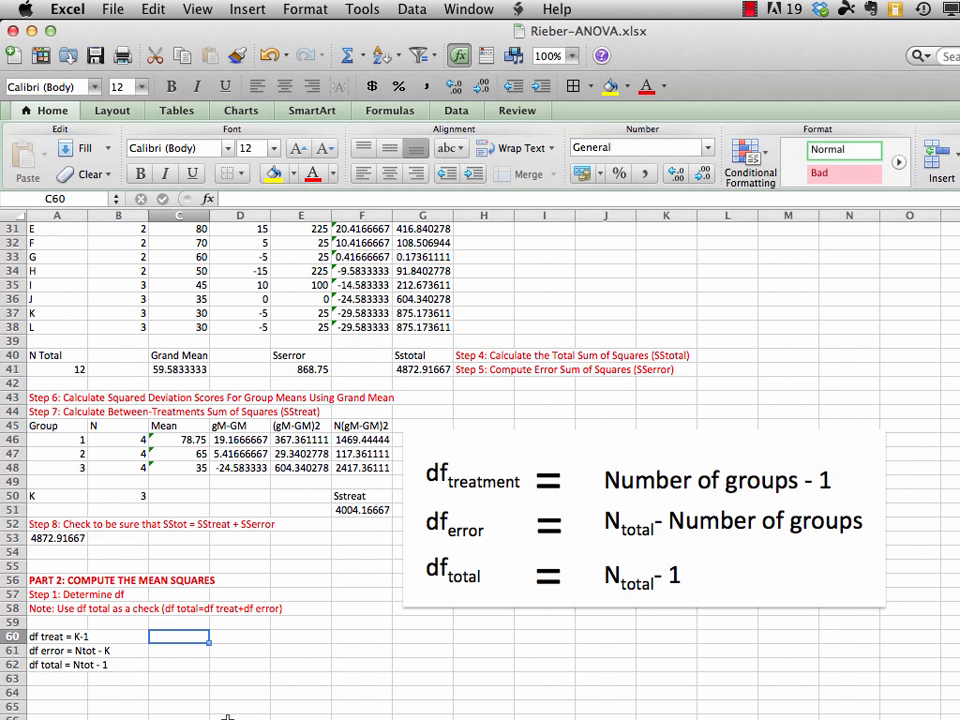
text(=)
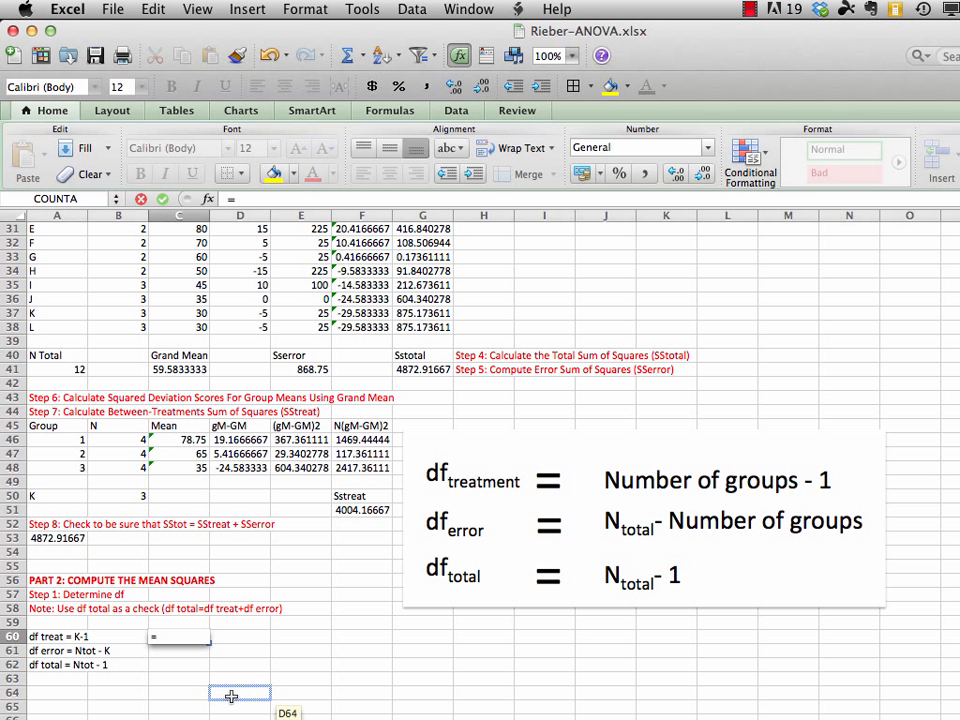
click(124, 496)
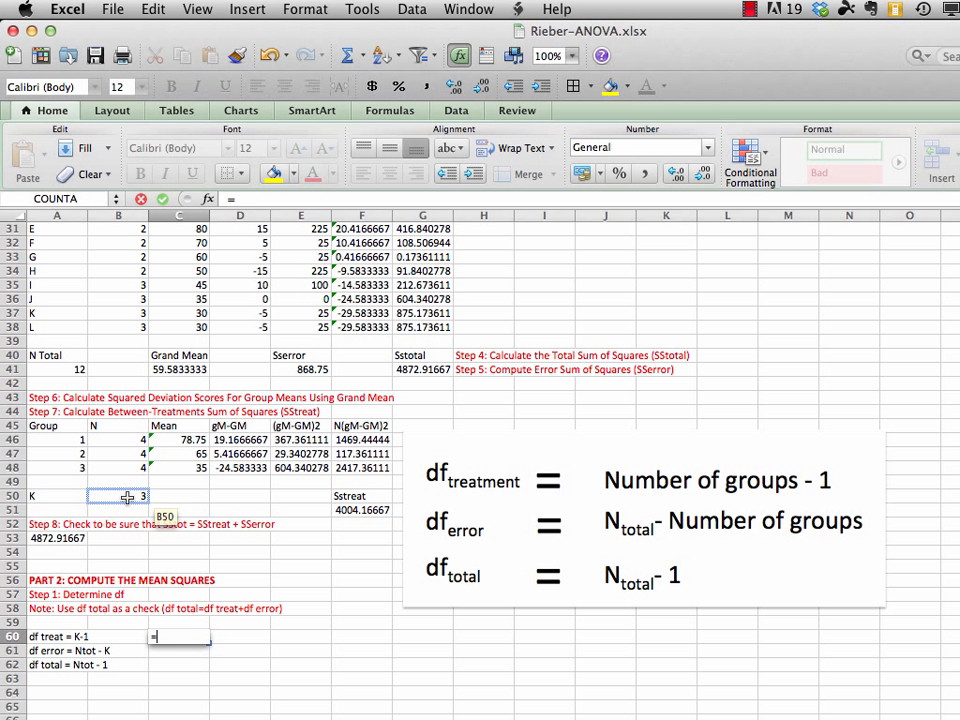
text(-)
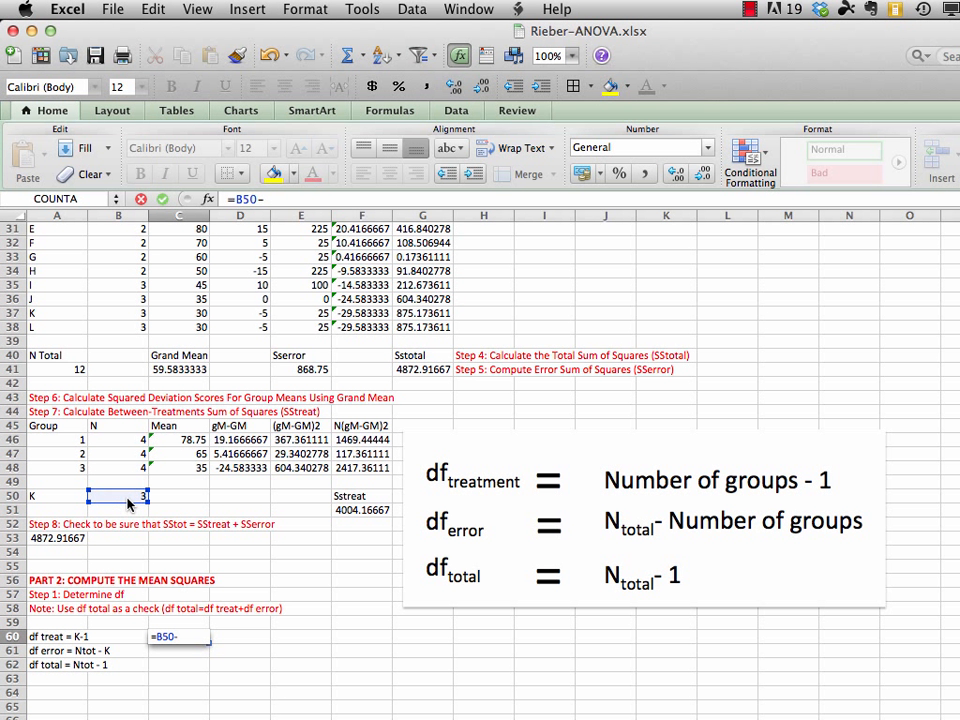
text(1)
key(Return)
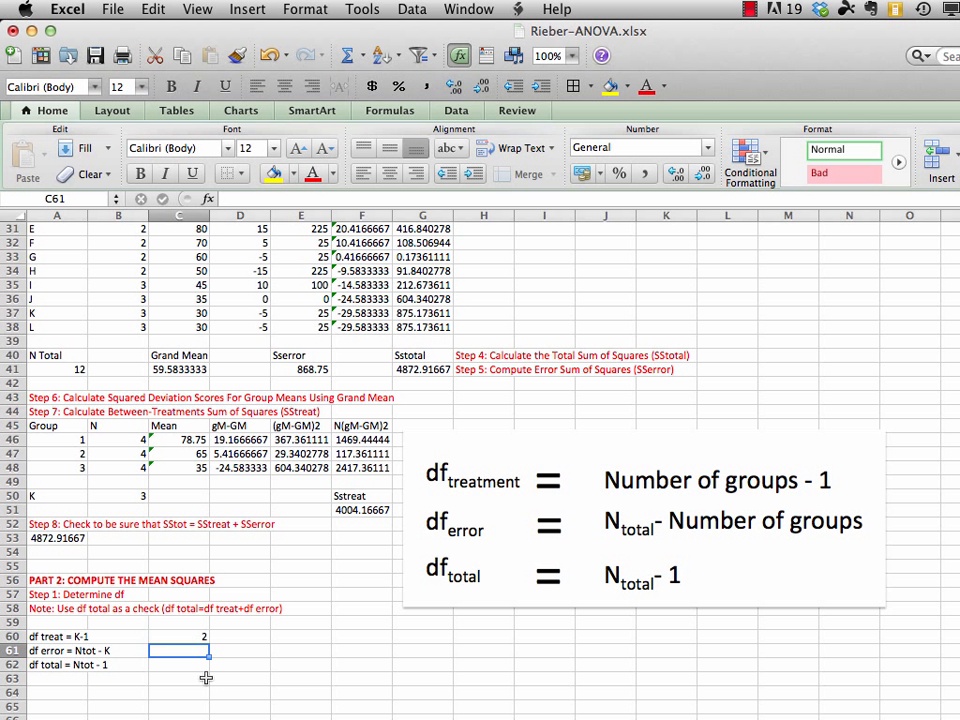
Calculate the error degrees of freedom in cell C61 as N Total minus K, using =A41-B50.
text(=)
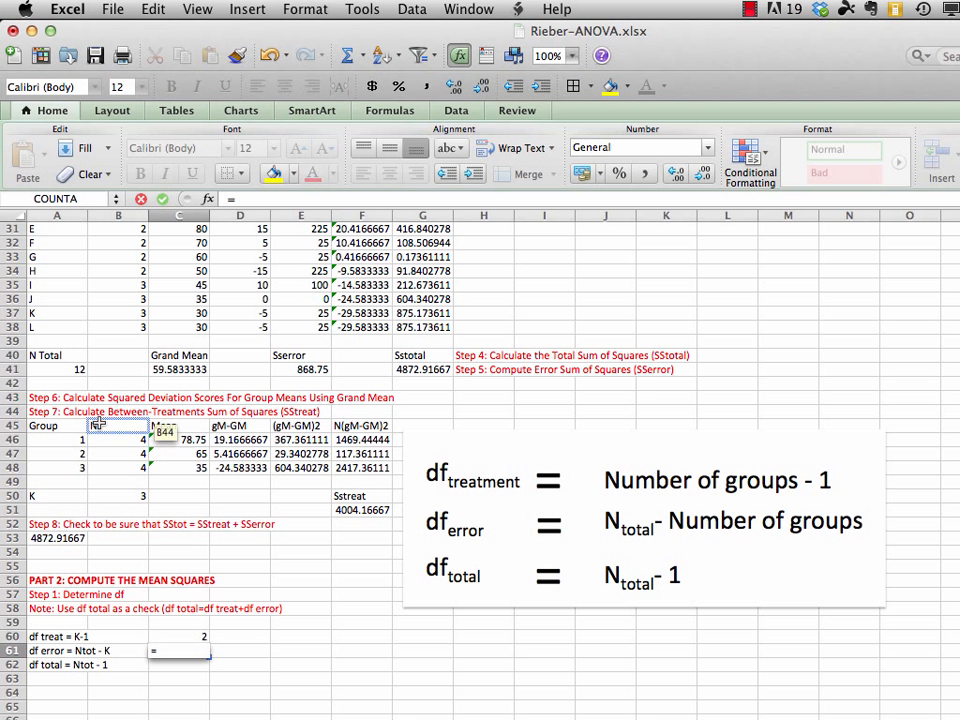
click(66, 370)
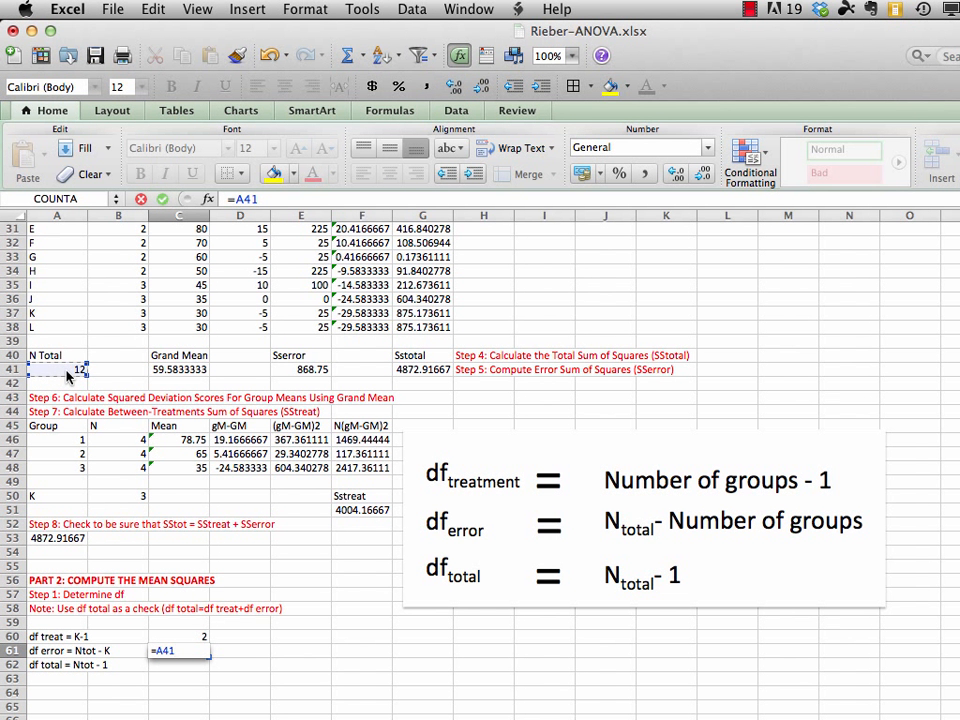
text(-)
click(133, 496)
key(Return)
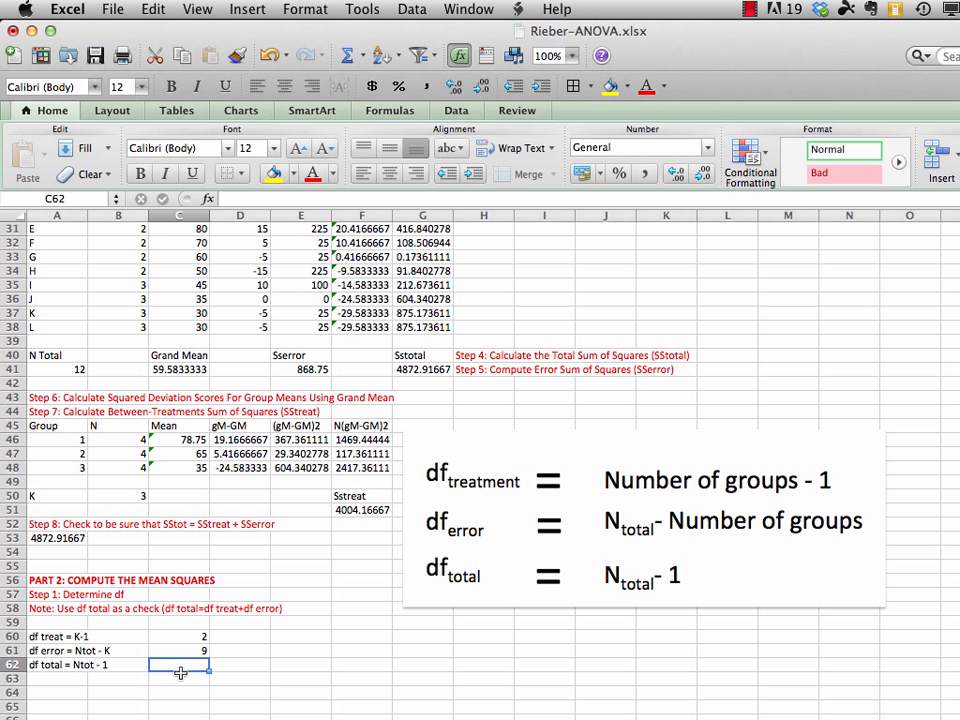
Calculate the total degrees of freedom in cell C62 with =A41-1 and save the workbook.
text(=)
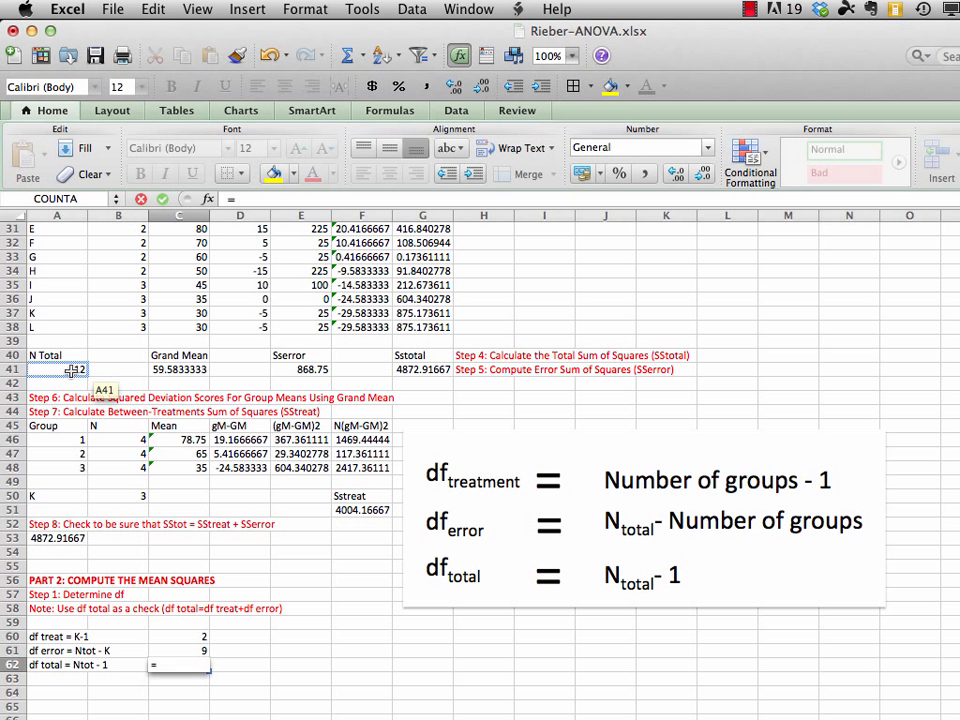
click(74, 372)
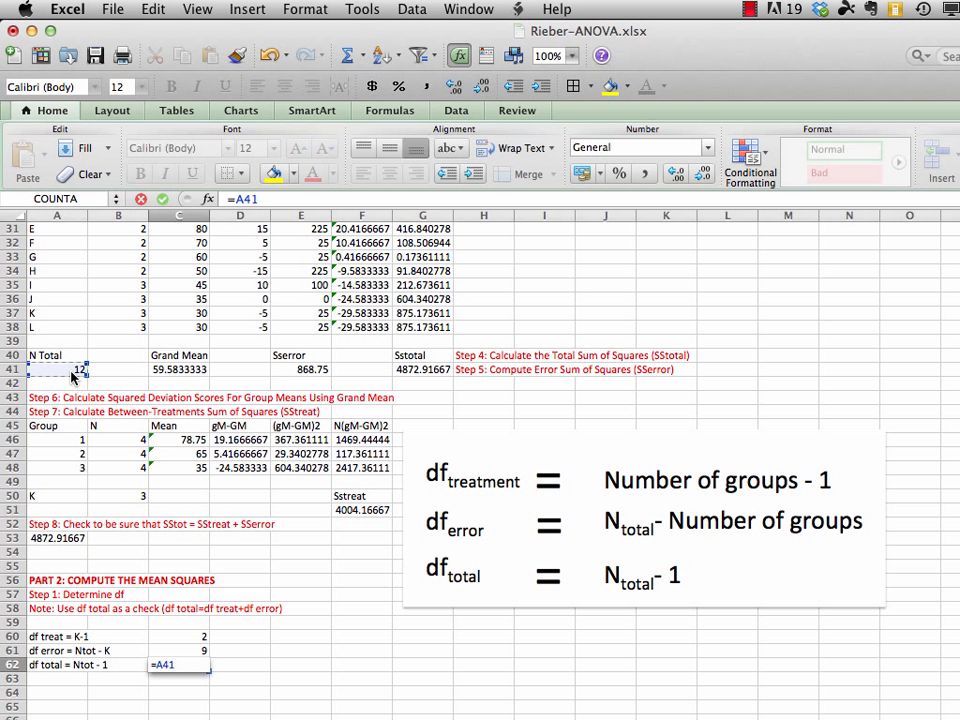
text(-1)
key(Return)
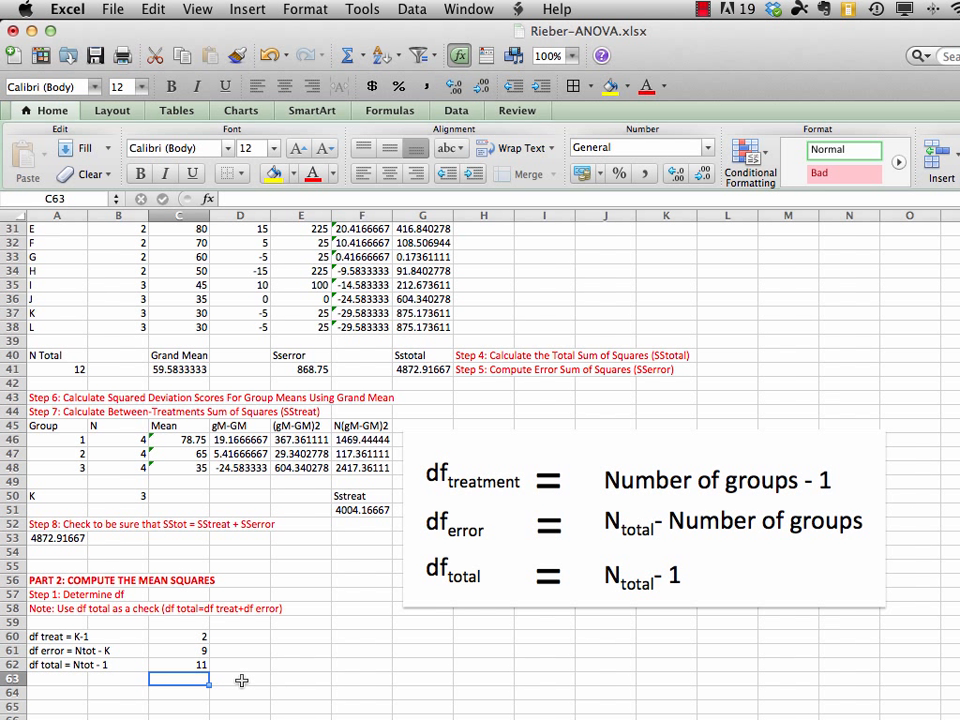
click(113, 9)
click(130, 148)
Append ": F Numerator" to the MStreat heading in A13 and ": F Denominator" to the MSerror heading in A14.
scroll(917, 315, up, 10)
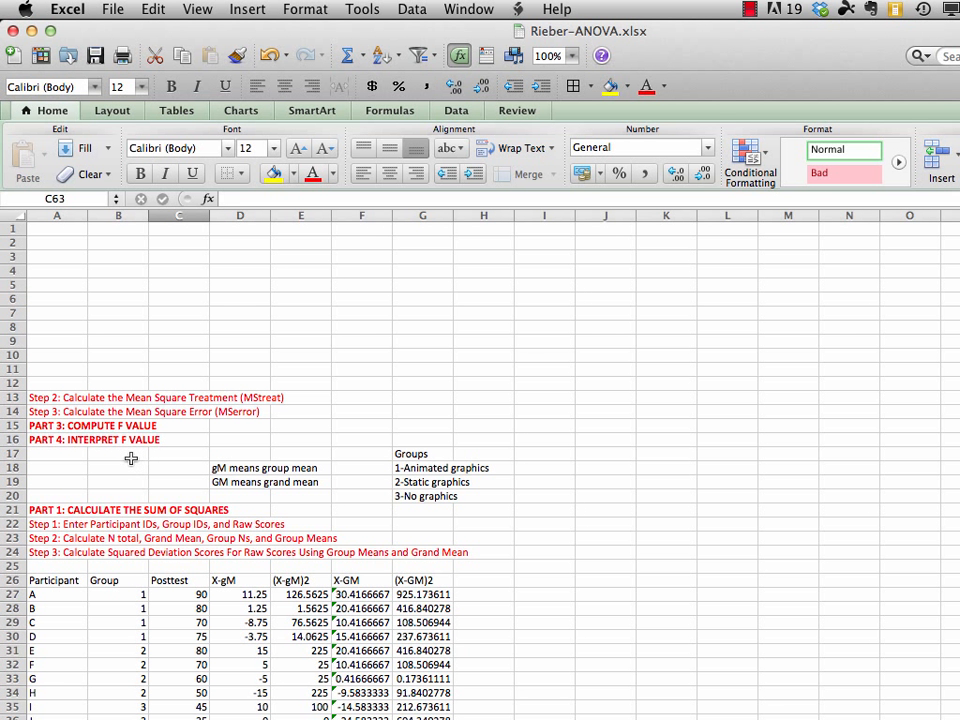
click(87, 398)
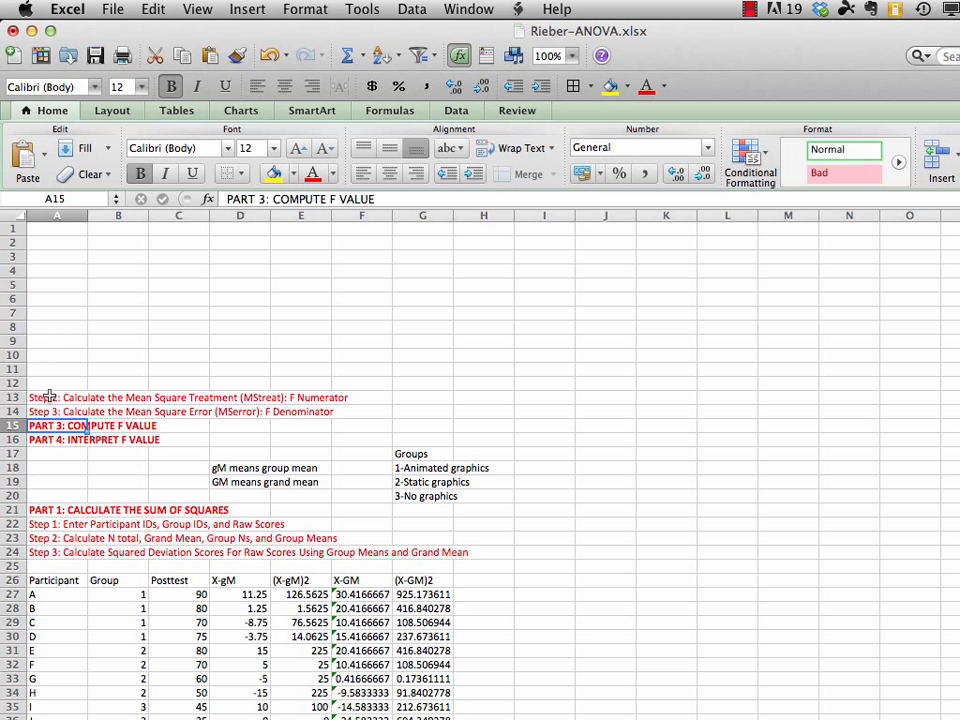
Move the Step 2 and Step 3 mean square headings from A13:A14 to A64:A65, below the degrees of freedom.
drag(48, 397, 40, 412)
click(150, 9)
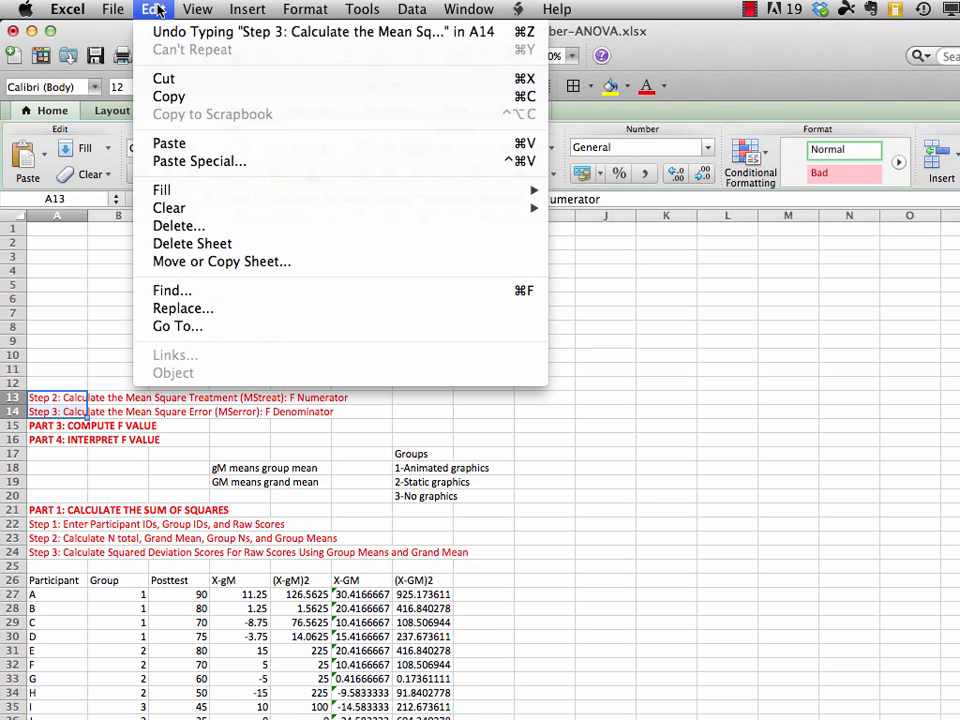
click(165, 79)
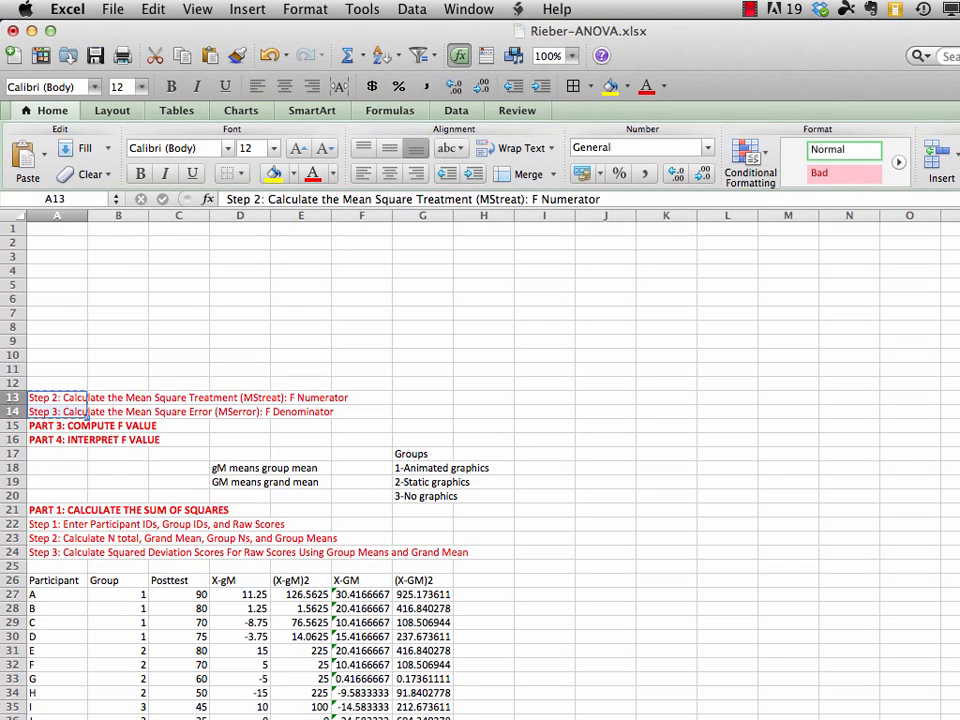
scroll(480, 460, down, 12)
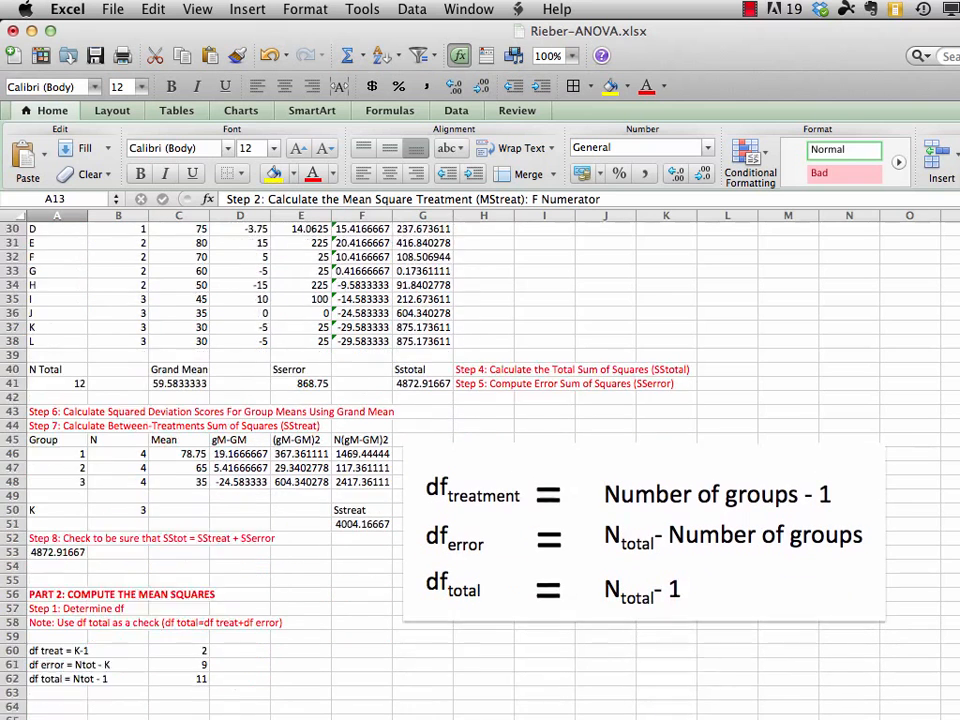
scroll(296, 495, down, 2)
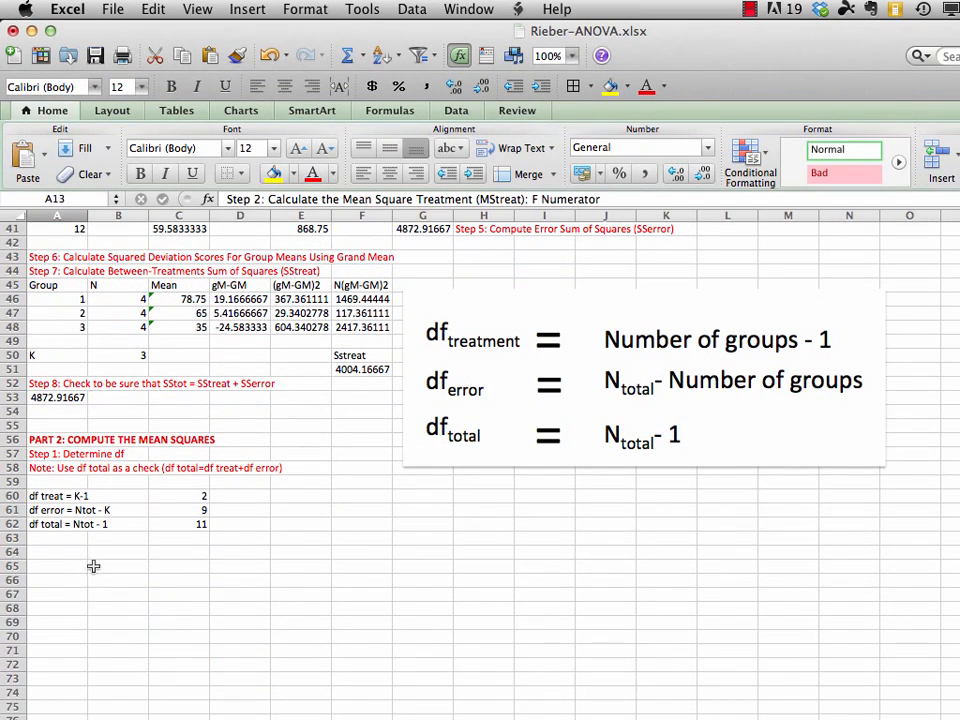
click(52, 554)
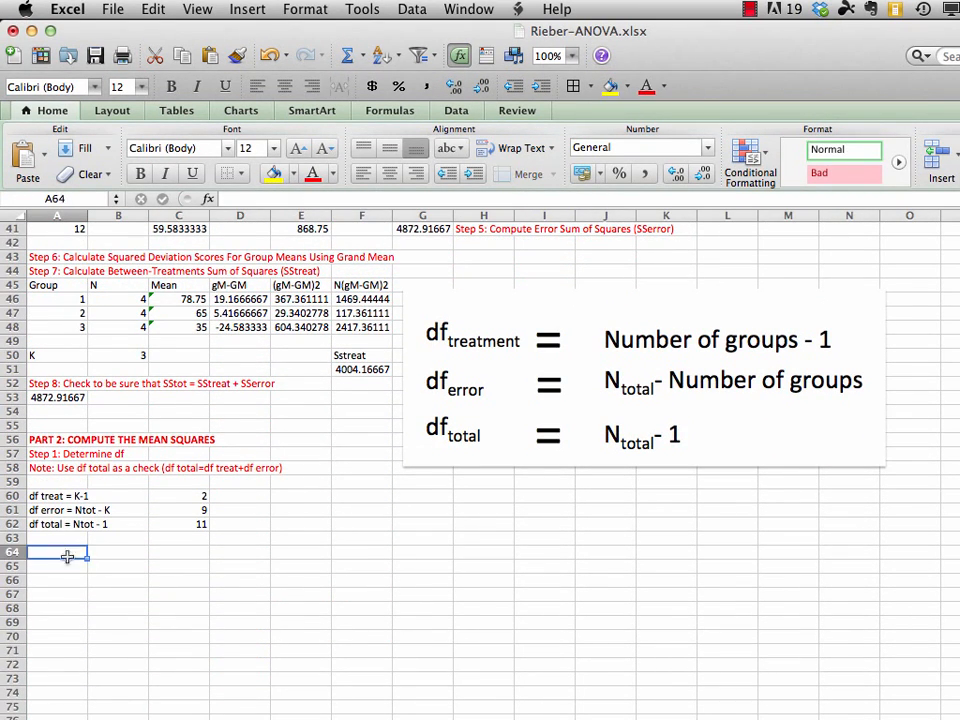
key(super+v)
Enter the labels MStreat in cell A67 and MSerror in cell A68.
click(60, 594)
text(MS)
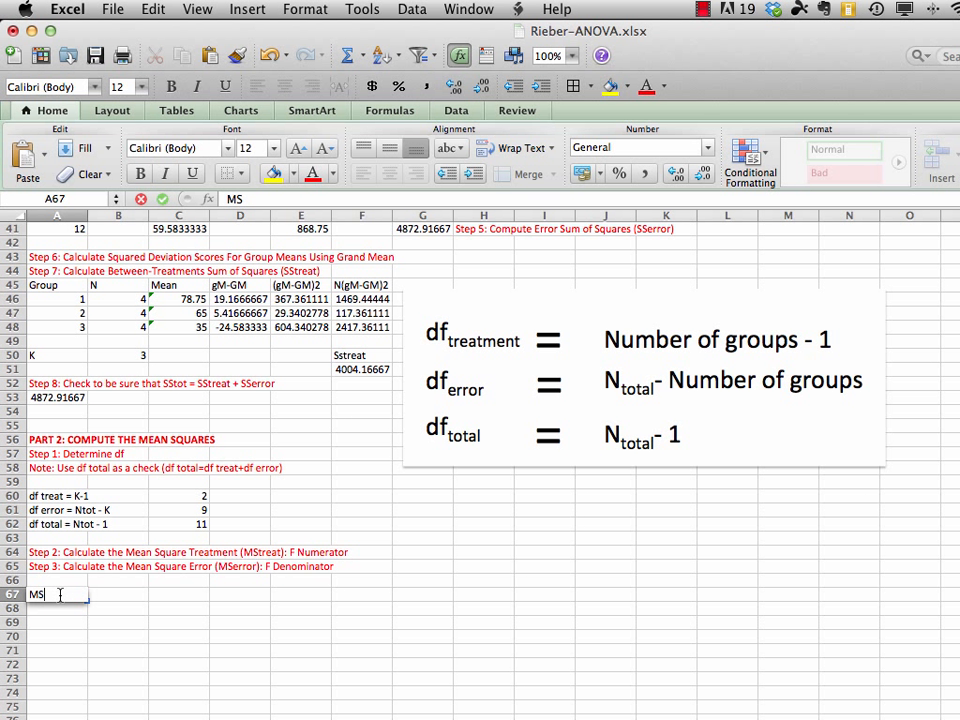
text(treat)
key(Return)
text(MSerror)
key(Return)
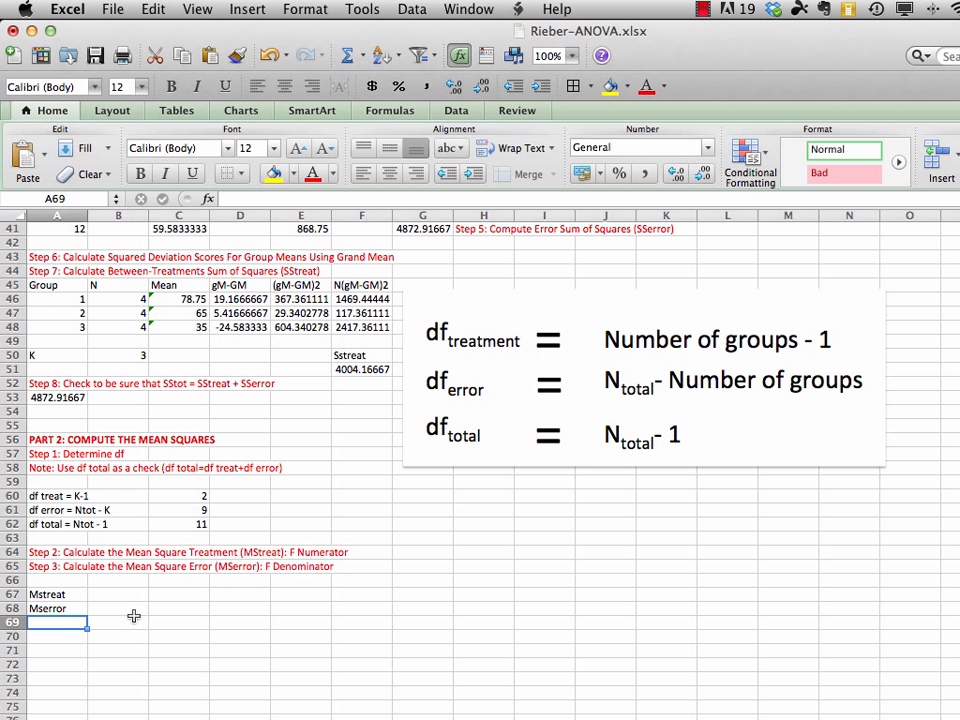
Correct the capitalization of the labels in A67 and A68 to read MStreat and MSerror.
click(48, 594)
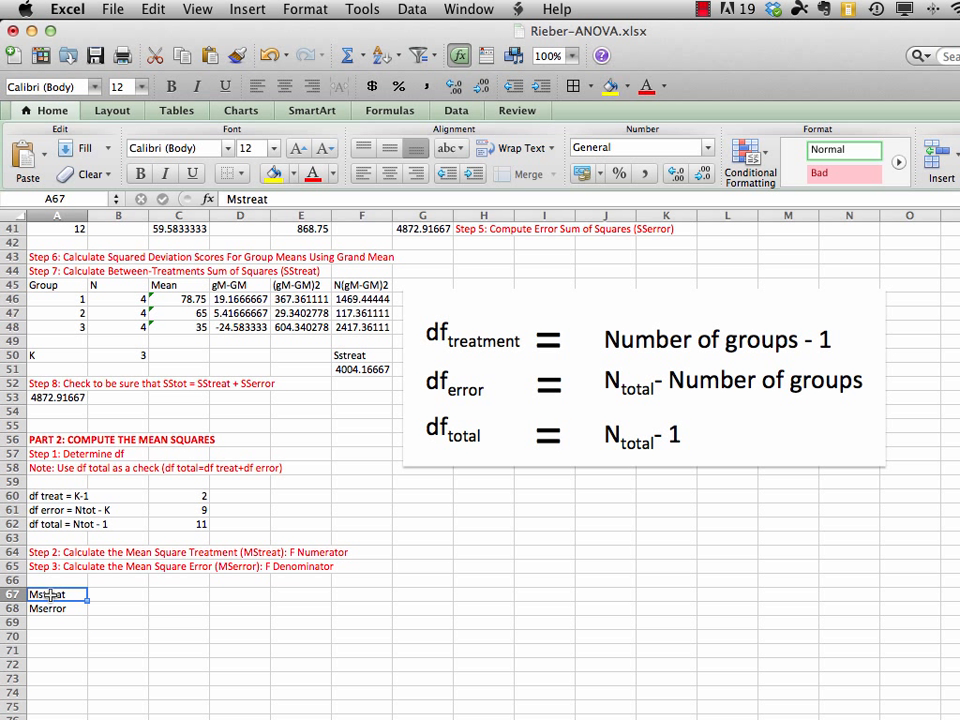
click(242, 199)
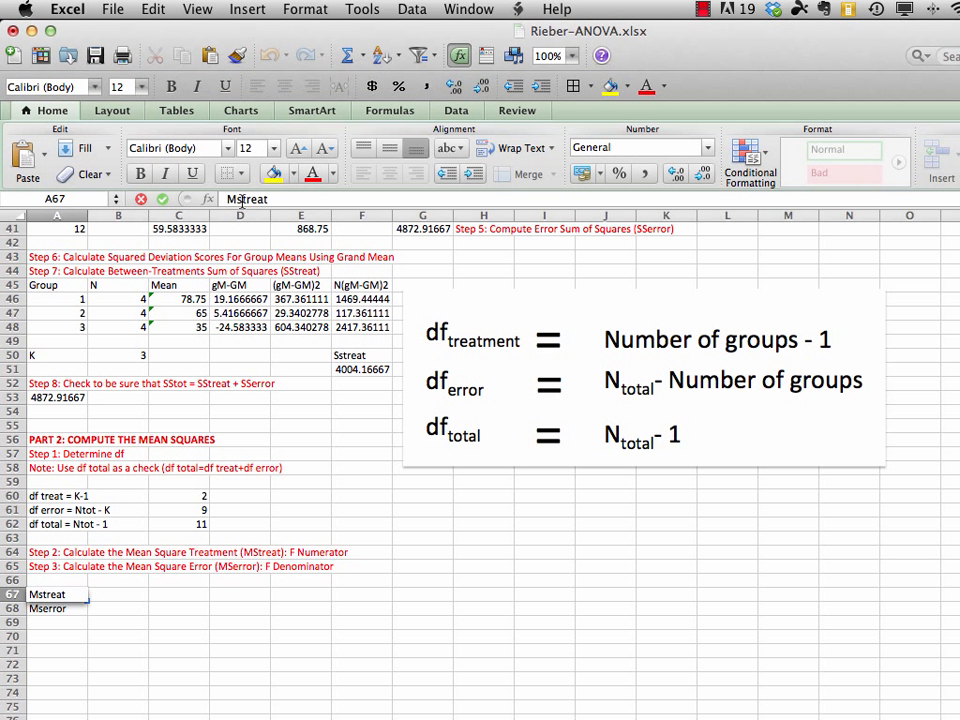
key(BackSpace)
text(S)
key(Return)
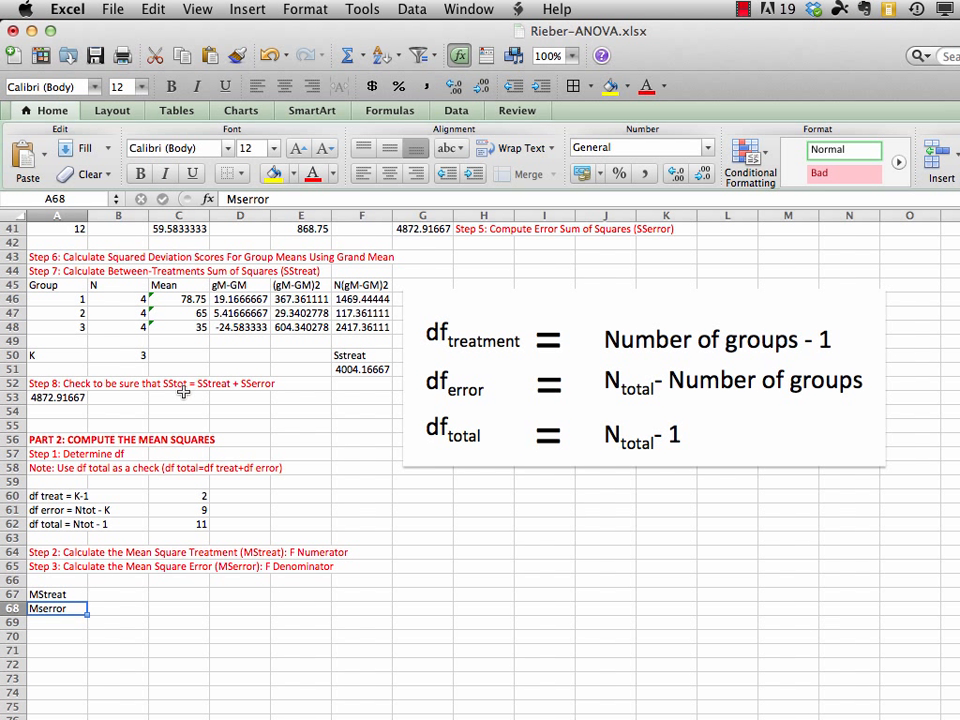
click(241, 199)
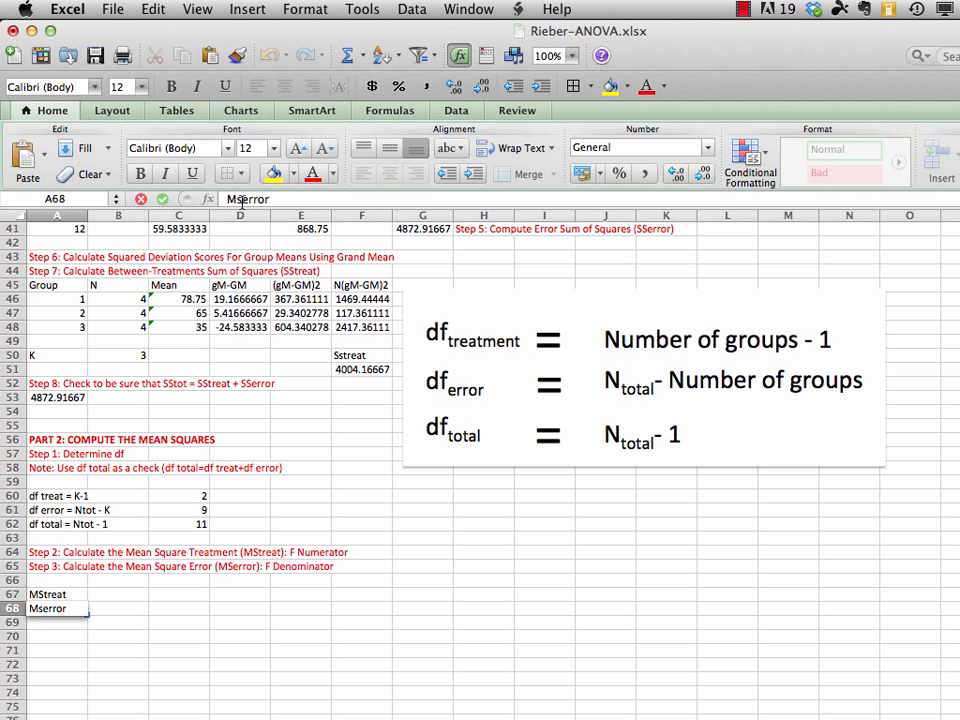
key(BackSpace)
text(S)
key(Return)
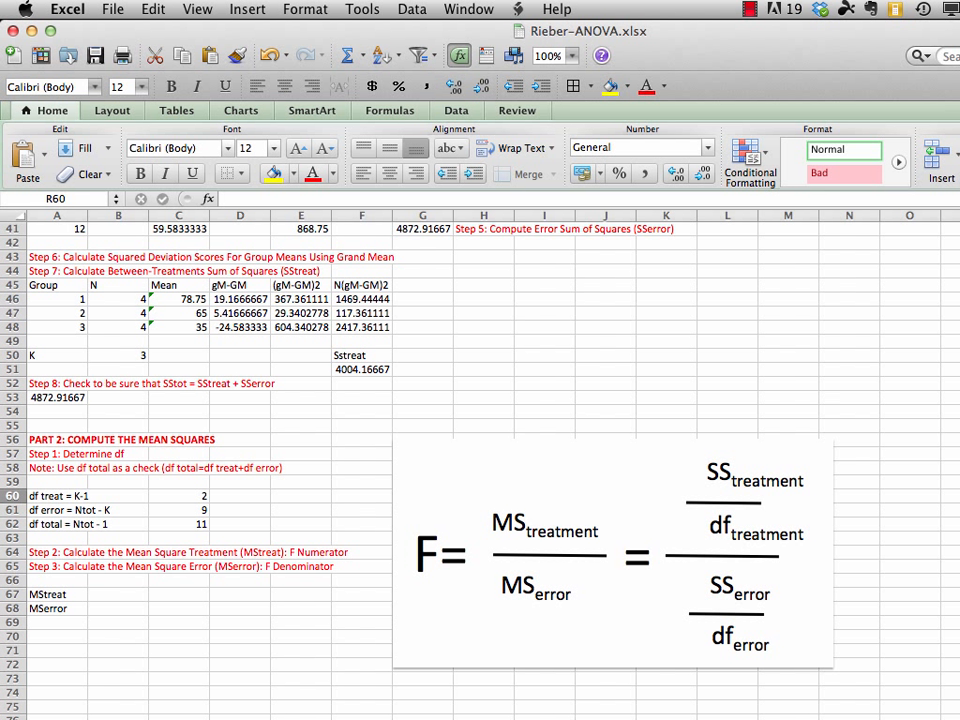
Calculate MStreat in cell B67 by dividing SStreat by the treatment df with the formula =F51/C60.
click(117, 594)
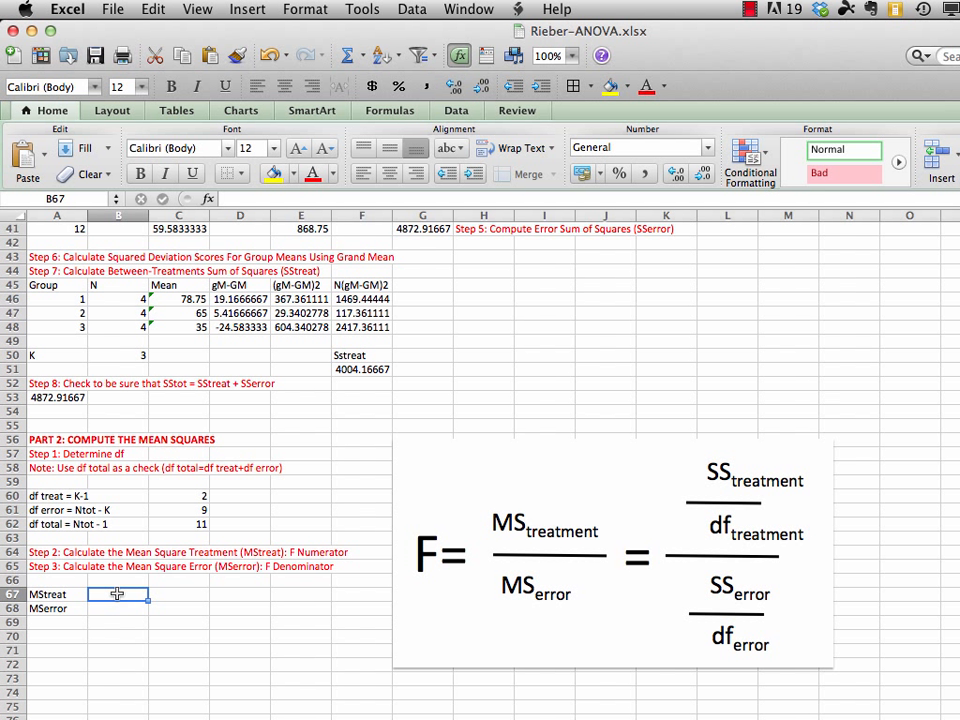
text(=)
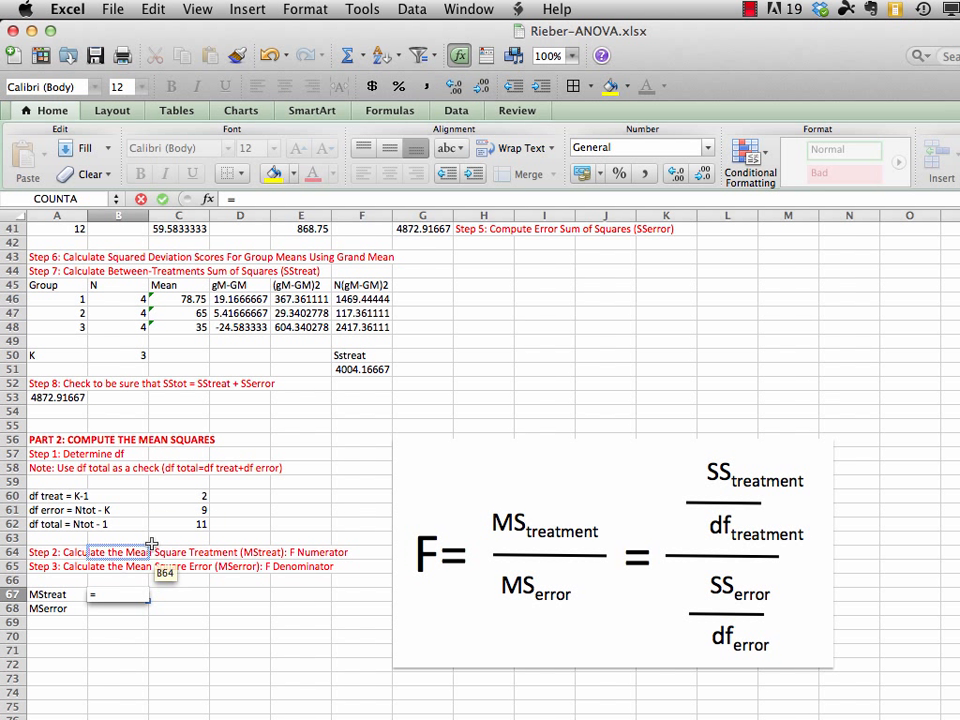
click(354, 371)
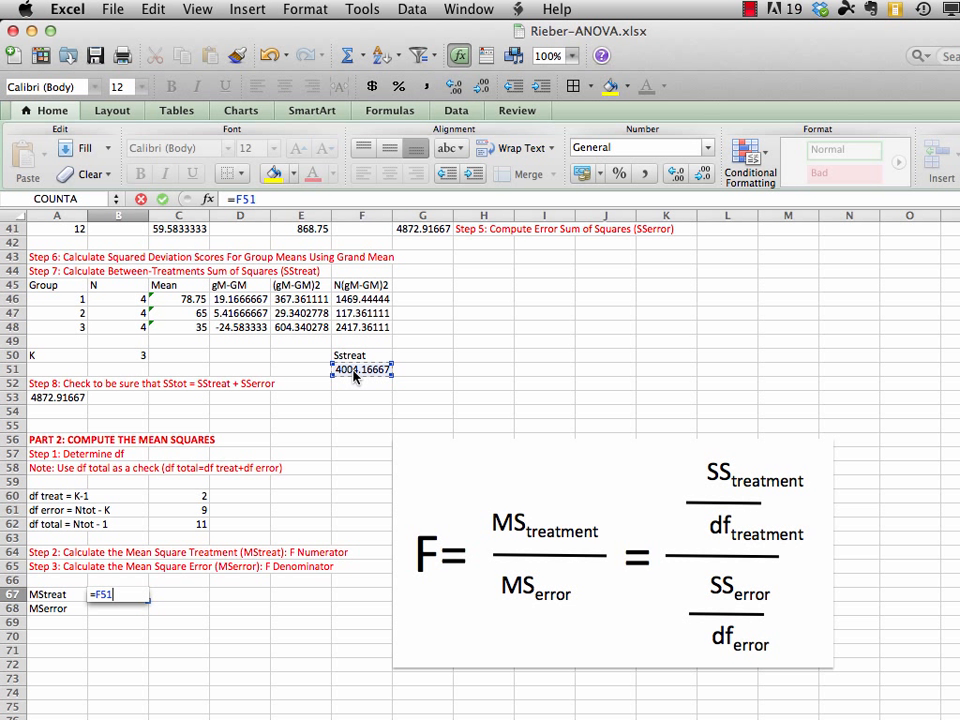
text(/)
click(194, 496)
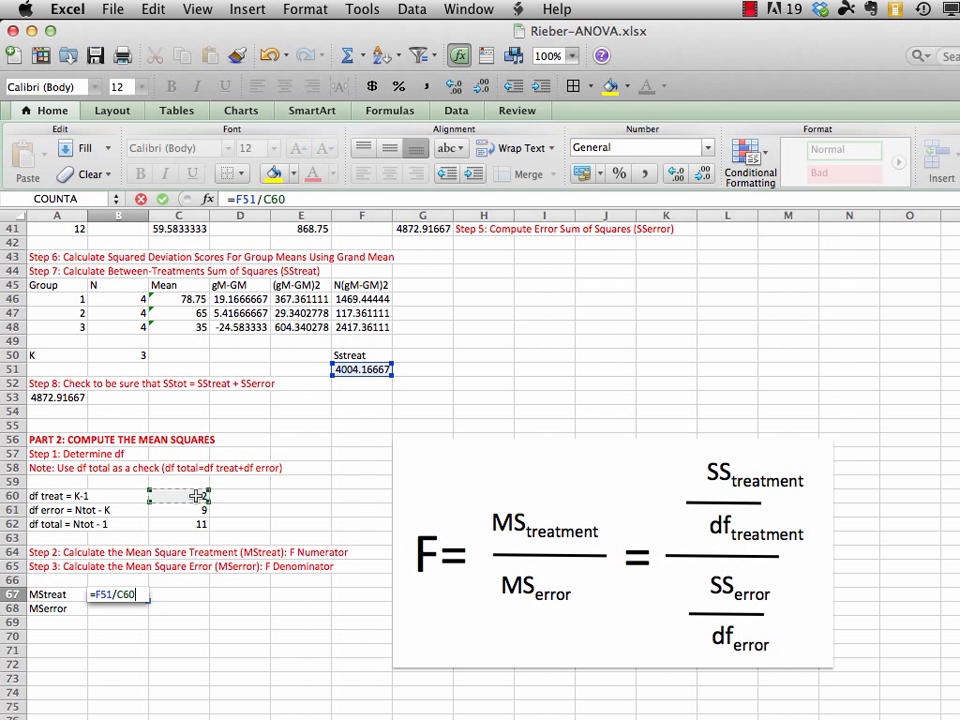
key(Return)
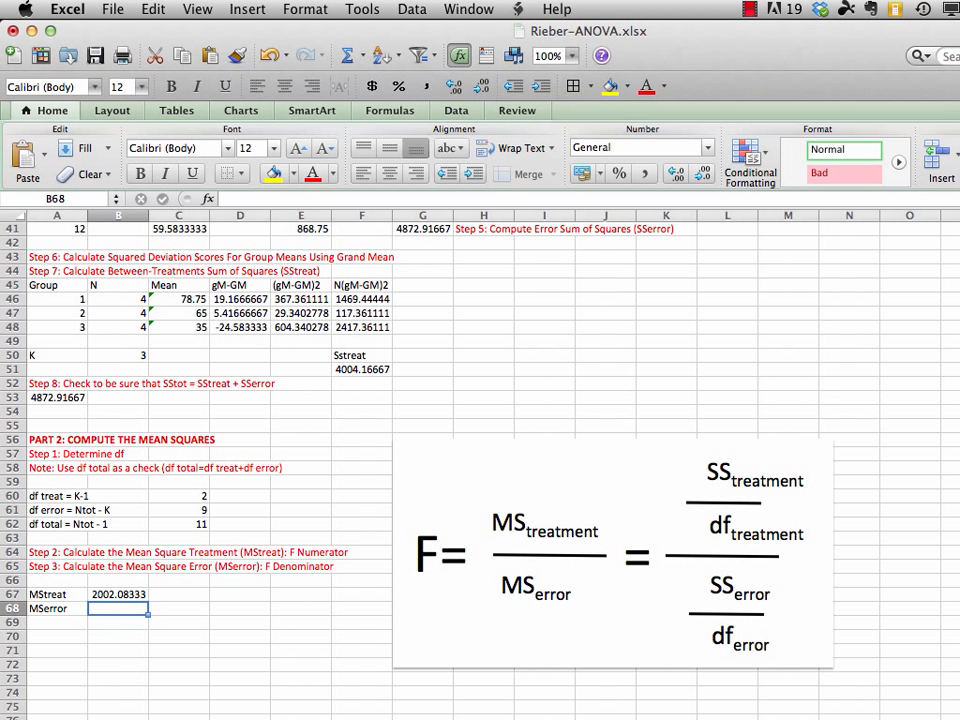
Calculate MSerror in cell B68 by dividing SSerror by the error df with the formula =E41/C61.
scroll(480, 450, up, 2)
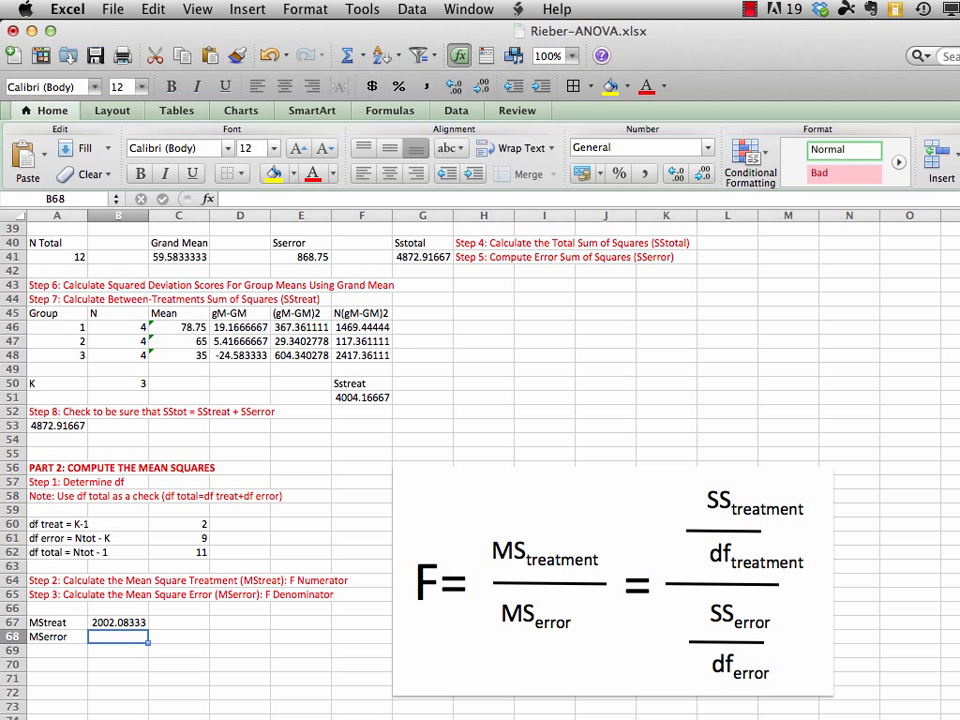
text(=)
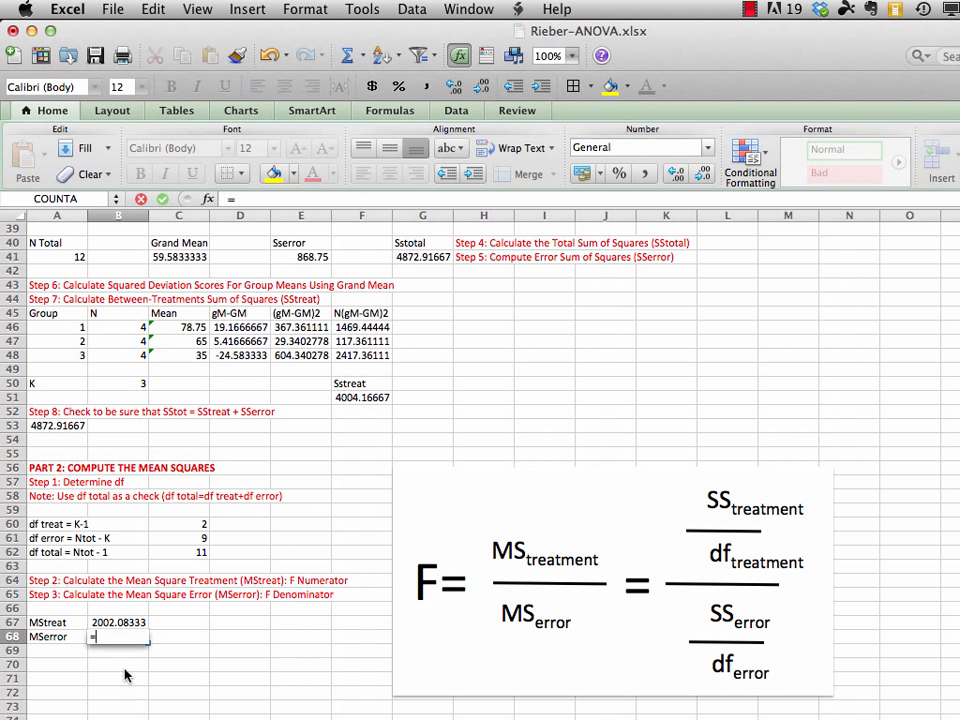
click(301, 259)
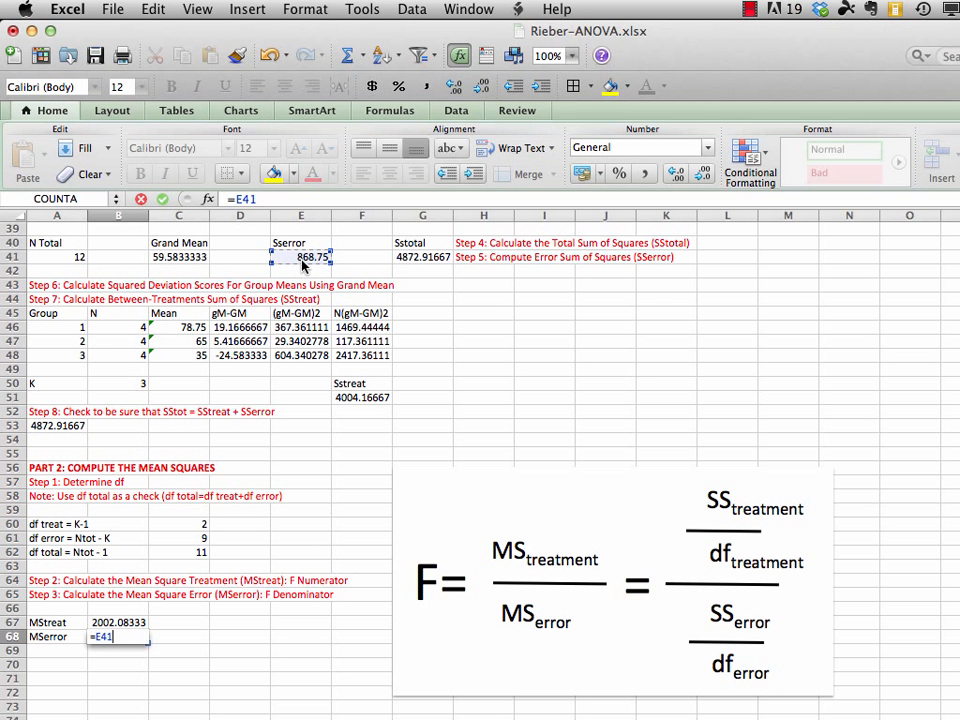
text(/)
click(196, 538)
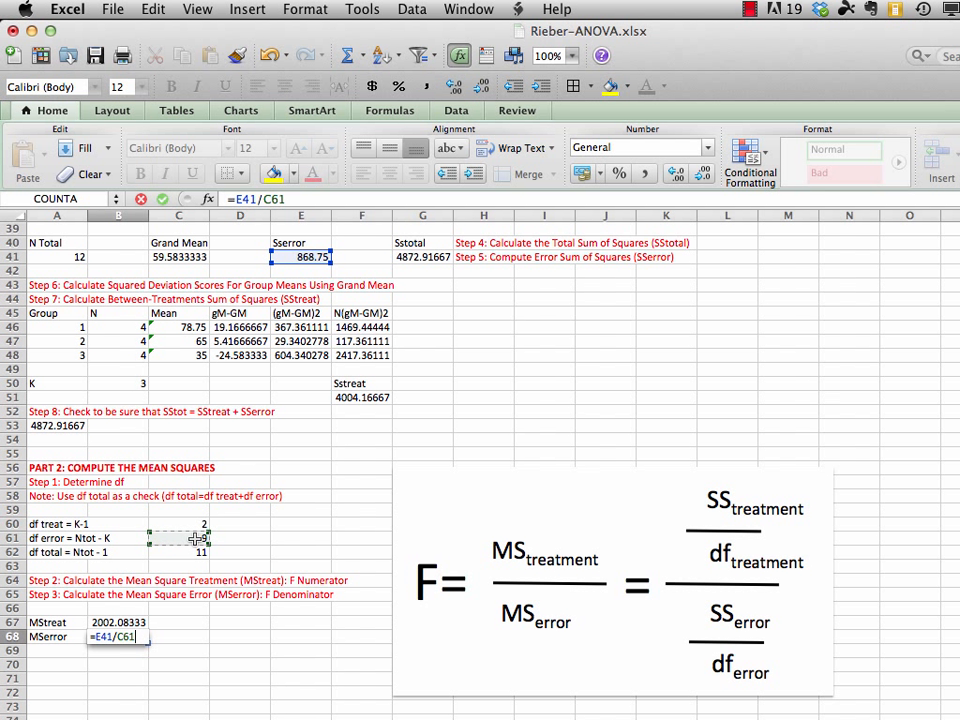
key(Return)
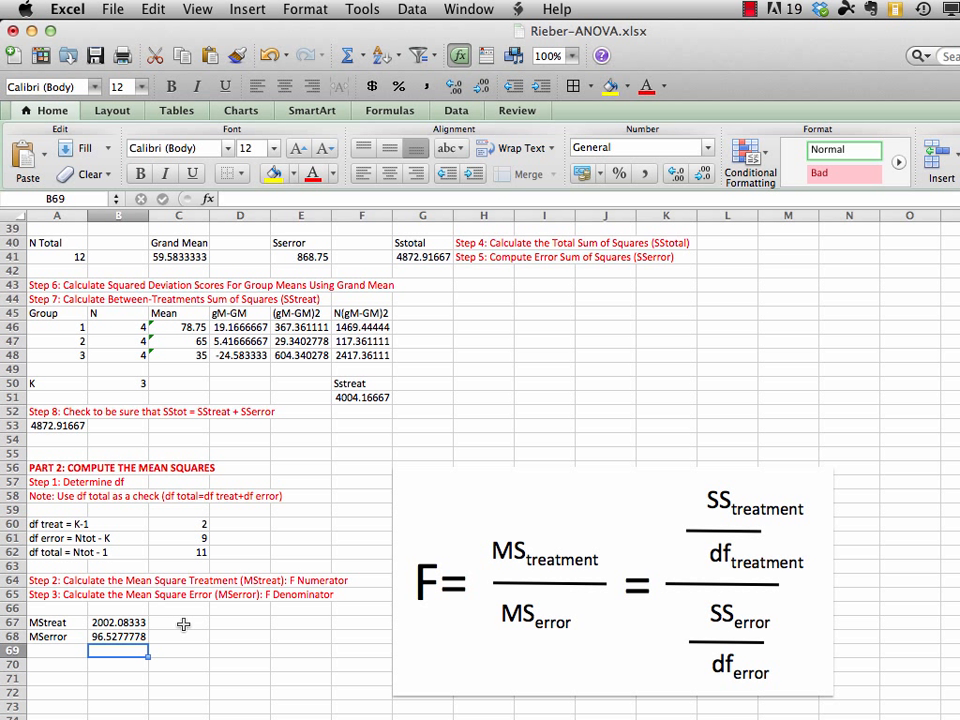
Enter the labels "F numerator" in C67 and "F denominator" in C68 beside the mean square values.
click(183, 623)
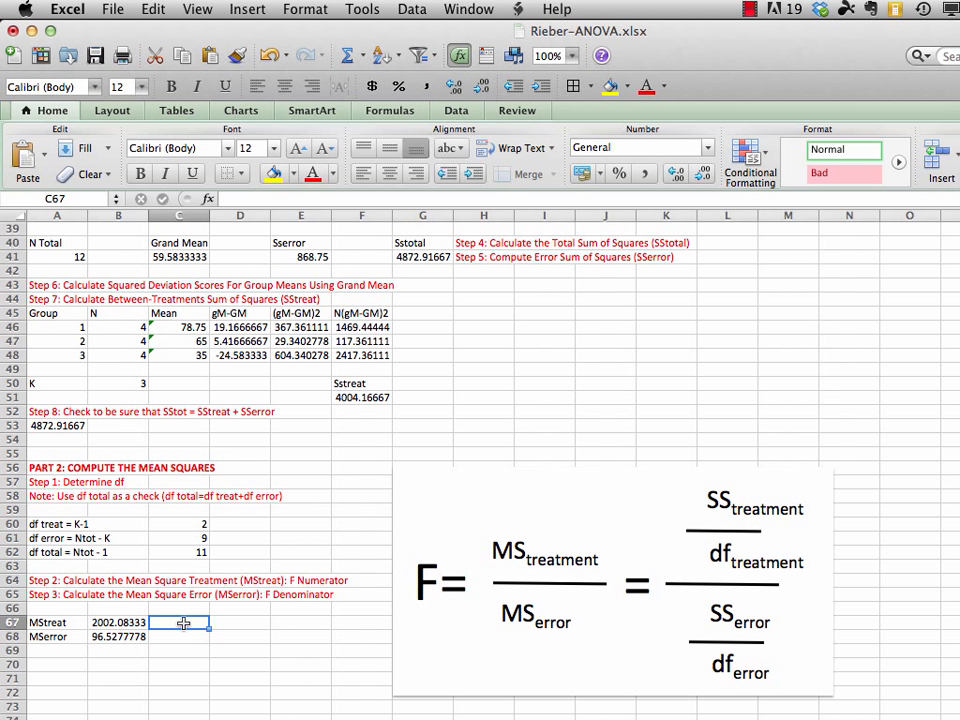
text(F)
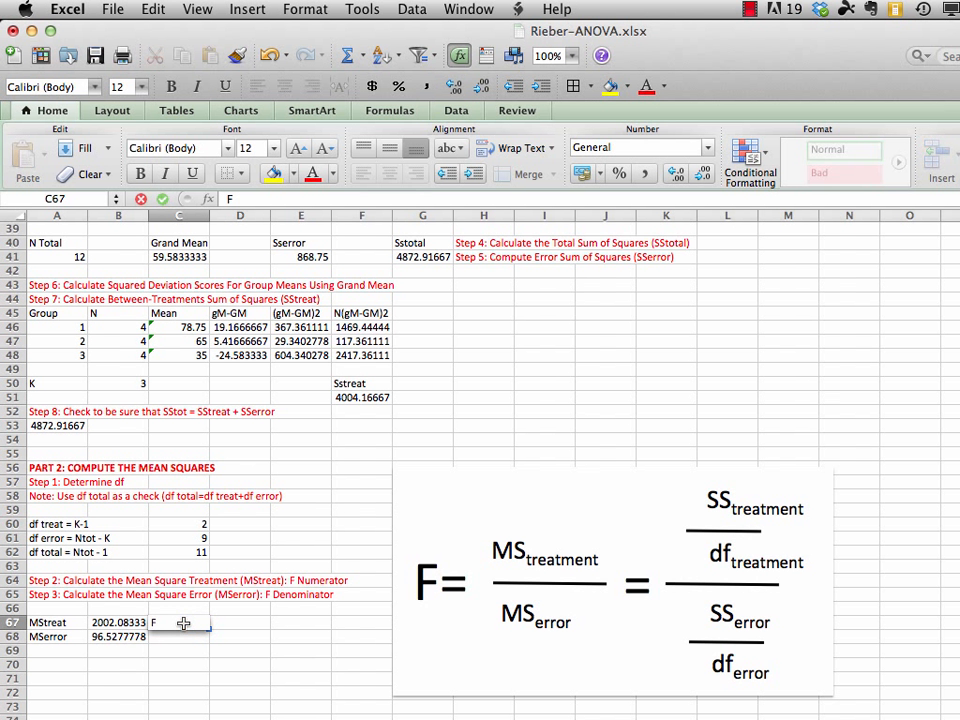
text( numerator)
key(Return)
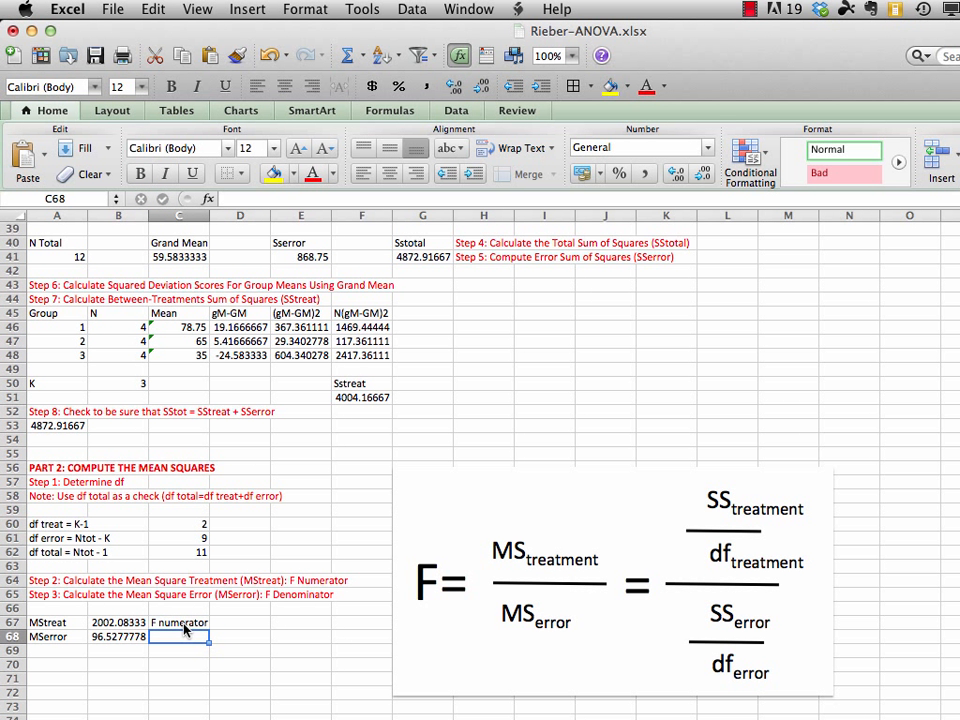
text(F)
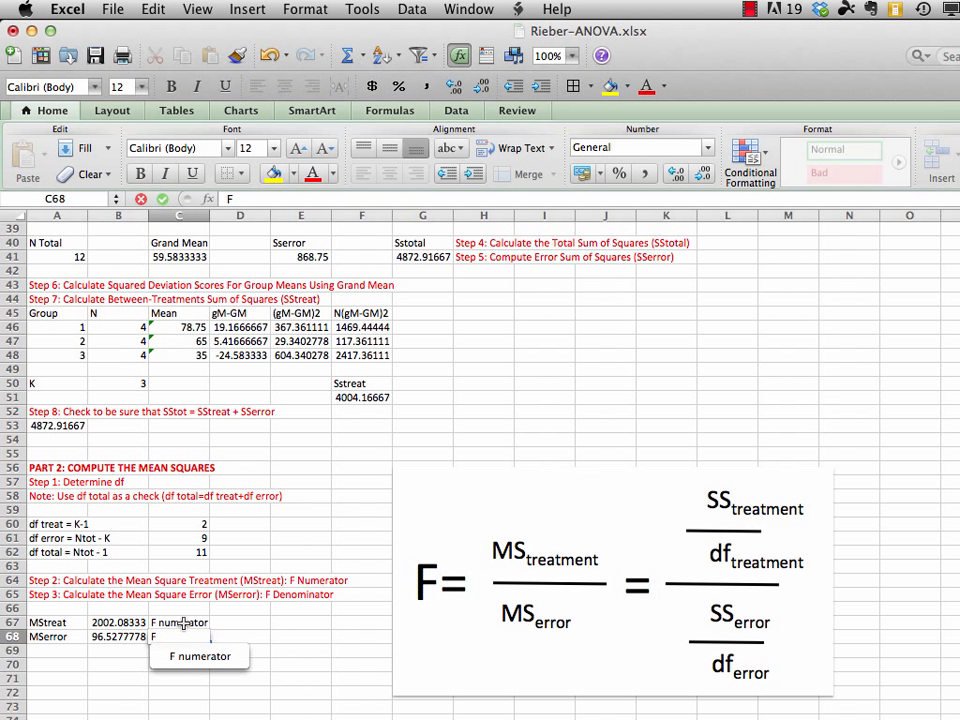
text( denominator)
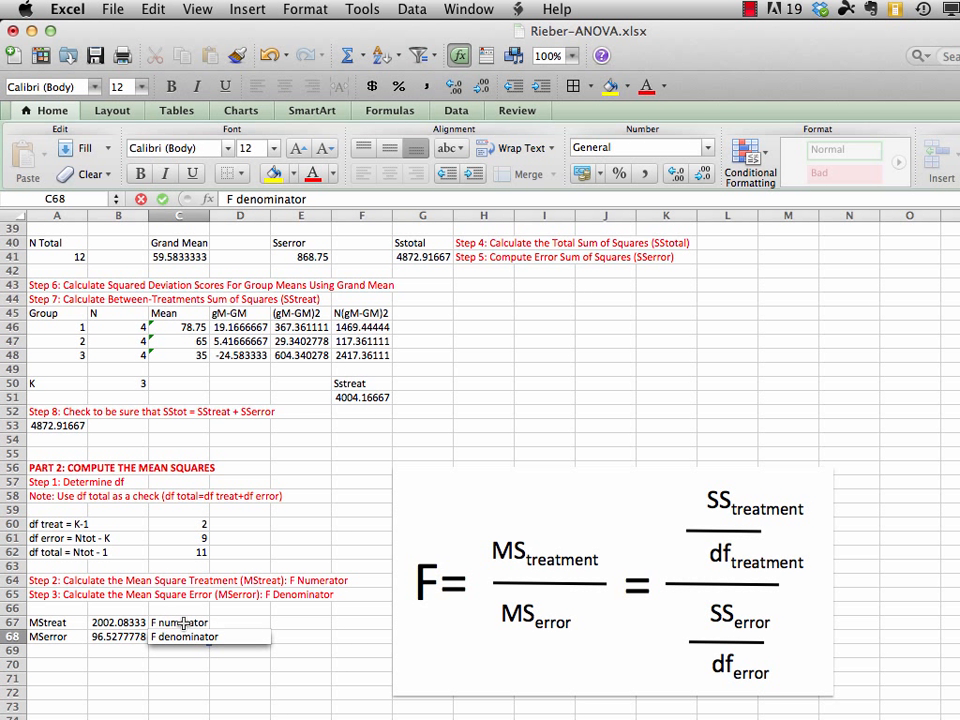
key(Return)
Color the labels in C67:C68 red and save the workbook.
drag(183, 622, 186, 636)
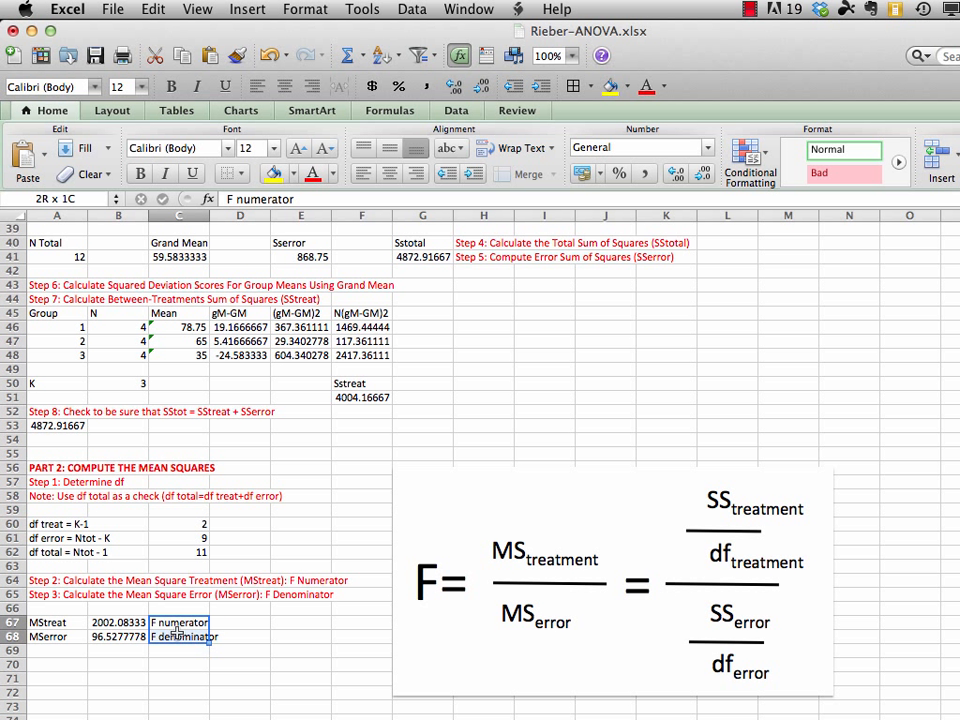
click(314, 174)
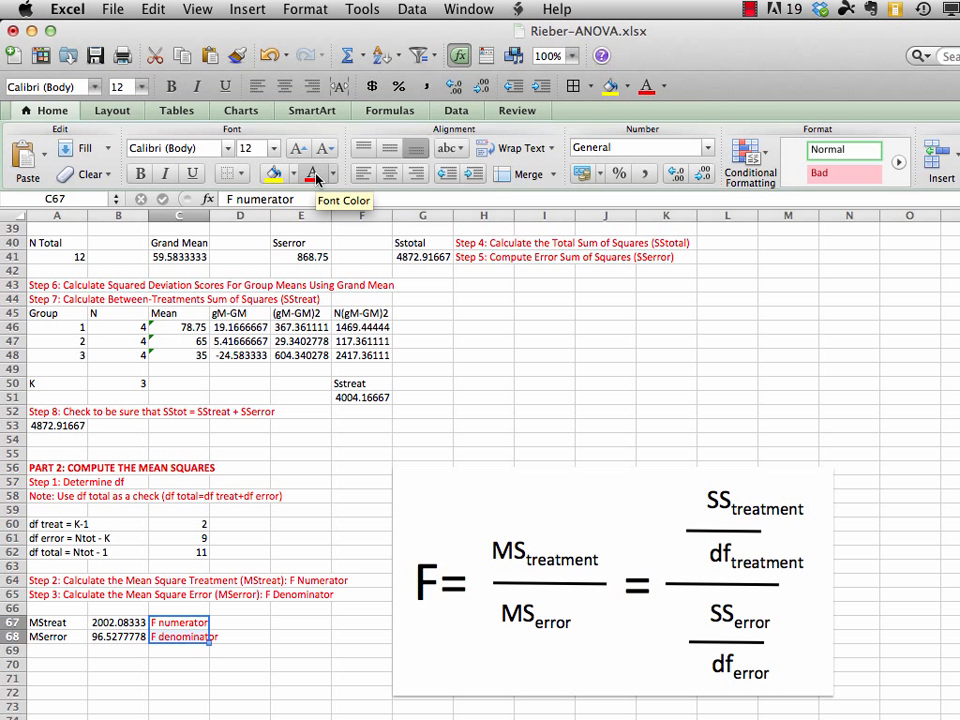
click(112, 10)
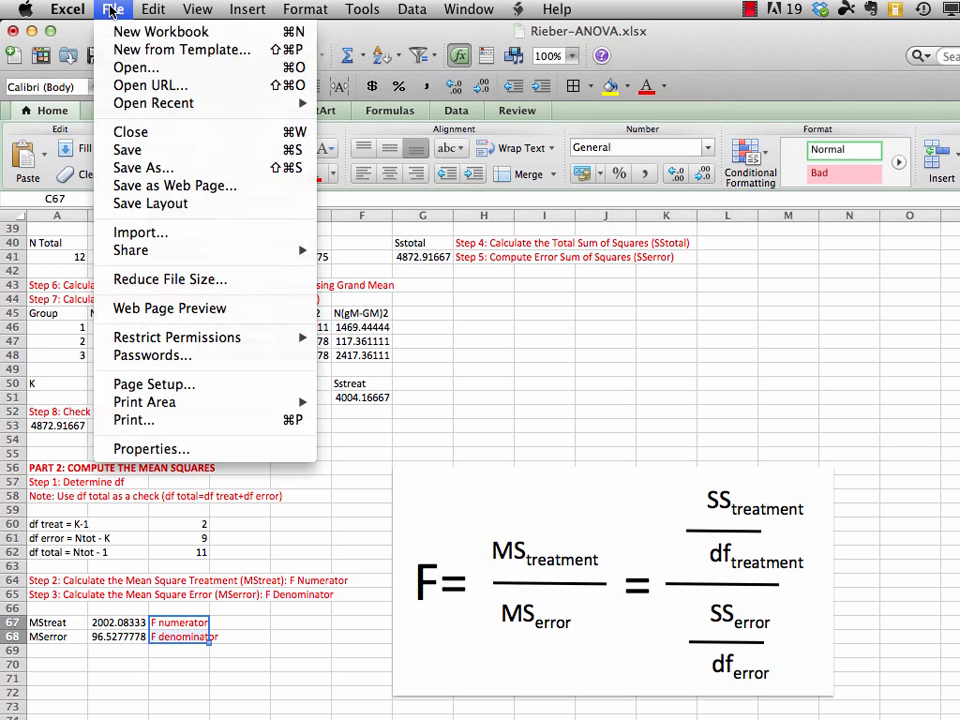
click(130, 150)
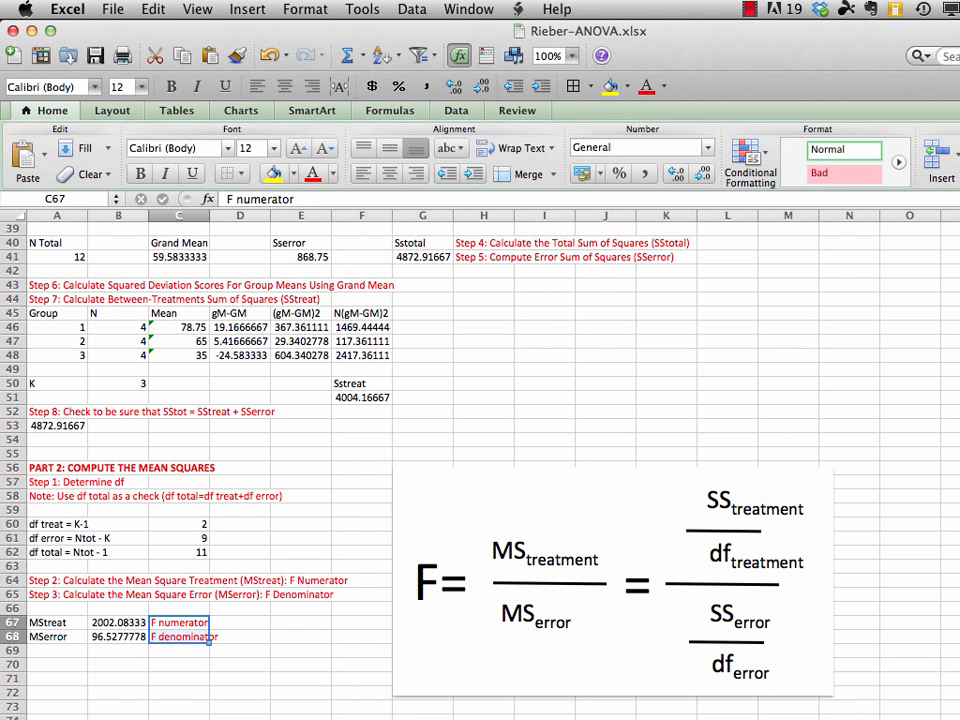
Move the heading "PART 3: COMPUTE F VALUE" from A15 to A71, below the mean squares.
scroll(480, 450, up, 13)
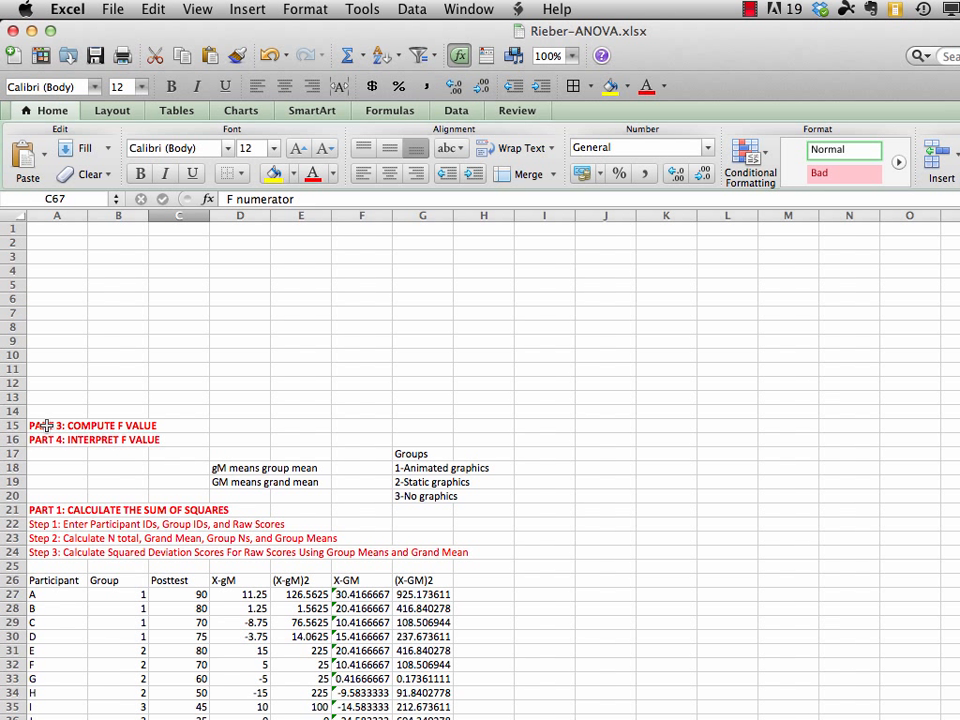
click(46, 426)
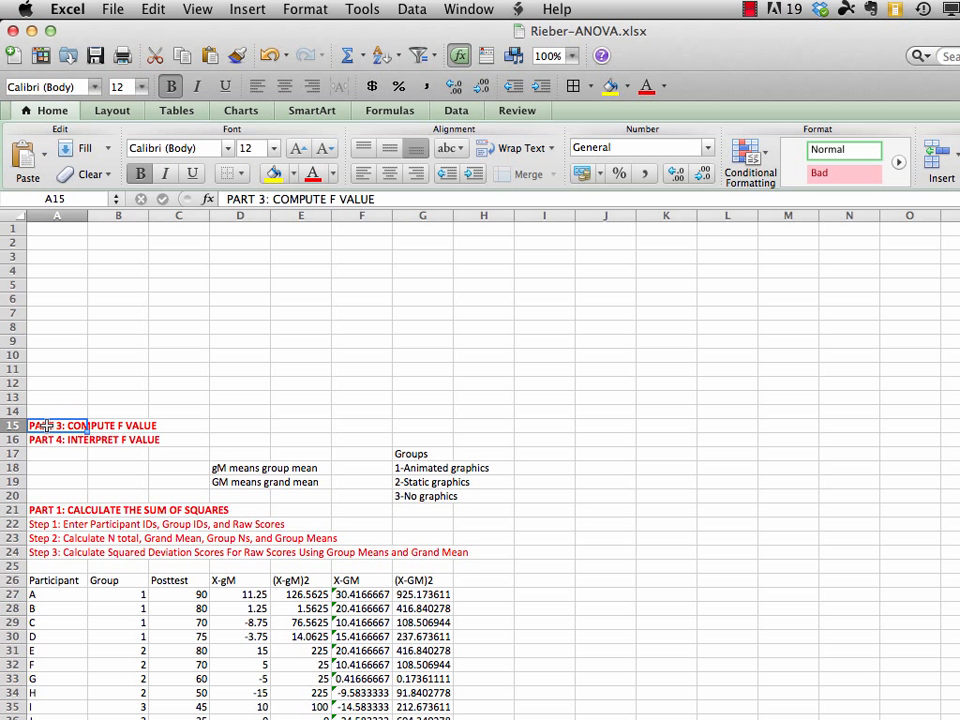
click(154, 10)
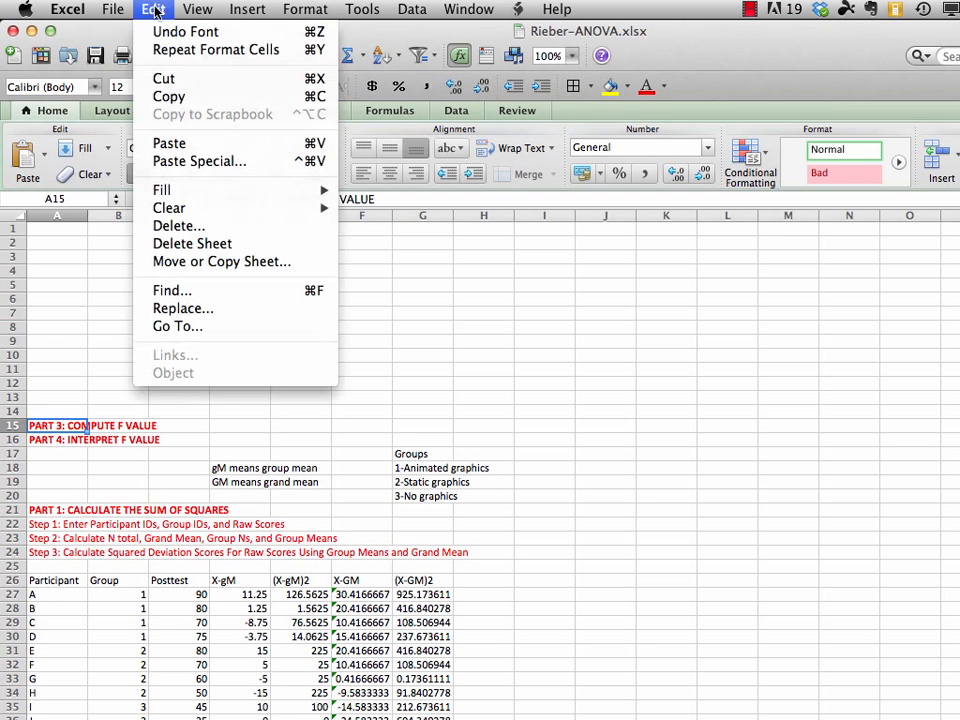
click(168, 80)
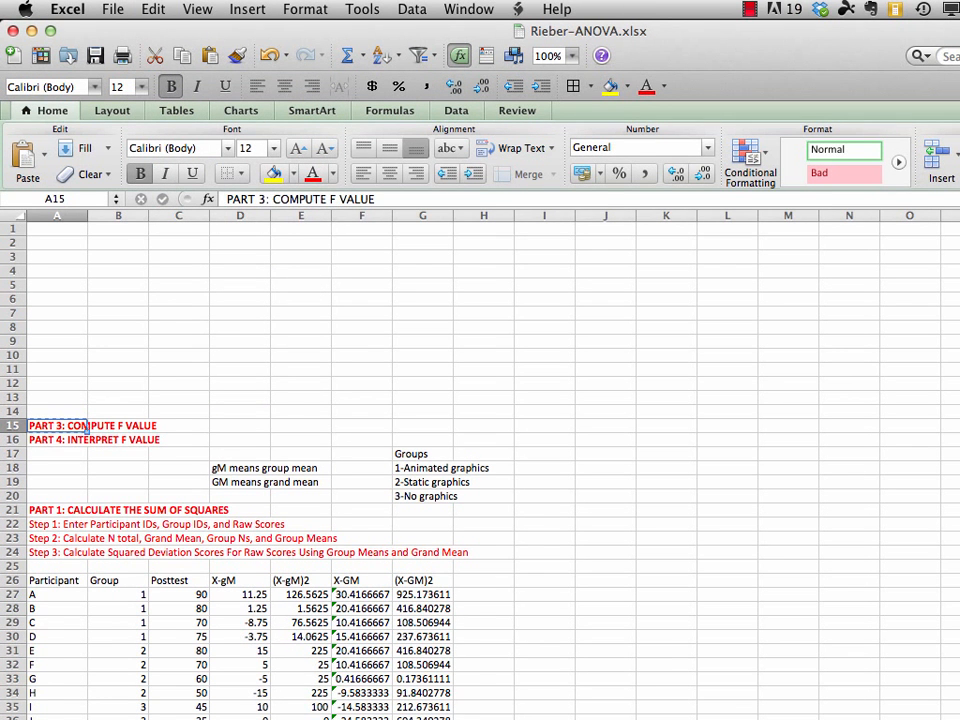
scroll(480, 450, down, 15)
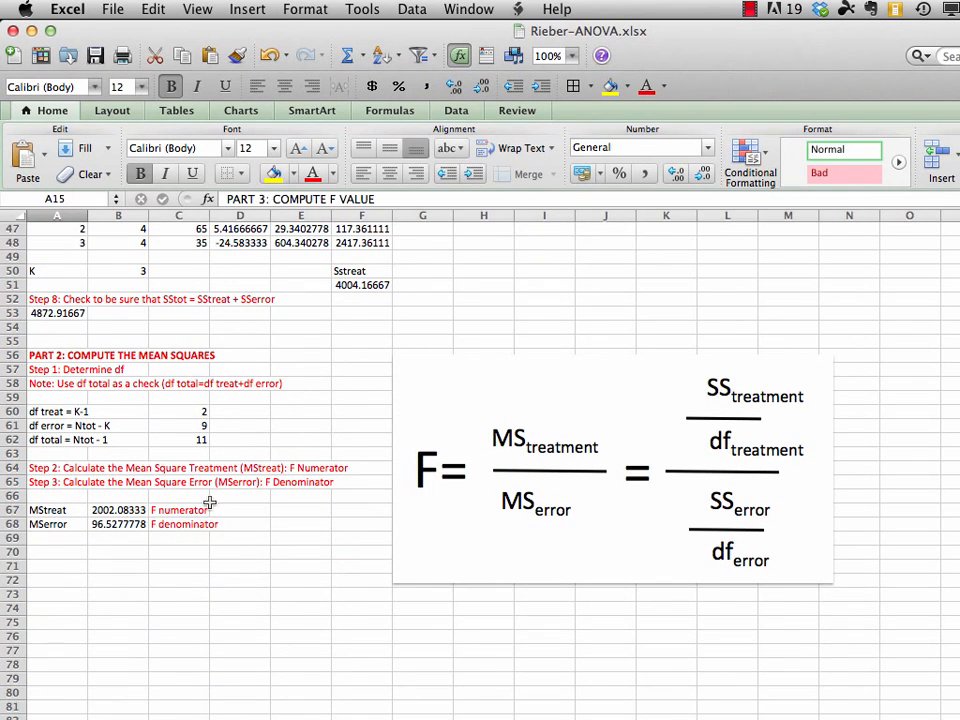
click(50, 567)
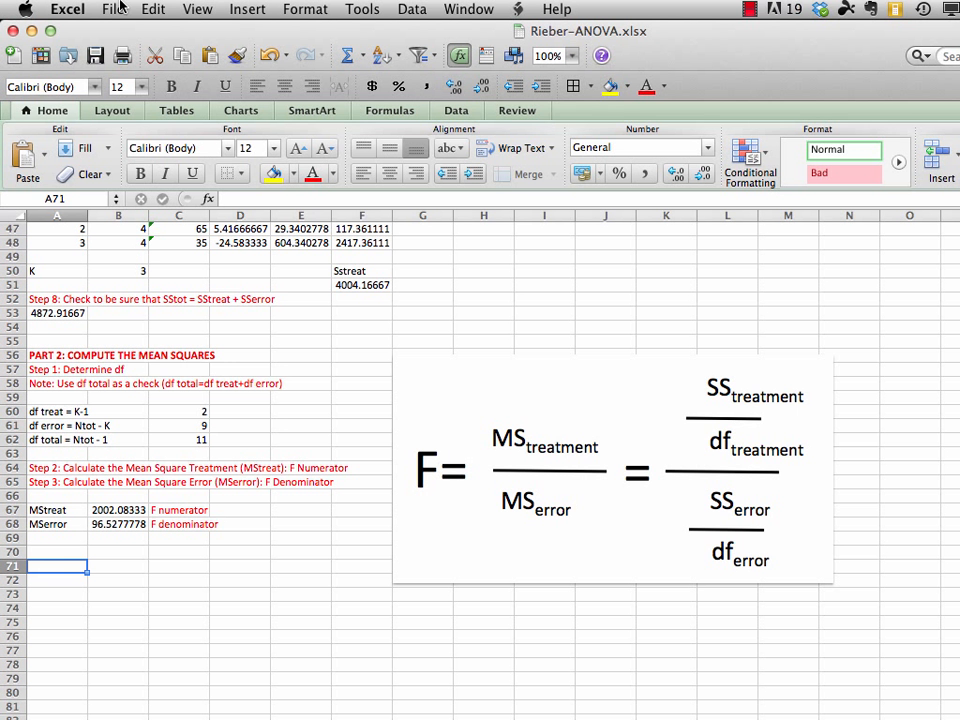
click(152, 9)
click(160, 143)
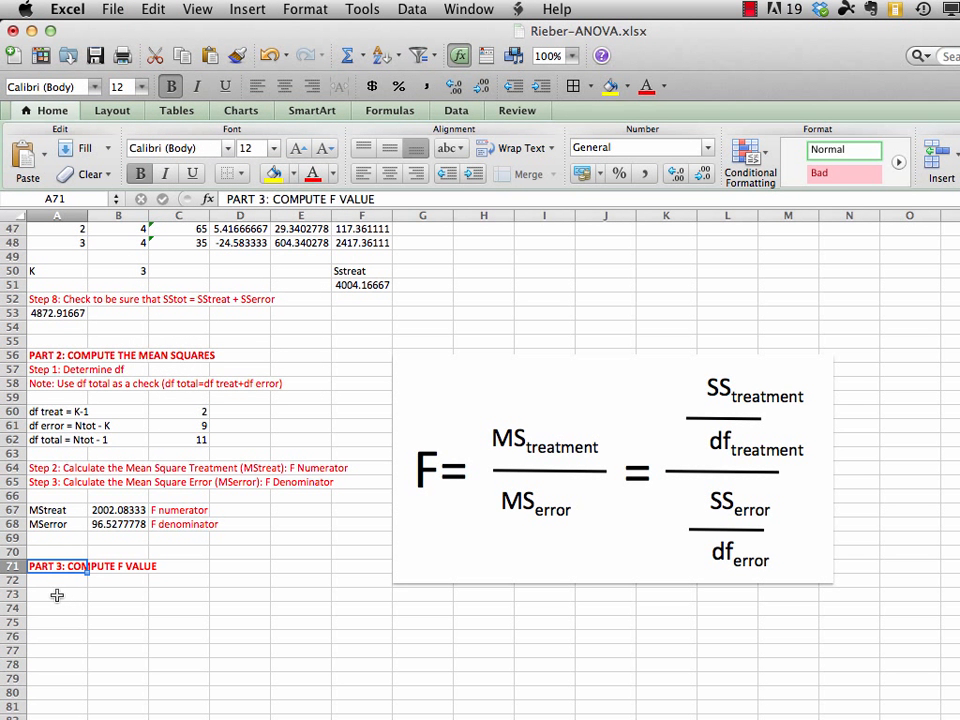
Enter the label "F value" in cell A73 under the Part 3 heading.
click(57, 595)
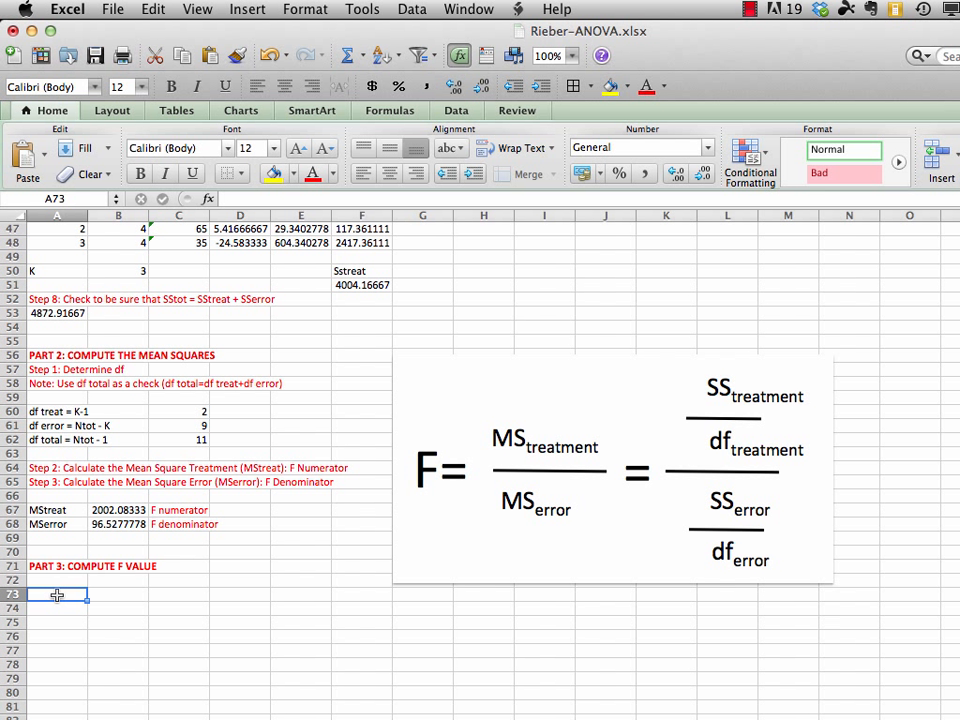
text(F value)
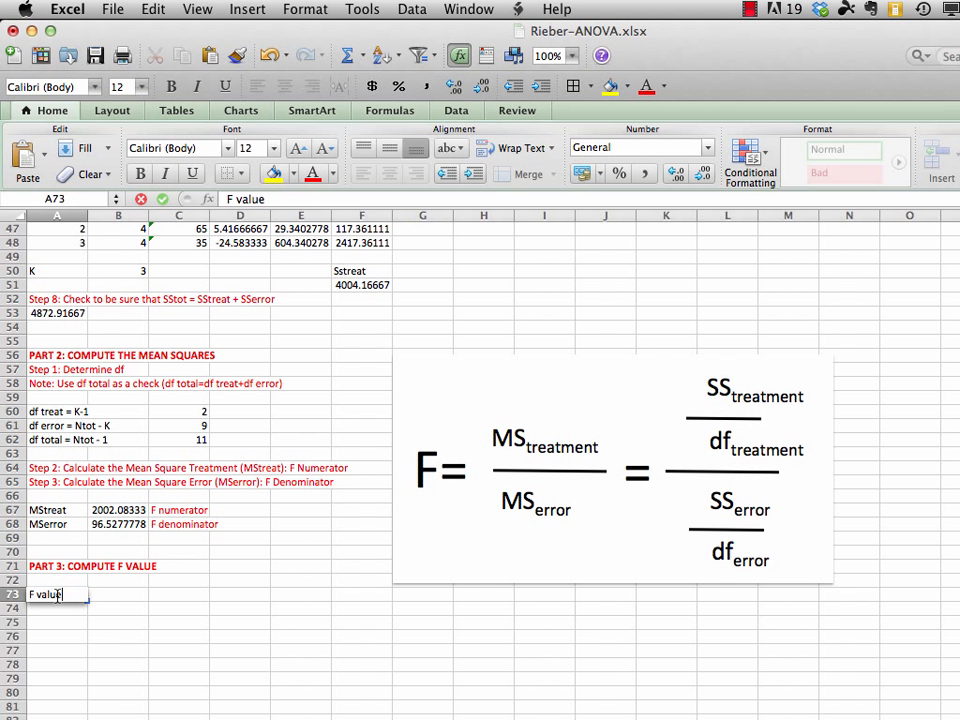
key(Return)
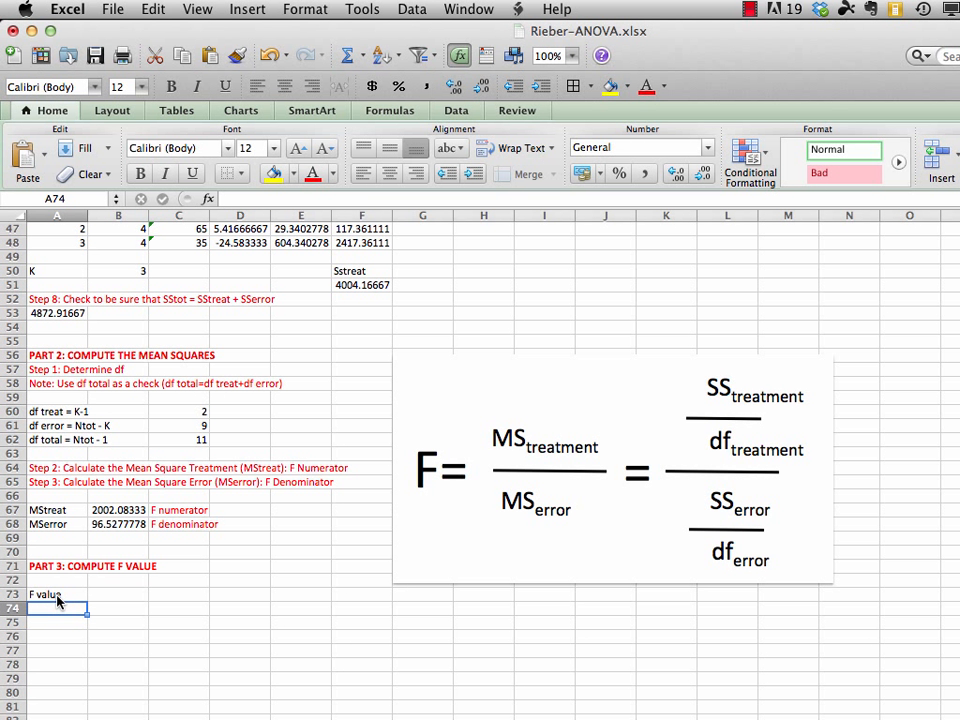
Calculate the F value in cell B73 by dividing MStreat by MSerror with the formula =B67/B68.
click(105, 595)
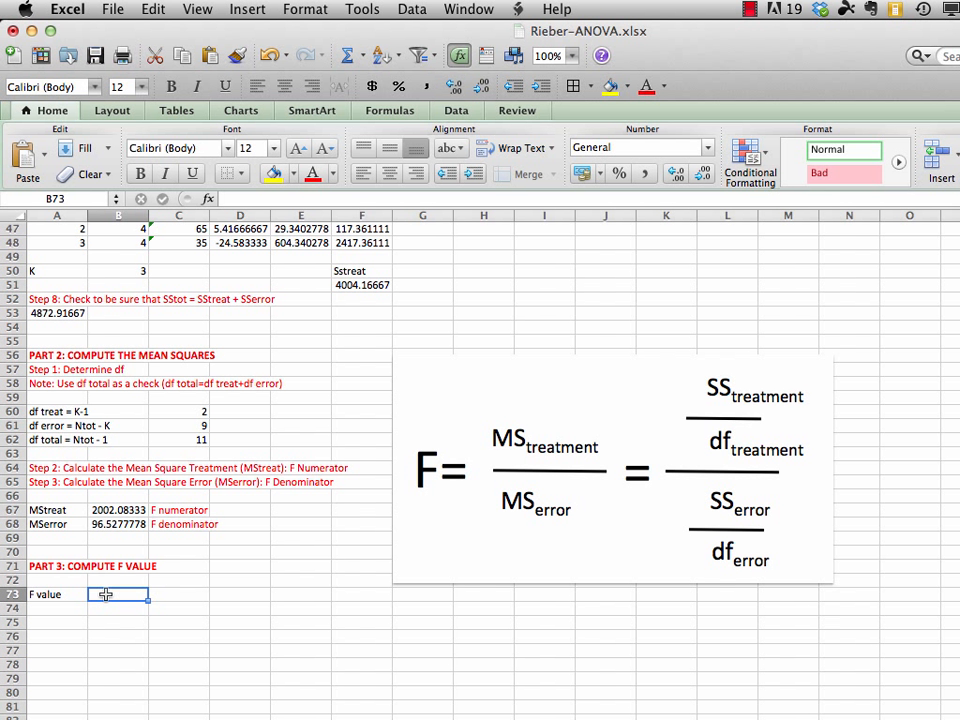
text(=)
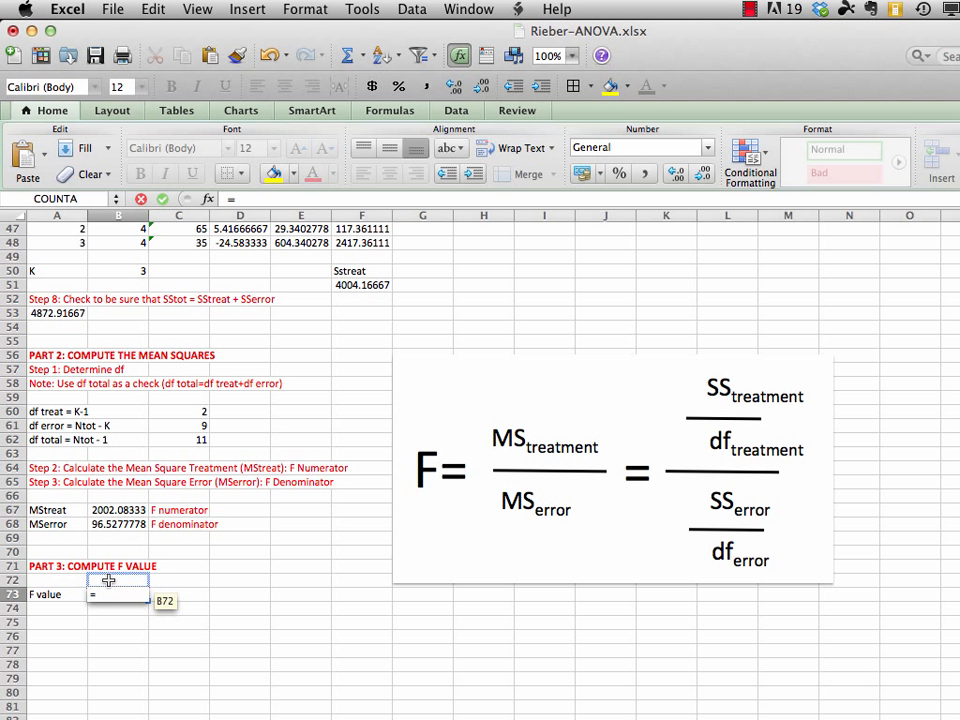
click(110, 511)
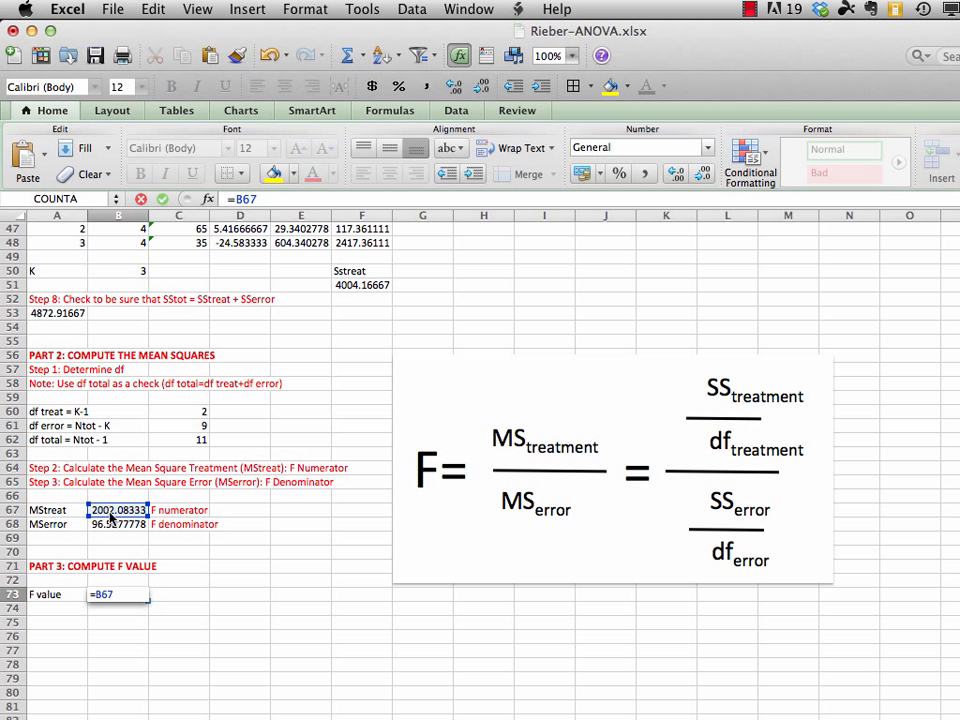
text(/)
click(110, 522)
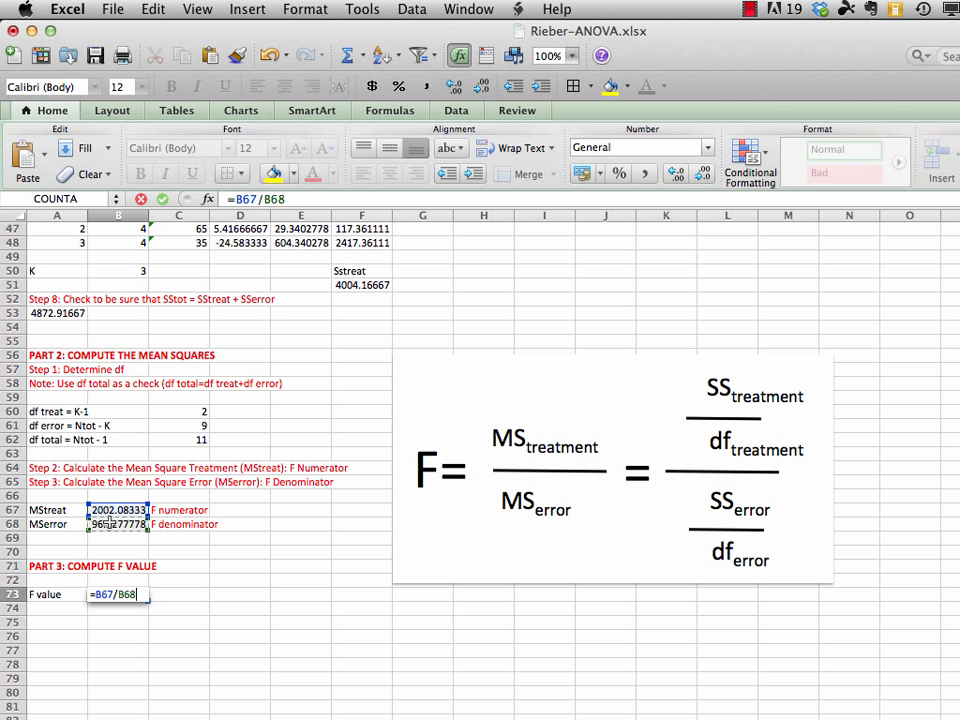
key(Return)
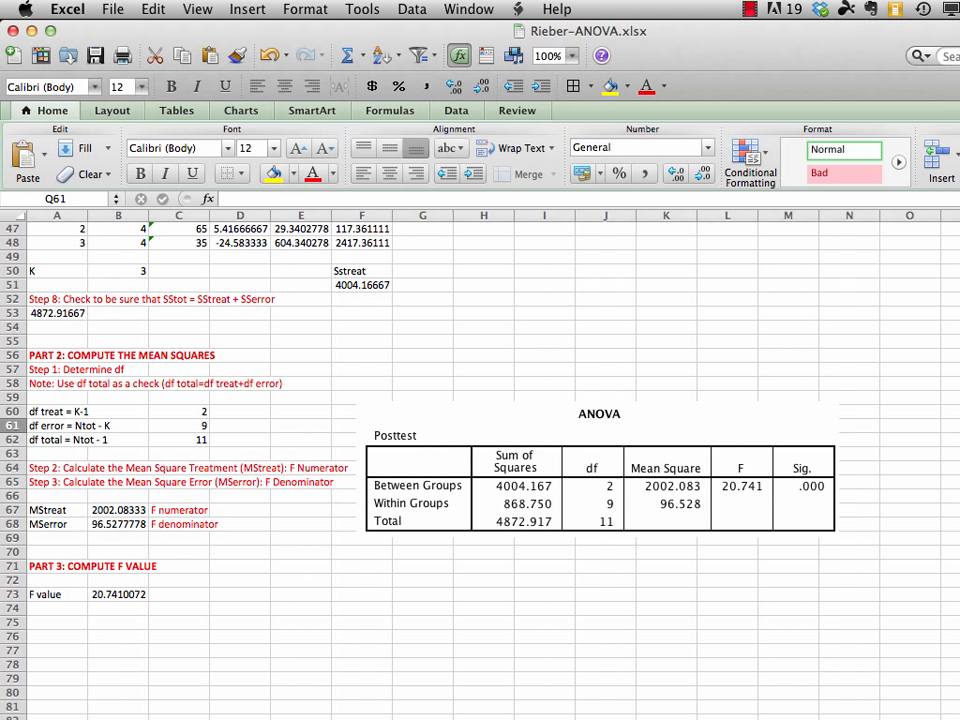
scroll(315, 375, up, 3)
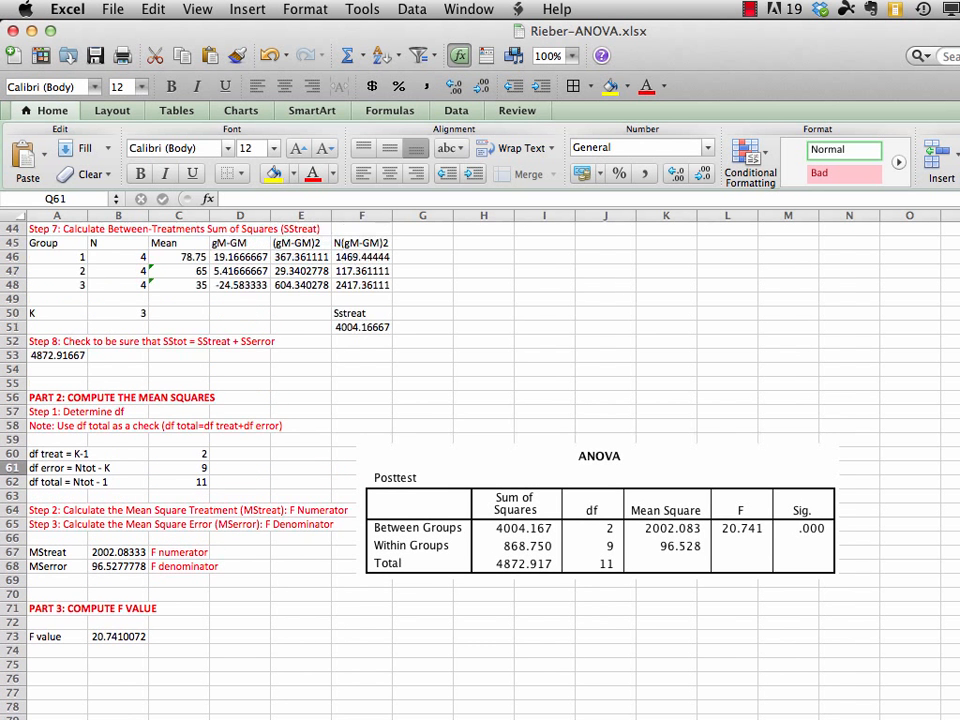
Make the sum of squares labels bold: Sserror in E40, Sstotal in G40 and Sstreat in F50.
scroll(315, 375, up, 1)
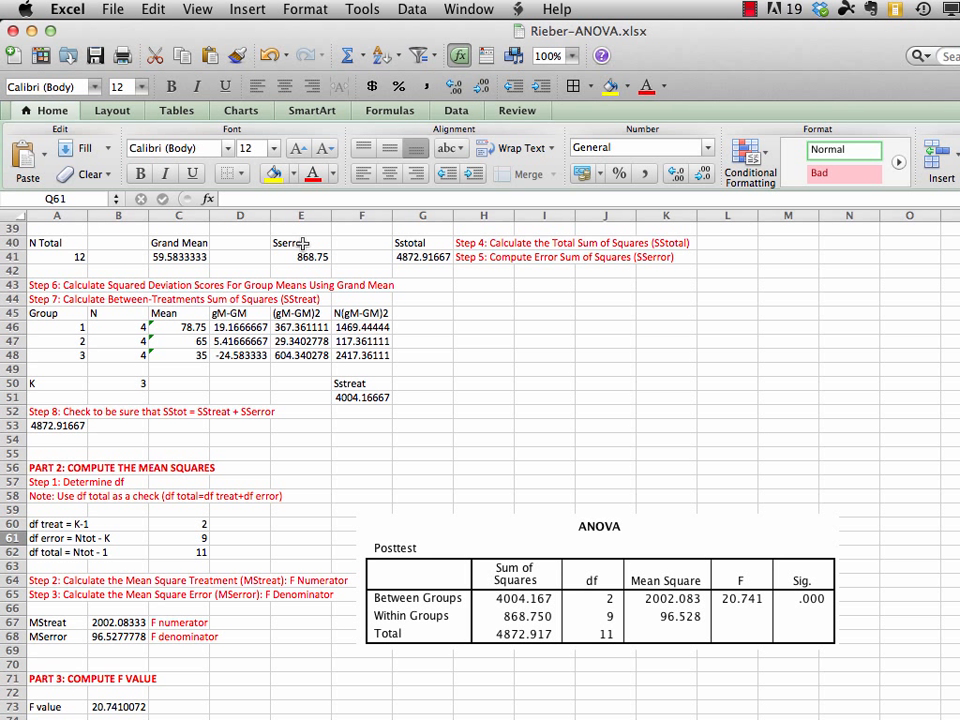
click(297, 242)
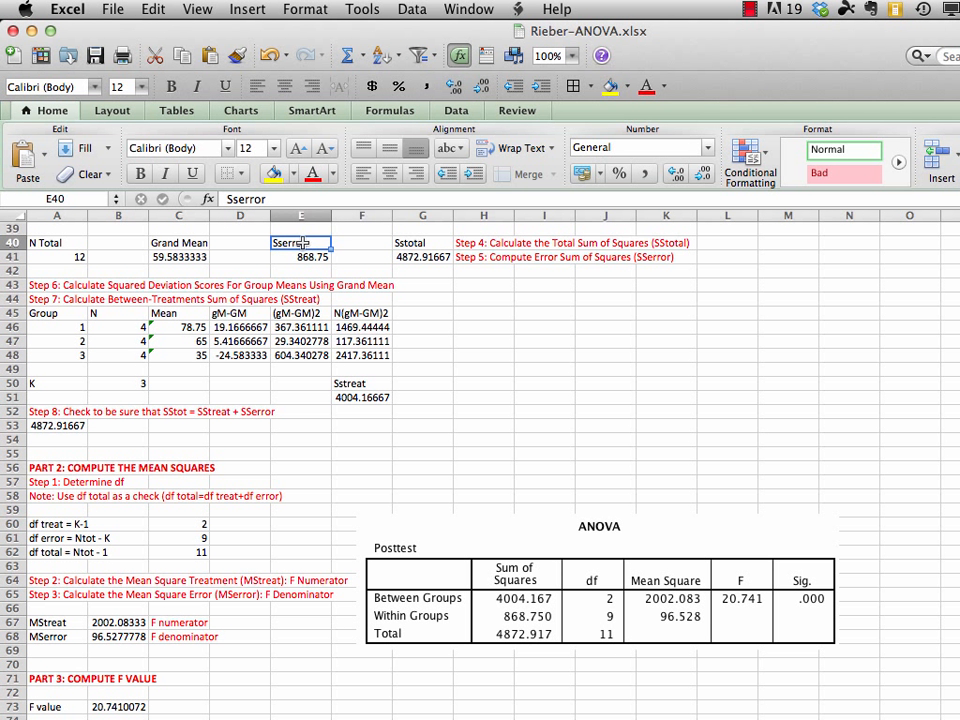
click(140, 175)
click(398, 242)
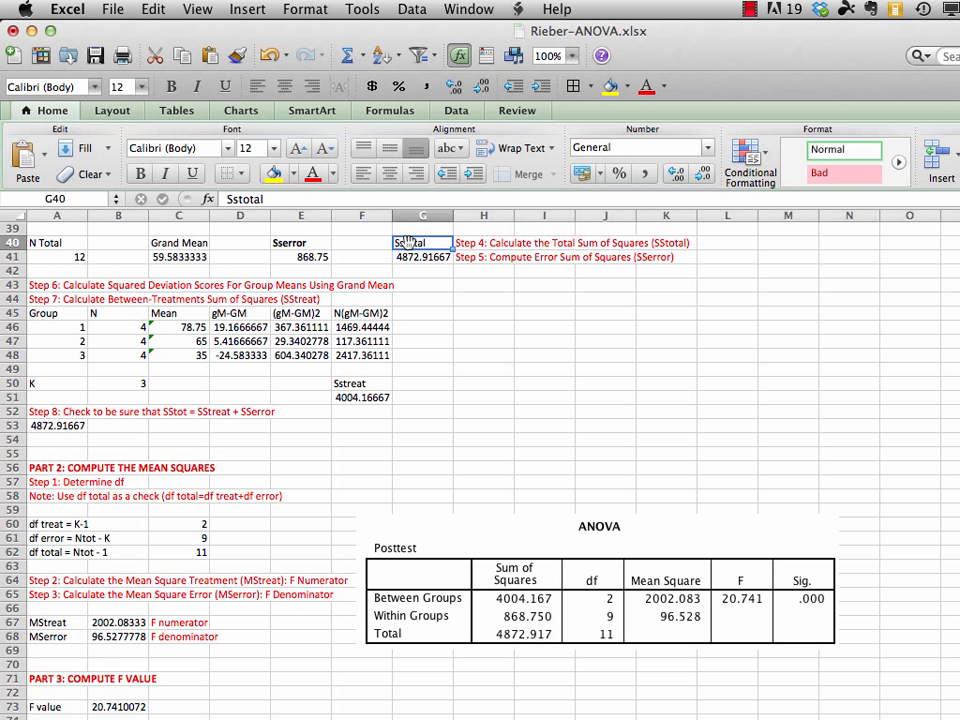
click(140, 173)
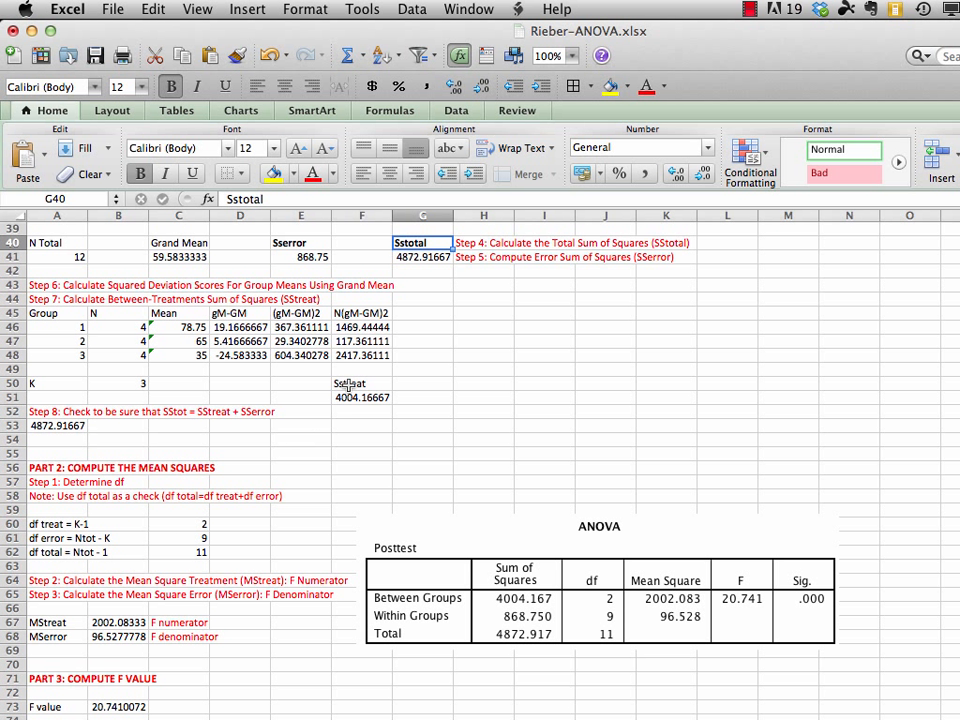
click(360, 383)
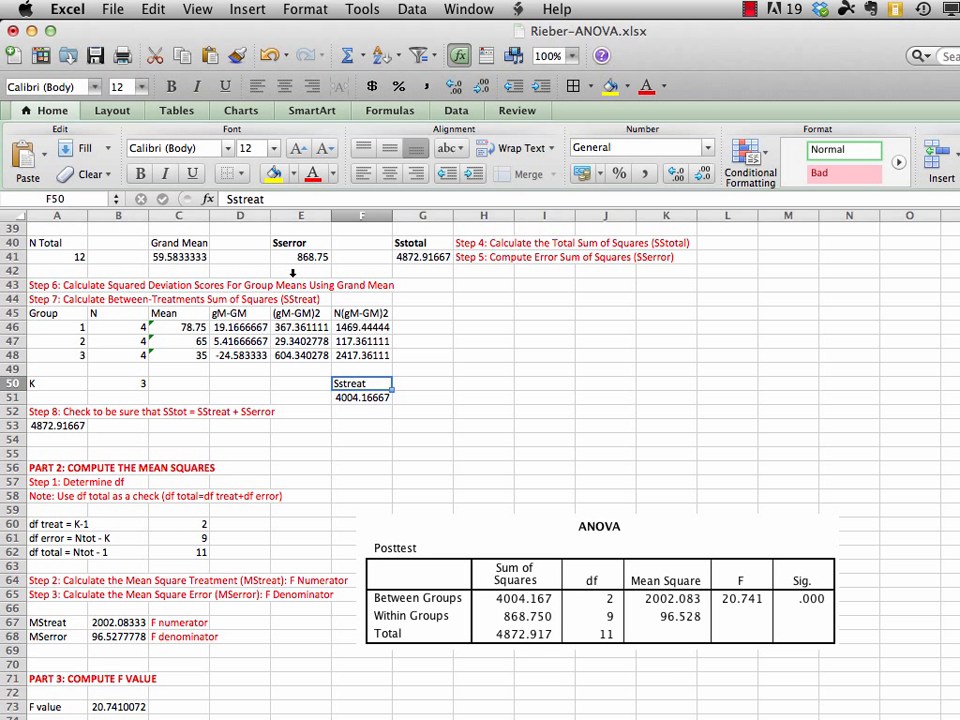
click(141, 178)
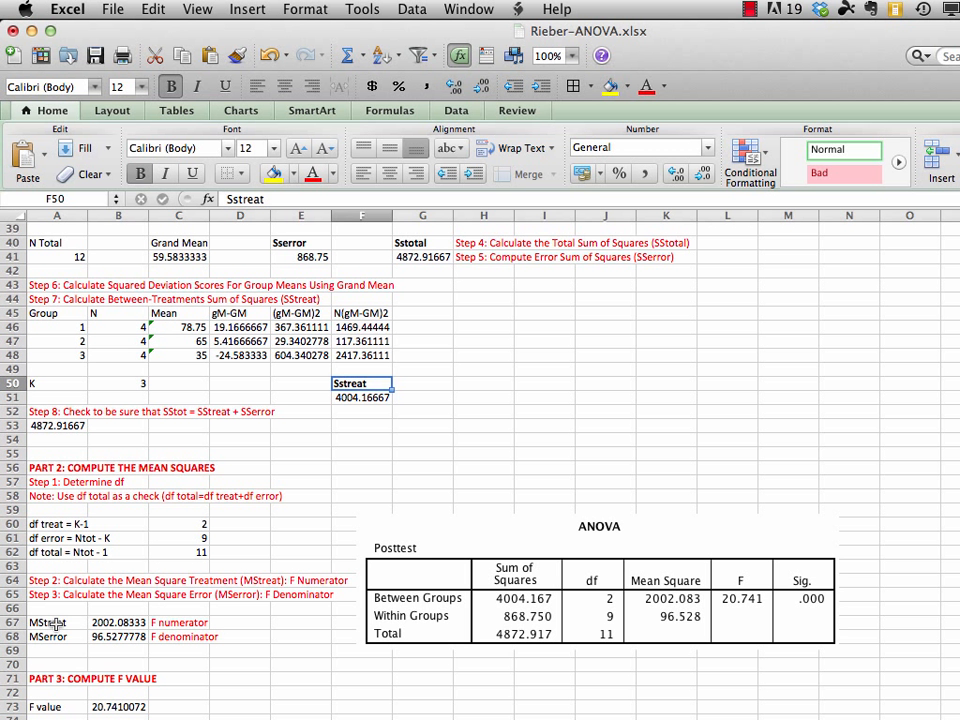
Make the labels MStreat and MSerror in A67:A68, F value in A73 and the df labels in A60:A62 bold.
click(50, 622)
drag(50, 622, 50, 636)
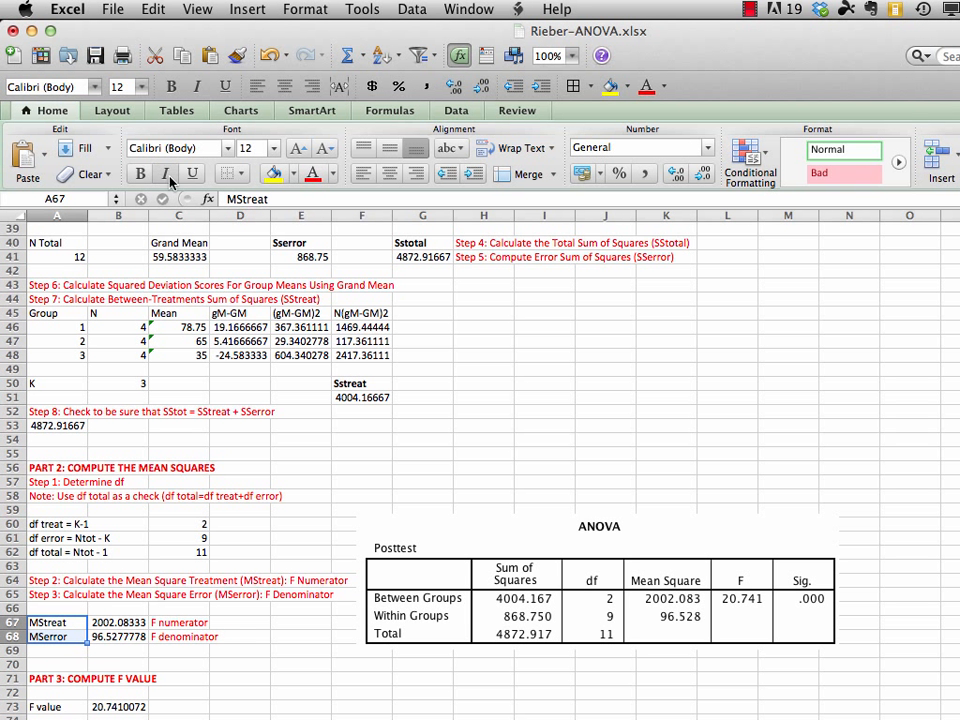
click(141, 176)
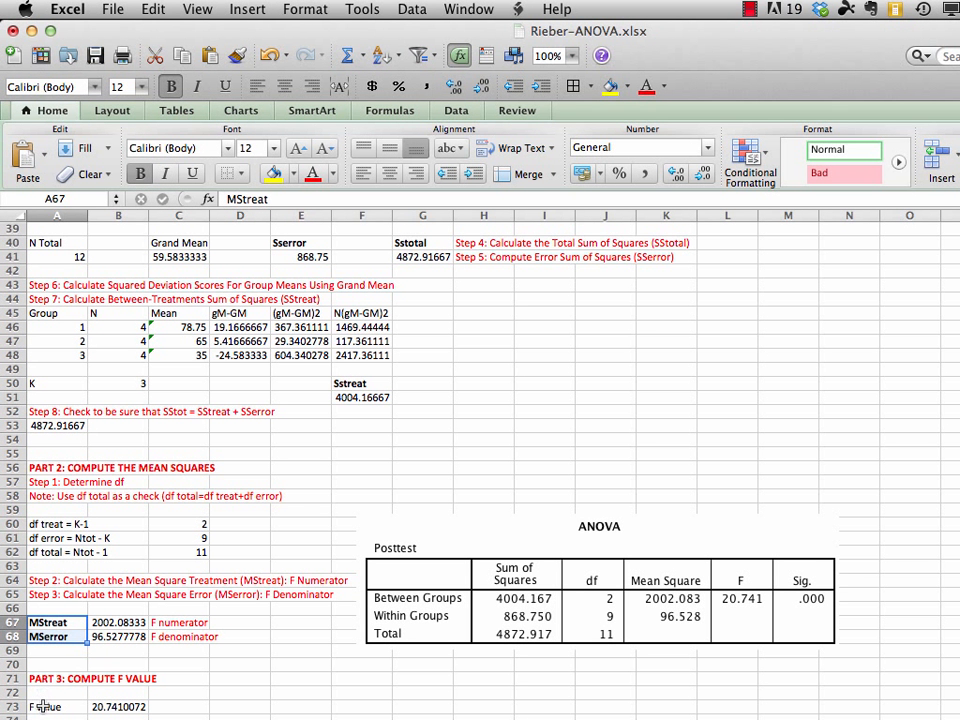
click(44, 706)
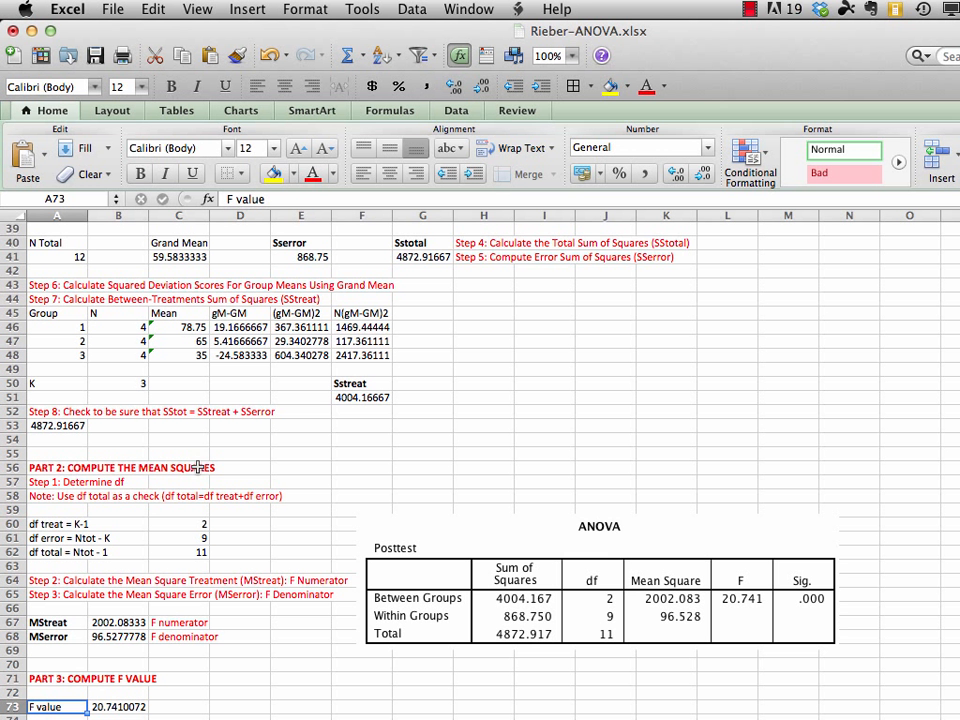
click(141, 176)
drag(45, 524, 45, 552)
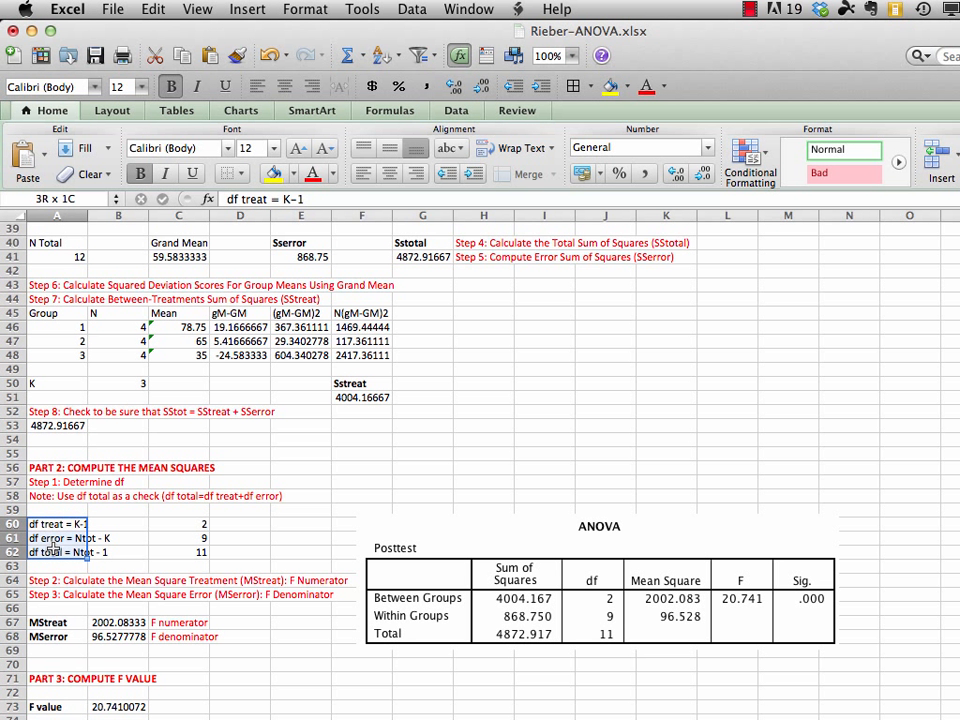
click(141, 174)
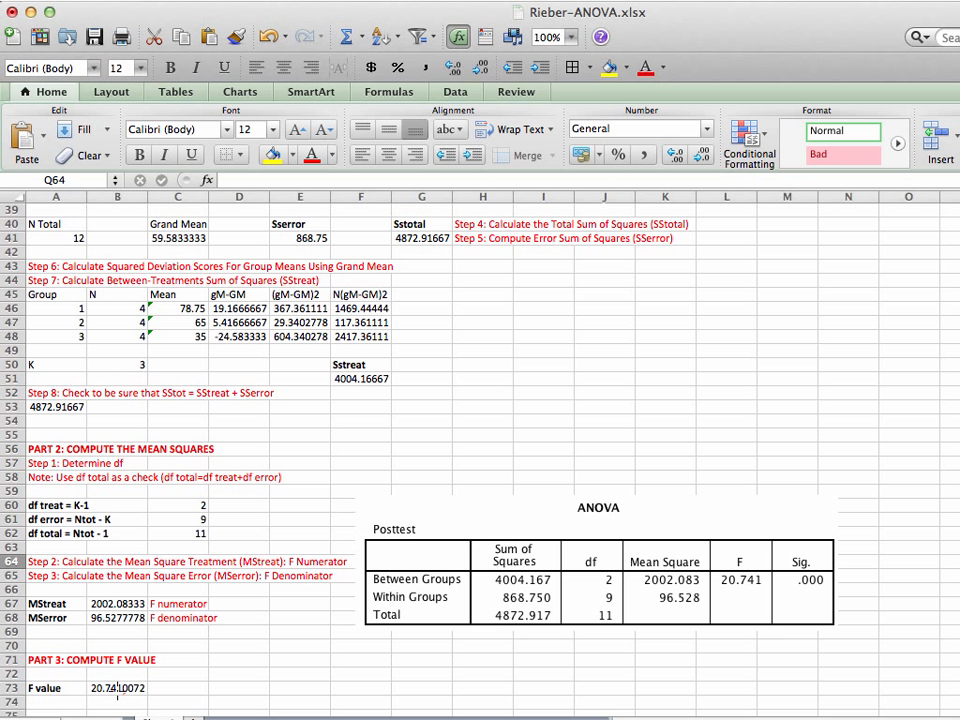
Compare the calculated F value, sums of squares, degrees of freedom and mean squares with the figures in the ANOVA output table.
mouse_move(155, 666)
mouse_down()
mouse_move(93, 668)
mouse_move(90, 702)
mouse_move(115, 712)
mouse_move(150, 705)
mouse_move(158, 686)
mouse_move(120, 666)
mouse_up()
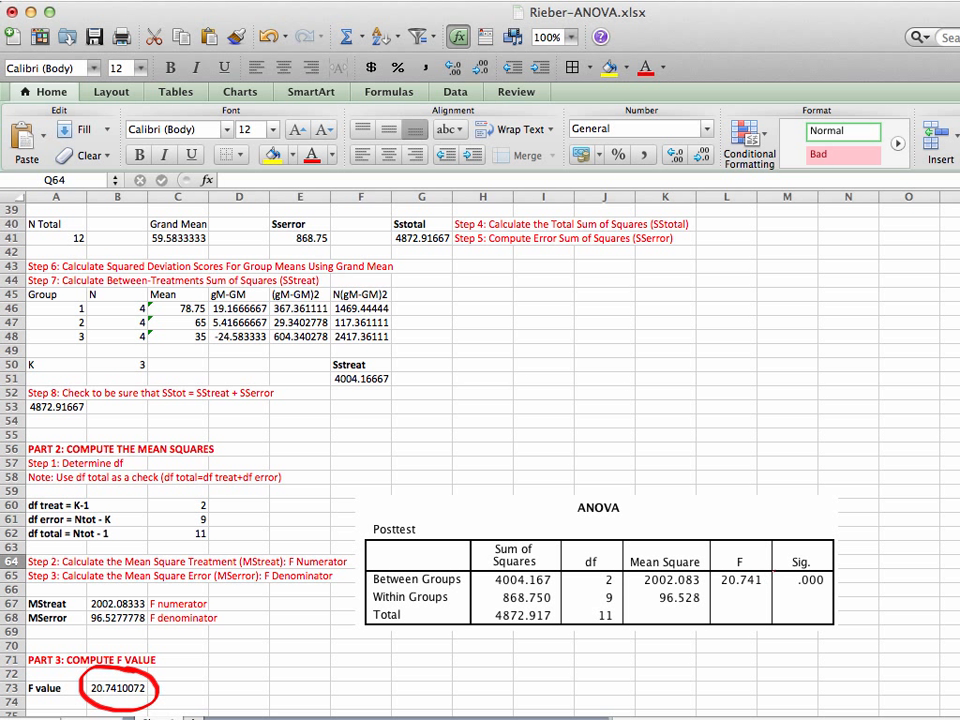
mouse_move(771, 562)
mouse_down()
mouse_move(722, 568)
mouse_move(735, 600)
mouse_move(757, 597)
mouse_move(782, 540)
mouse_up()
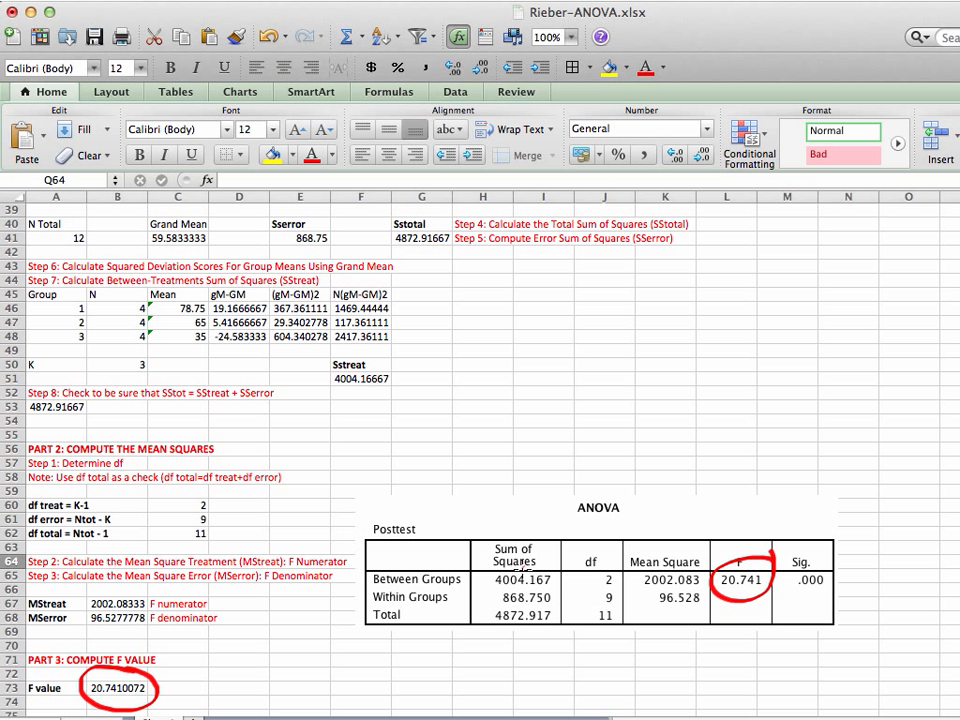
mouse_move(515, 565)
mouse_down()
mouse_move(510, 557)
mouse_move(494, 565)
mouse_move(488, 581)
mouse_move(519, 592)
mouse_move(561, 578)
mouse_move(537, 553)
mouse_up()
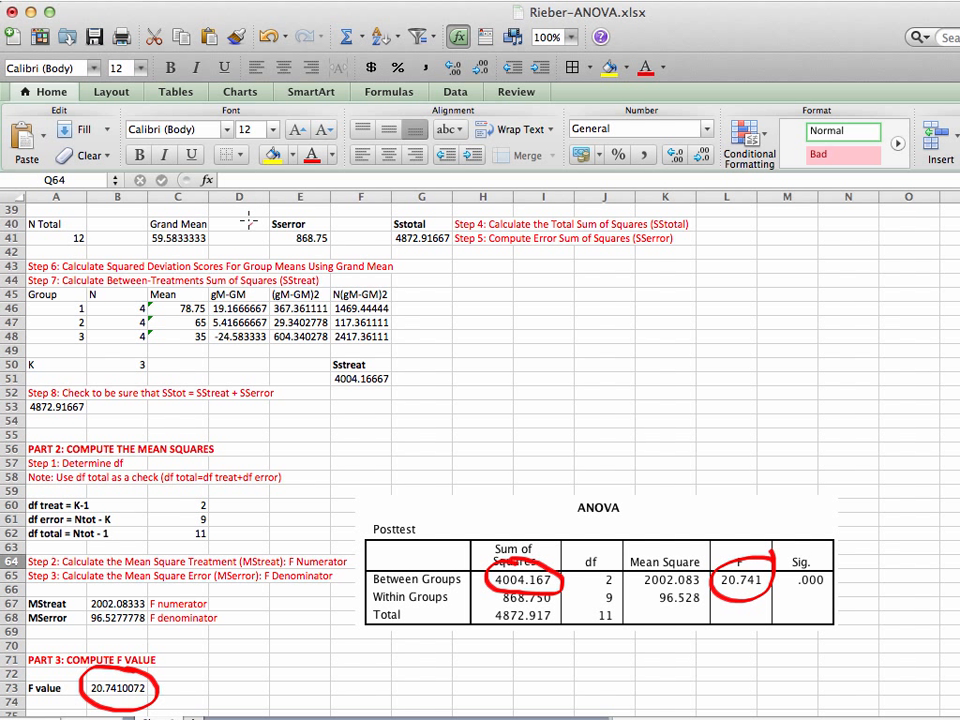
mouse_move(368, 359)
mouse_down()
mouse_move(379, 367)
mouse_move(335, 360)
mouse_move(362, 401)
mouse_move(396, 378)
mouse_move(378, 363)
mouse_up()
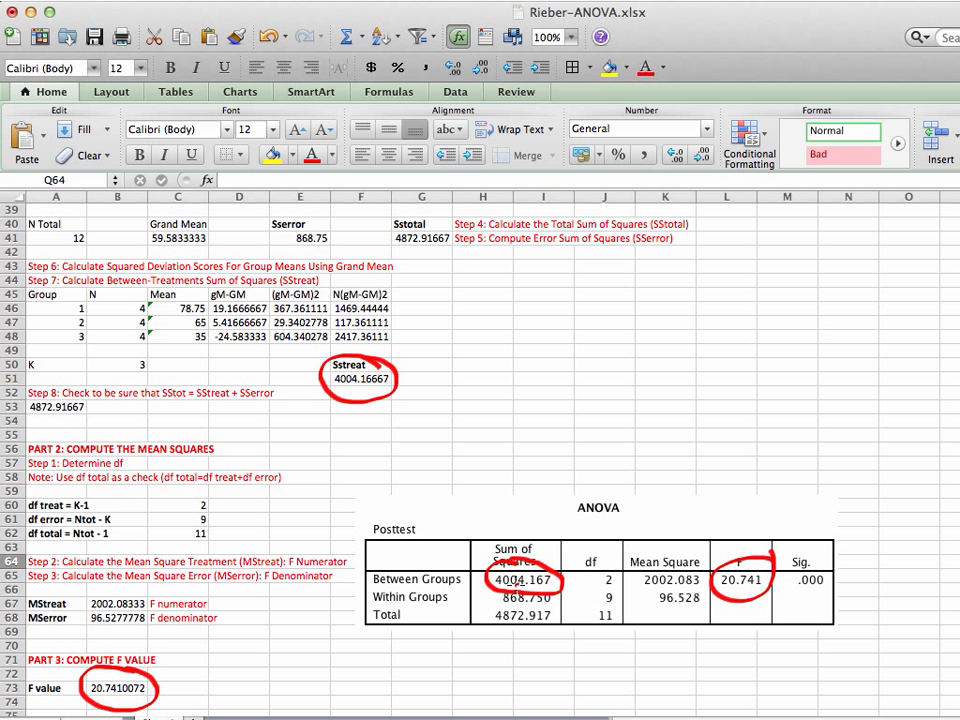
mouse_move(517, 604)
mouse_down()
mouse_move(566, 602)
mouse_move(513, 581)
mouse_up()
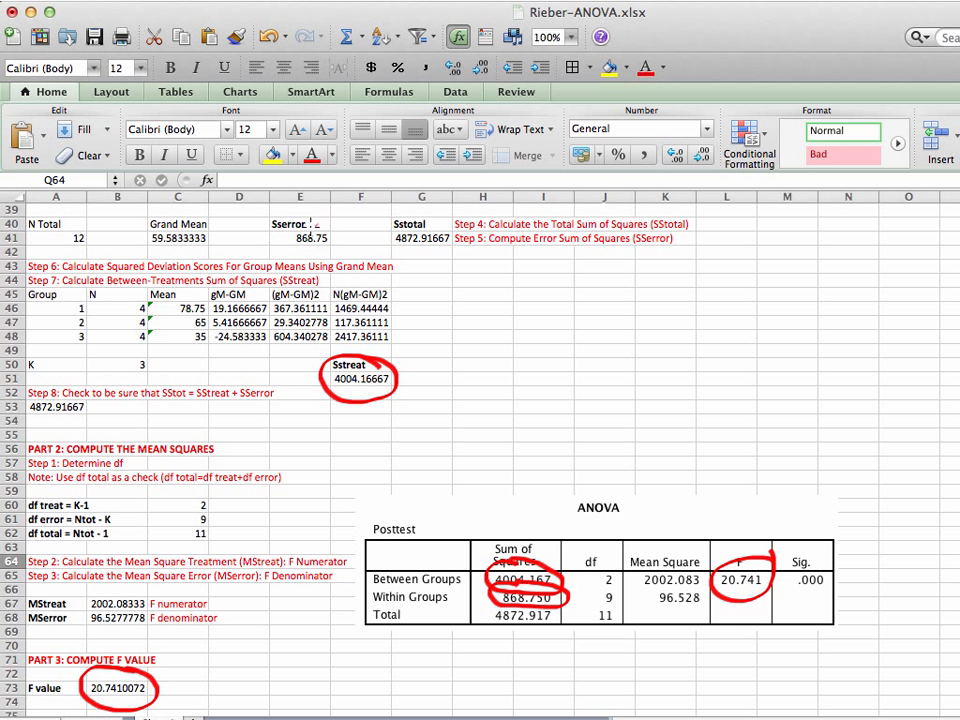
mouse_move(325, 235)
mouse_down()
mouse_move(292, 218)
mouse_move(327, 227)
mouse_up()
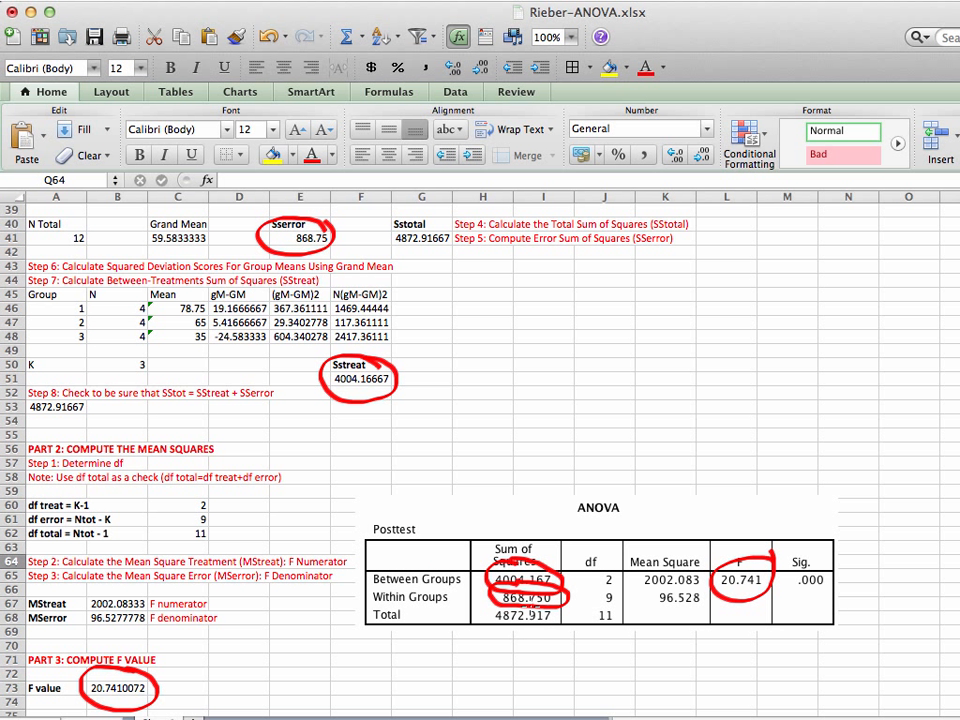
mouse_move(520, 612)
mouse_down()
mouse_move(506, 621)
mouse_move(513, 634)
mouse_move(545, 603)
mouse_up()
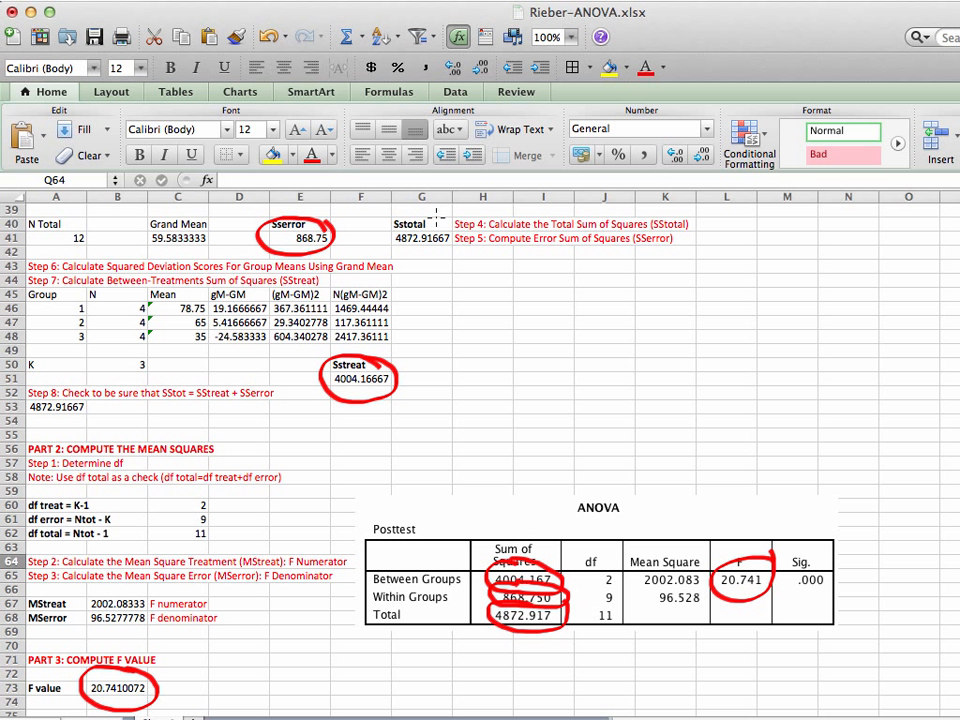
mouse_move(437, 213)
mouse_down()
mouse_move(393, 235)
mouse_move(452, 218)
mouse_up()
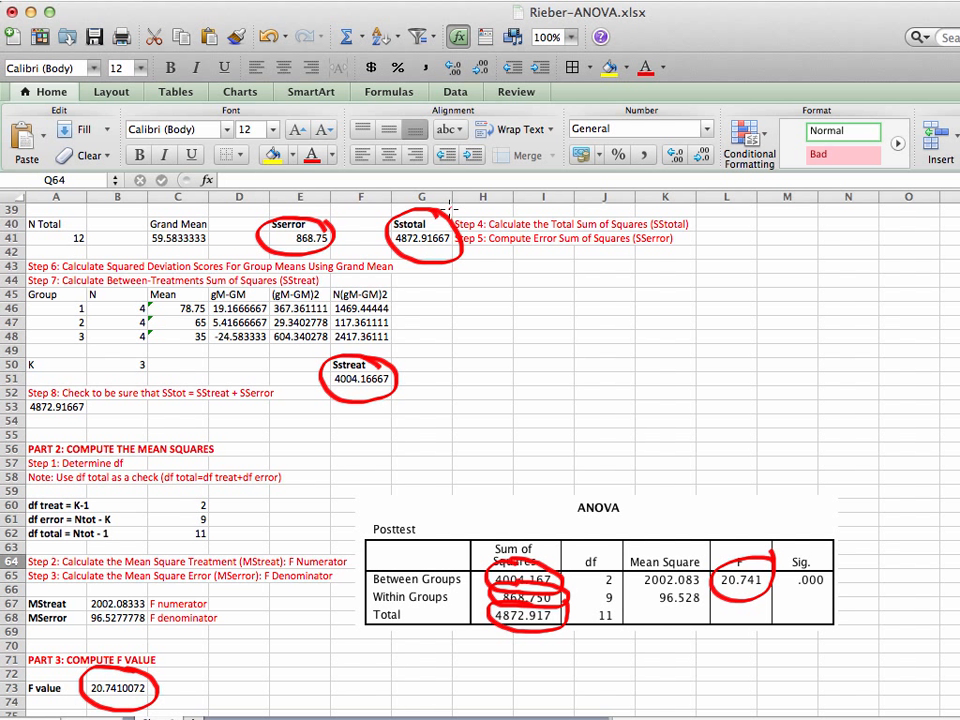
mouse_move(626, 578)
mouse_down()
mouse_move(618, 565)
mouse_move(592, 578)
mouse_move(590, 628)
mouse_move(624, 605)
mouse_move(624, 562)
mouse_up()
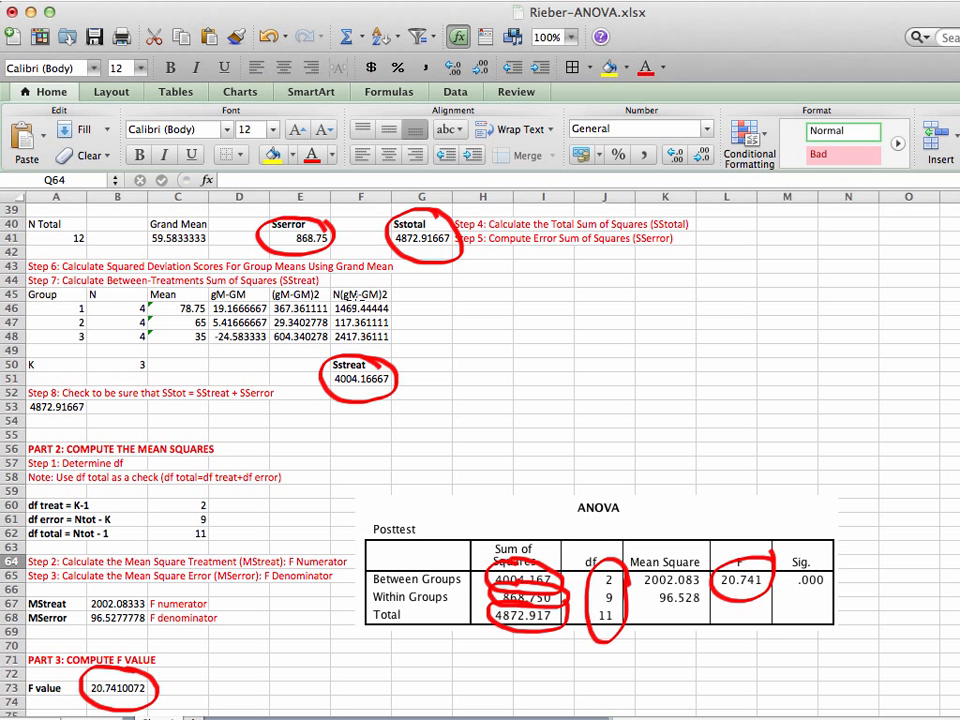
mouse_move(178, 512)
mouse_down()
mouse_move(188, 494)
mouse_move(220, 500)
mouse_move(190, 545)
mouse_move(225, 512)
mouse_up()
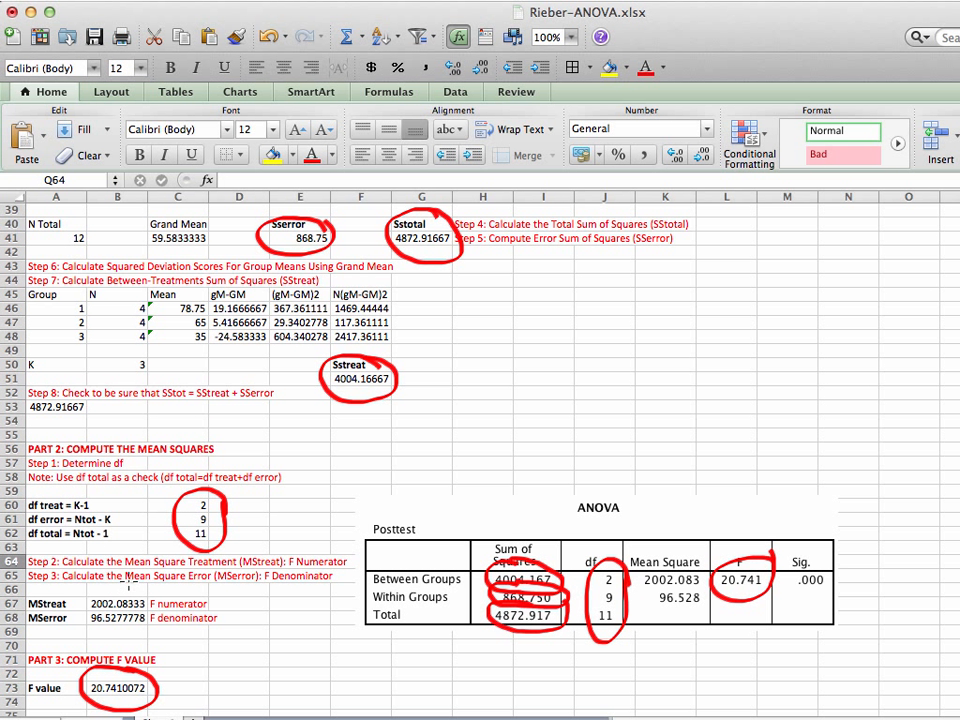
mouse_move(95, 595)
mouse_down()
mouse_move(82, 630)
mouse_move(100, 590)
mouse_up()
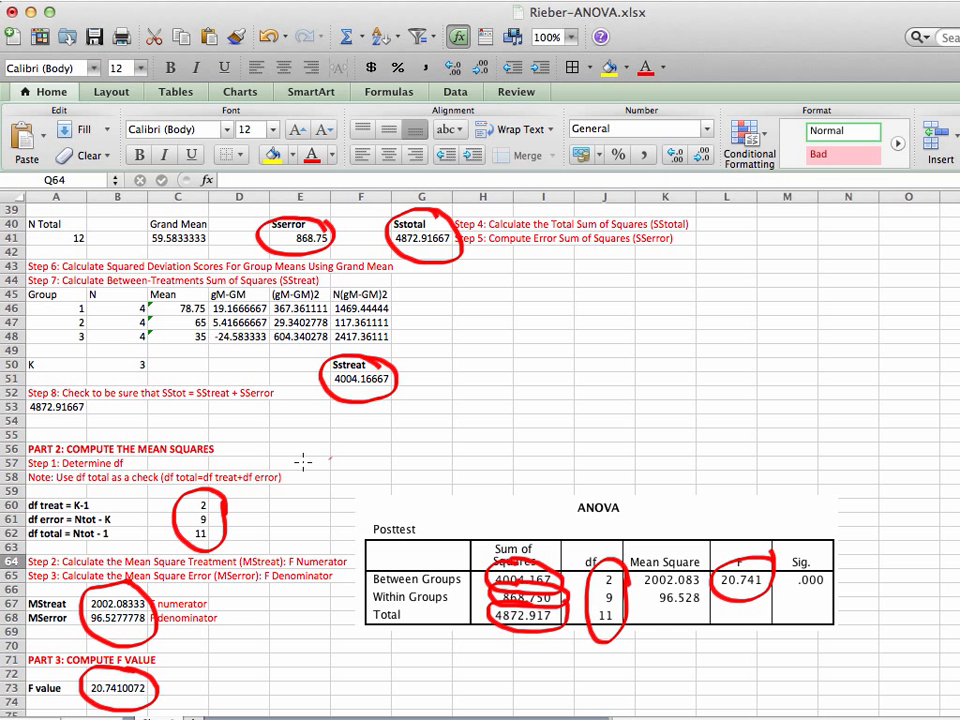
mouse_move(709, 556)
mouse_down()
mouse_move(634, 527)
mouse_move(630, 590)
mouse_move(684, 632)
mouse_move(713, 578)
mouse_move(721, 521)
mouse_up()
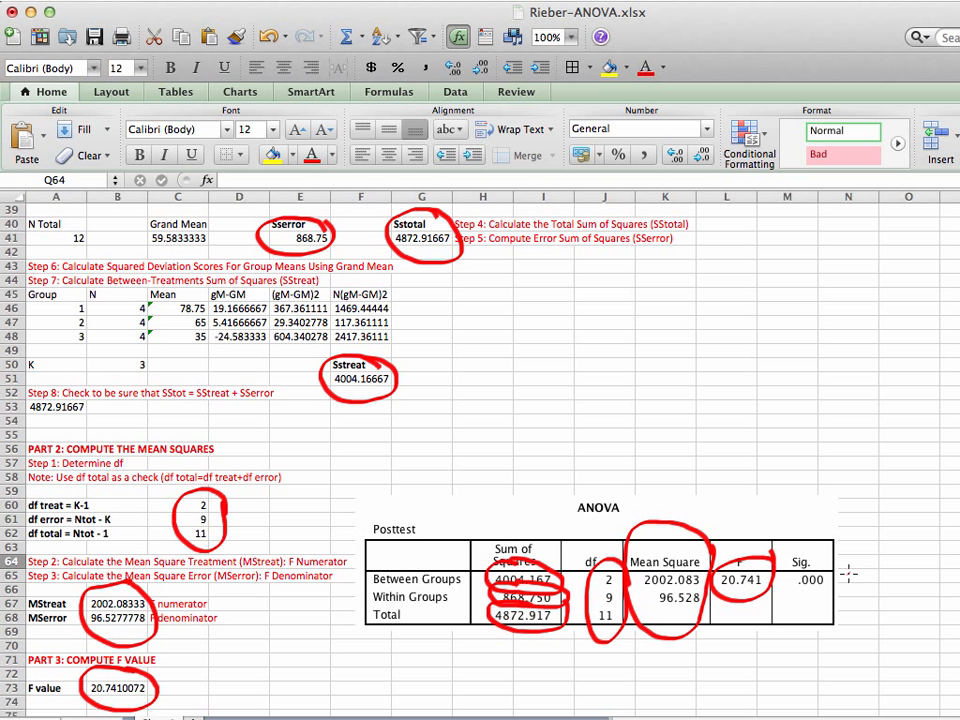
mouse_move(850, 578)
mouse_down()
mouse_move(778, 545)
mouse_move(780, 605)
mouse_move(835, 615)
mouse_move(866, 544)
mouse_up()
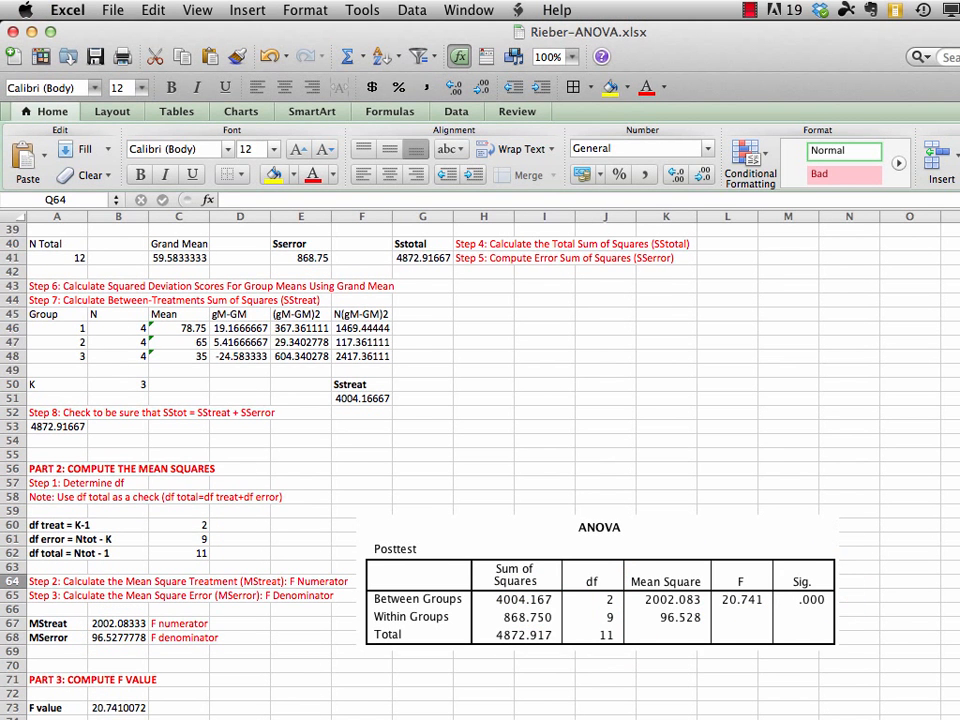
Move the heading "PART 4: INTERPRET F VALUE" from A16 to A75, below the F value.
scroll(316, 561, up, 15)
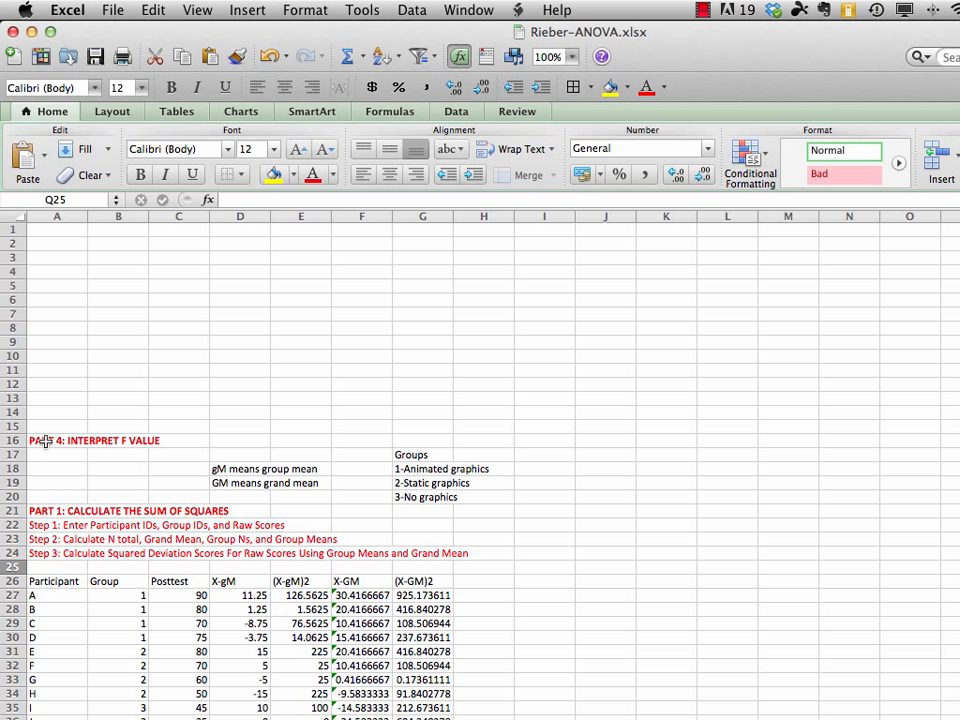
click(46, 440)
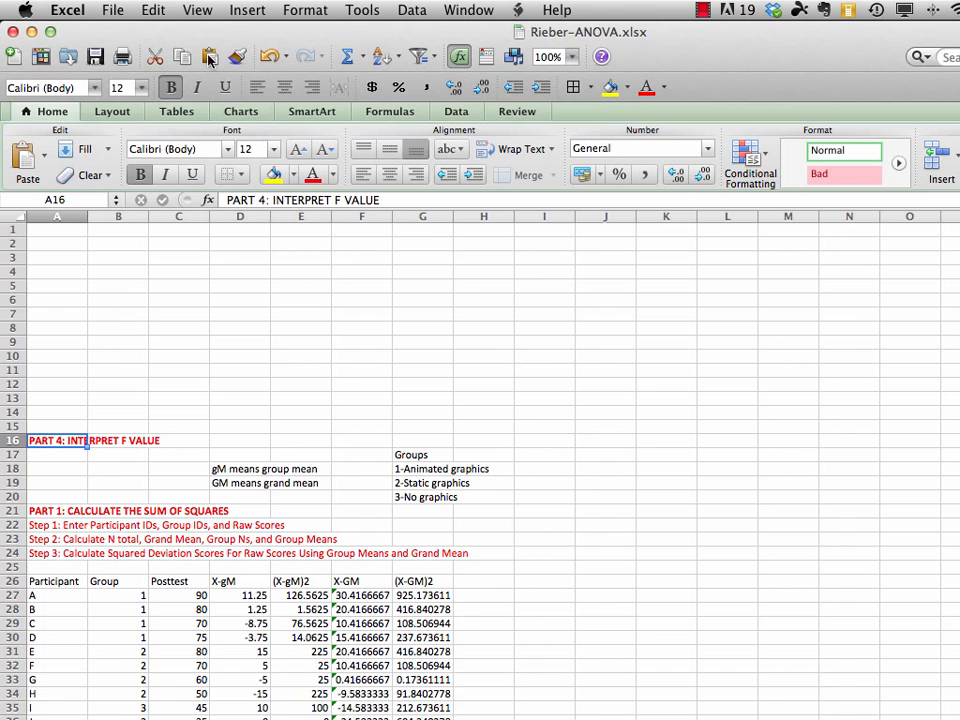
click(153, 10)
click(162, 78)
scroll(480, 460, down, 14)
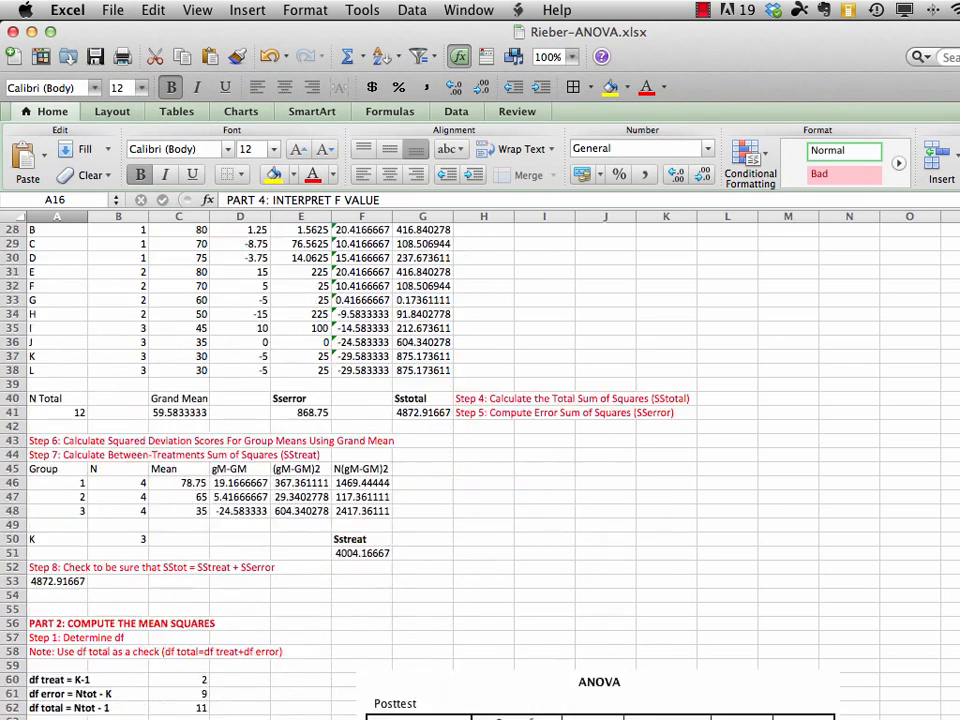
scroll(480, 460, down, 2)
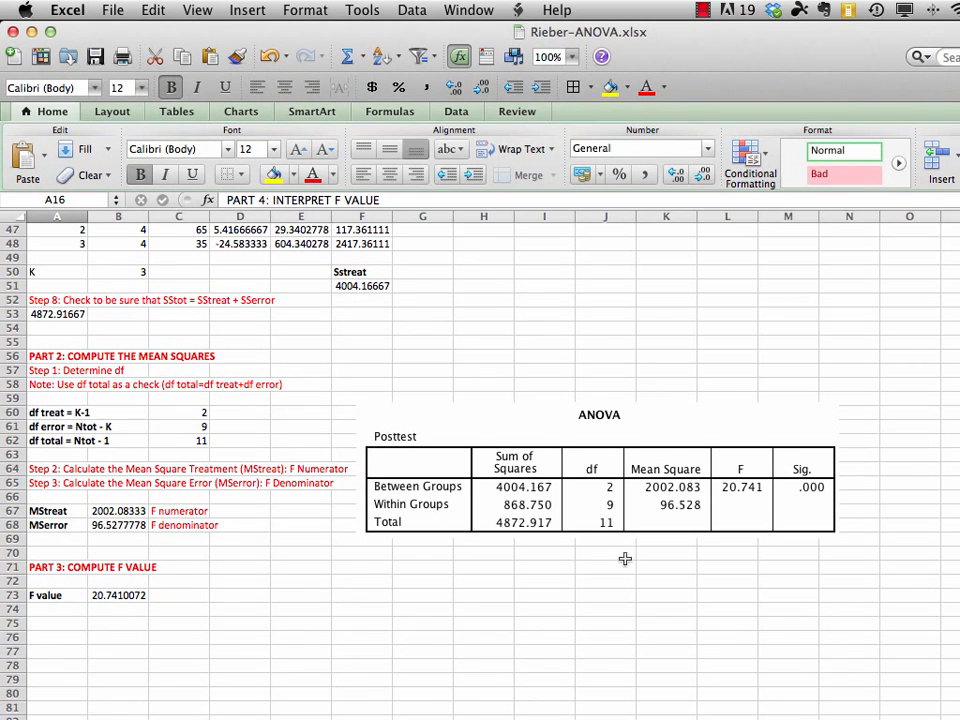
click(51, 623)
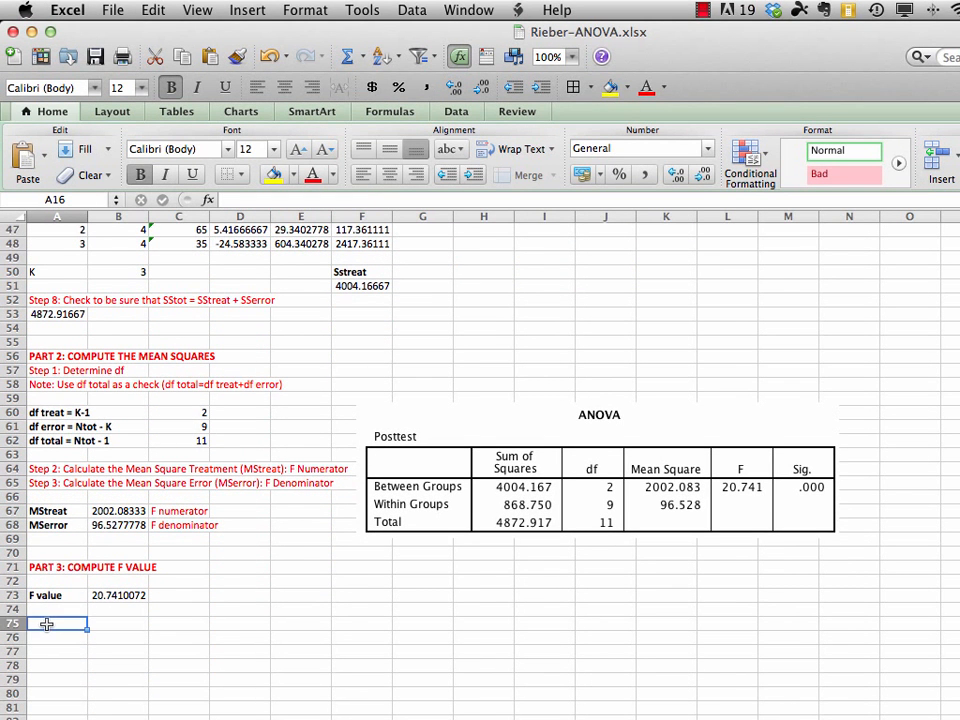
click(150, 9)
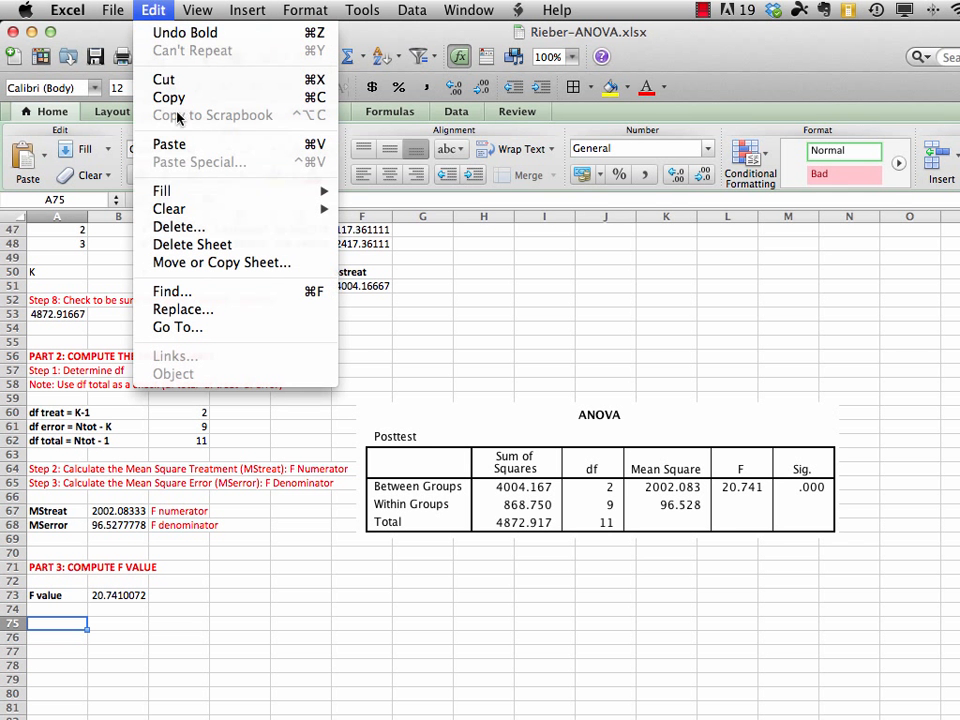
click(167, 146)
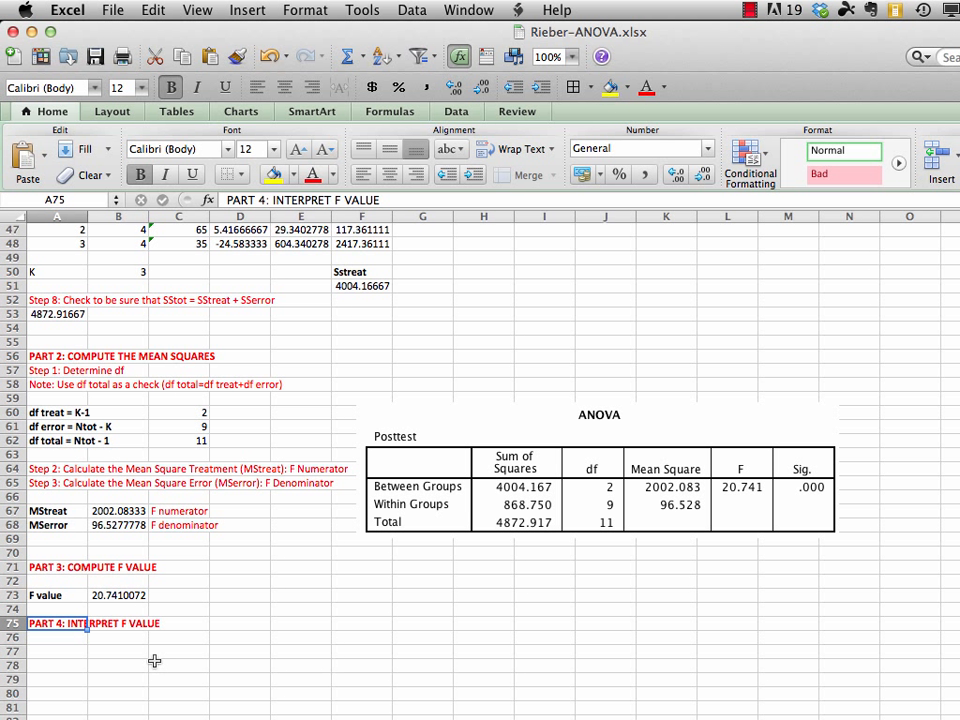
Enter the question "1. Are the means of the treatment groups the same?" in A76 under the Part 4 heading.
click(64, 638)
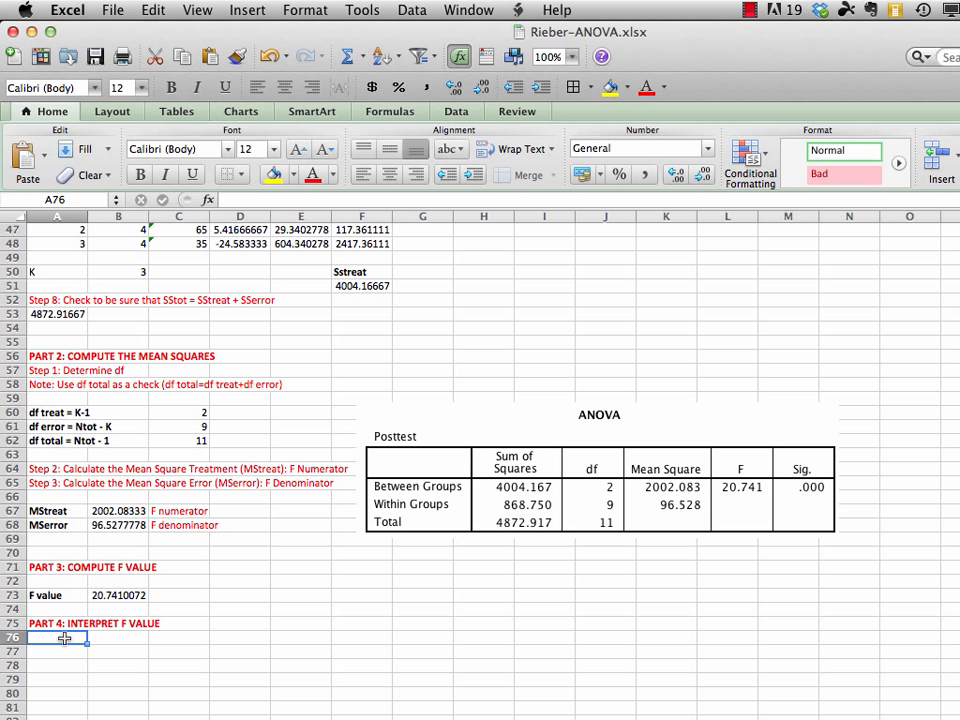
text(1.)
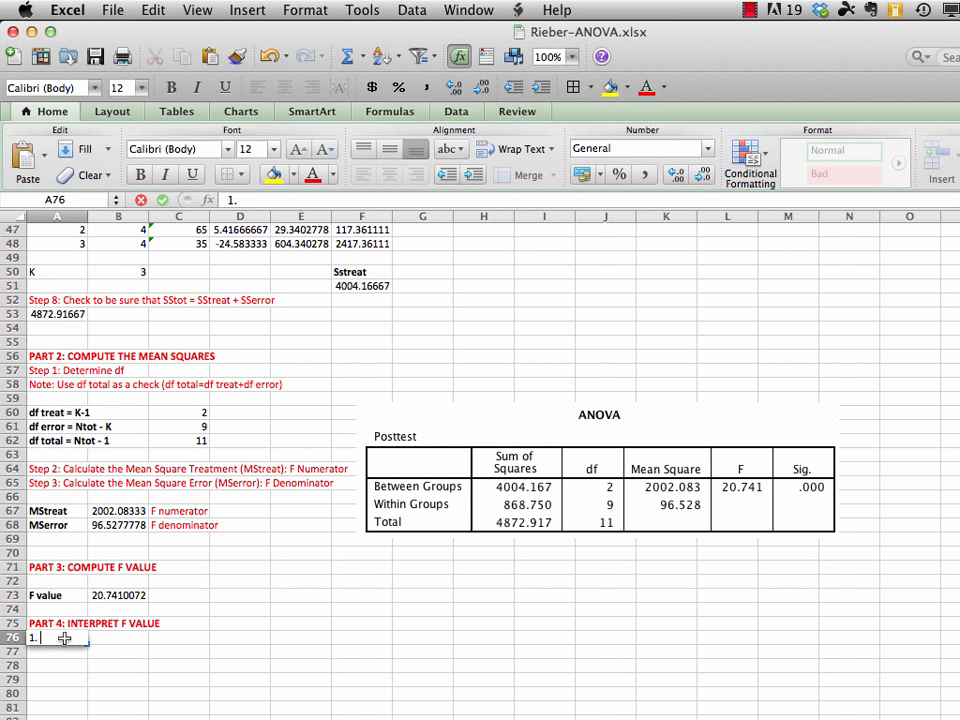
text(Are the means of the)
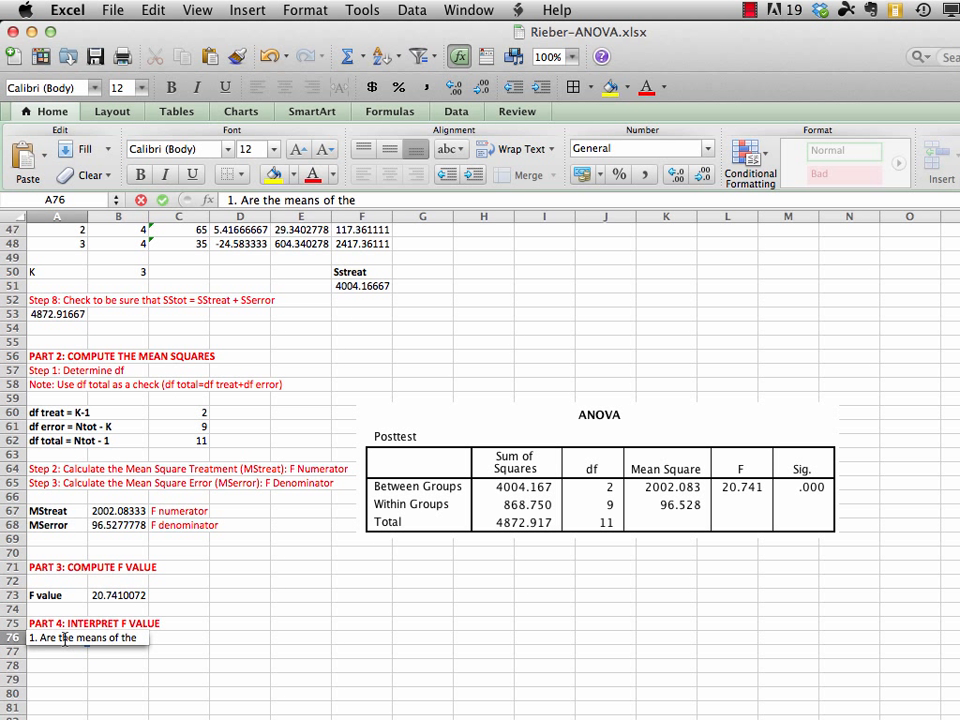
text( treatment)
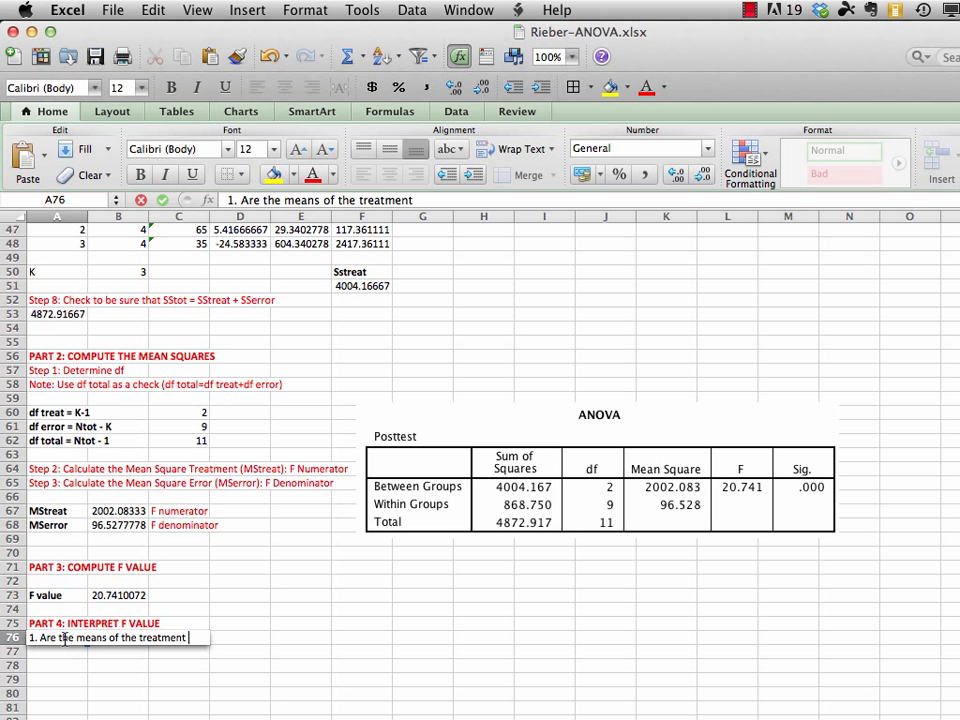
text( groups the same)
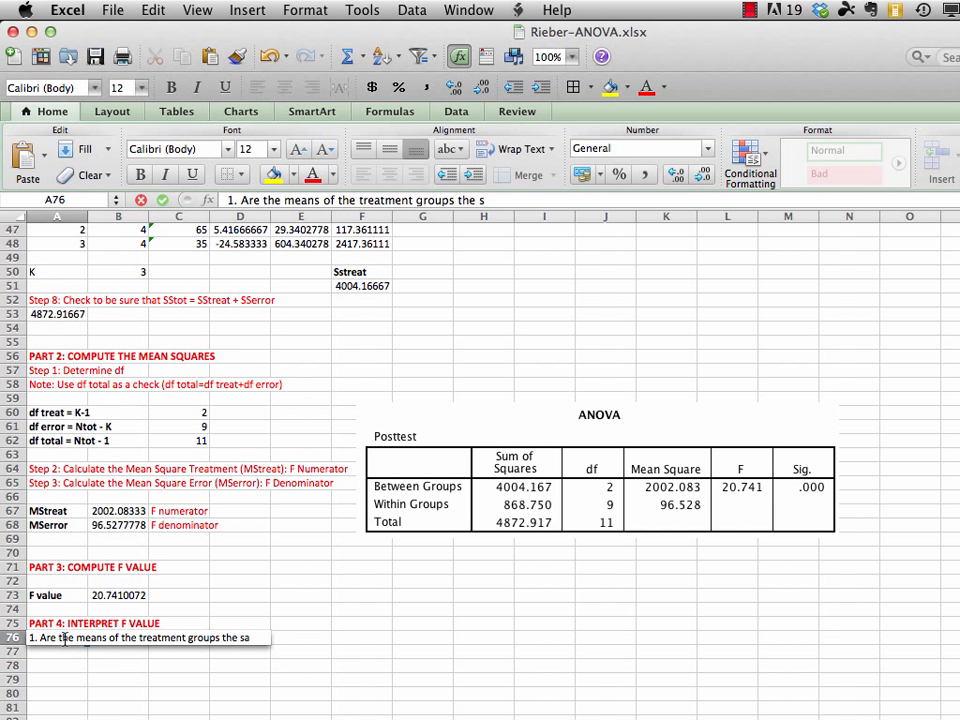
text(?)
key(Return)
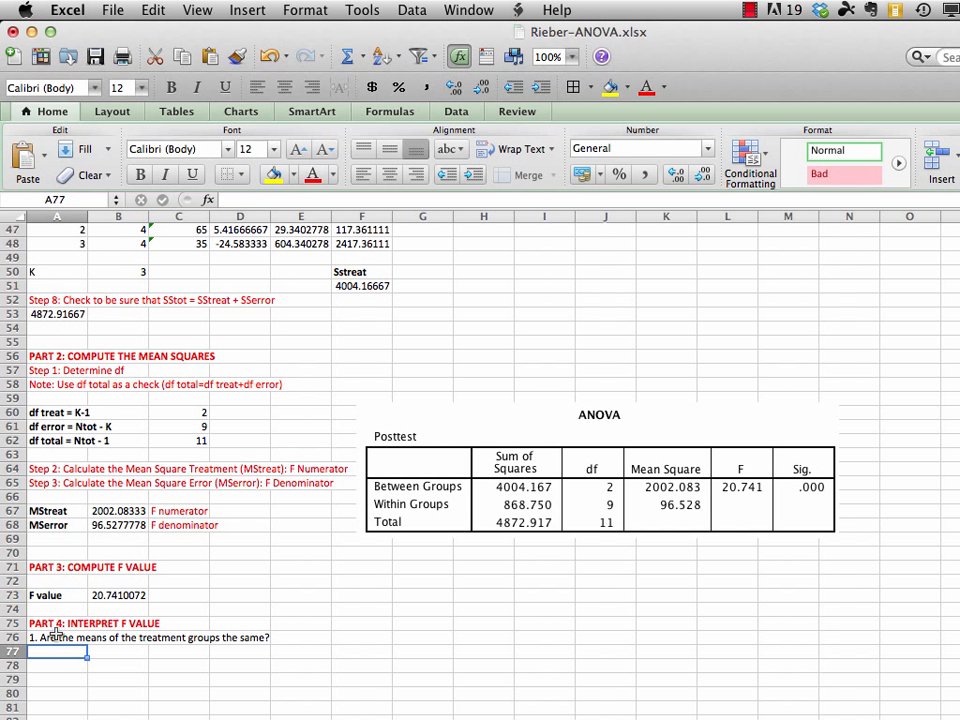
Enter in A77: "2. If no (i.e. rejecting the null hypothesis), then which of the treatment means are different from each other?".
text(2.)
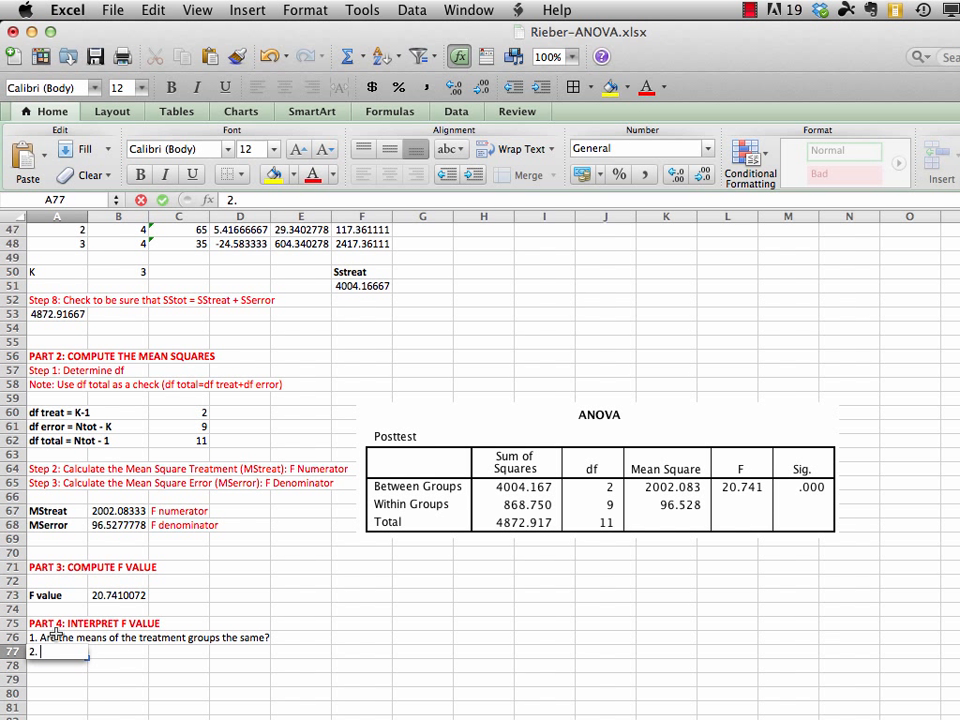
text( If no (i.e. rejecting the h)
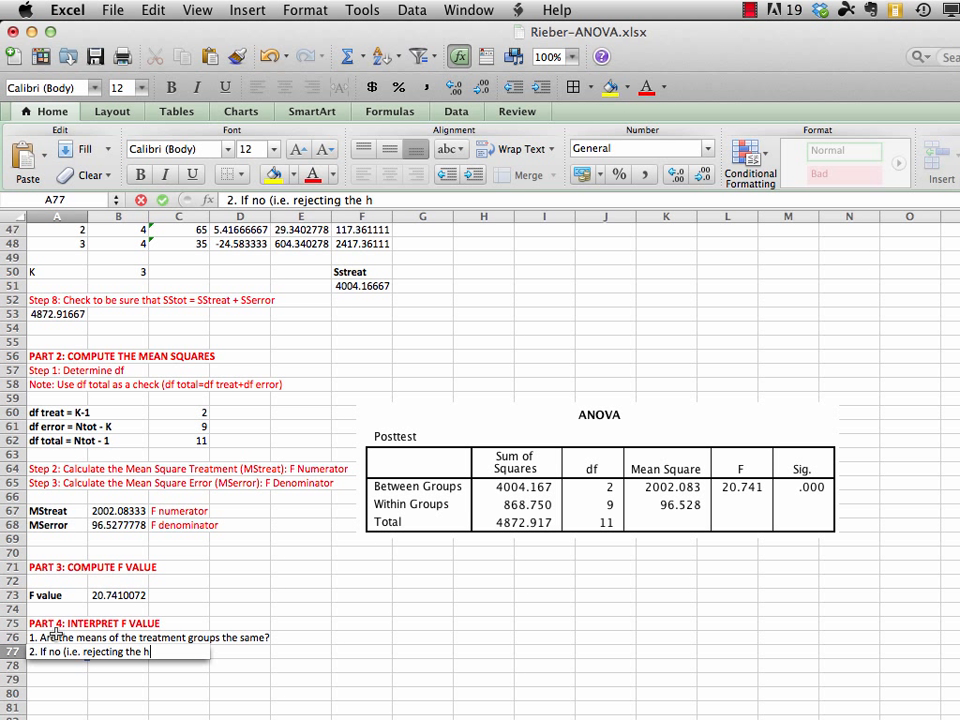
key(BackSpace)
text(null hypothesis), )
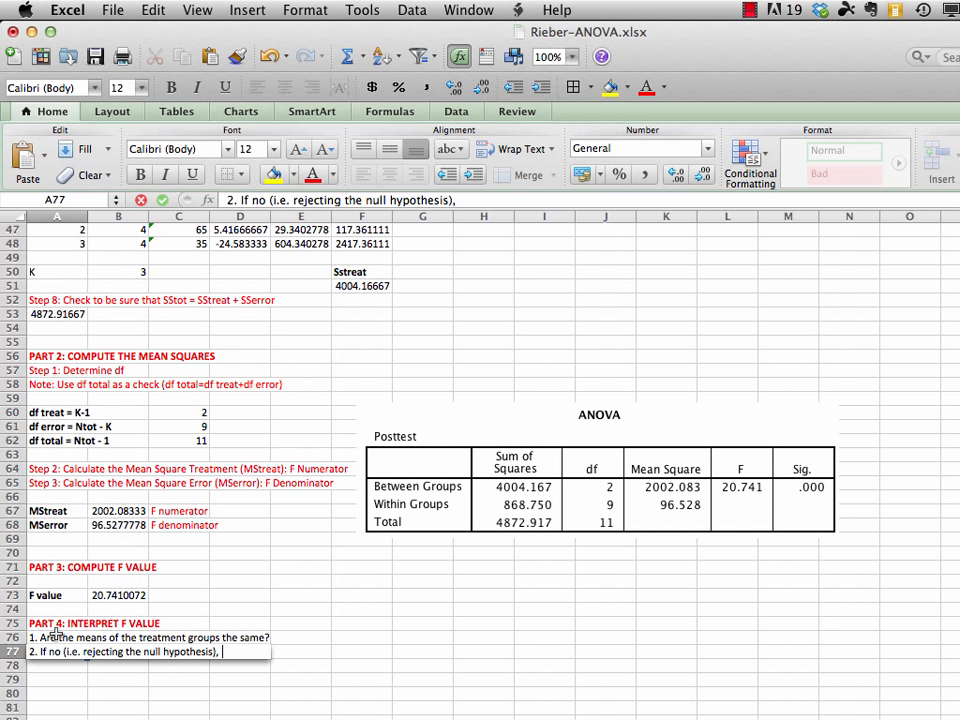
text(then which of the )
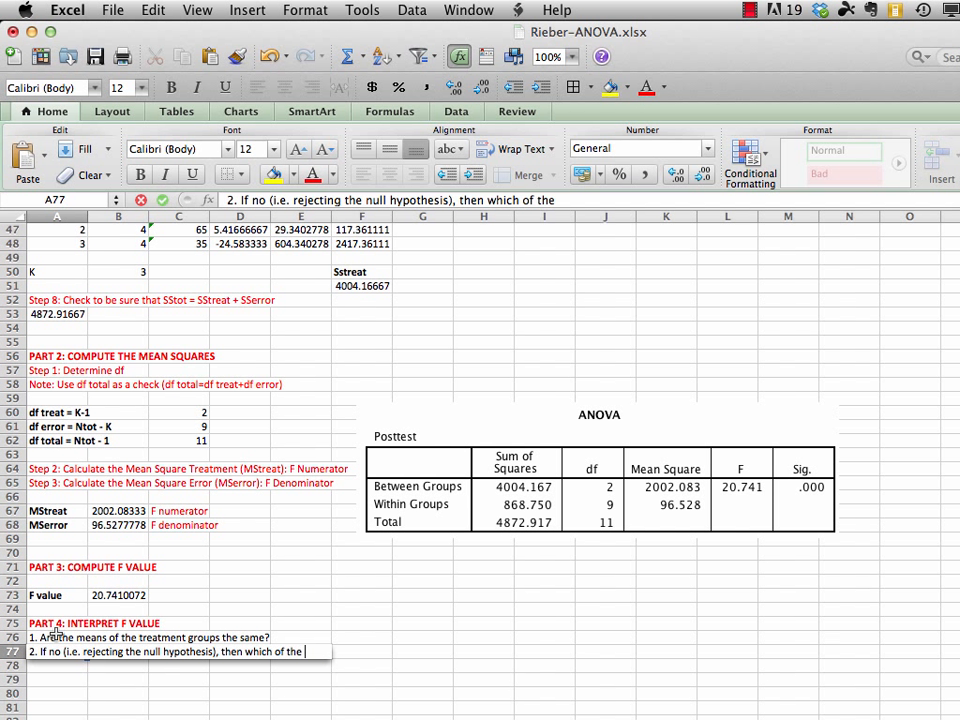
text(t)
text(reatment means)
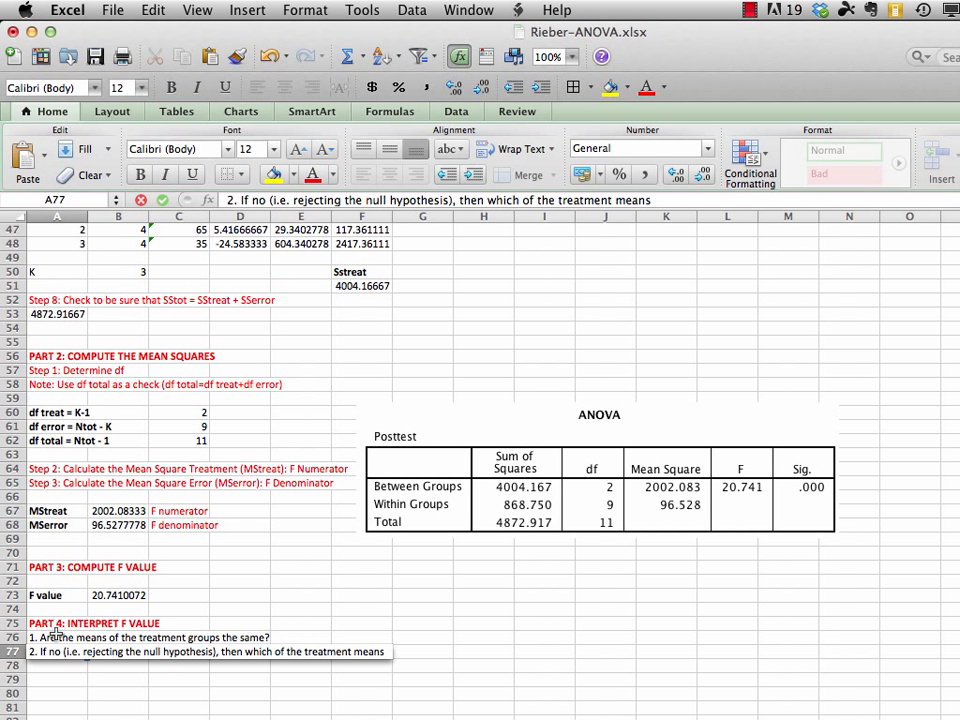
text( are different from)
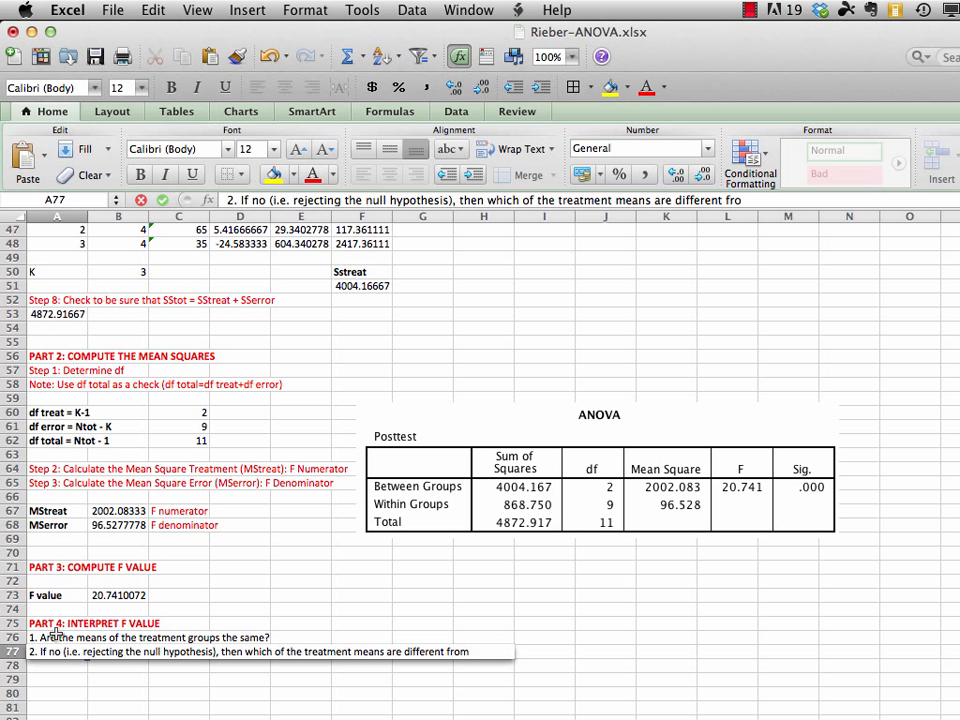
text( each other?)
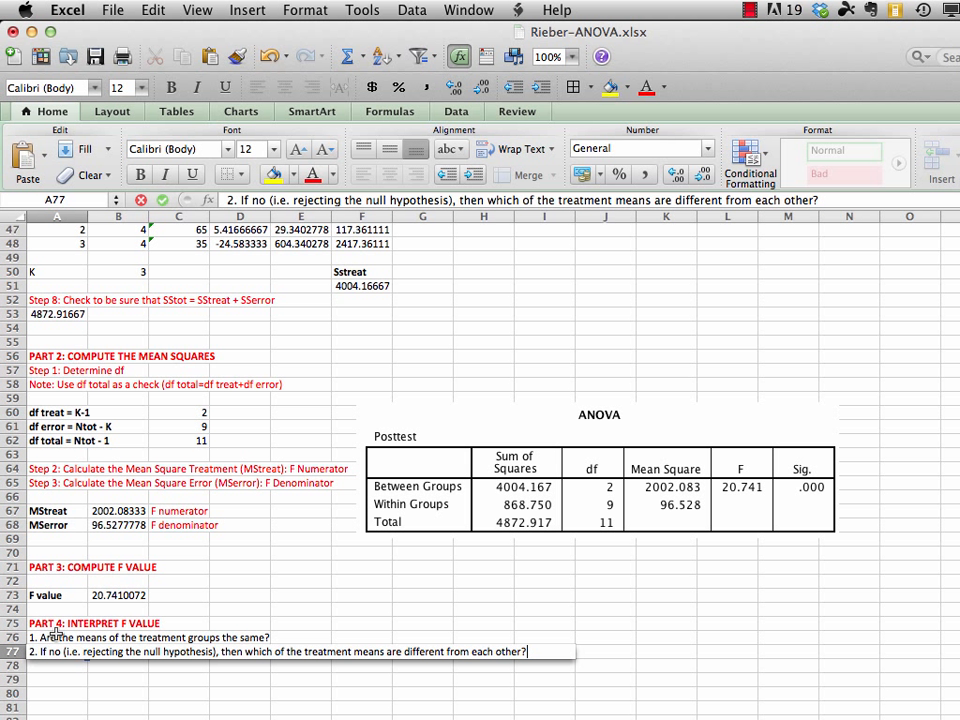
key(Return)
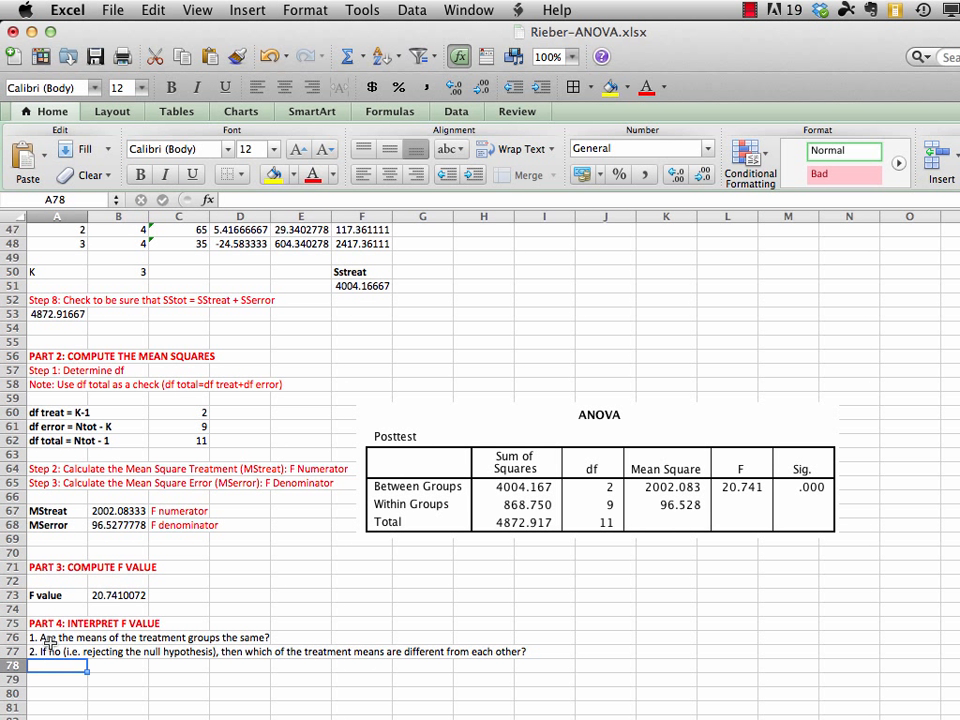
Color the two interpretation questions in A76:A77 red.
drag(55, 638, 55, 652)
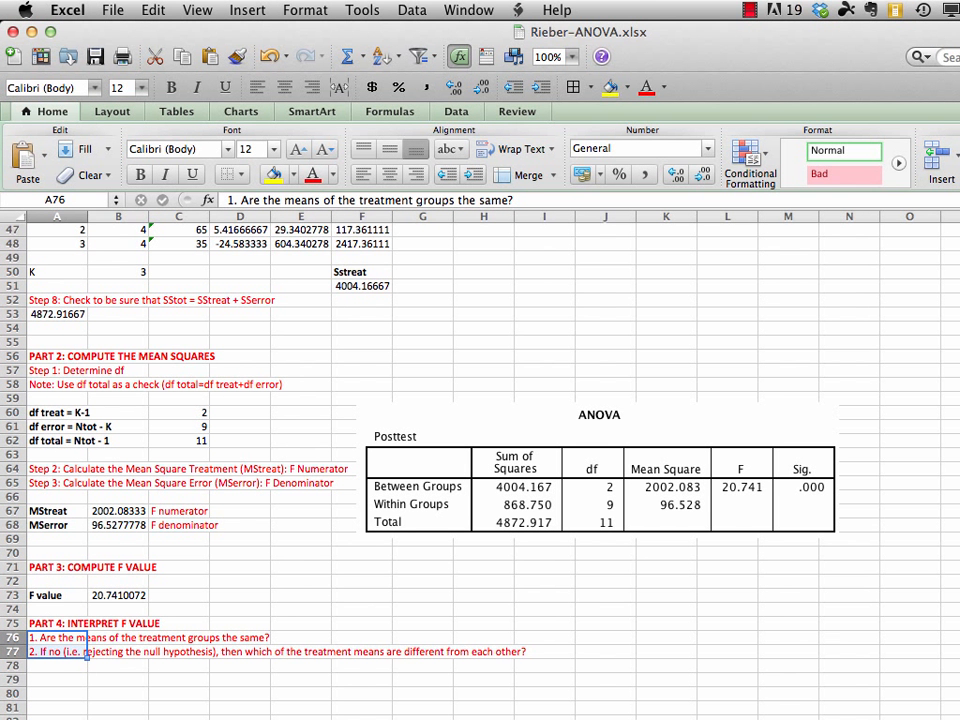
Examine the group means in C46:C48, and note "df=2,9" below the F table for α = 0.05.
scroll(480, 460, up, 3)
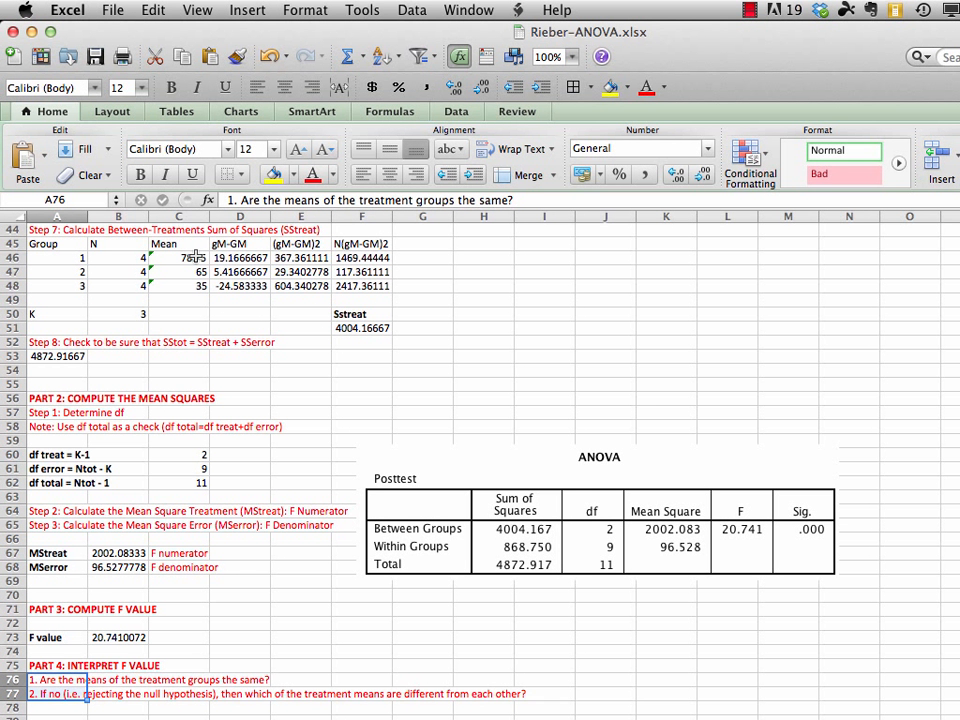
drag(193, 258, 186, 286)
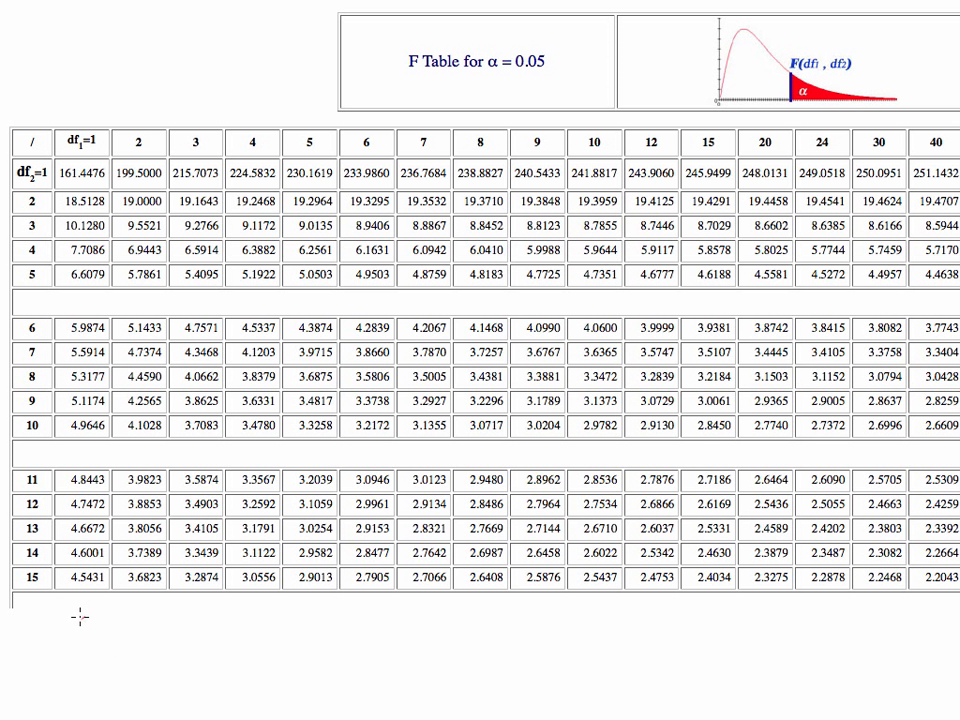
mouse_move(110, 625)
mouse_down()
mouse_move(100, 640)
mouse_move(158, 620)
mouse_move(180, 640)
mouse_move(219, 642)
mouse_up()
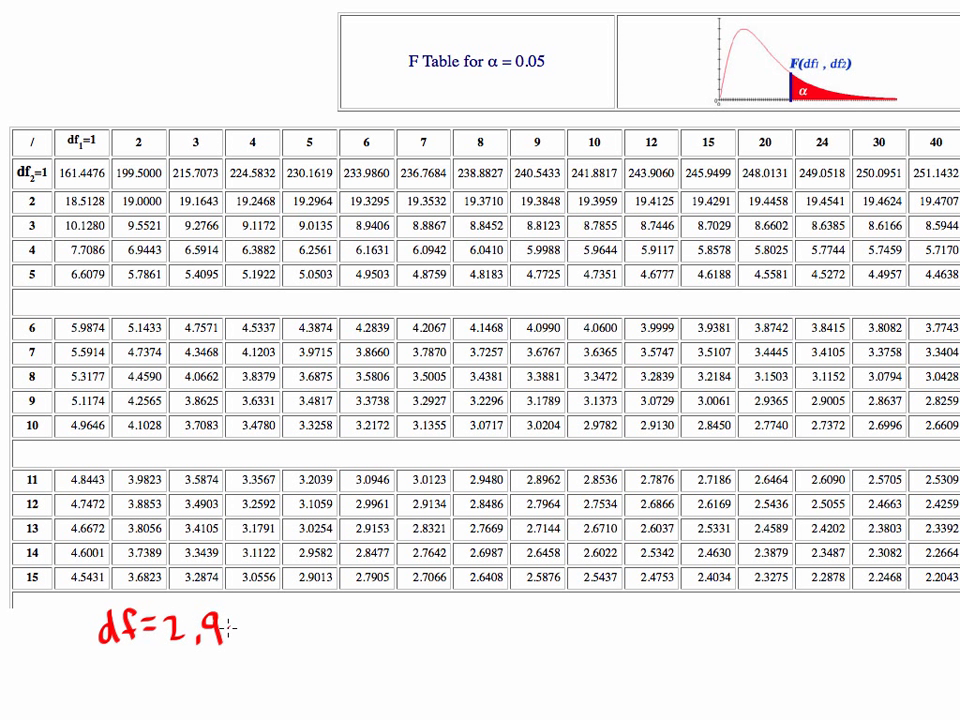
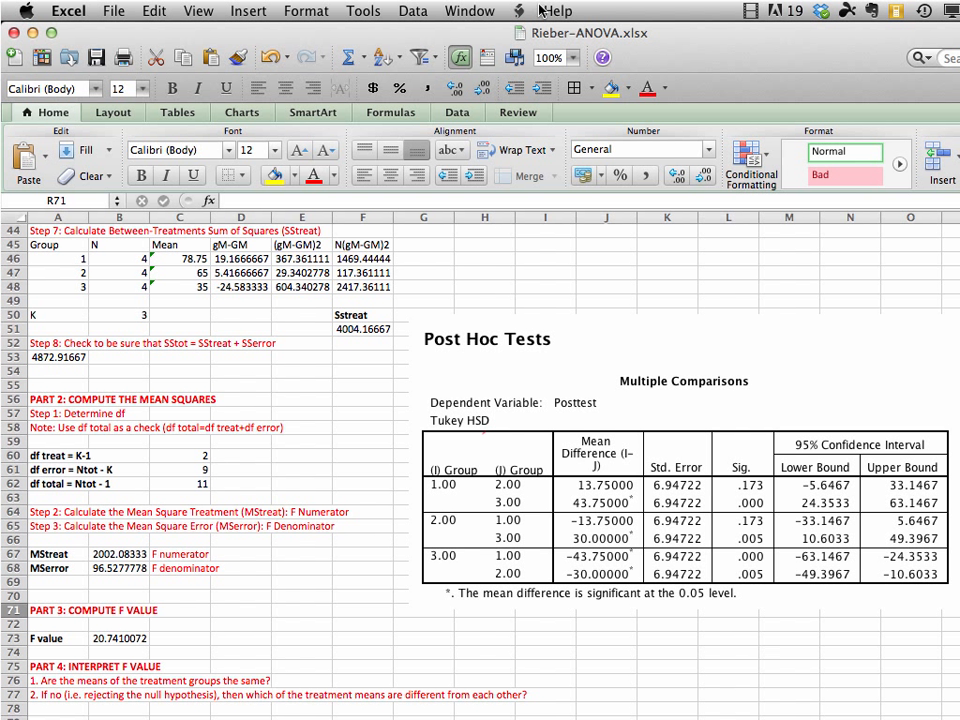
Examine the Tukey HSD comparisons, marking the group pairs, starred mean differences and significance values, and relate them to the group means in C46:C48.
mouse_move(470, 380)
mouse_down()
mouse_move(440, 384)
mouse_move(398, 410)
mouse_move(404, 585)
mouse_move(515, 618)
mouse_move(610, 595)
mouse_move(662, 510)
mouse_move(640, 405)
mouse_move(548, 370)
mouse_move(476, 377)
mouse_up()
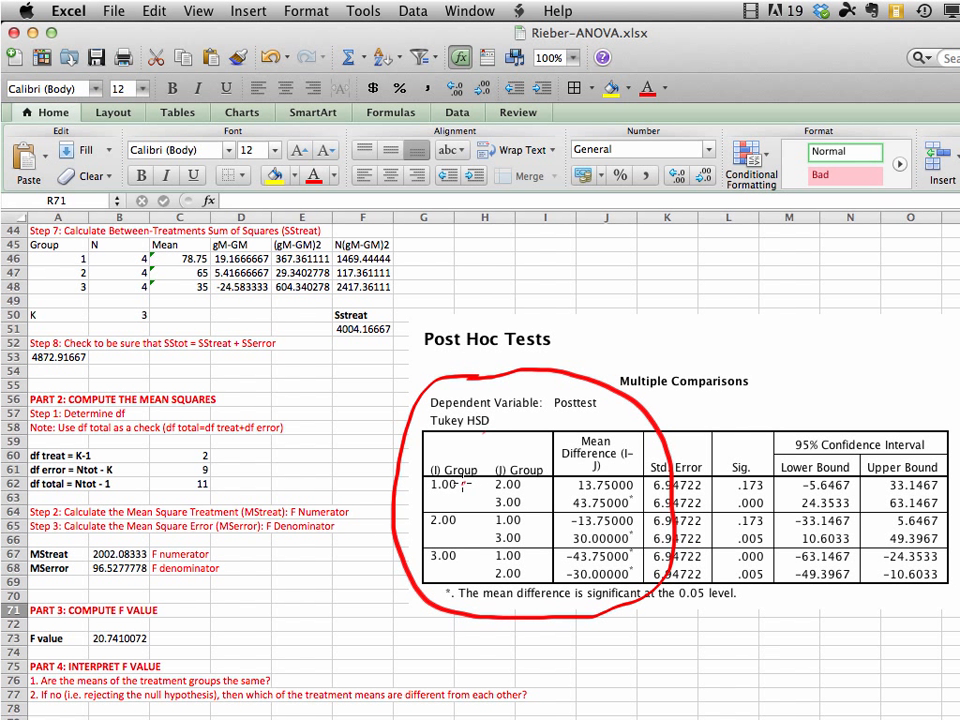
drag(461, 485, 493, 484)
drag(466, 485, 491, 506)
mouse_move(469, 521)
mouse_down()
mouse_move(490, 518)
mouse_move(467, 524)
mouse_up()
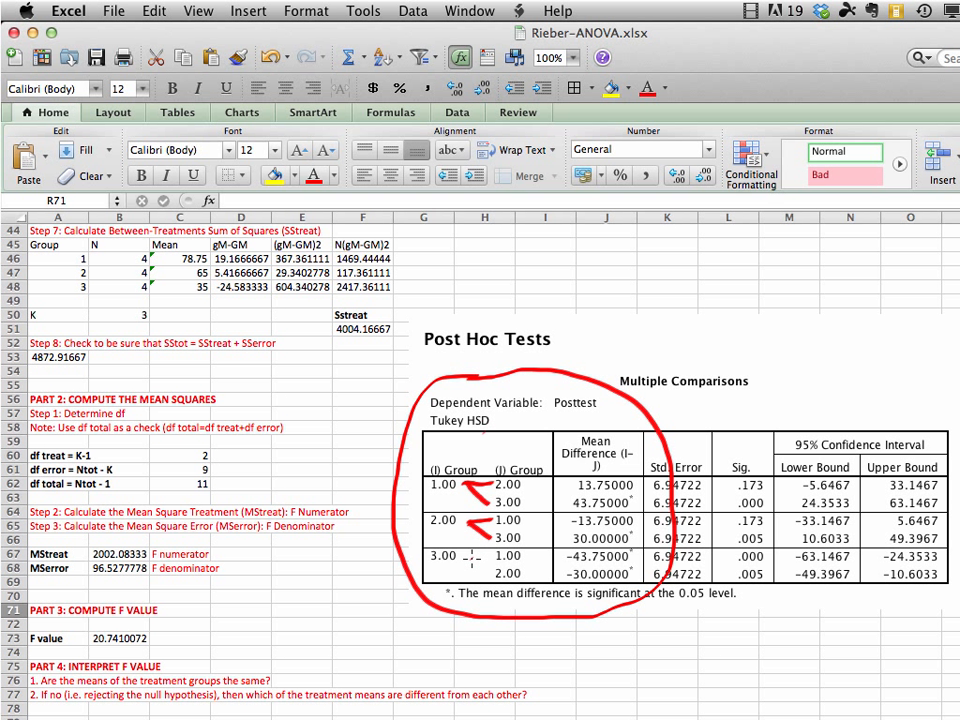
mouse_move(463, 555)
mouse_down()
mouse_move(489, 555)
mouse_move(467, 556)
mouse_move(491, 571)
mouse_up()
mouse_move(645, 505)
mouse_down()
mouse_move(650, 499)
mouse_move(628, 486)
mouse_move(614, 498)
mouse_move(647, 499)
mouse_move(634, 540)
mouse_move(643, 532)
mouse_move(626, 546)
mouse_move(639, 552)
mouse_move(637, 568)
mouse_up()
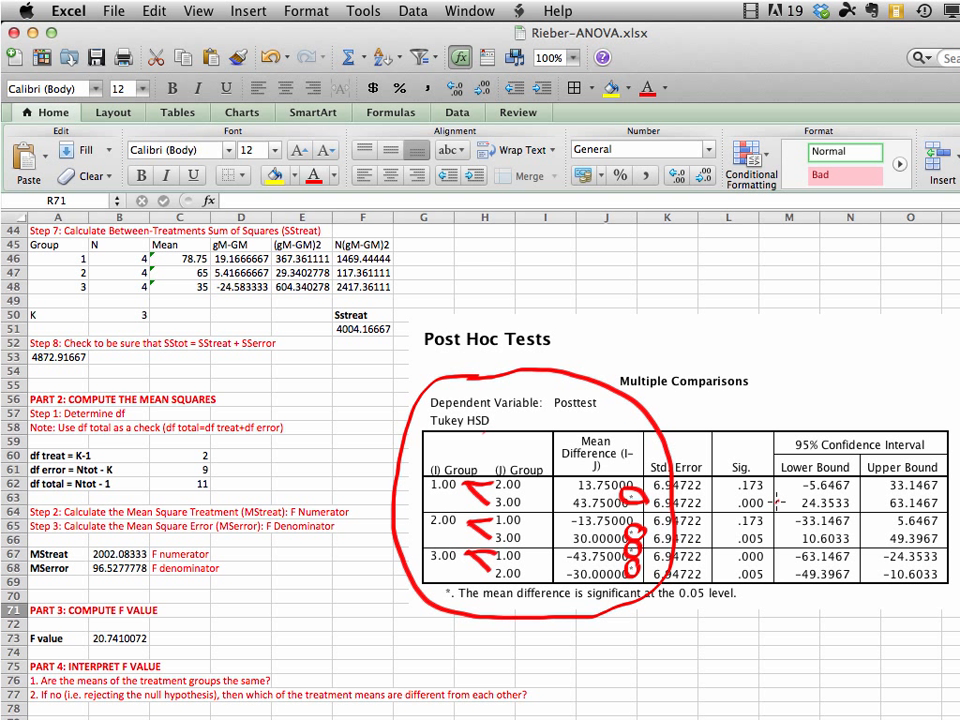
mouse_move(778, 503)
mouse_down()
mouse_move(745, 495)
mouse_move(758, 530)
mouse_move(742, 527)
mouse_move(730, 540)
mouse_move(776, 545)
mouse_move(774, 537)
mouse_move(766, 566)
mouse_move(737, 568)
mouse_move(740, 588)
mouse_move(766, 593)
mouse_move(775, 570)
mouse_up()
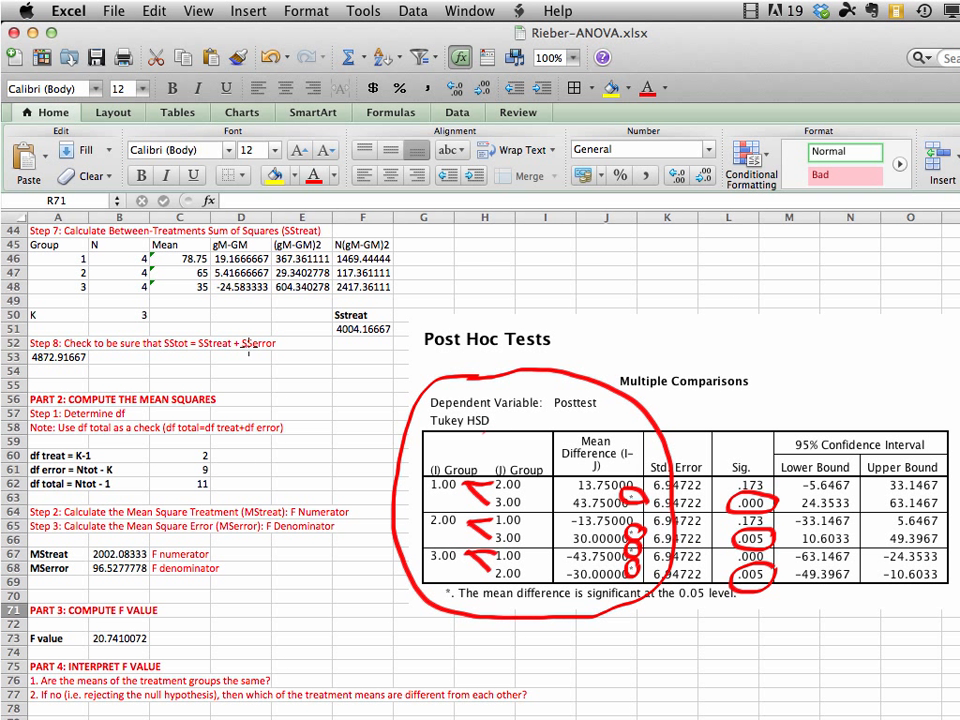
mouse_move(203, 281)
mouse_down()
mouse_move(186, 292)
mouse_move(210, 302)
mouse_move(193, 268)
mouse_move(196, 281)
mouse_move(211, 270)
mouse_move(190, 246)
mouse_move(178, 263)
mouse_move(206, 265)
mouse_up()
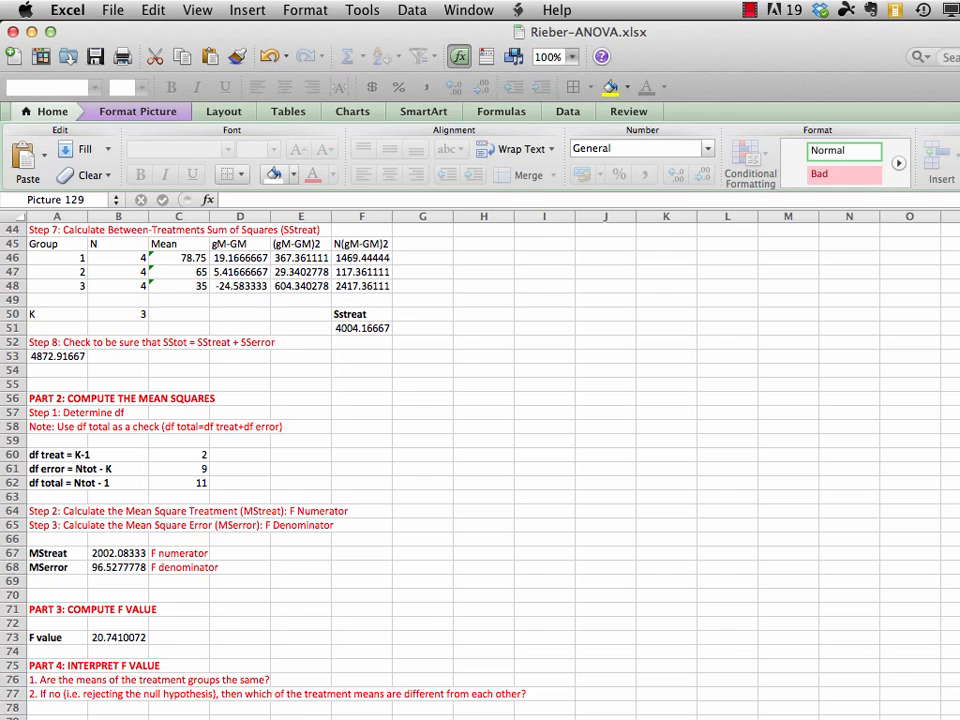
Delete the empty rows 1 to 16 above the Groups legend.
scroll(480, 460, up, 15)
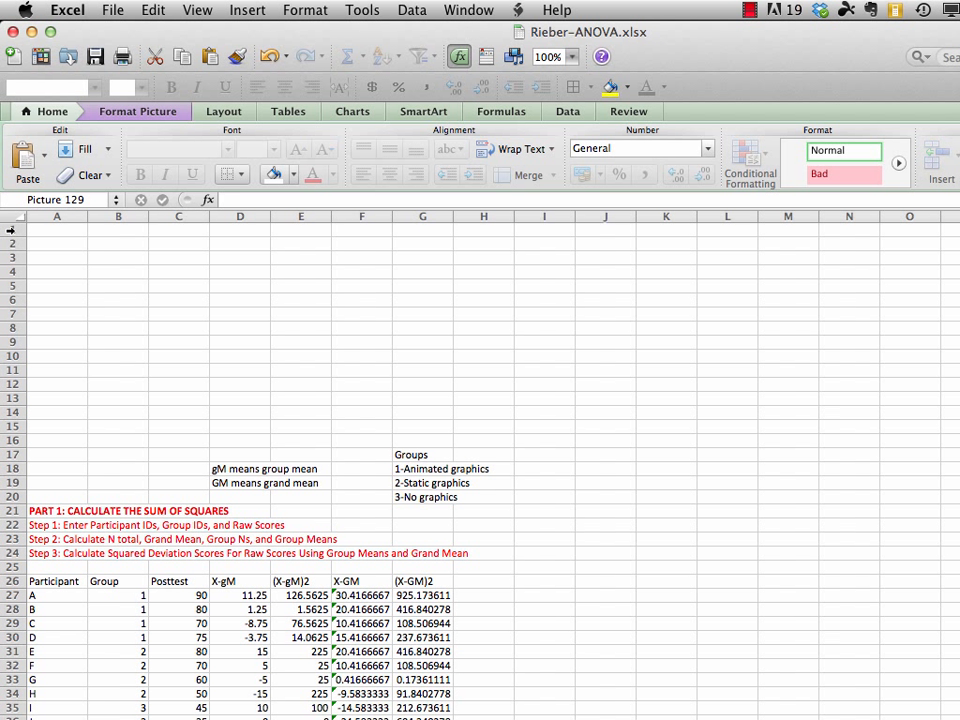
drag(10, 229, 10, 440)
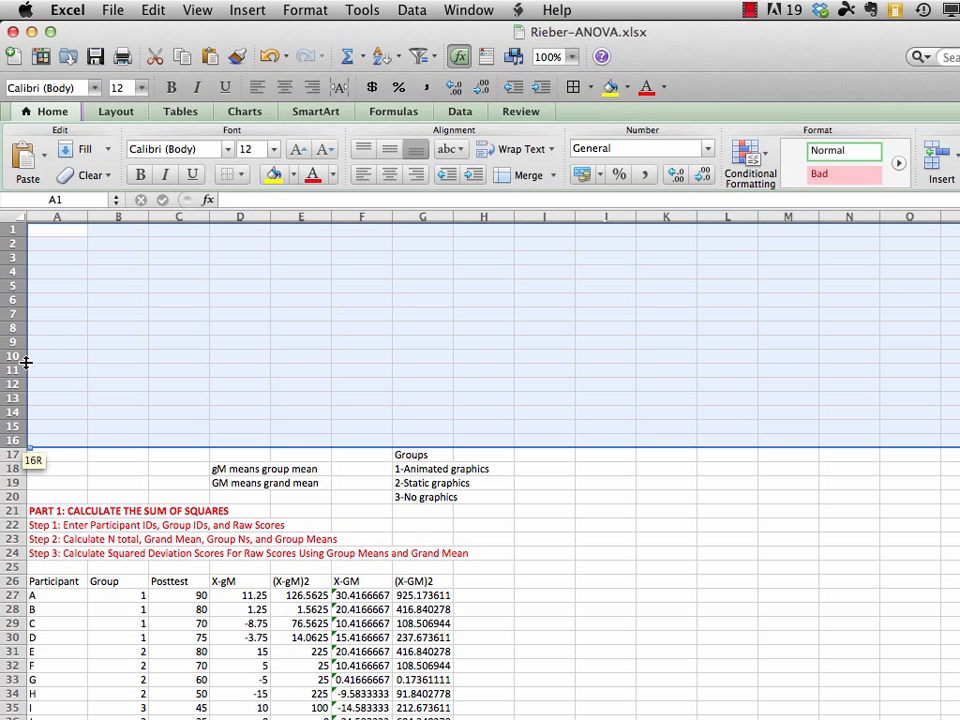
click(152, 10)
click(185, 227)
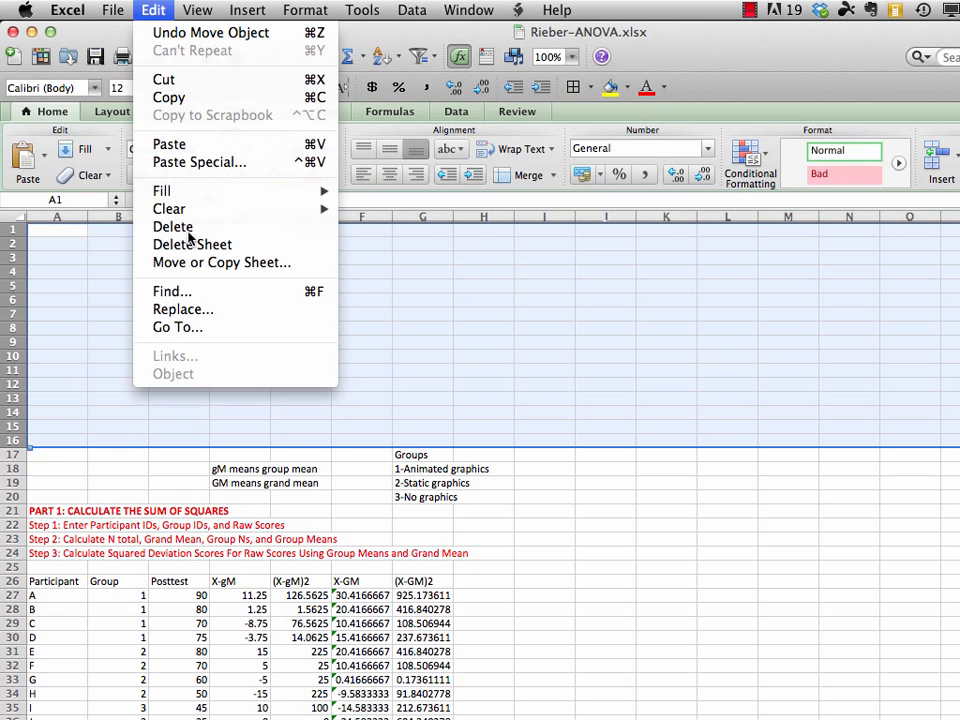
click(790, 581)
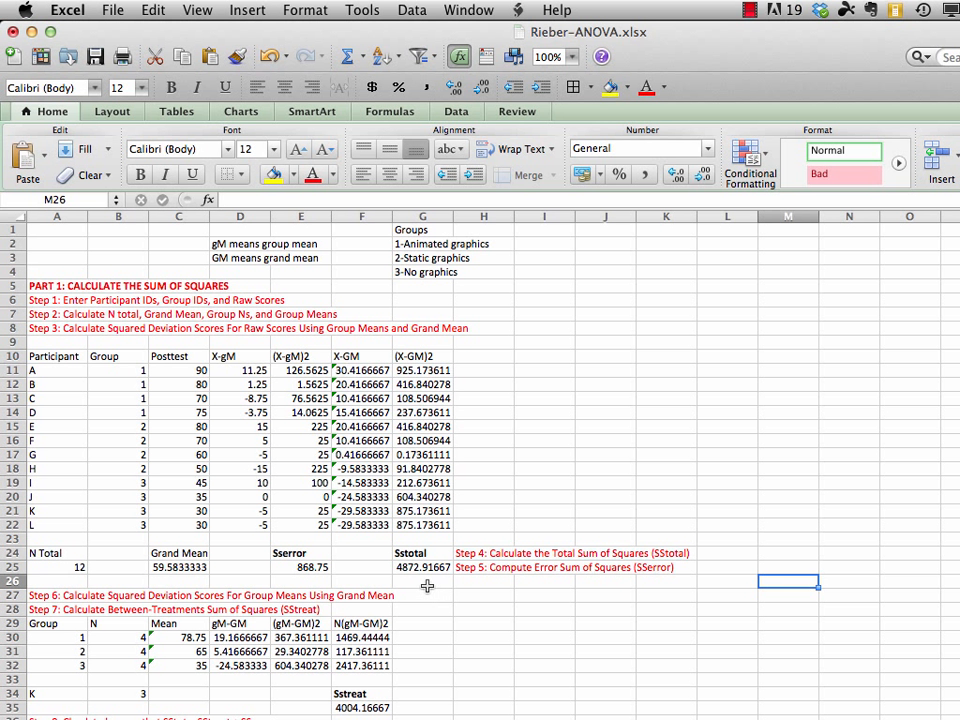
click(289, 553)
key(super+b)
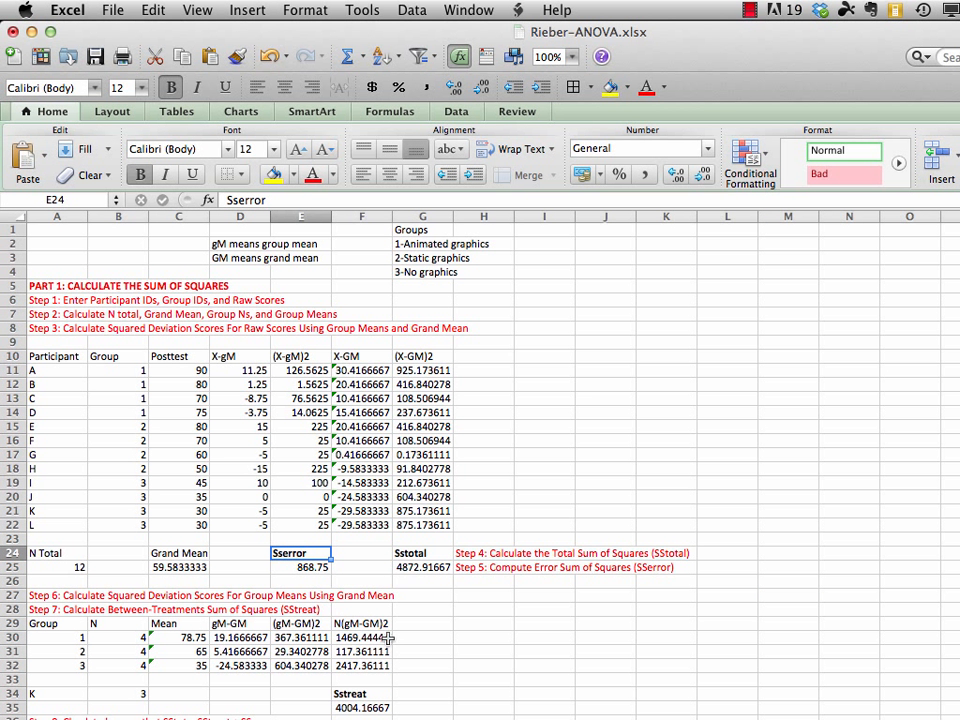
click(418, 553)
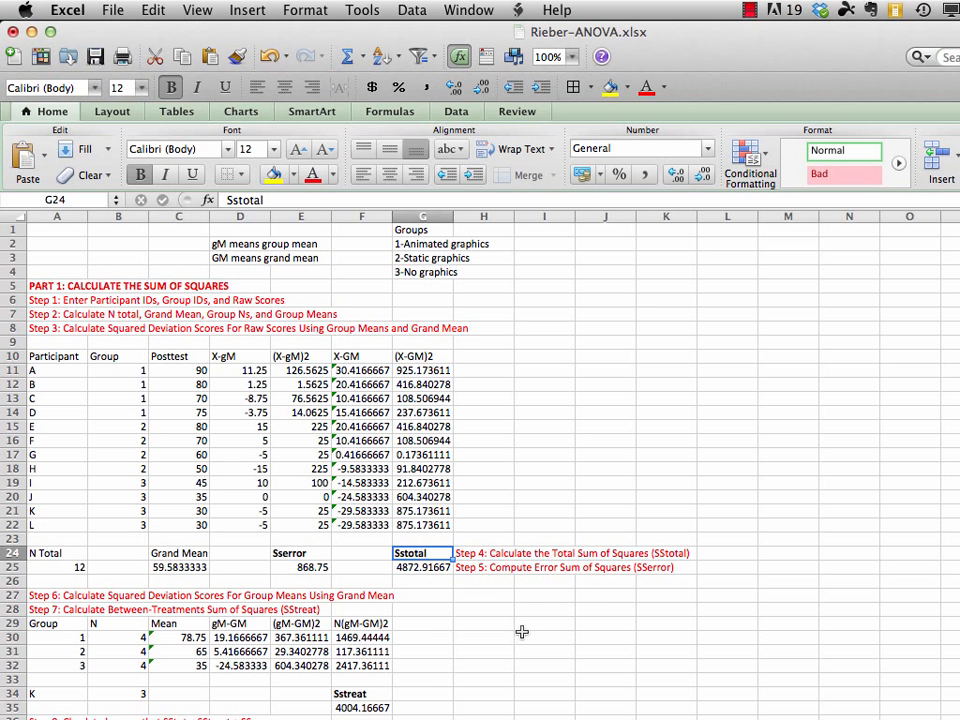
scroll(480, 450, down, 5)
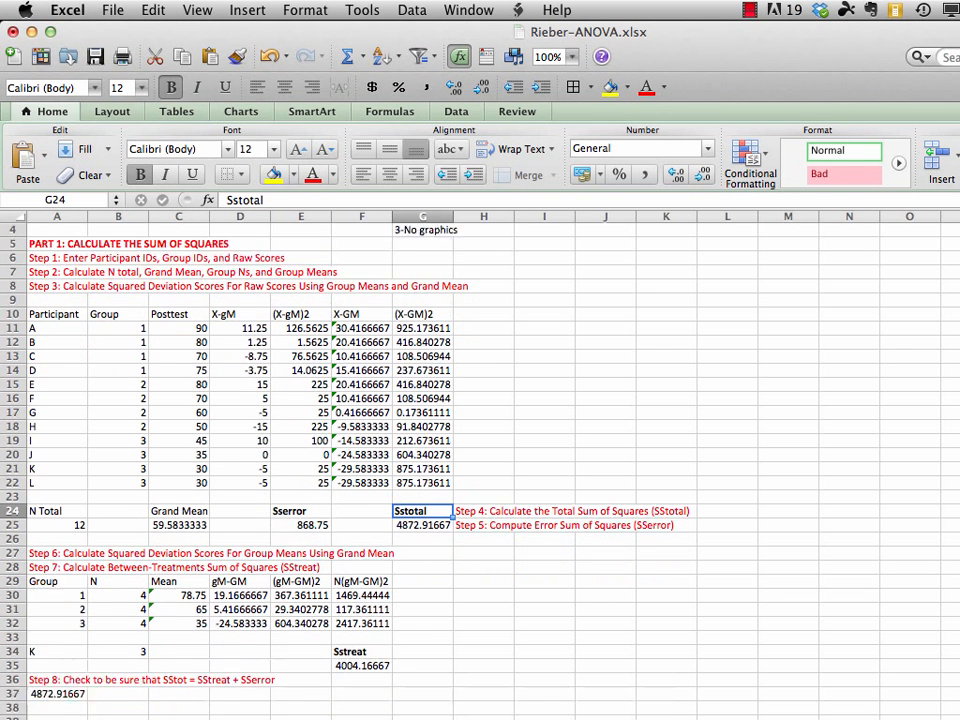
scroll(480, 450, down, 1)
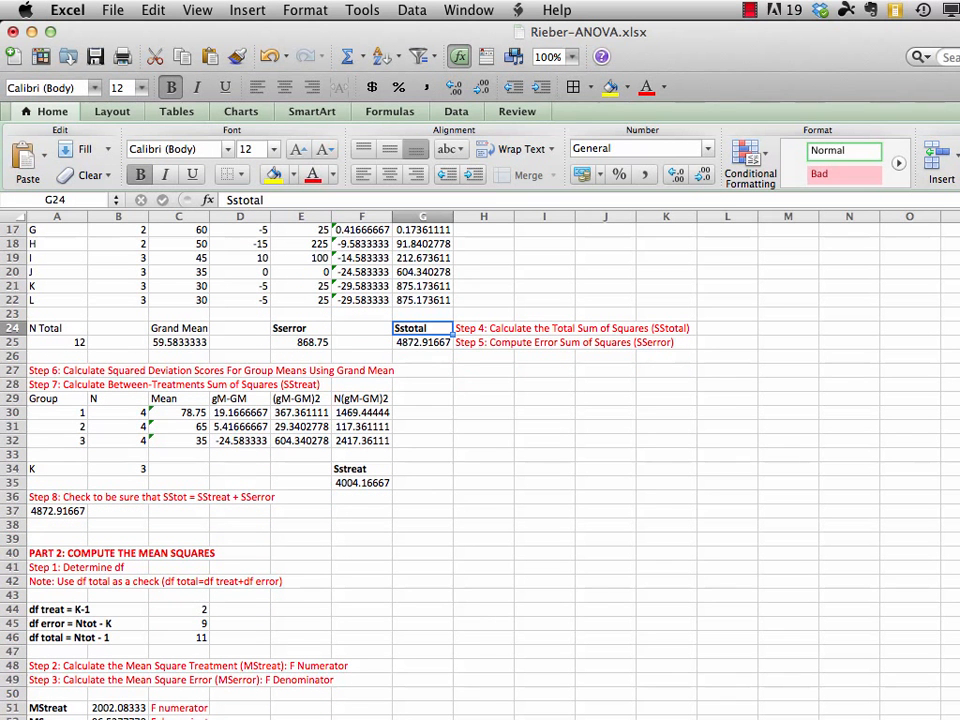
click(13, 538)
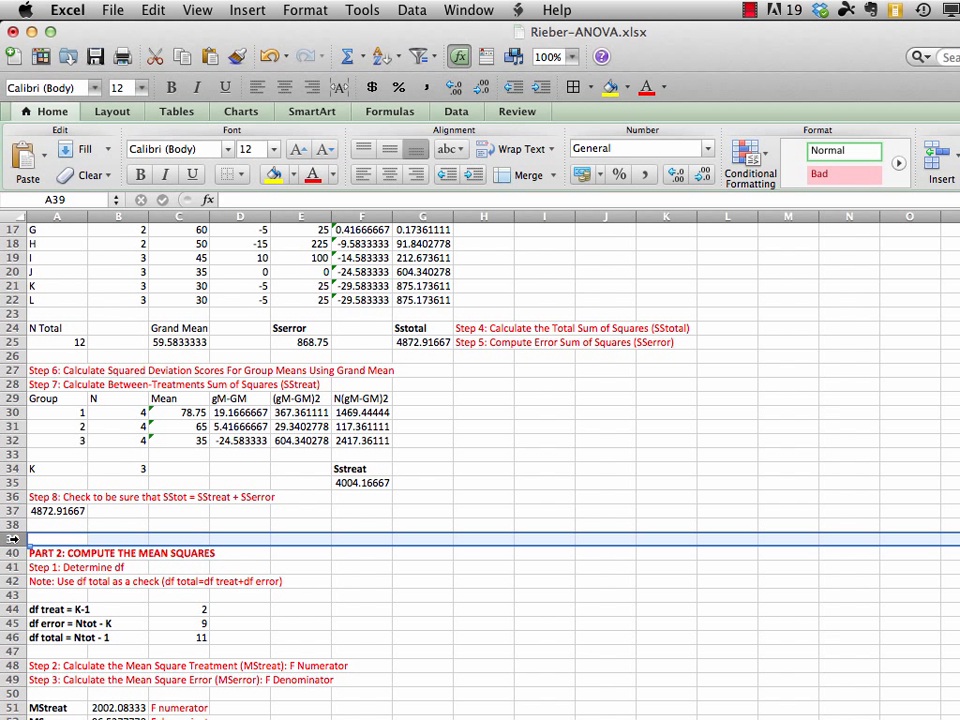
key(super+z)
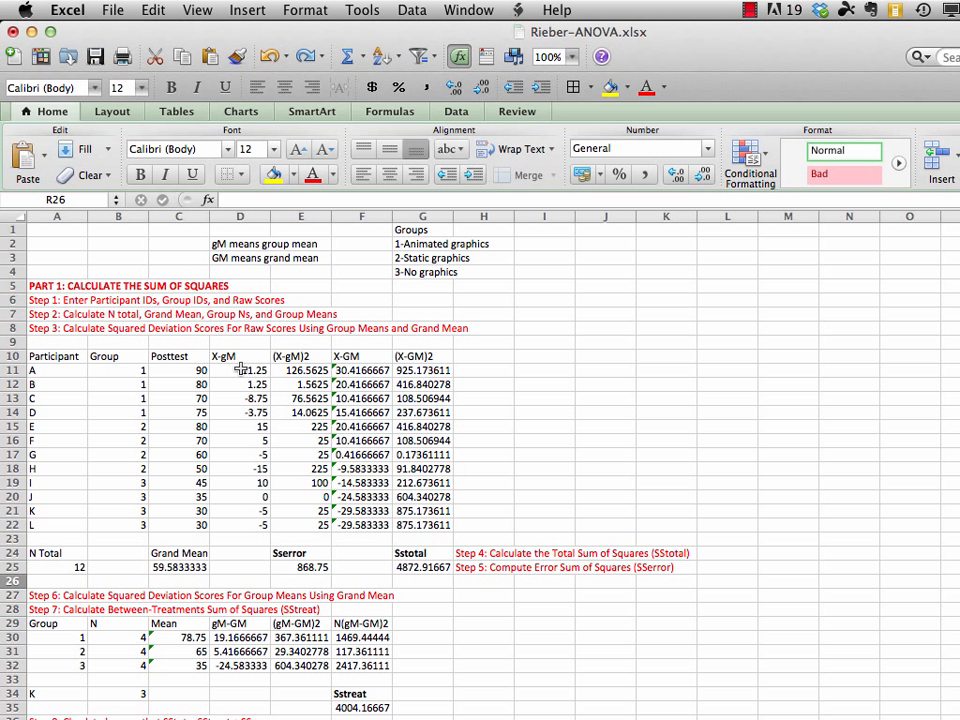
Format the deviation and squared deviation scores in D11:G22 as Number with 2 decimal places.
drag(239, 369, 276, 376)
drag(386, 391, 422, 524)
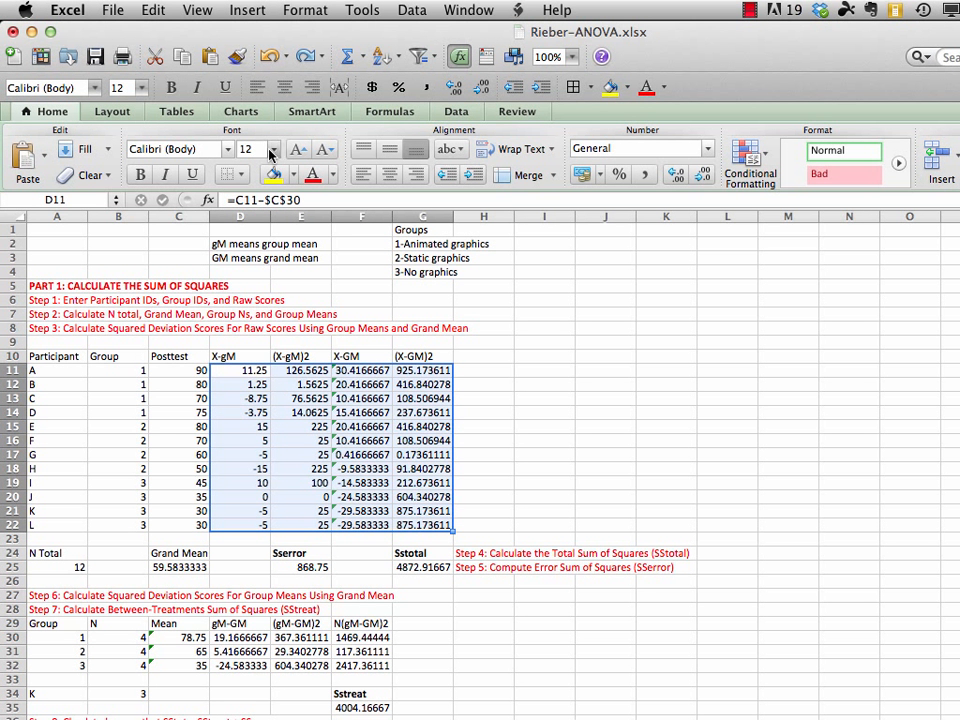
click(294, 9)
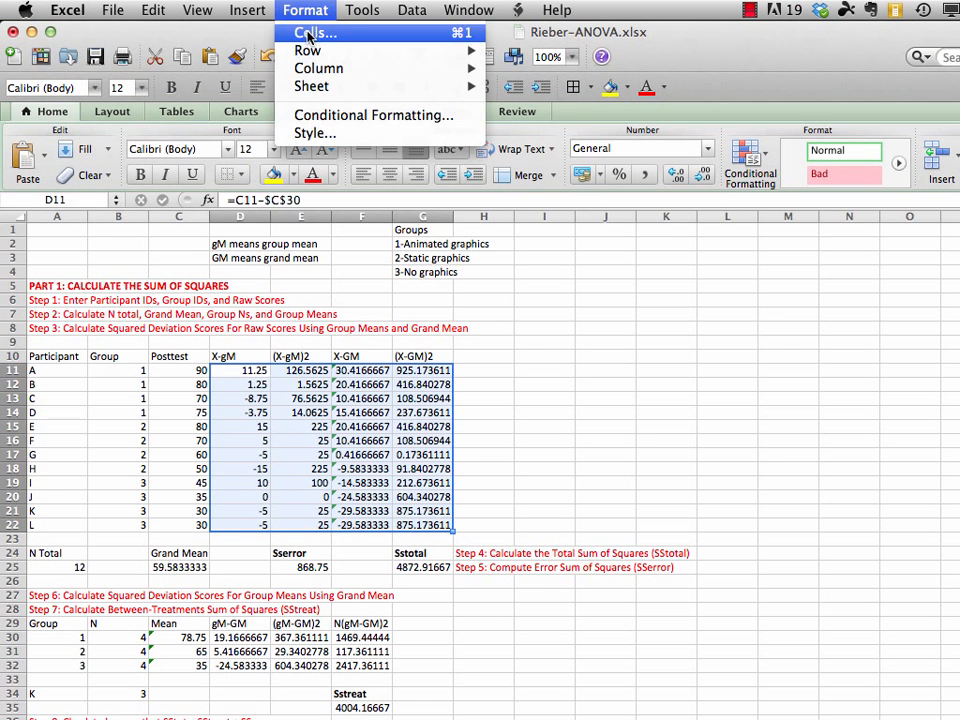
click(312, 35)
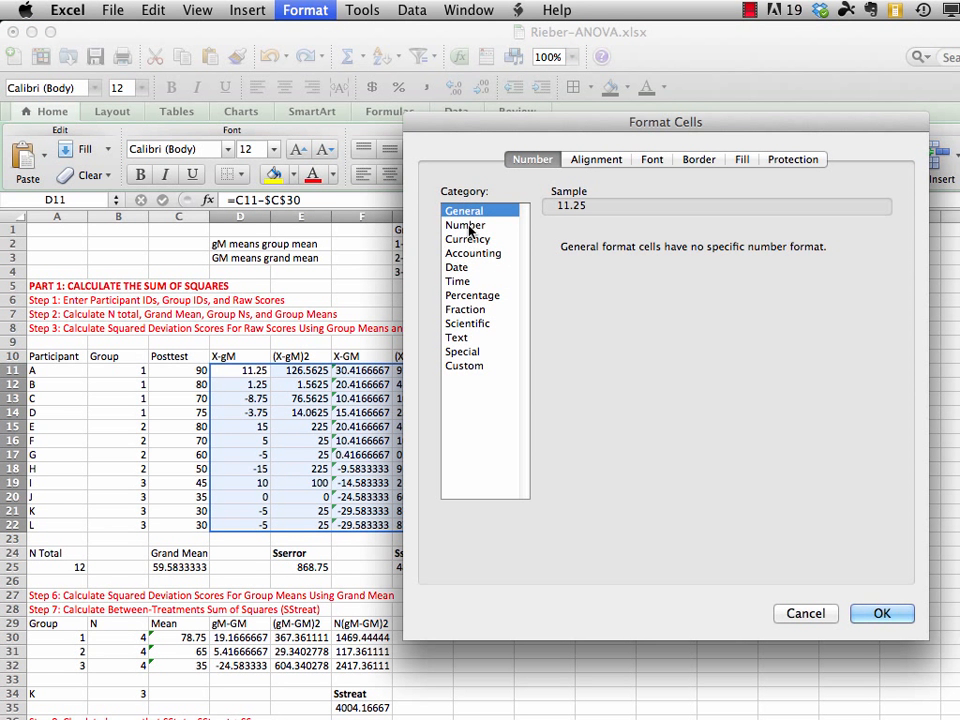
click(467, 225)
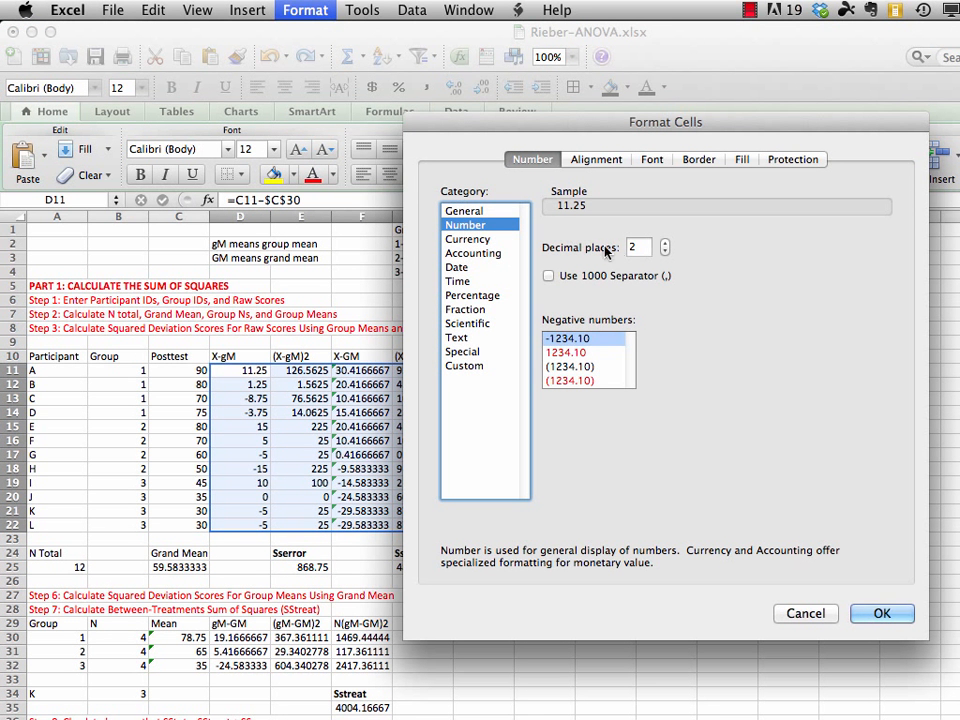
click(880, 614)
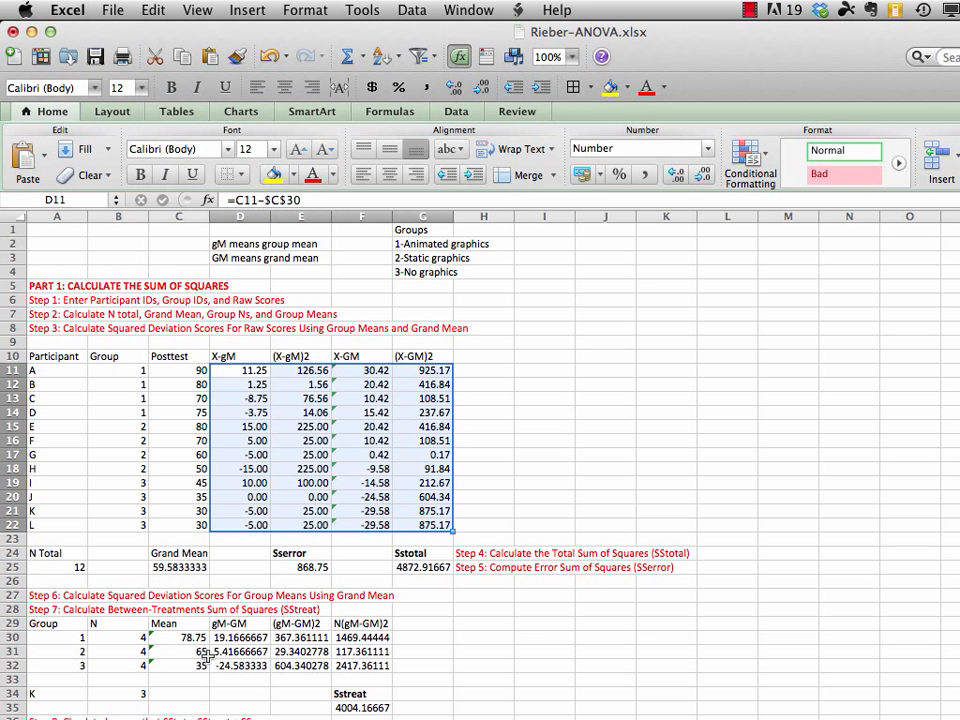
Format the group means and their deviation columns in C30:F32 as Number with 2 decimal places.
drag(185, 637, 381, 662)
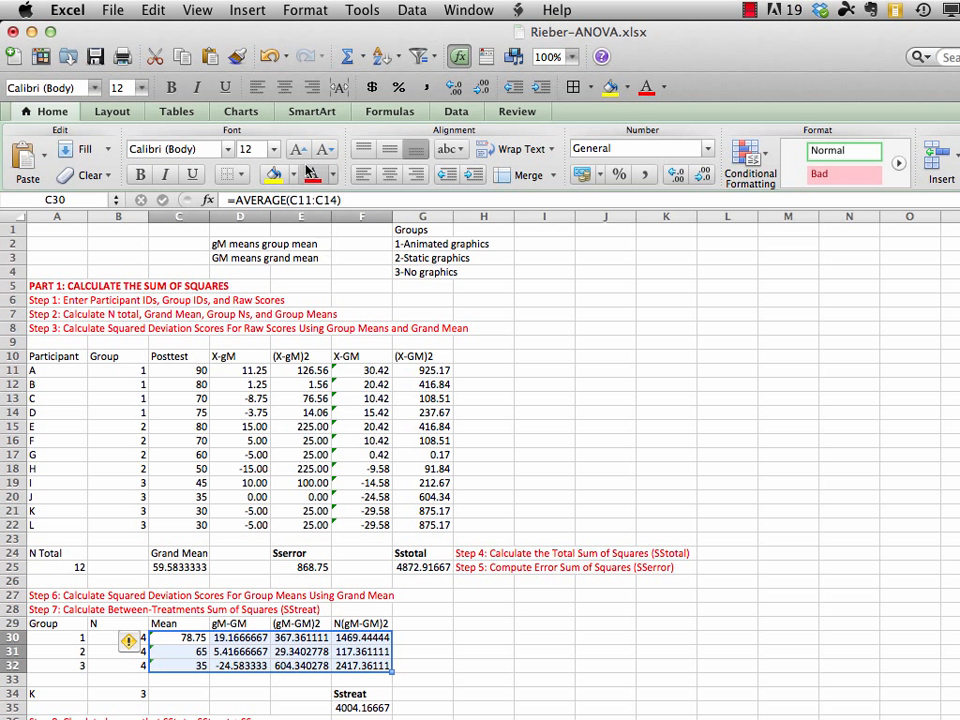
click(305, 10)
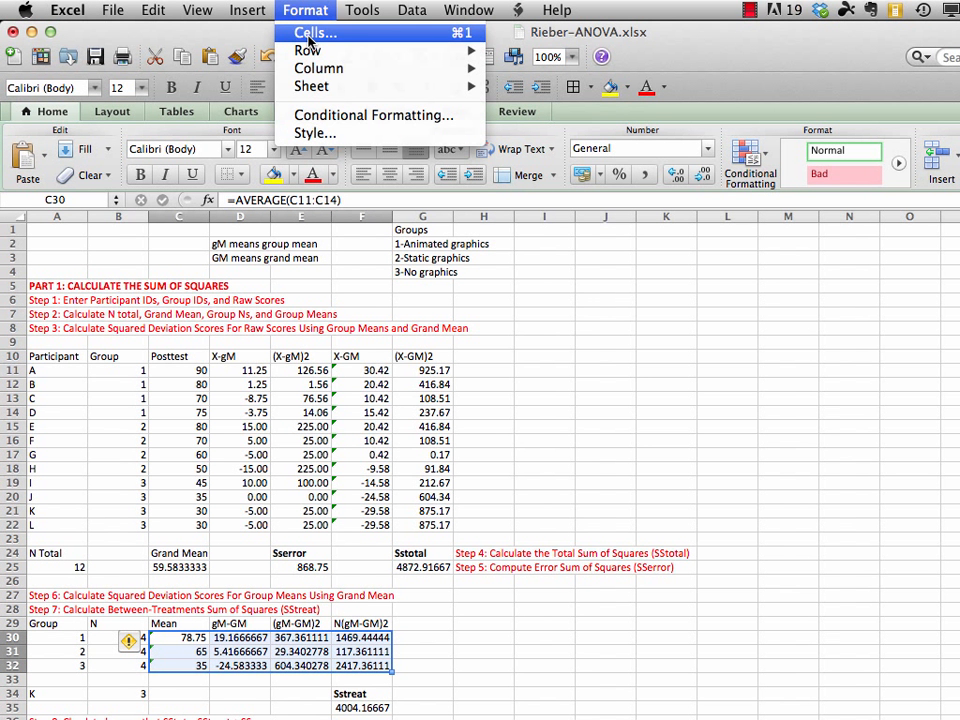
click(312, 32)
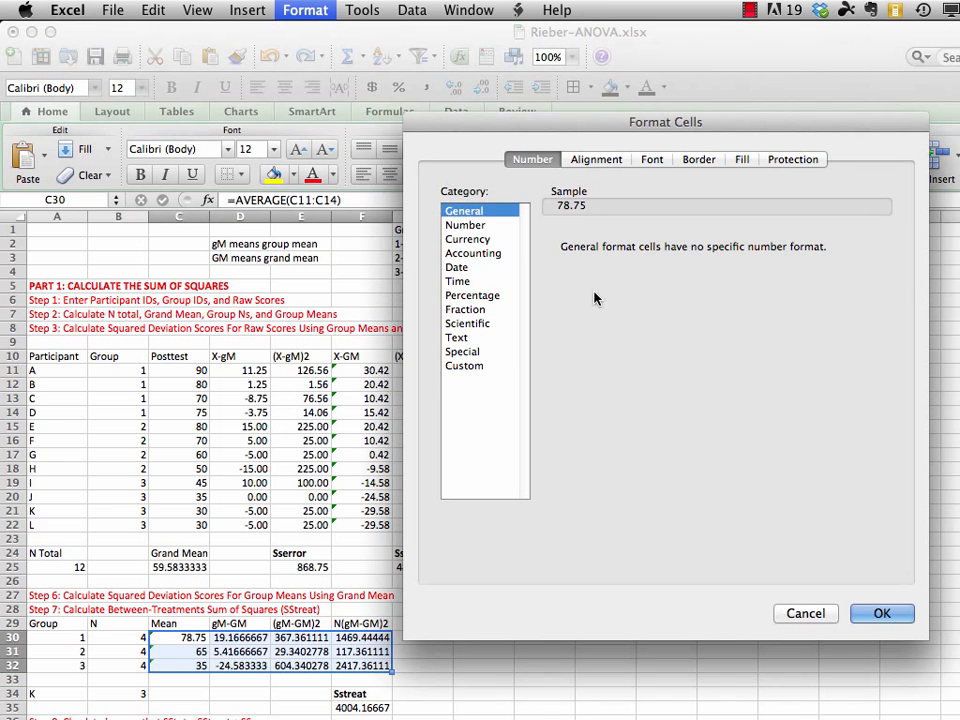
click(476, 226)
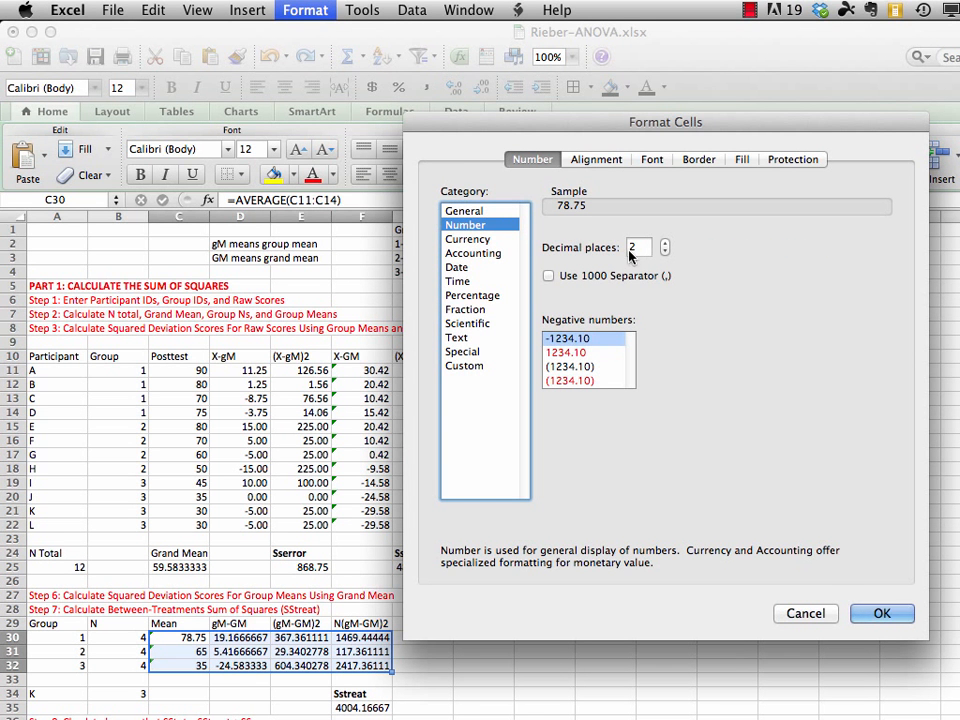
click(875, 612)
Format the grand mean, SSerror and SStotal values in C25:G25 as Number with 2 decimal places.
scroll(126, 500, down, 5)
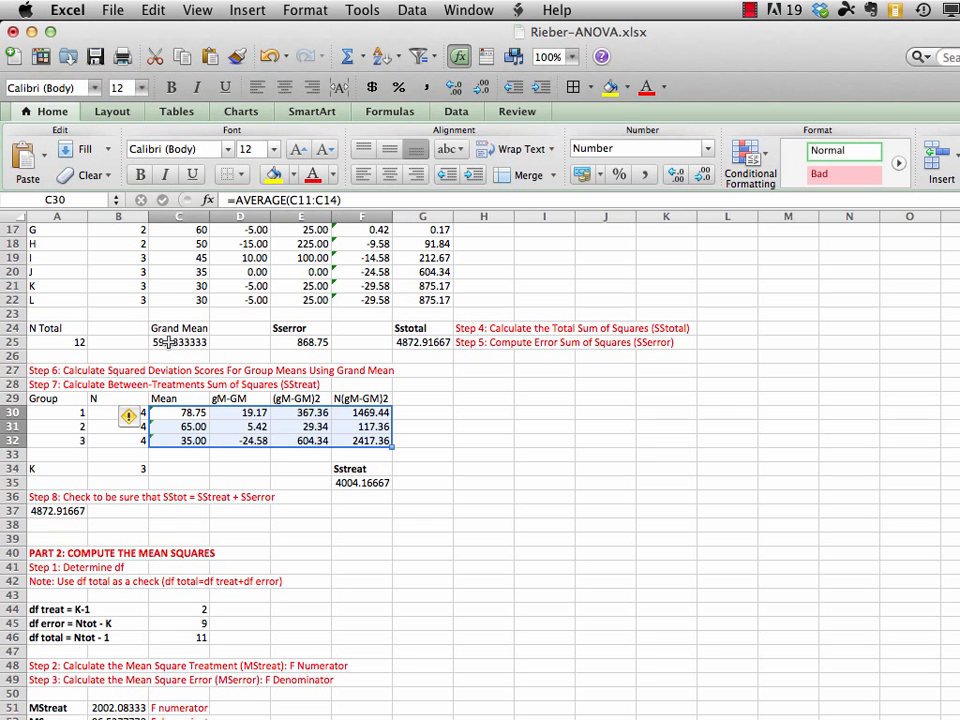
drag(165, 342, 418, 338)
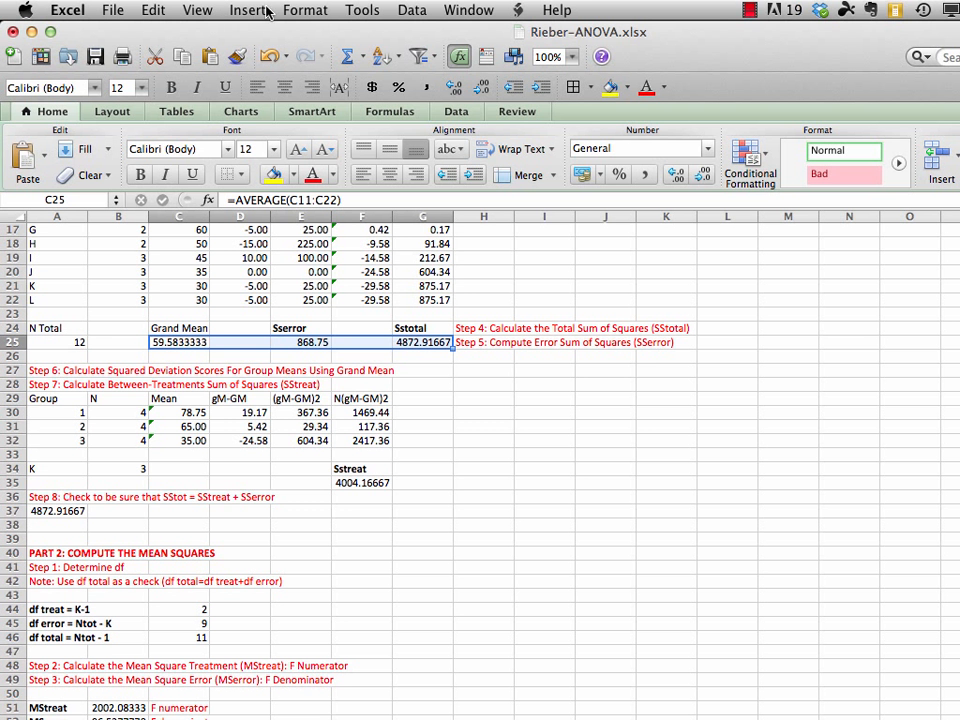
click(303, 10)
click(314, 35)
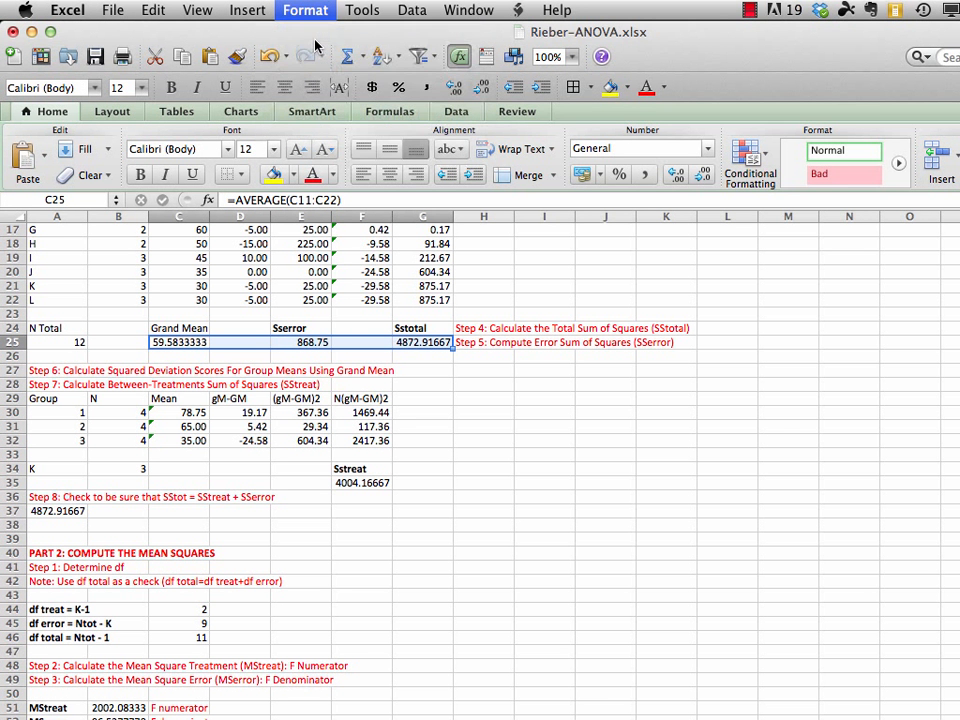
click(463, 226)
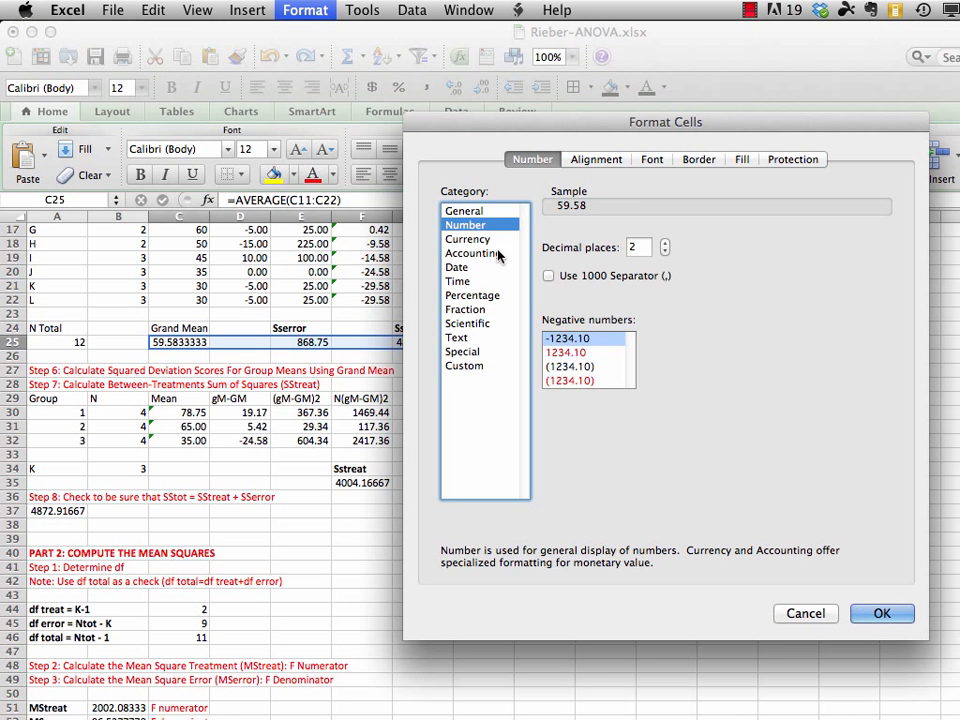
click(866, 628)
Format the SStreat value in F35 as Number with 2 decimal places.
click(362, 486)
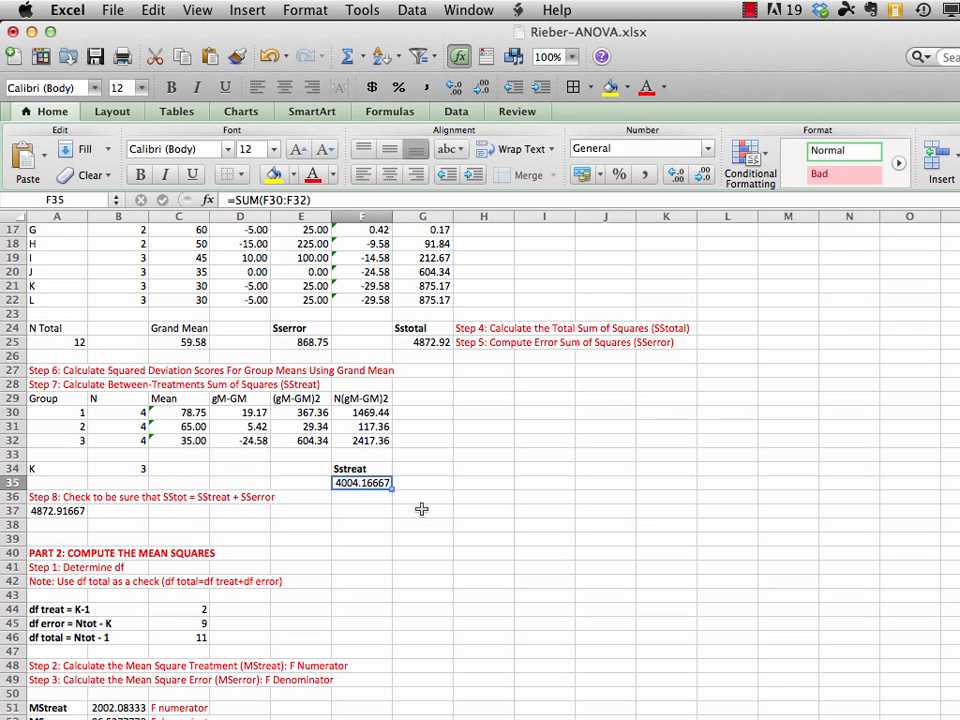
click(300, 10)
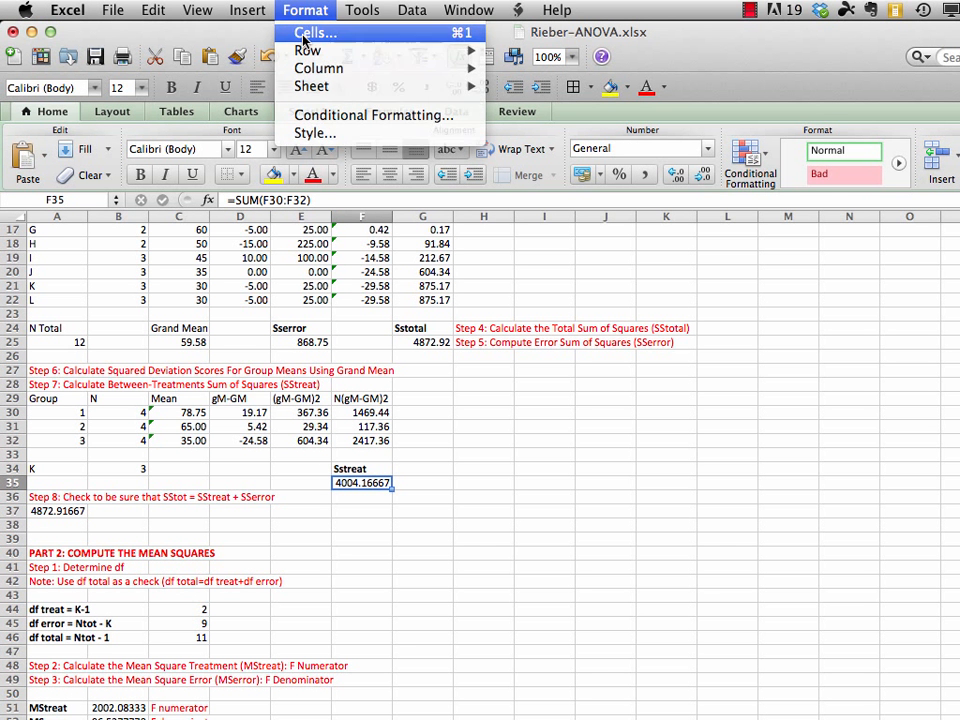
click(312, 33)
click(459, 224)
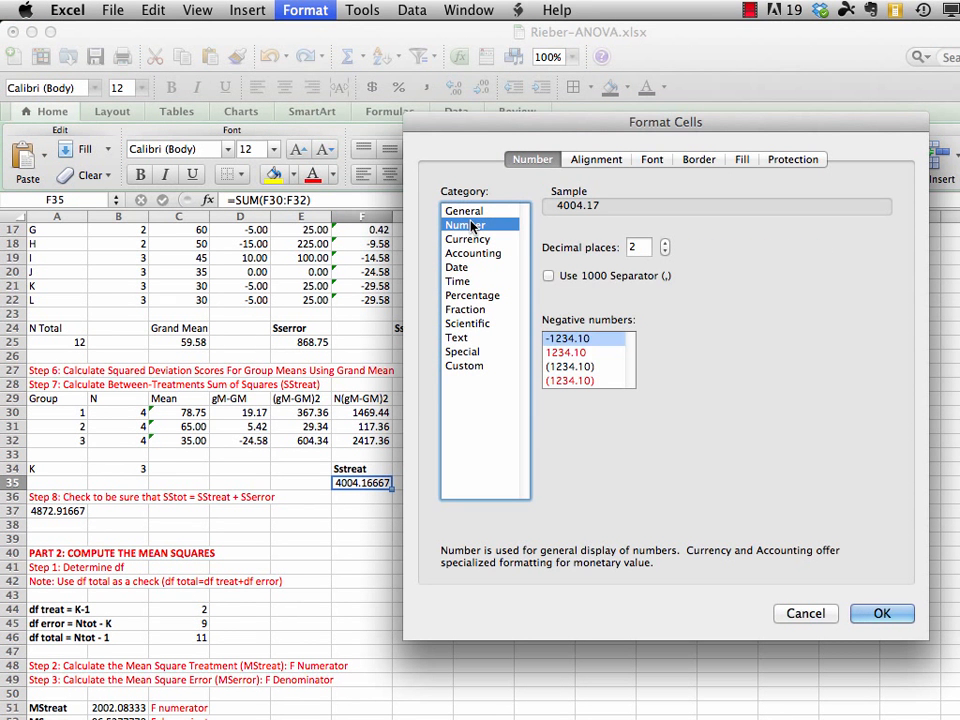
click(882, 613)
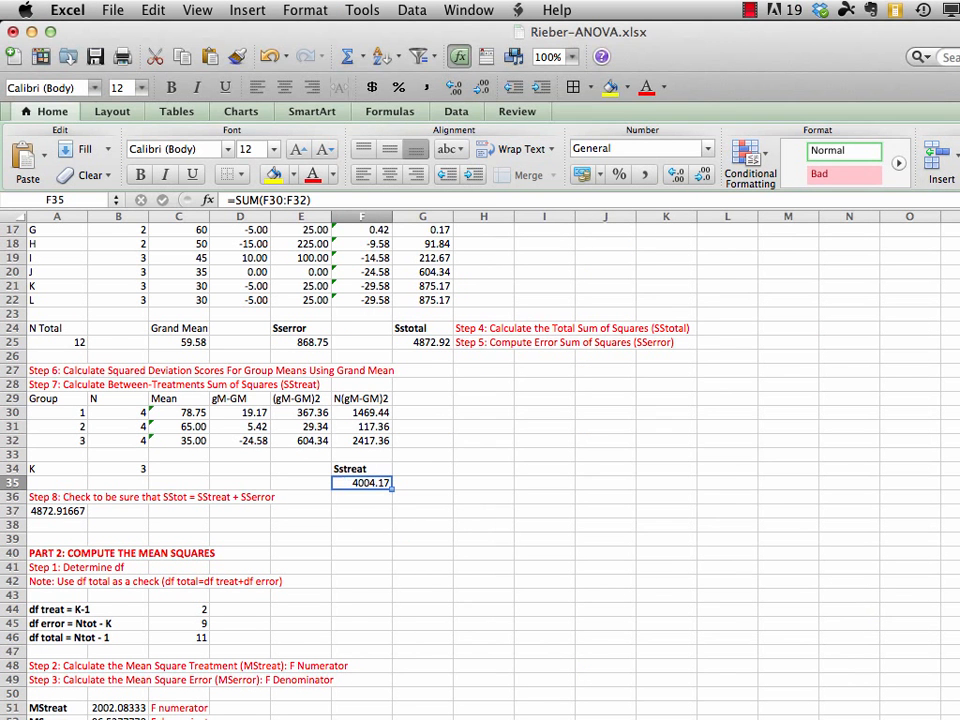
Format the MStreat, MSerror and F values in B51:B57 as Number with 2 decimal places.
scroll(256, 521, down, 8)
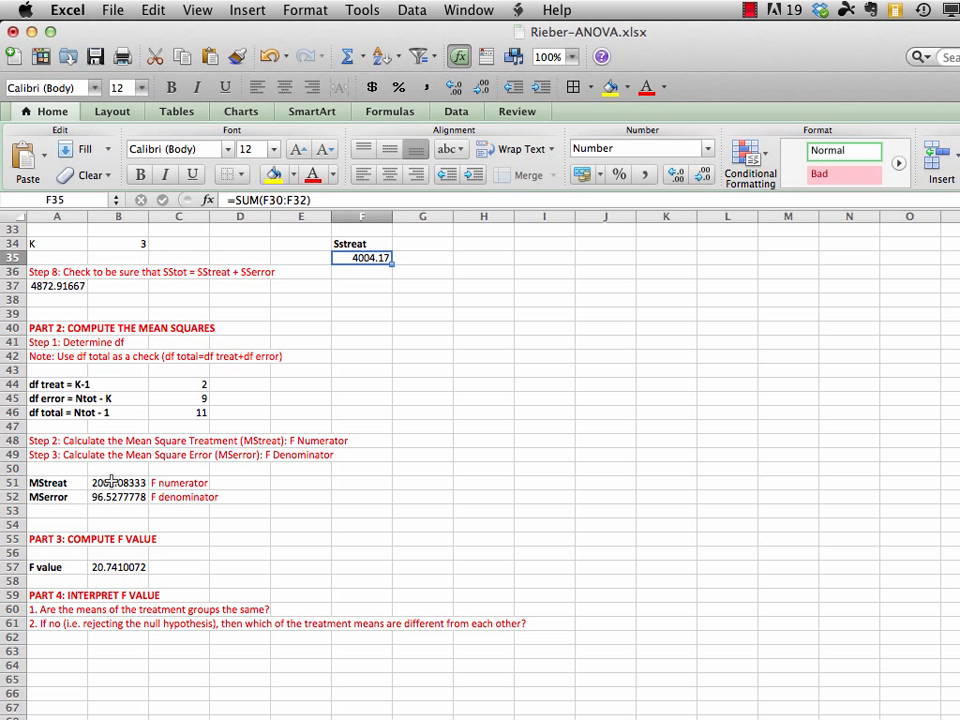
drag(108, 483, 117, 565)
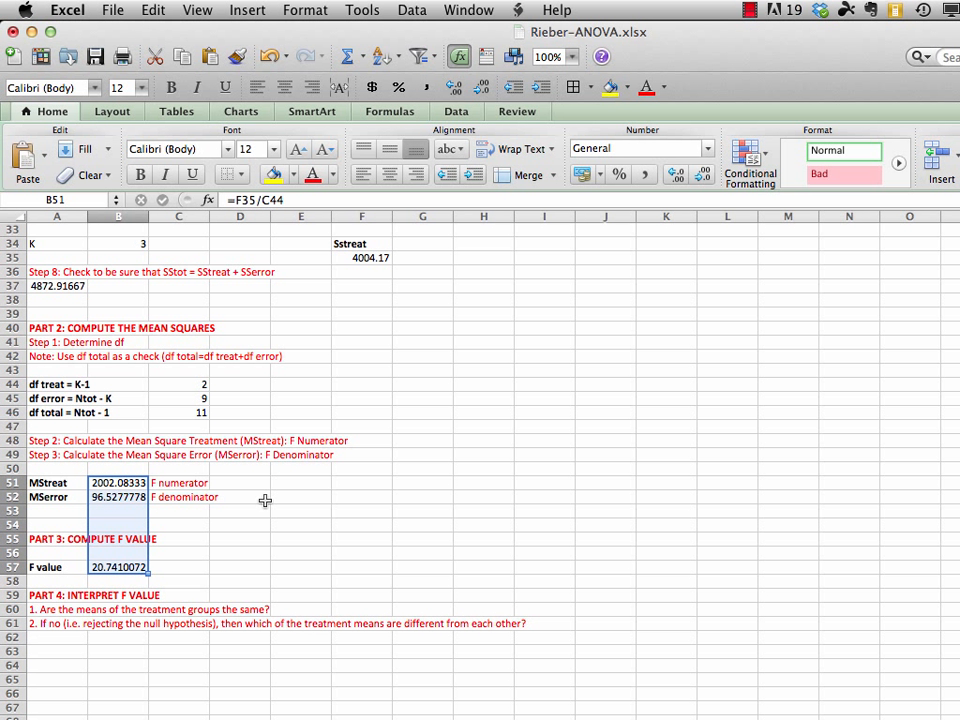
click(305, 10)
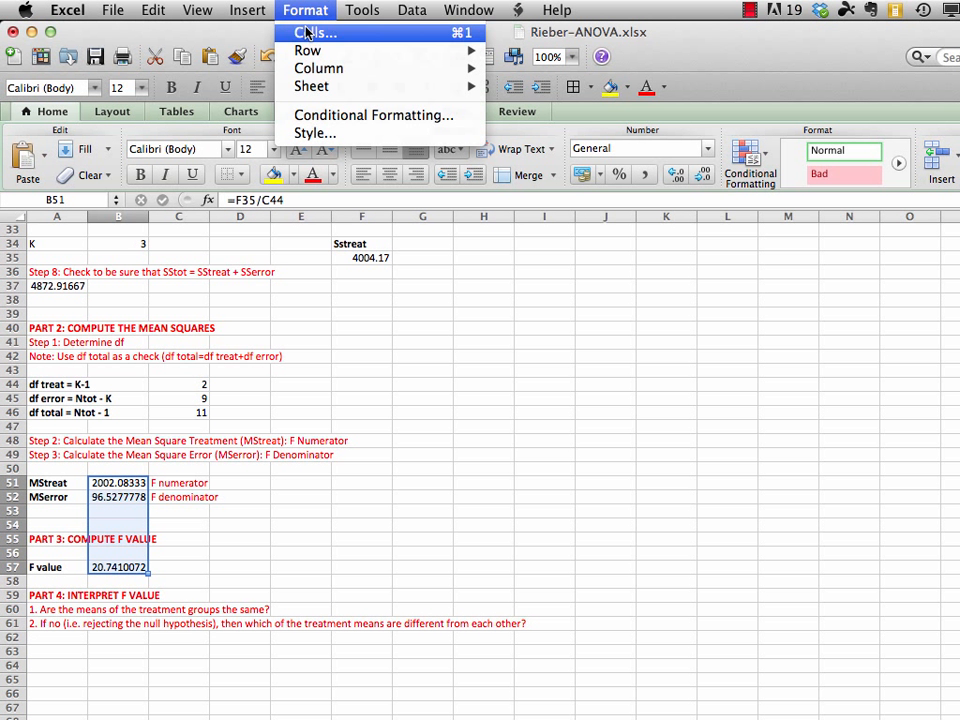
click(311, 32)
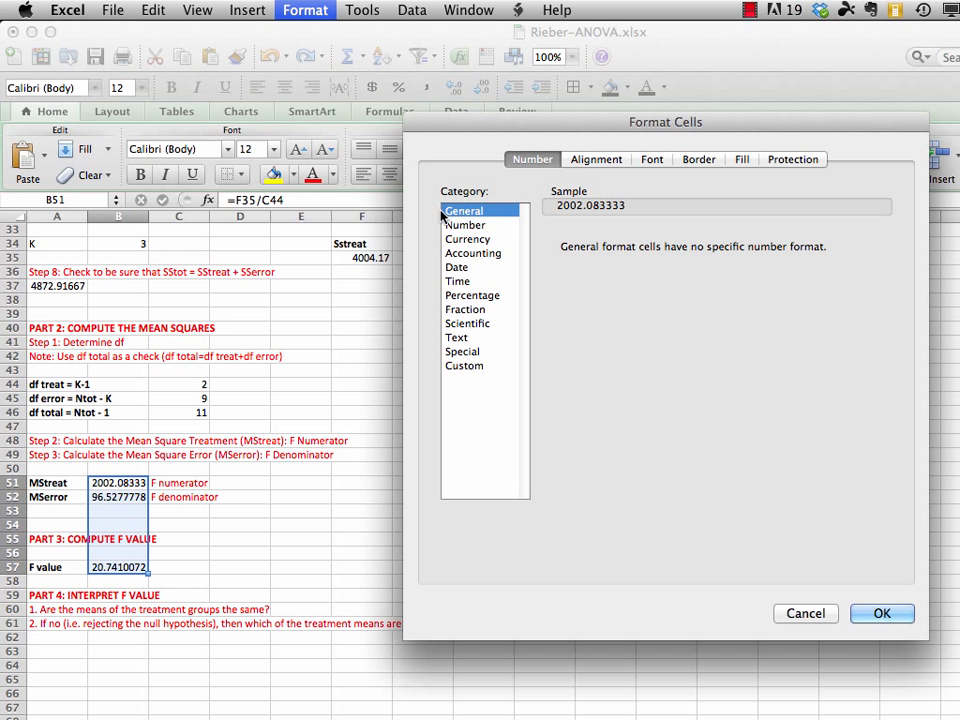
click(455, 224)
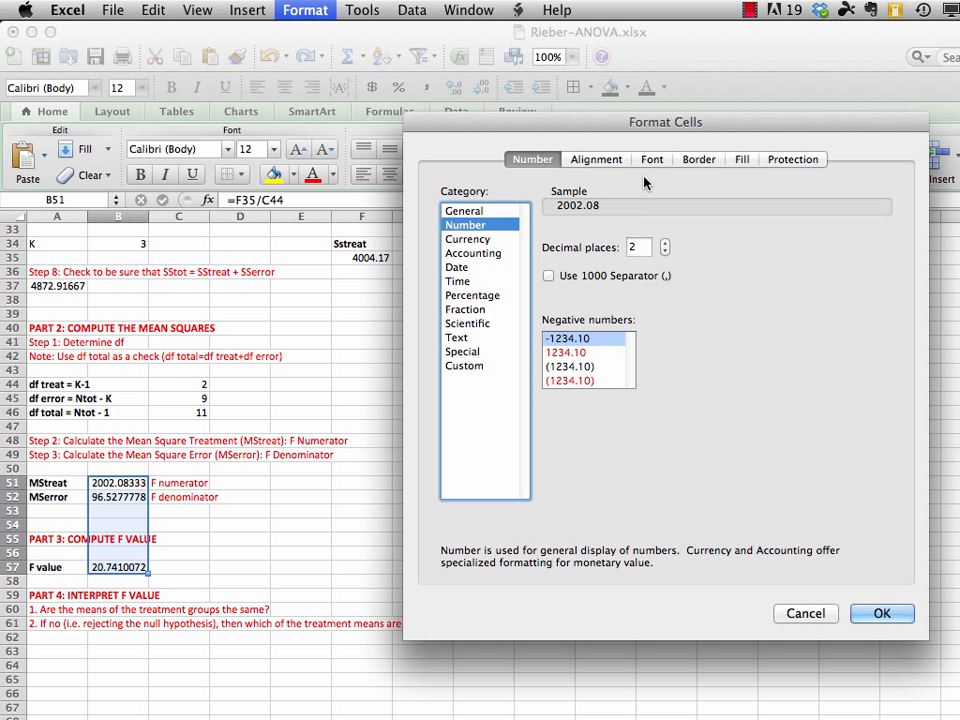
click(881, 614)
Deselect the formatted range and save the workbook under its existing name.
scroll(868, 669, down, 1)
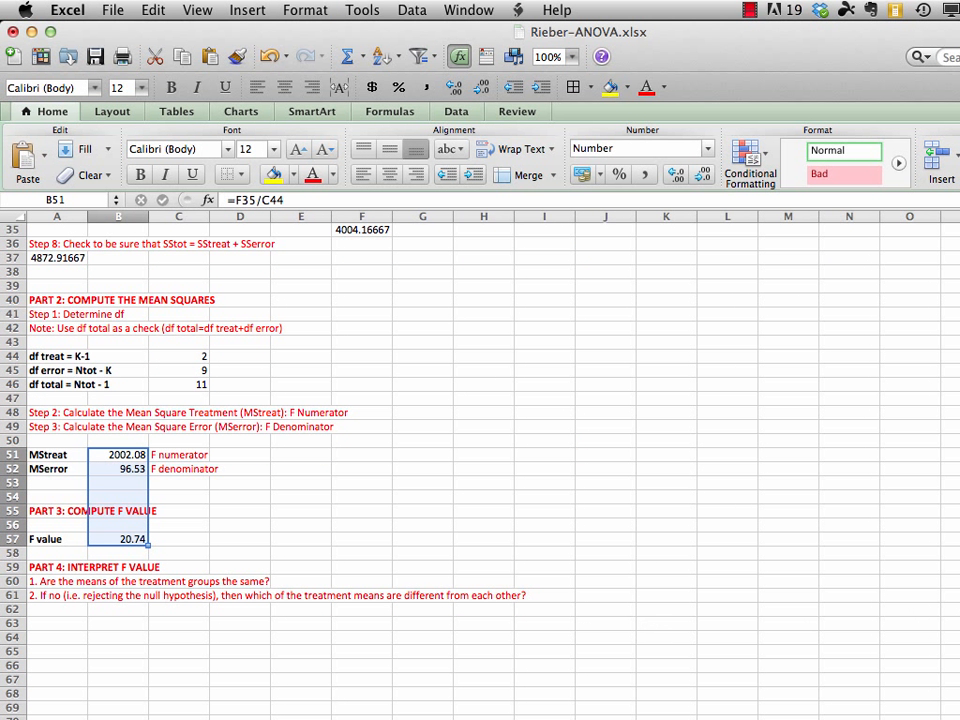
click(958, 595)
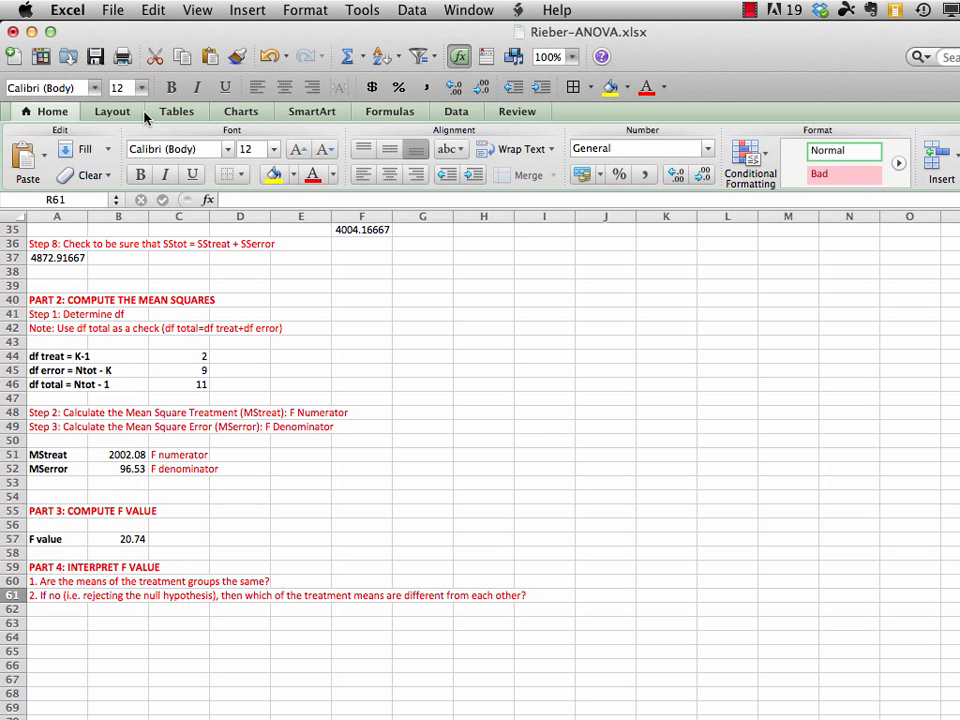
click(113, 10)
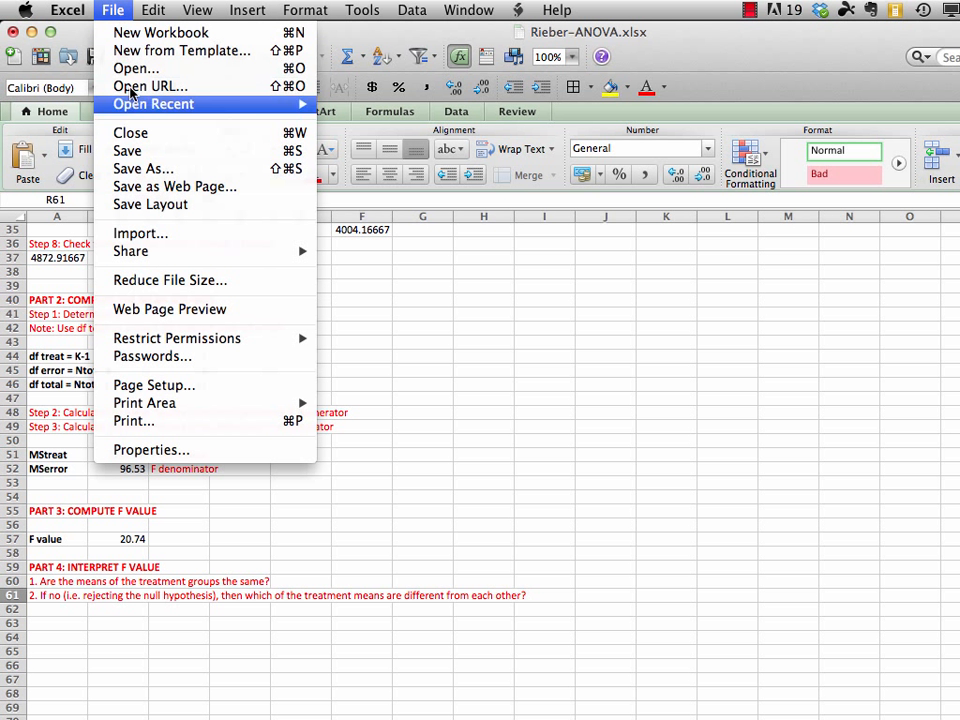
click(133, 150)
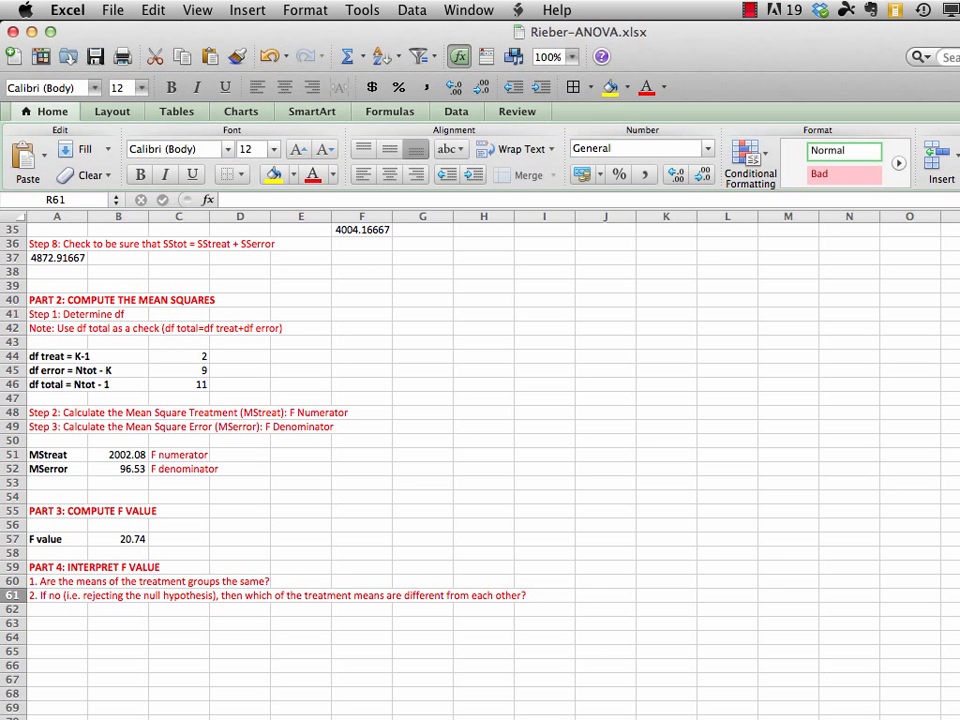